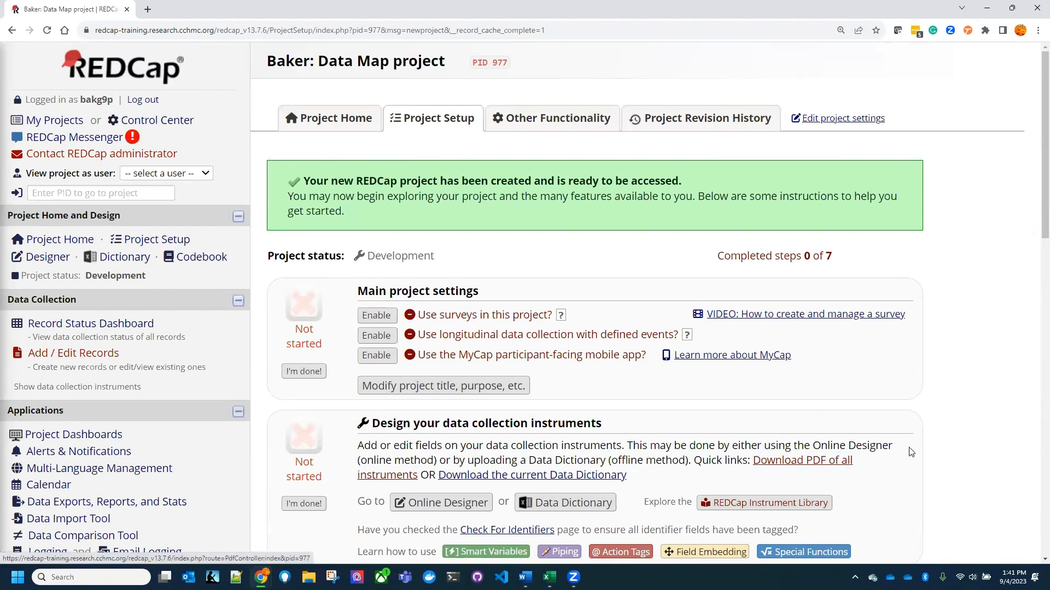
# Enable surveys for the project and mark the main project settings as done.
pyautogui.hotkey('alt', 'Tab')
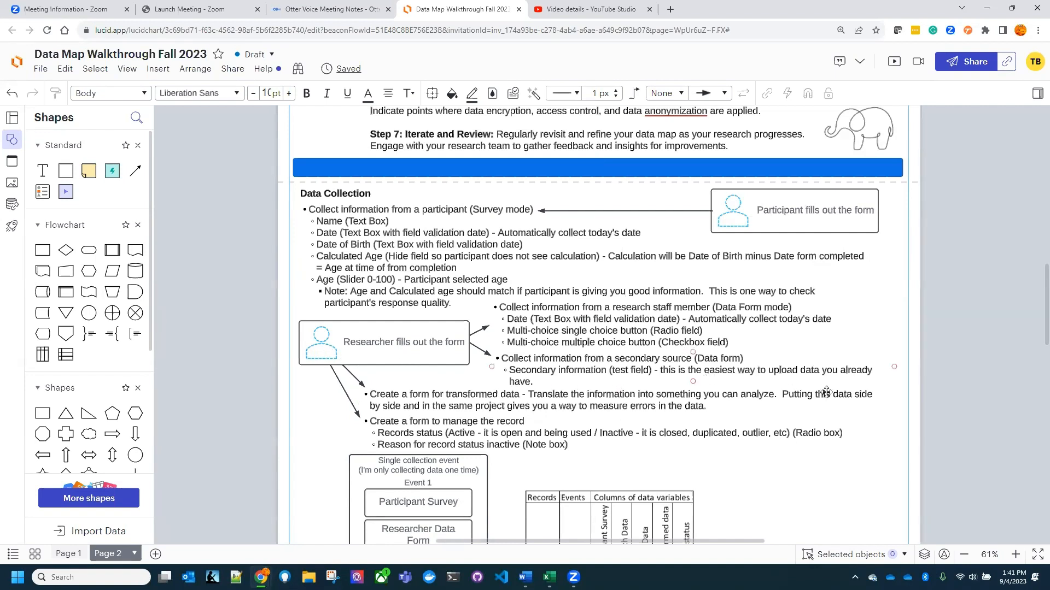
pyautogui.hotkey('alt', 'Tab')
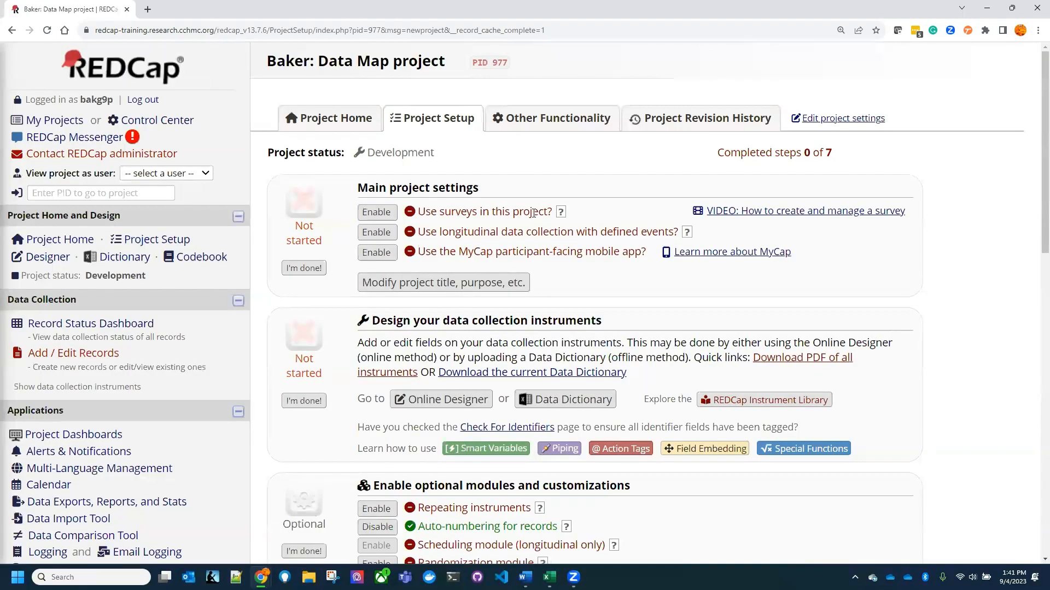
pyautogui.click(378, 214)
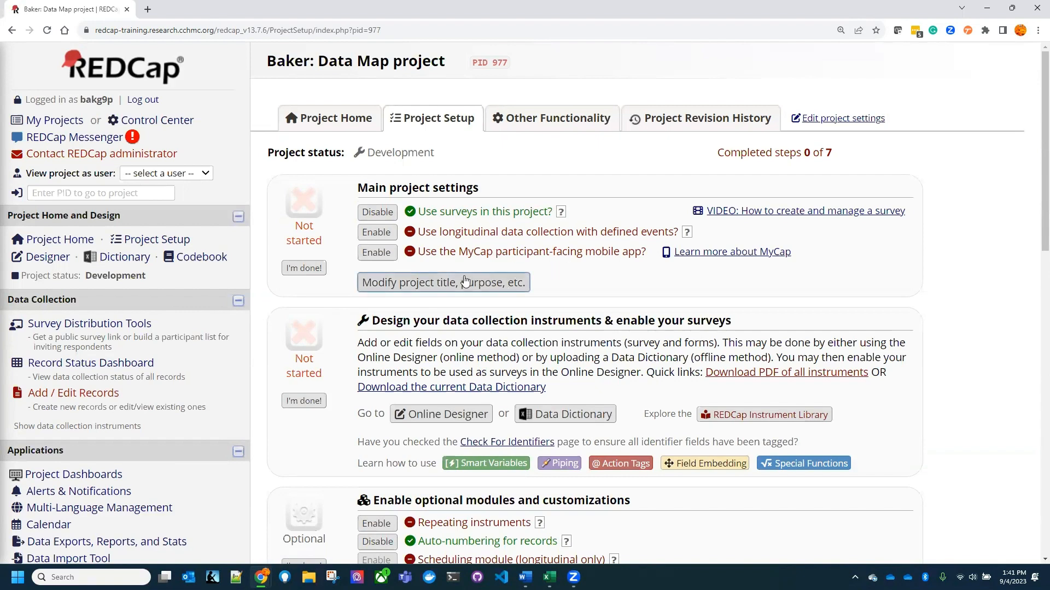
pyautogui.scroll(-2, 886, 302)
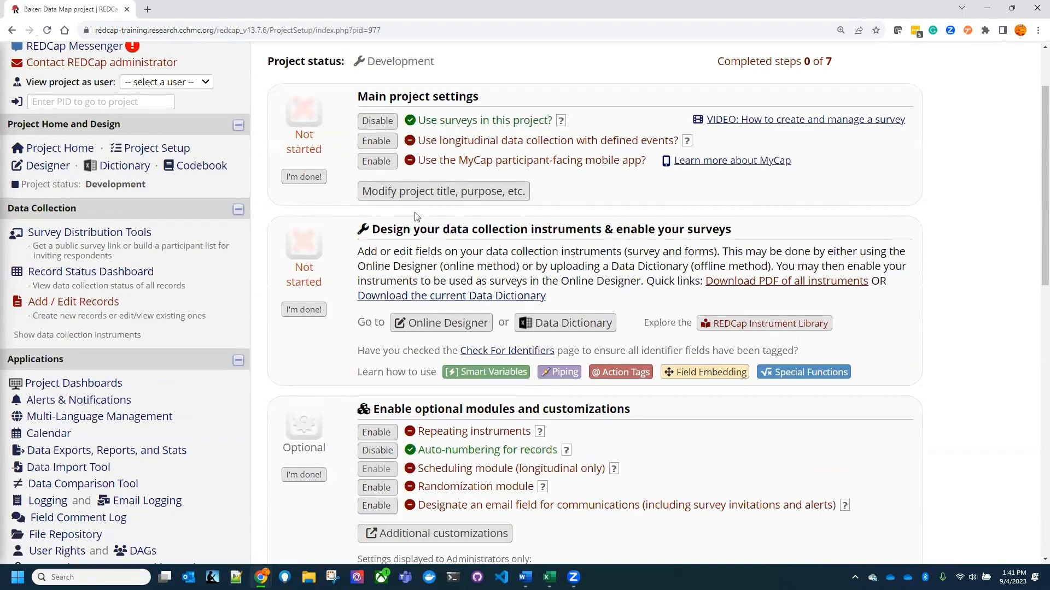
pyautogui.click(288, 176)
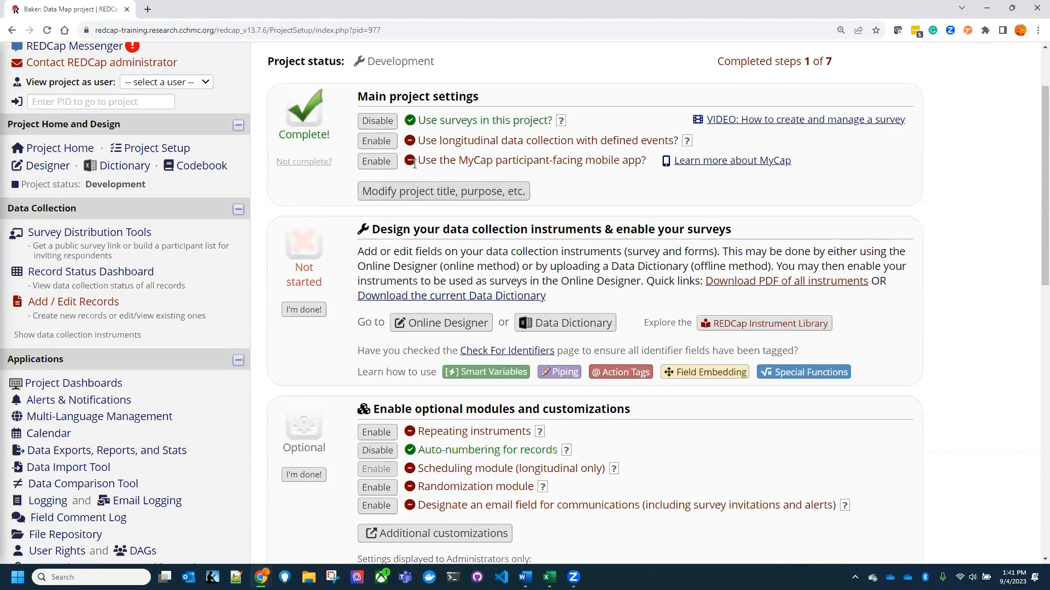
# Open the Online Designer for the project's data collection instruments.
pyautogui.scroll(-2, 413, 162)
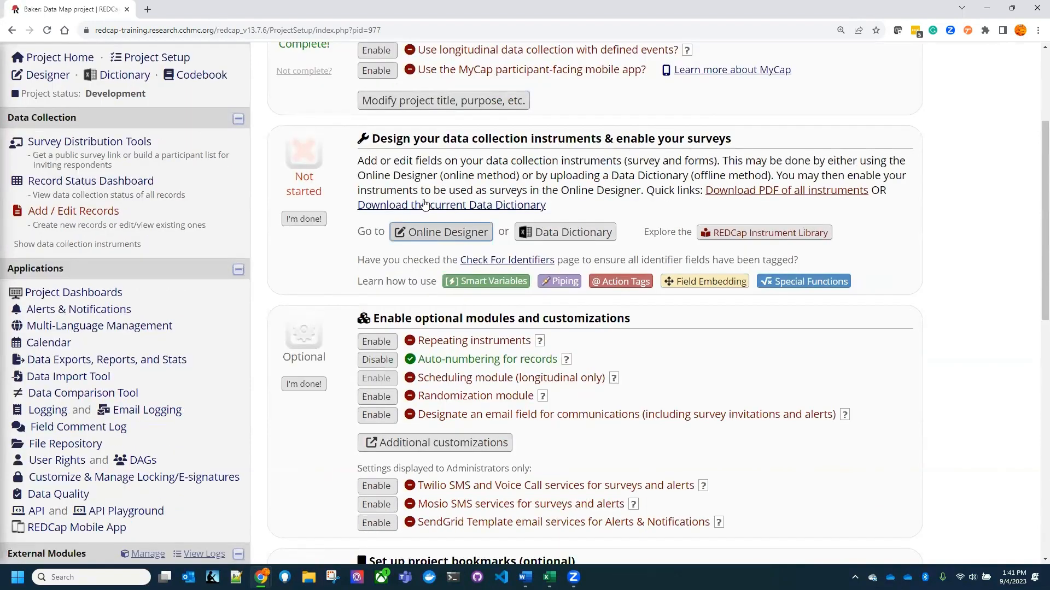
pyautogui.scroll(2, 451, 303)
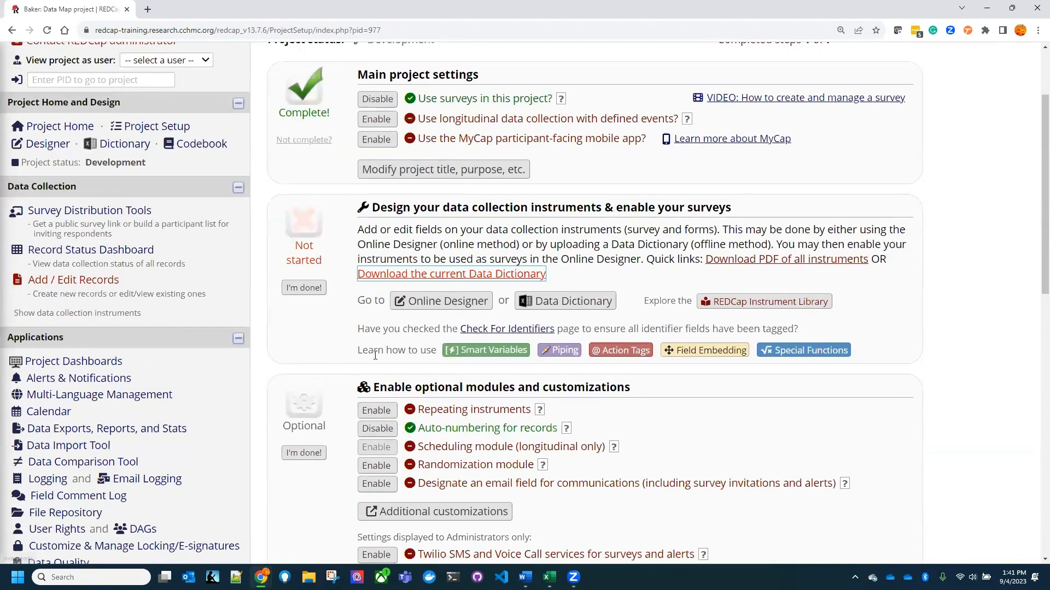
pyautogui.scroll(1, 375, 355)
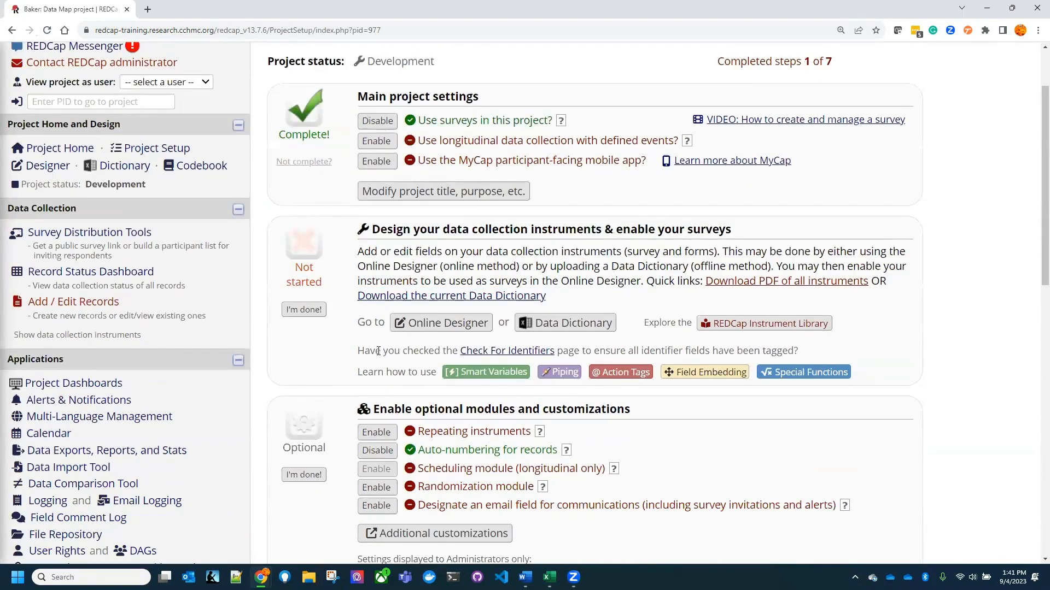
pyautogui.click(427, 327)
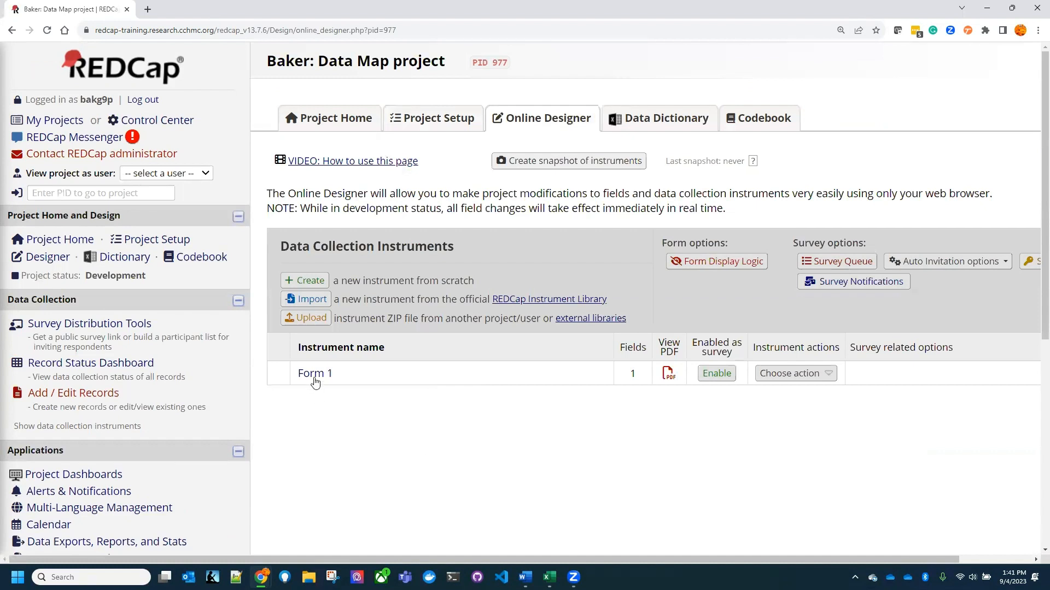
# Rename the instrument Form 1 as Participant Survey and save the name.
pyautogui.click(793, 380)
pyautogui.click(784, 390)
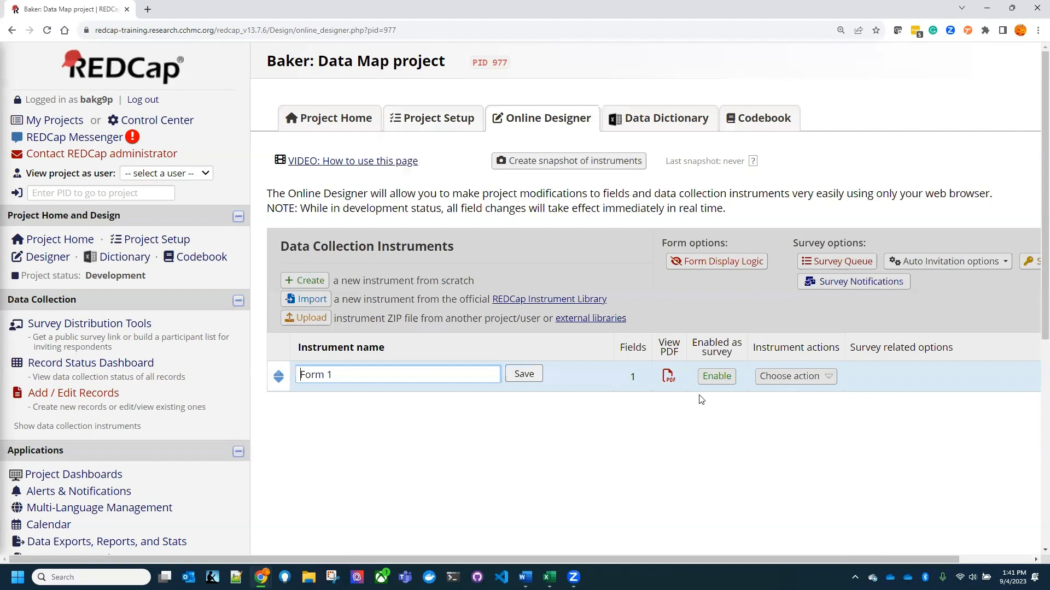
pyautogui.write('Parti')
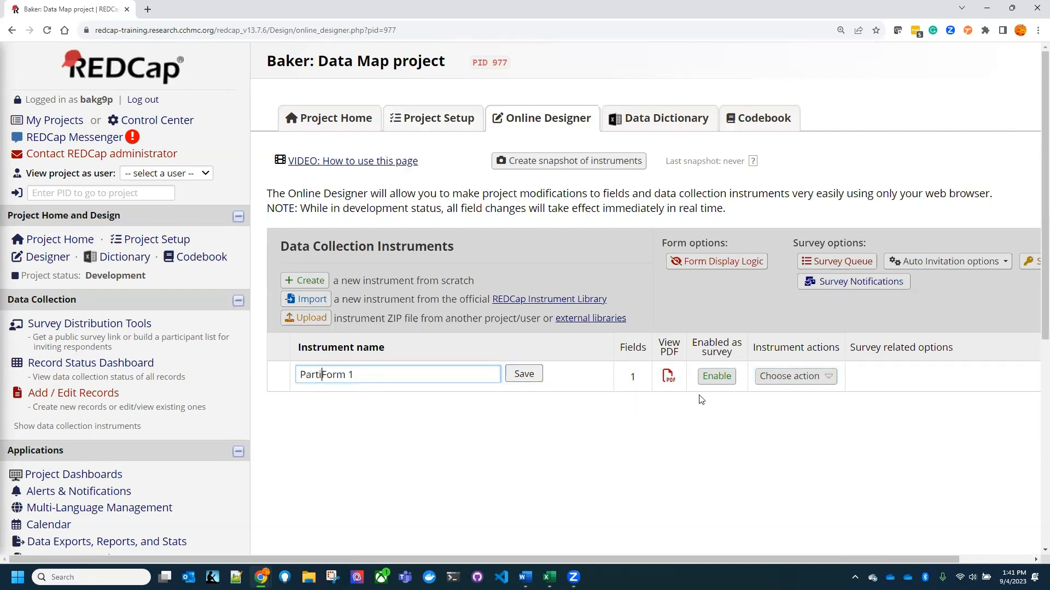
pyautogui.write('cipant Survey')
pyautogui.press('Delete')
pyautogui.press('Delete')
pyautogui.press('Delete')
pyautogui.press('Delete')
pyautogui.press('Delete')
pyautogui.press('Delete')
pyautogui.click(524, 374)
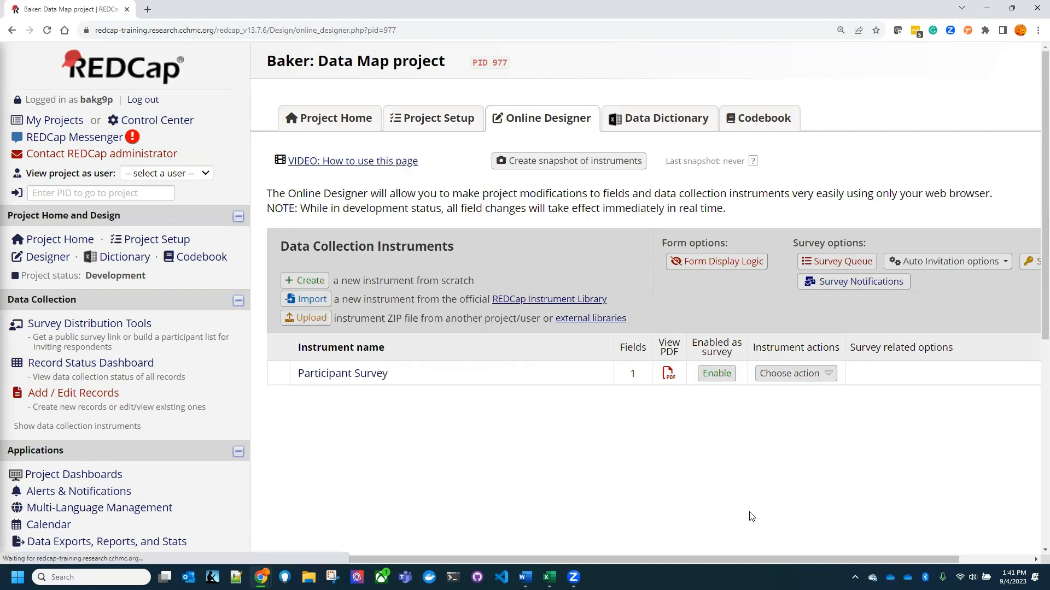
# Switch to the Lucidchart data map and review the planned forms for the single collection event.
pyautogui.hotkey('alt', 'Tab')
pyautogui.click(848, 213)
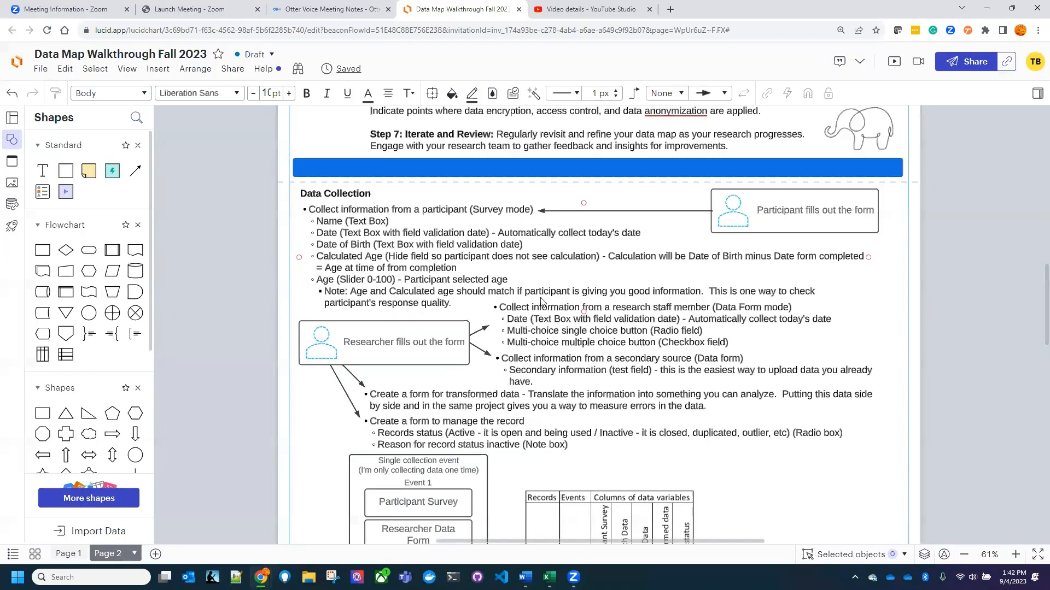
pyautogui.scroll(-2, 829, 399)
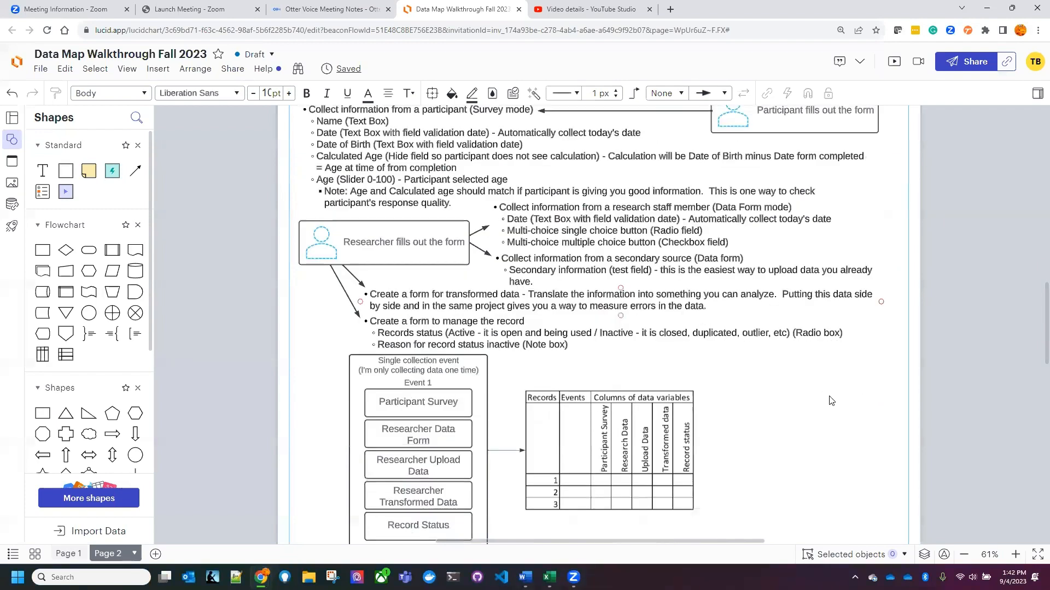
pyautogui.scroll(-2, 829, 401)
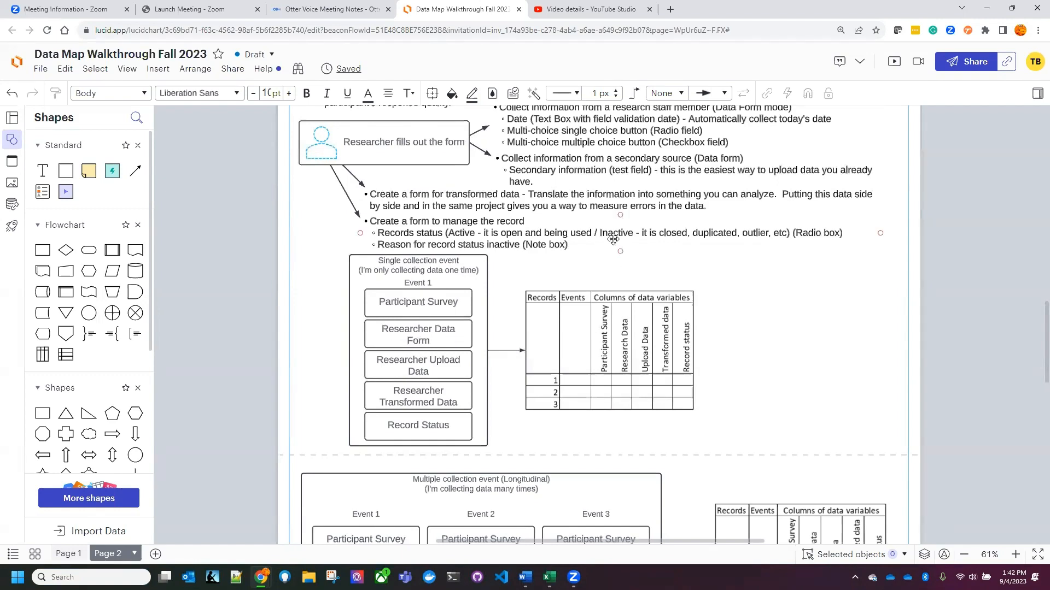
# Switch back to REDCap and create a new instrument named Researcher Data Form below Participant Survey.
pyautogui.hotkey('alt', 'Tab')
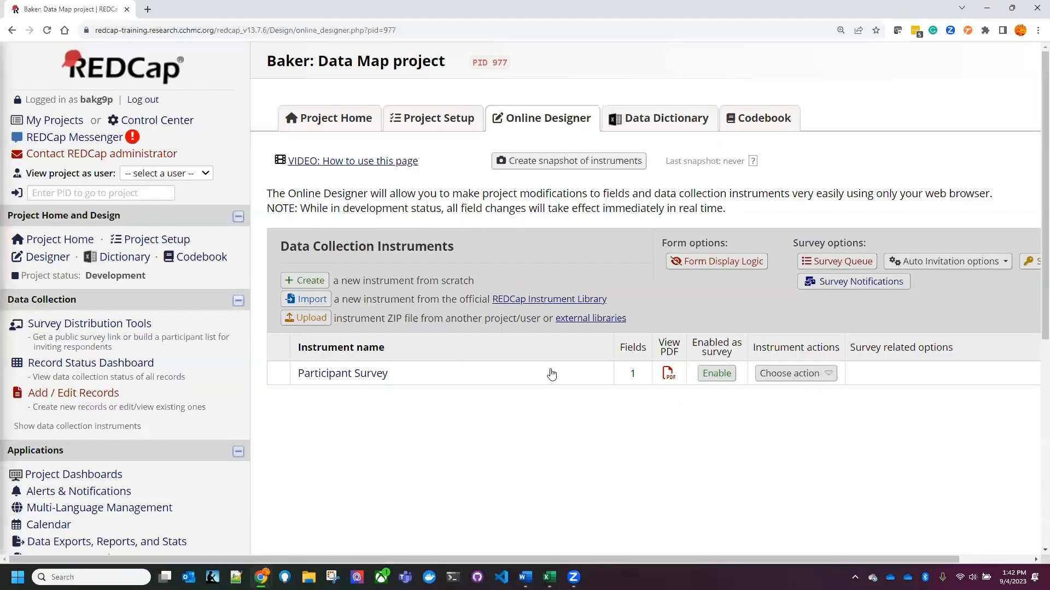
pyautogui.click(300, 287)
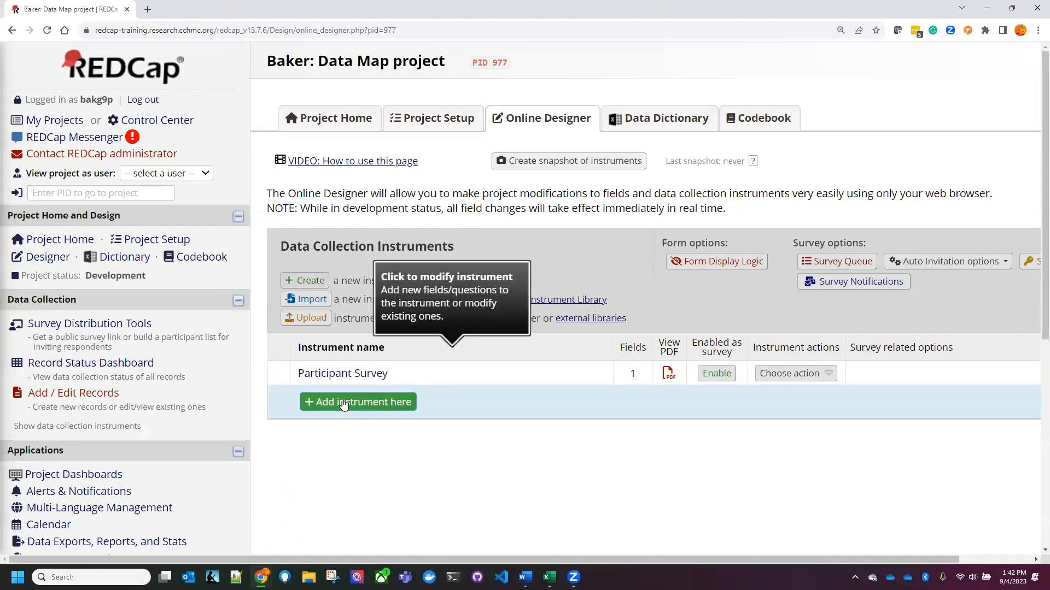
pyautogui.click(345, 402)
pyautogui.write('Resa')
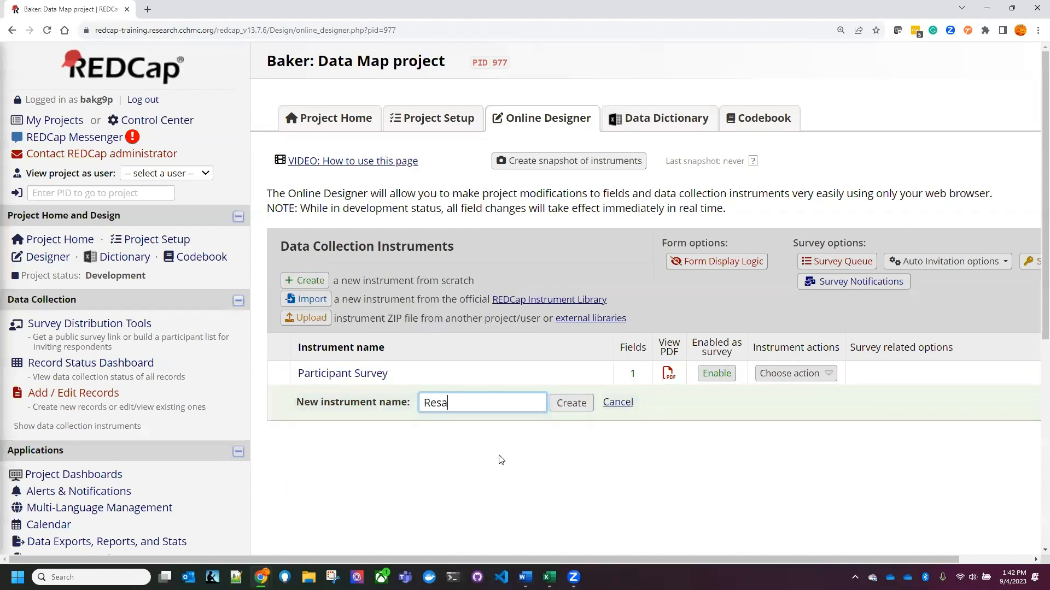
pyautogui.press('BackSpace')
pyautogui.write('earcer Data Form')
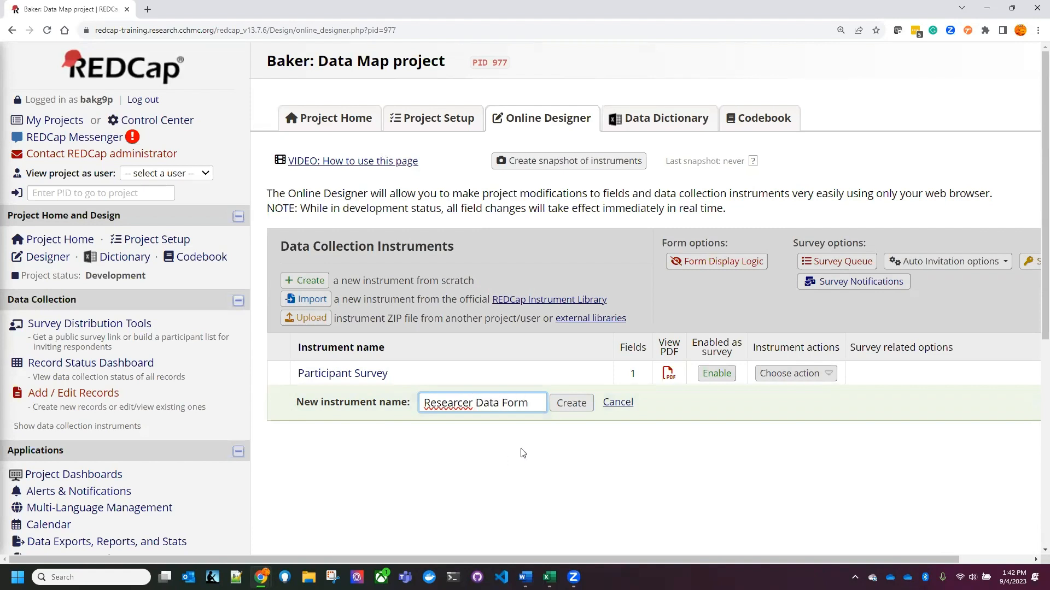
pyautogui.doubleClick(447, 403)
pyautogui.rightClick(447, 403)
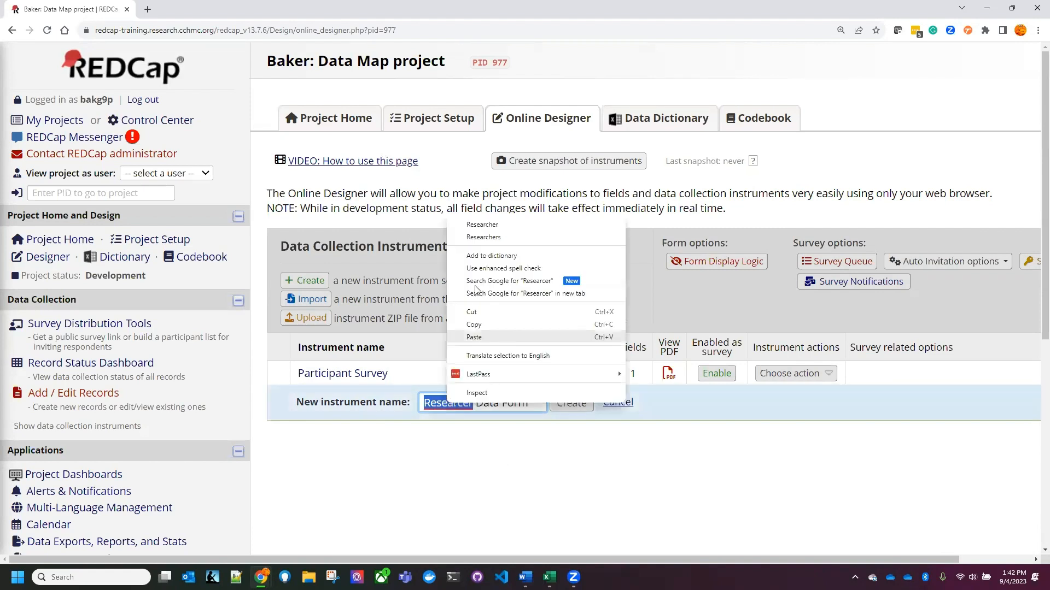
pyautogui.click(481, 225)
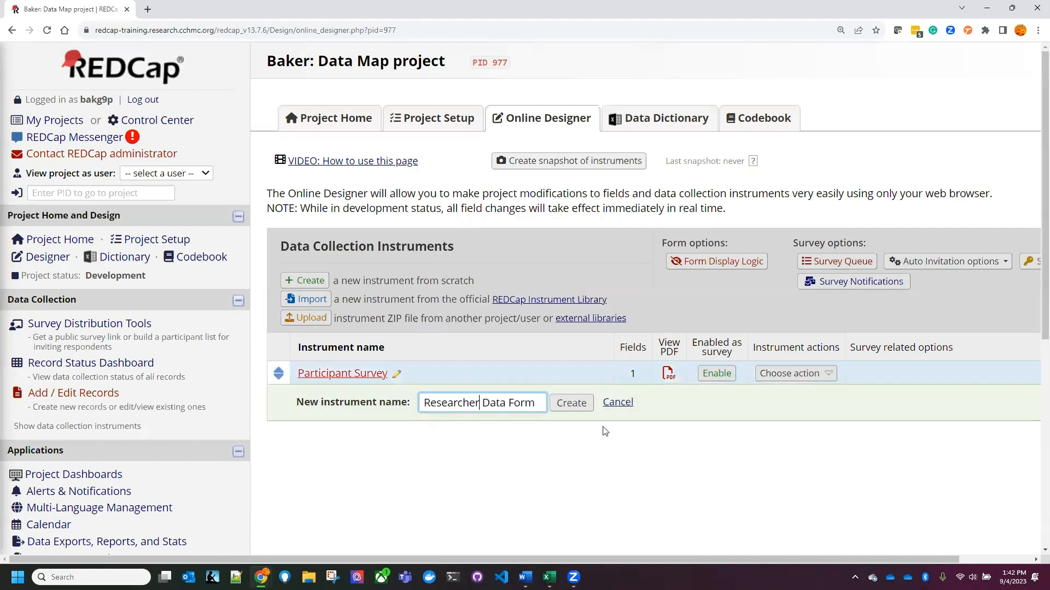
pyautogui.click(497, 404)
pyautogui.hotkey('ctrl', 'a')
pyautogui.hotkey('ctrl', 'c')
pyautogui.click(568, 405)
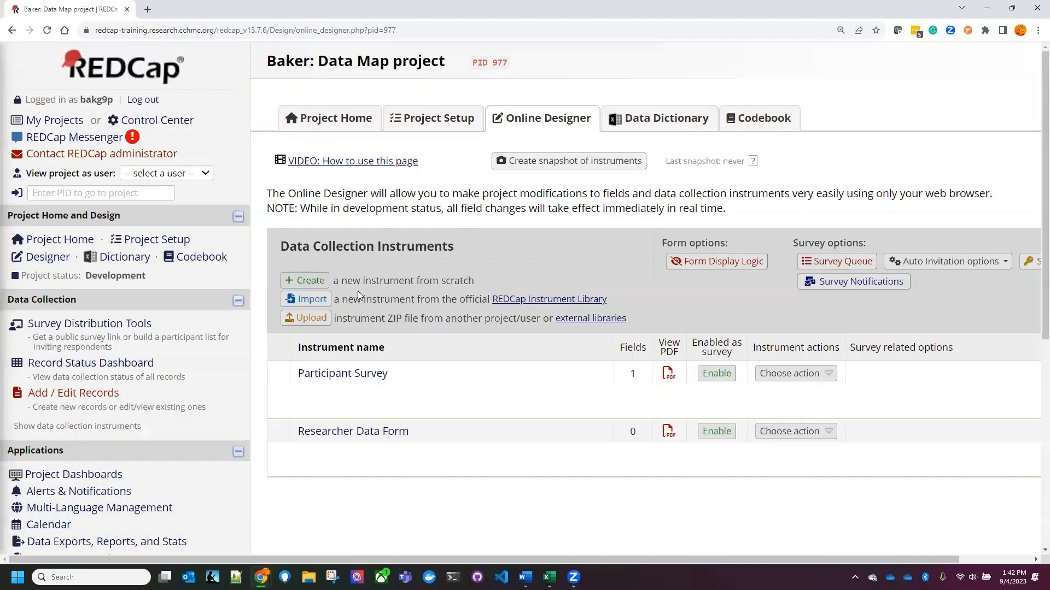
# Create a new instrument named Upload Data below Researcher Data Form.
pyautogui.click(369, 460)
pyautogui.hotkey('ctrl', 'v')
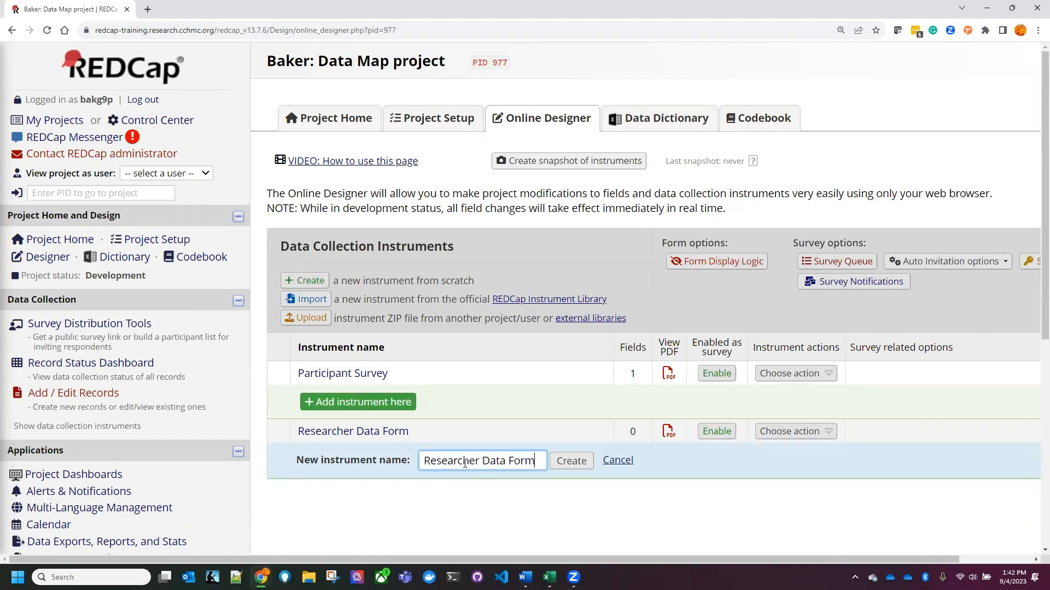
pyautogui.moveTo(480, 461); pyautogui.dragTo(375, 460)
pyautogui.write('Uplo')
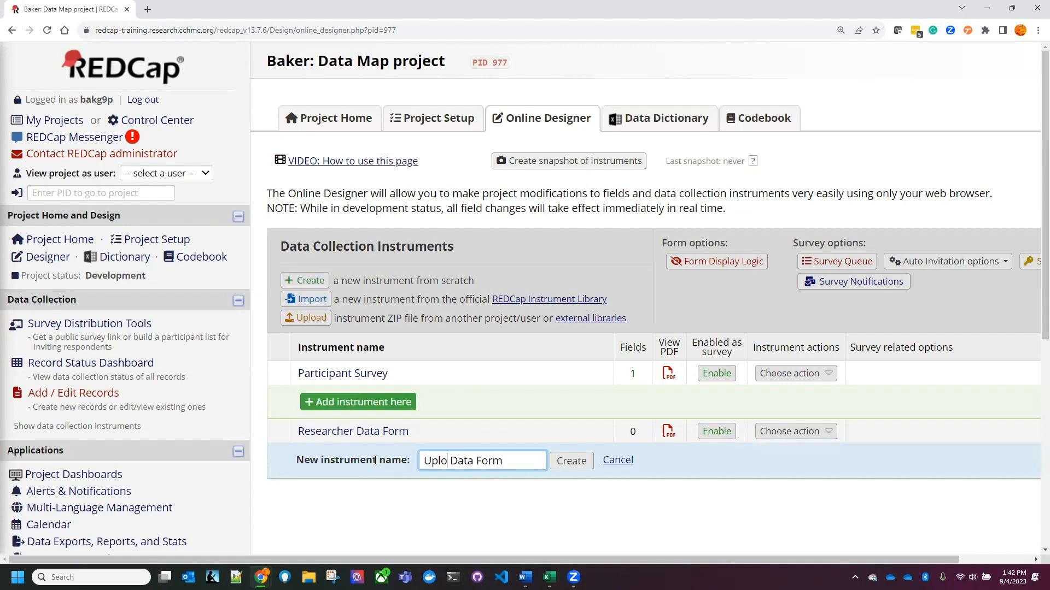
pyautogui.write('ad')
pyautogui.press('BackSpace')
pyautogui.press('BackSpace')
pyautogui.press('BackSpace')
pyautogui.press('BackSpace')
pyautogui.press('BackSpace')
pyautogui.click(569, 460)
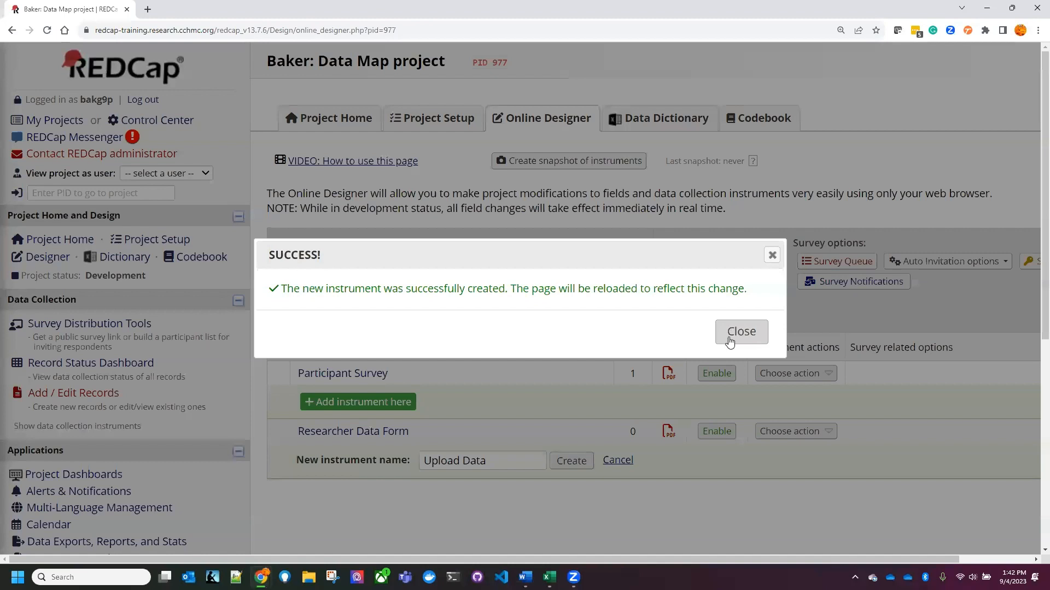
pyautogui.click(730, 340)
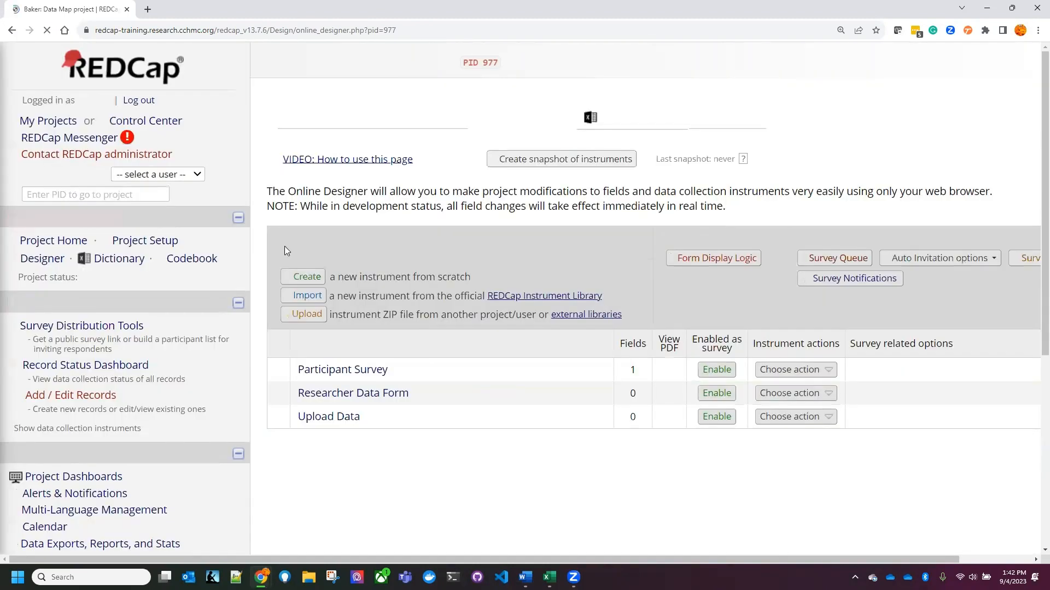
# Create a new instrument named Transformed Data below Upload Data.
pyautogui.scroll(-2, 304, 192)
pyautogui.click(309, 191)
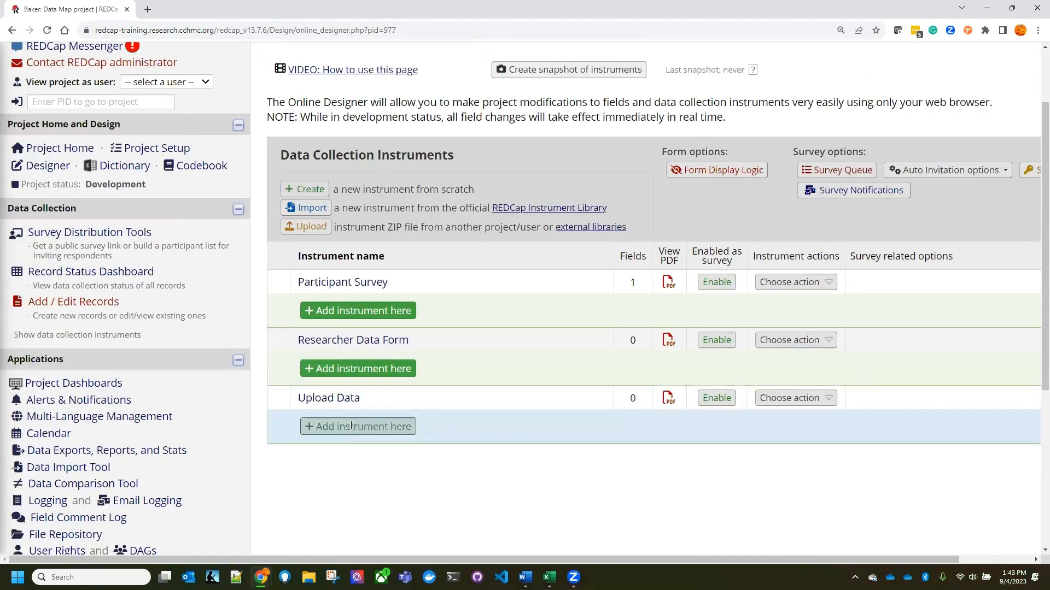
pyautogui.click(351, 426)
pyautogui.write('Trans')
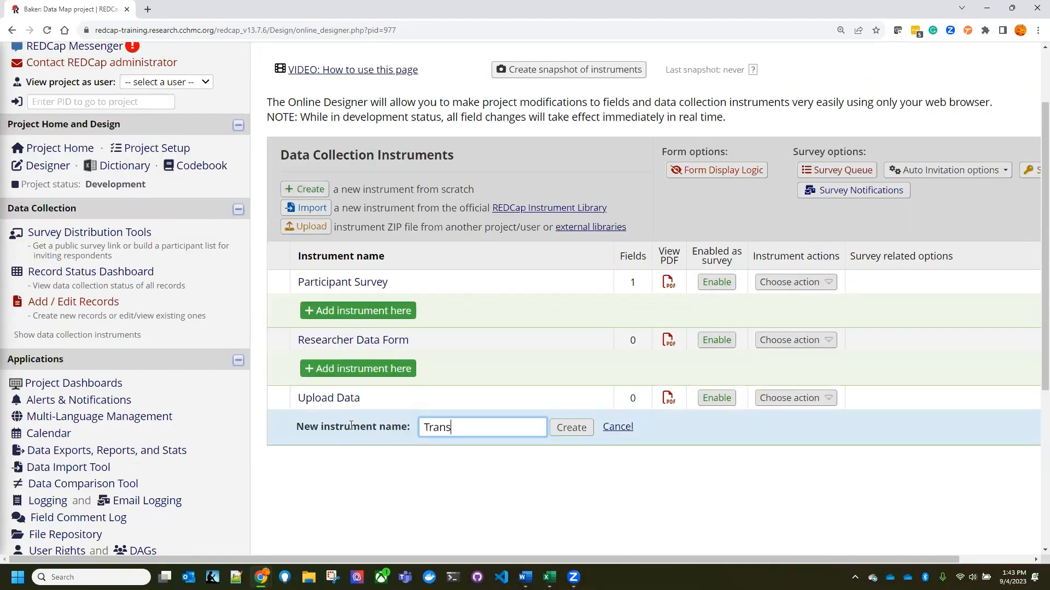
pyautogui.write('formed Dt')
pyautogui.press('BackSpace')
pyautogui.write('ata')
pyautogui.click(570, 427)
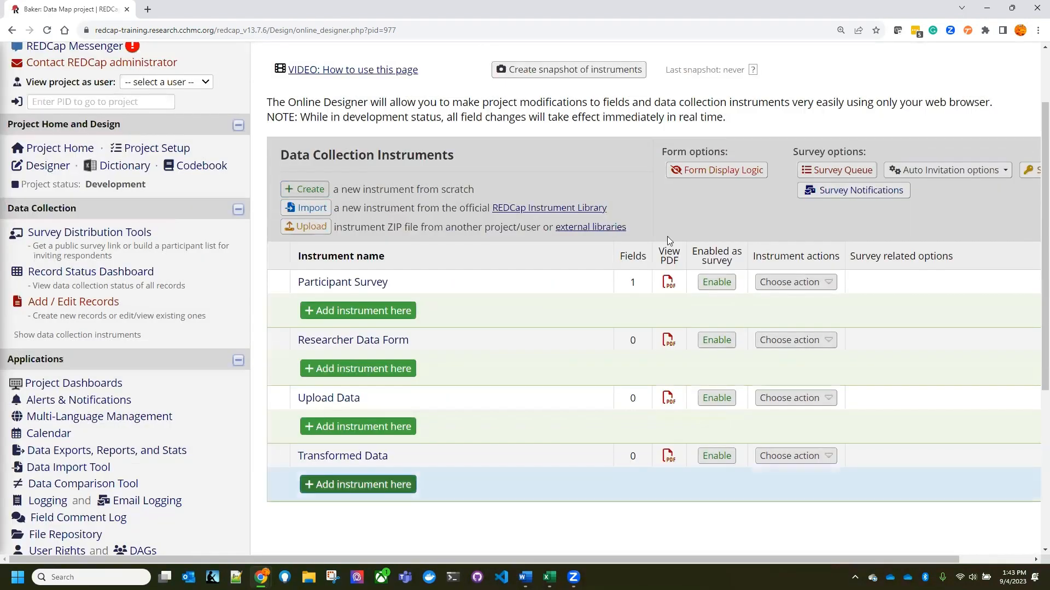
# Create a new instrument named Record management below Transformed Data.
pyautogui.scroll(-1, 514, 227)
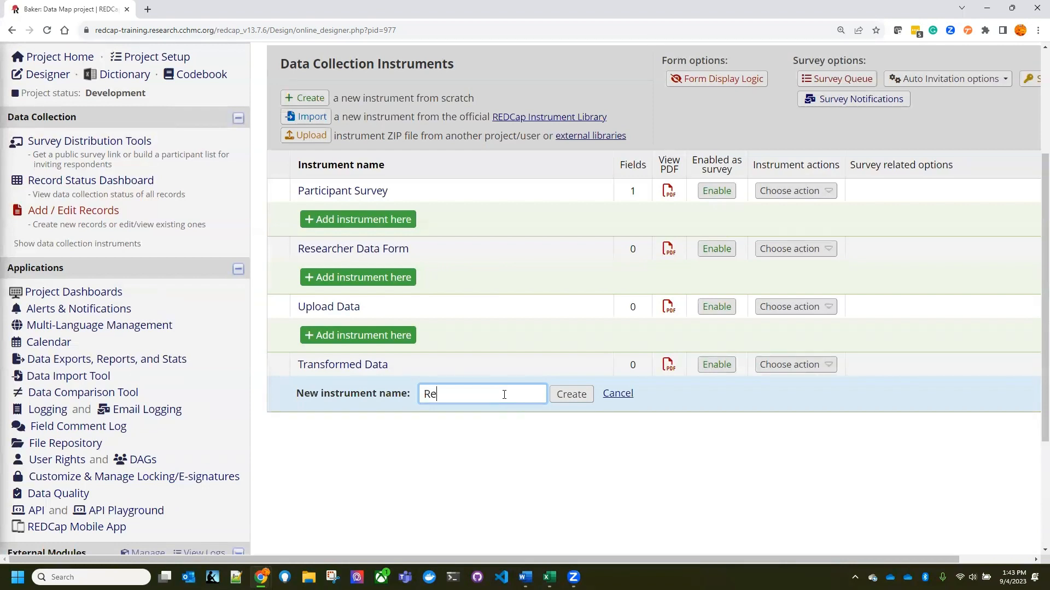
pyautogui.write('cord management')
pyautogui.click(583, 401)
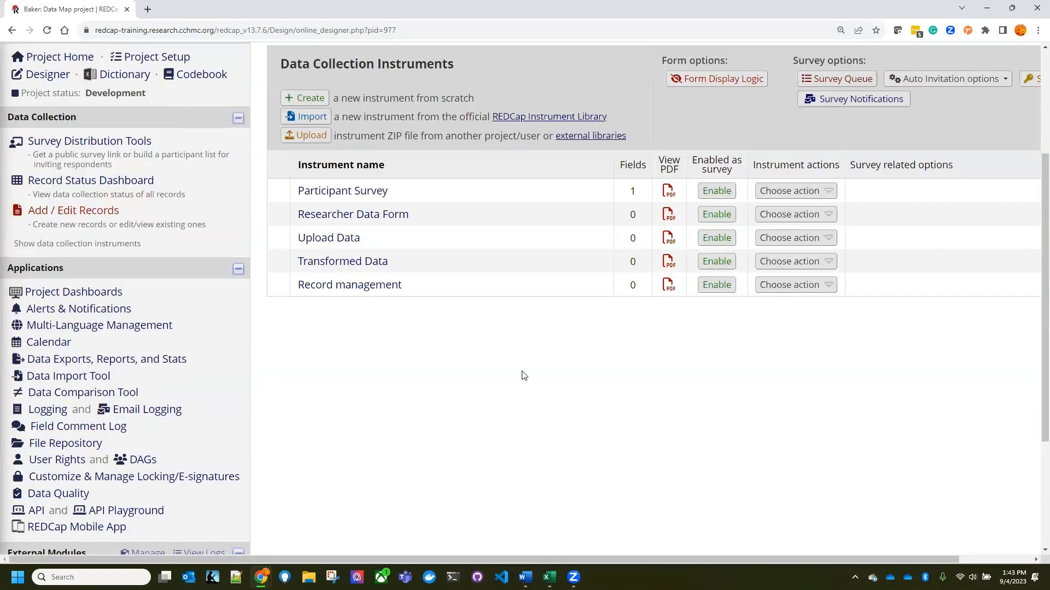
# Switch to the Lucidchart data map and review the information to collect from the participant.
pyautogui.hotkey('alt', 'Tab')
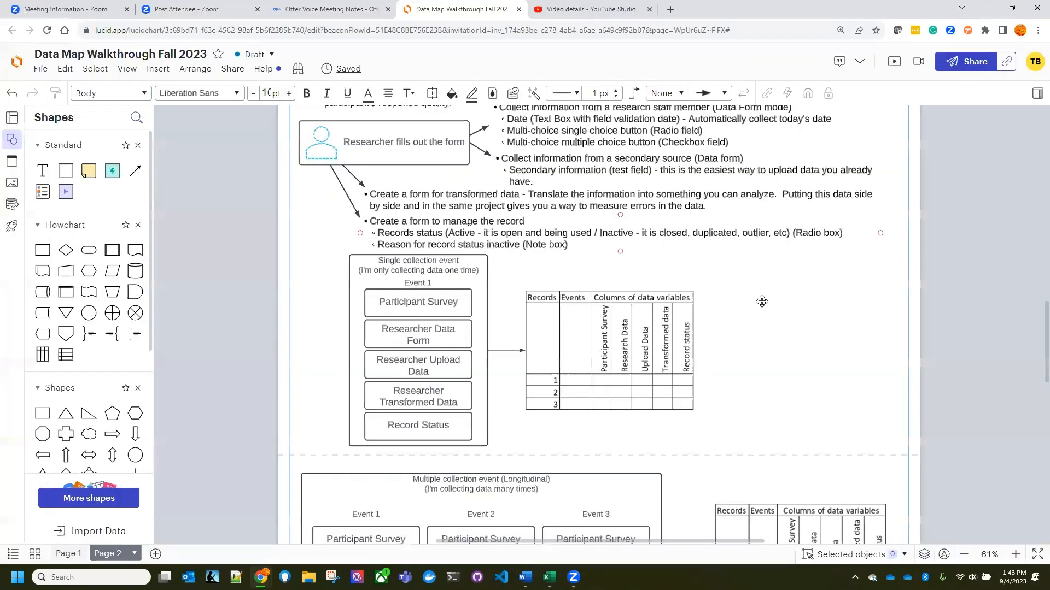
pyautogui.scroll(3, 645, 245)
pyautogui.click(640, 255)
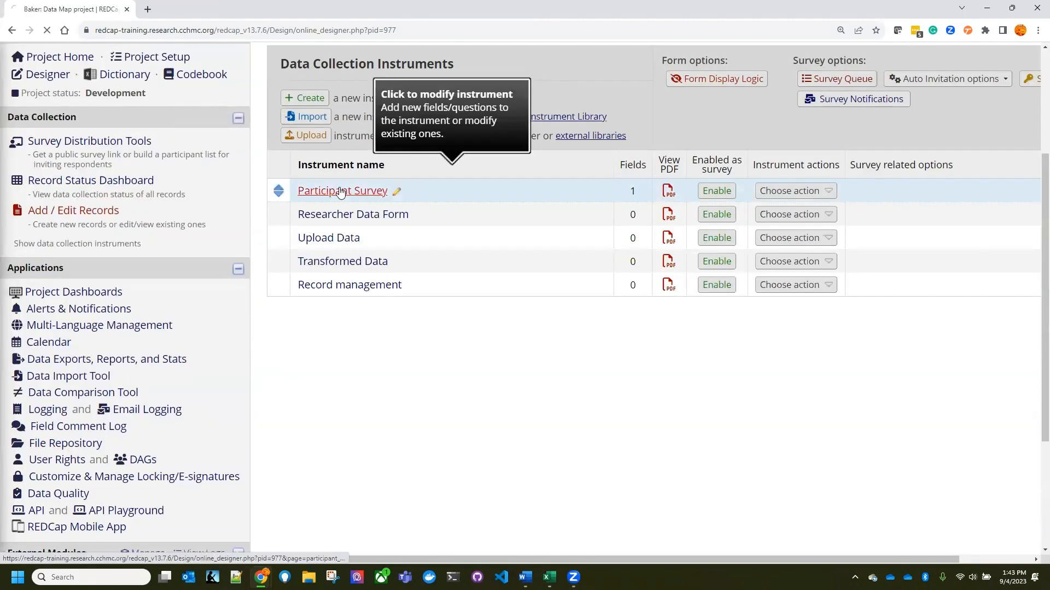
# Open the Participant Survey instrument and add a text box field labelled Name with the variable name name.
pyautogui.click(340, 192)
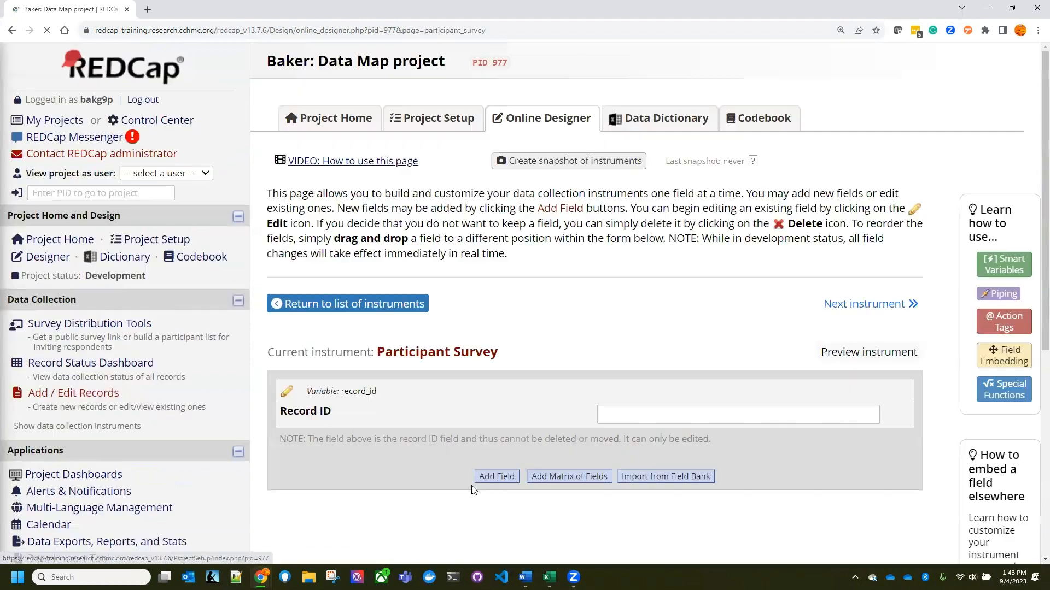
pyautogui.click(497, 473)
pyautogui.click(299, 149)
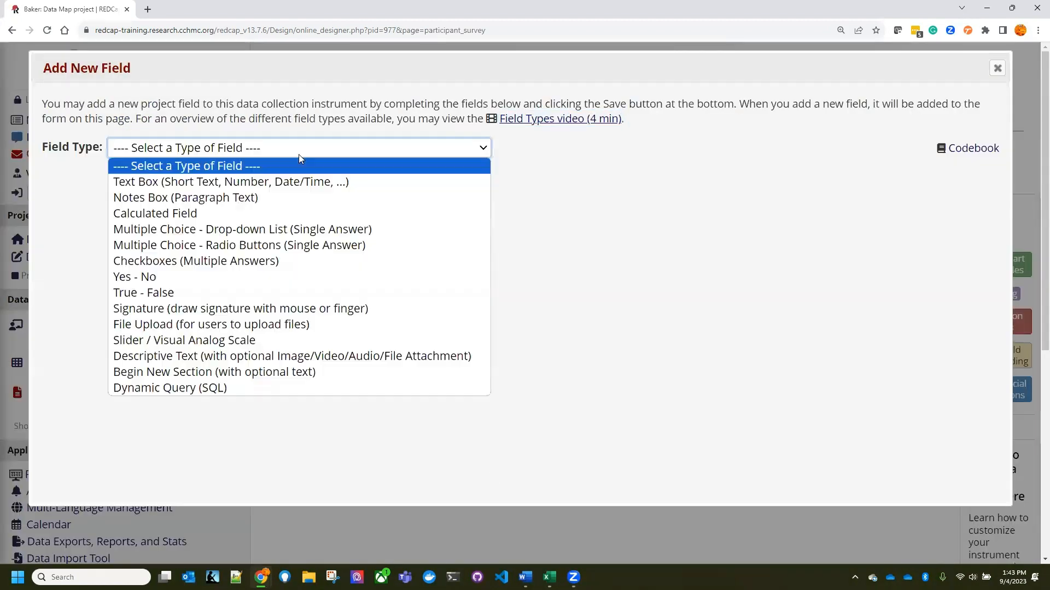
pyautogui.click(304, 182)
pyautogui.click(328, 289)
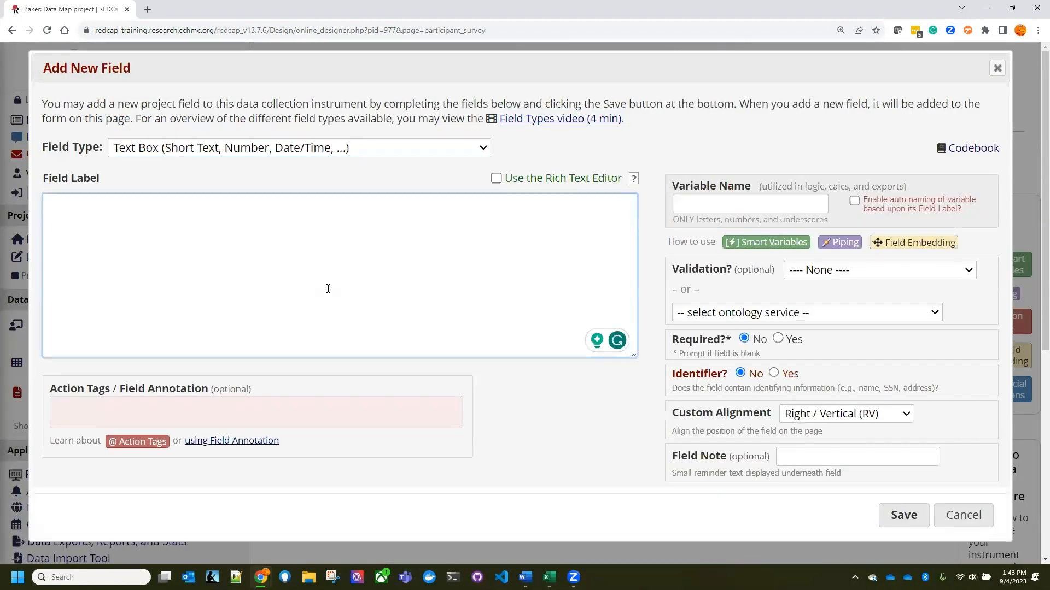
pyautogui.write('Name')
pyautogui.hotkey('ctrl', 'a')
pyautogui.click(750, 204)
pyautogui.write('name')
pyautogui.click(531, 271)
pyautogui.click(903, 519)
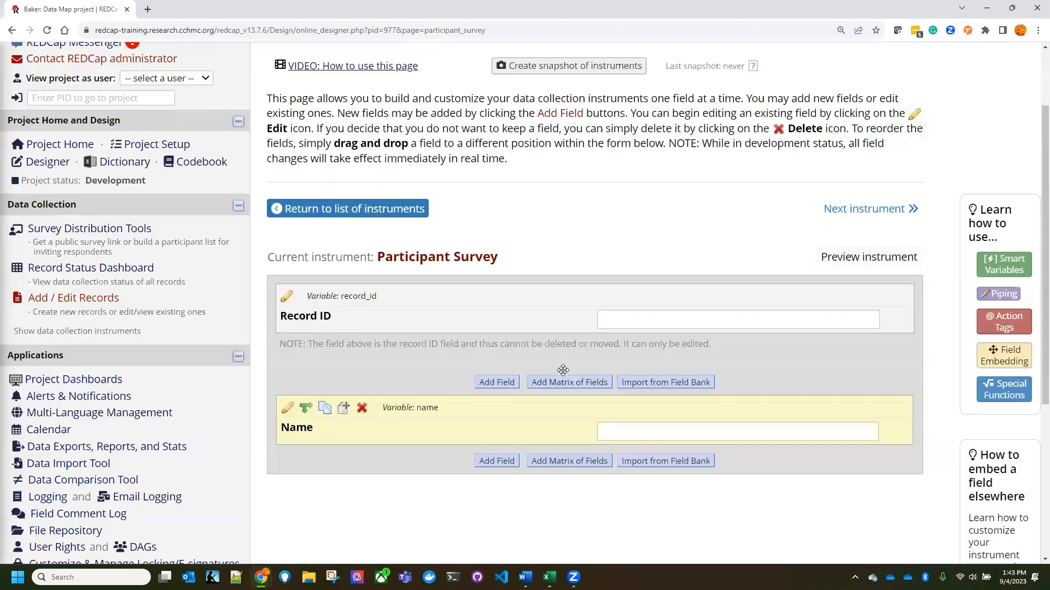
# Below Name, start a text box field labelled Date of form with variable form_date and Date (D-M-Y) validation.
pyautogui.scroll(-3, 492, 370)
pyautogui.click(496, 374)
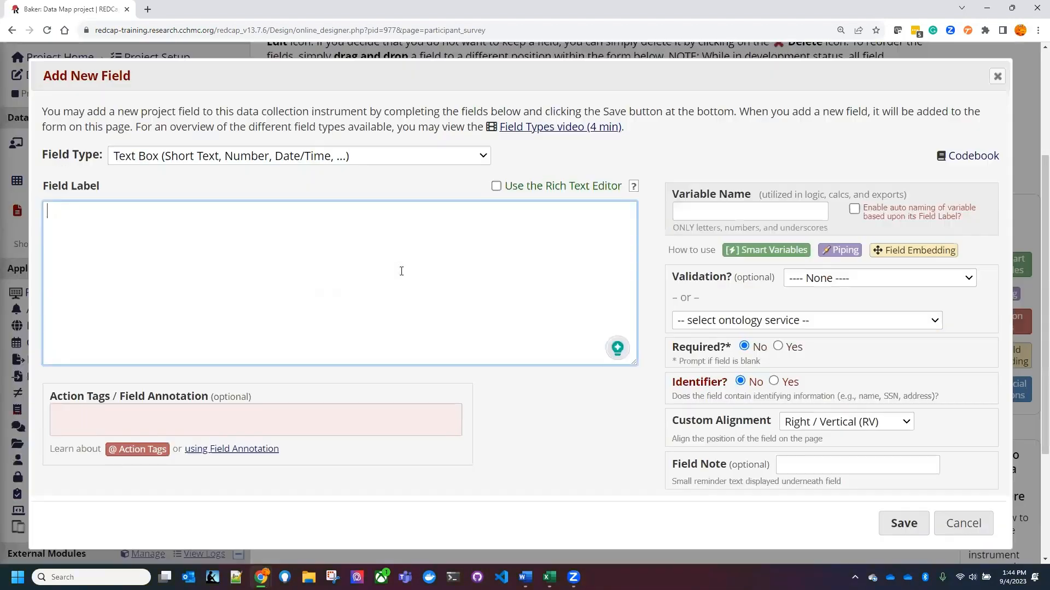
pyautogui.write('Date o')
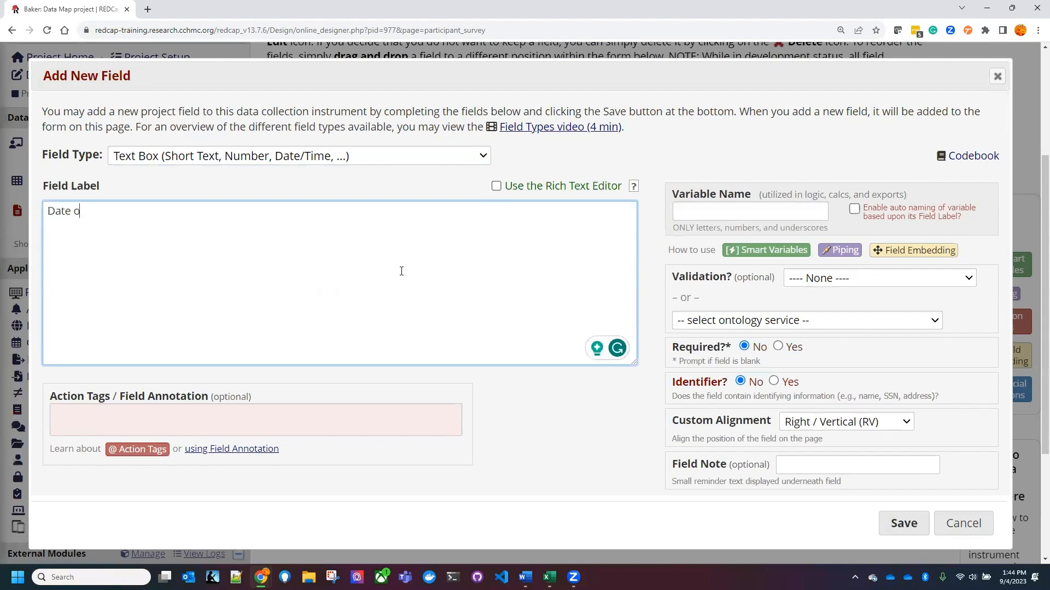
pyautogui.write('f form')
pyautogui.click(690, 211)
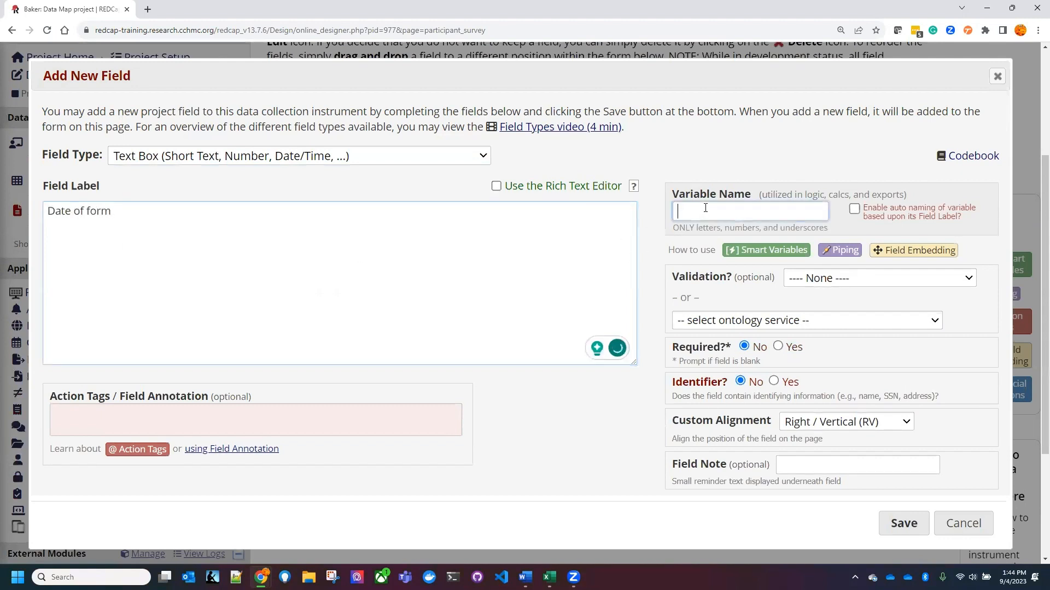
pyautogui.write('form date')
pyautogui.click(820, 278)
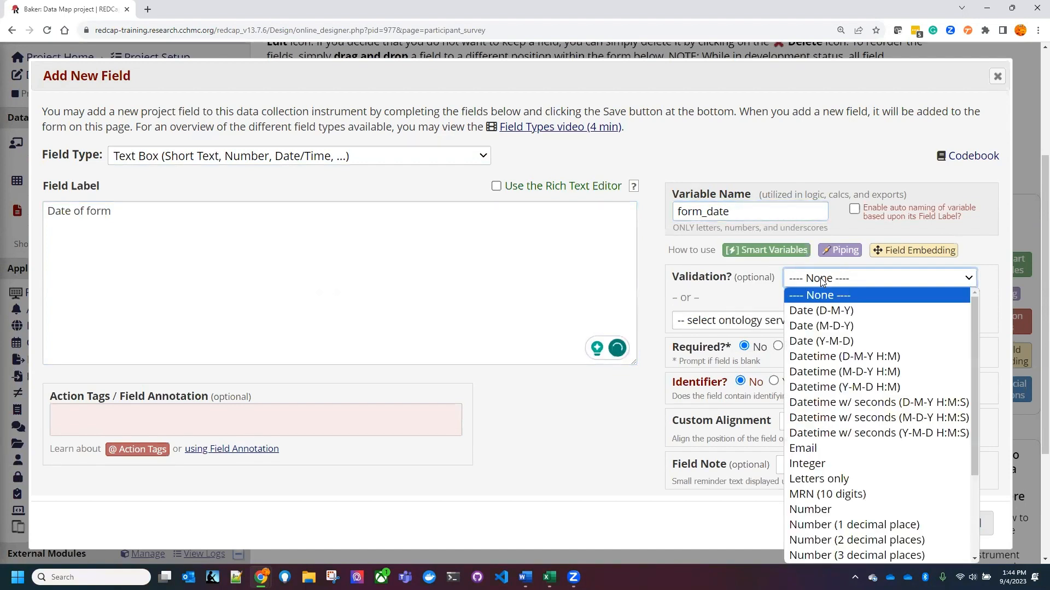
pyautogui.click(839, 310)
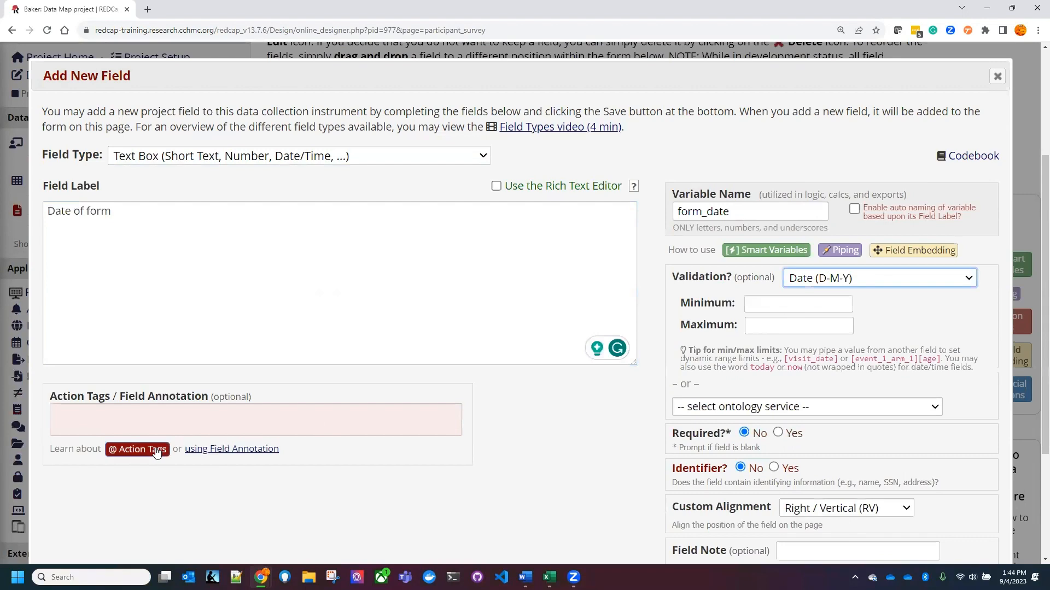
pyautogui.click(157, 450)
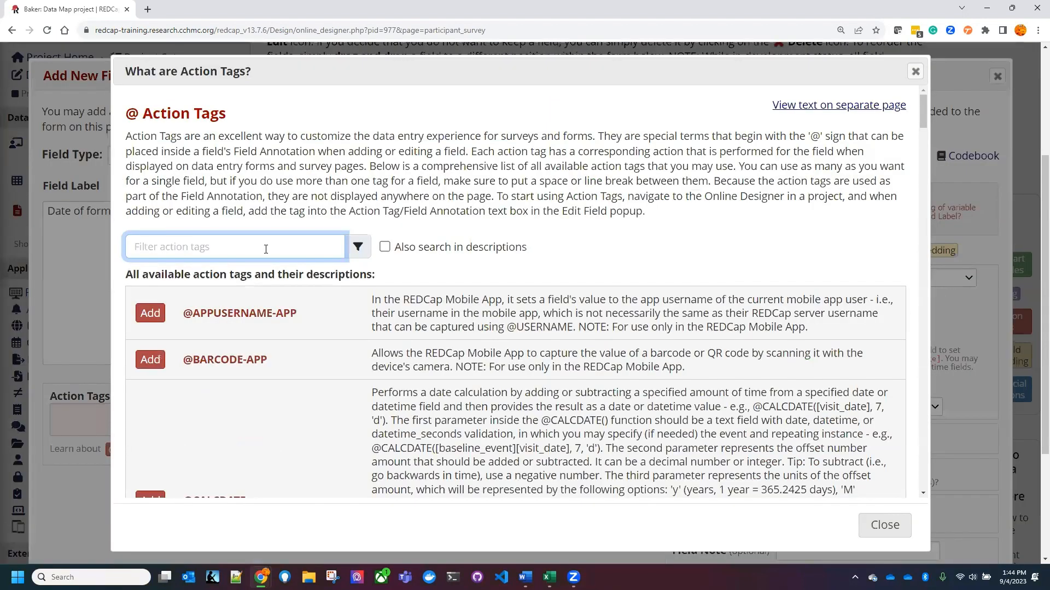
pyautogui.write('tod')
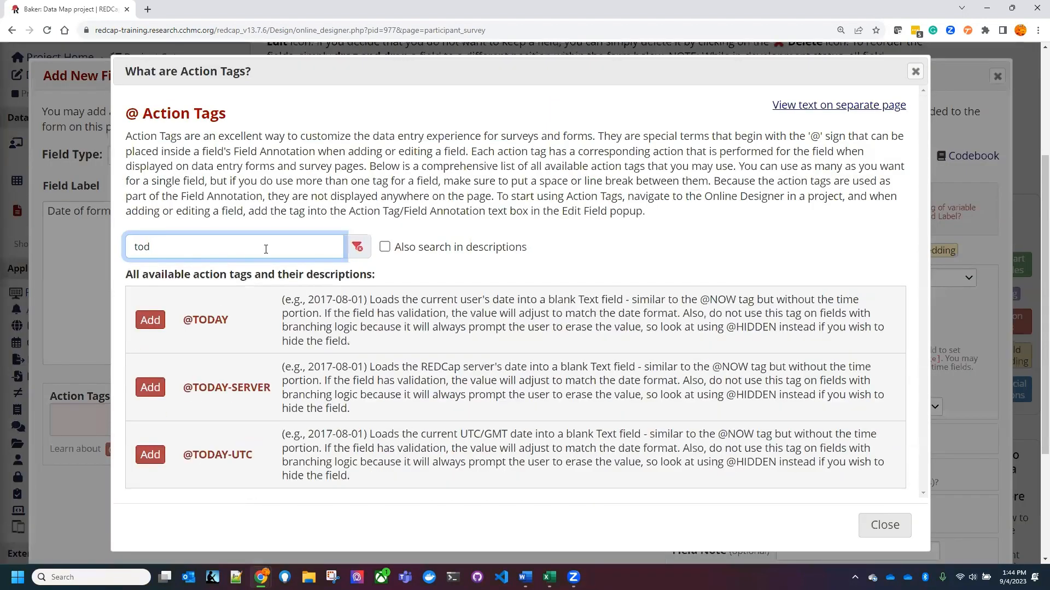
pyautogui.click(149, 320)
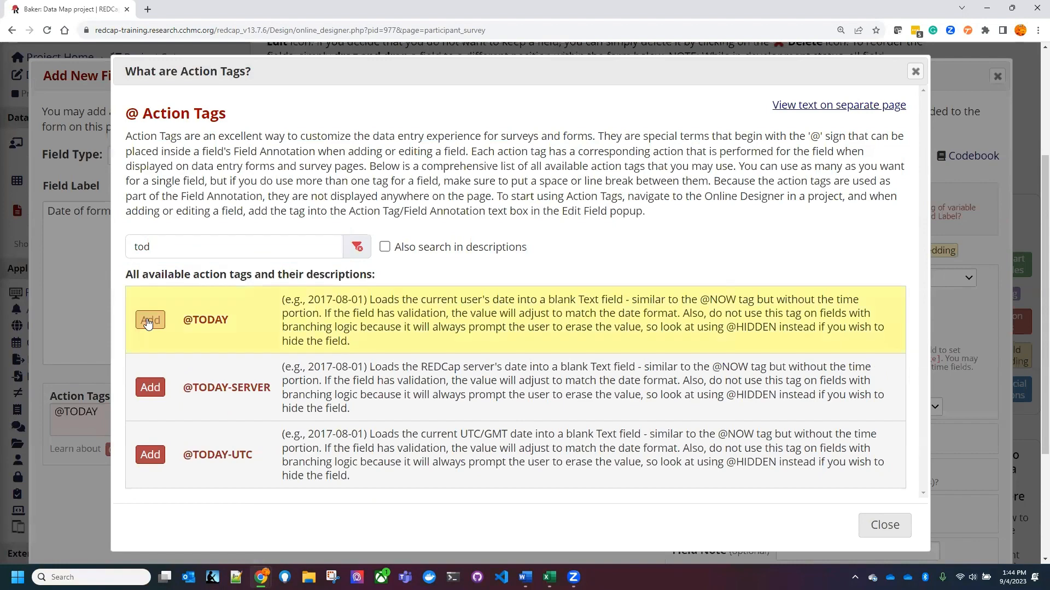
pyautogui.click(884, 525)
pyautogui.click(901, 518)
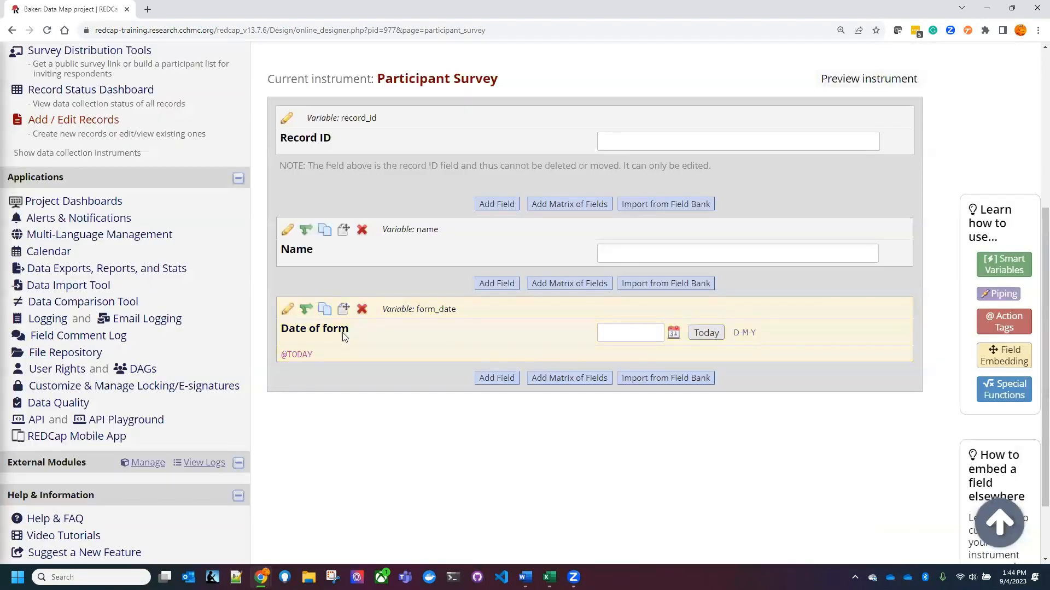
# Copy the form_date field and change the copy's field label to Date of birth.
pyautogui.click(322, 309)
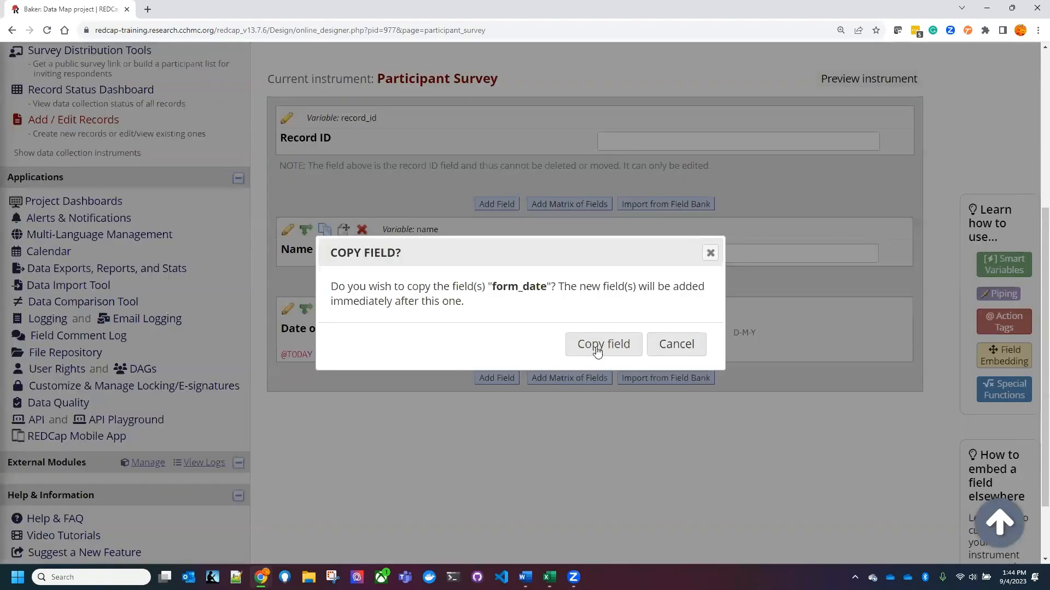
pyautogui.click(597, 345)
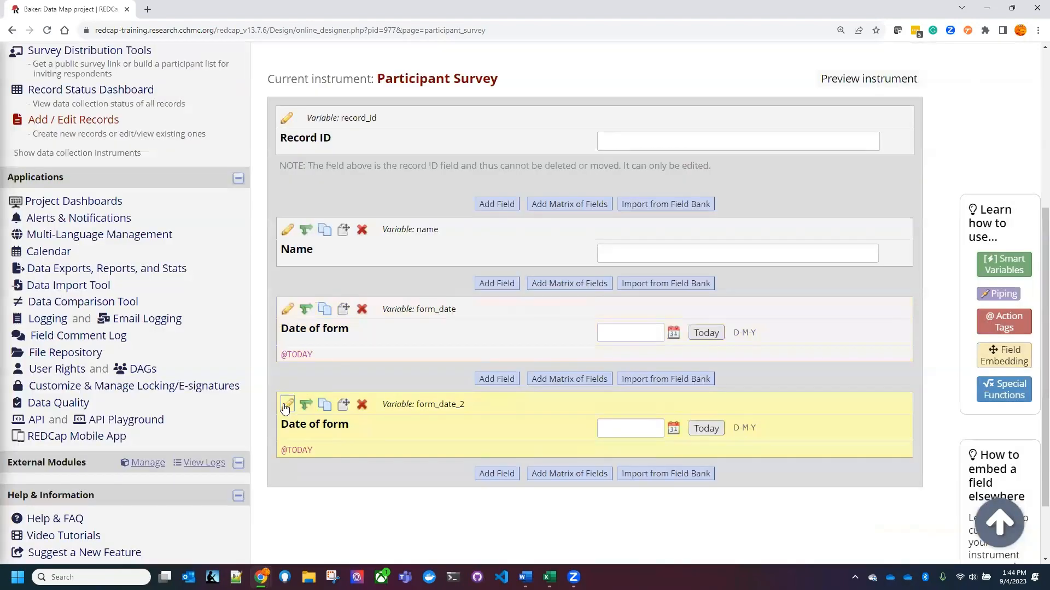
pyautogui.click(287, 404)
pyautogui.moveTo(166, 199); pyautogui.dragTo(87, 208)
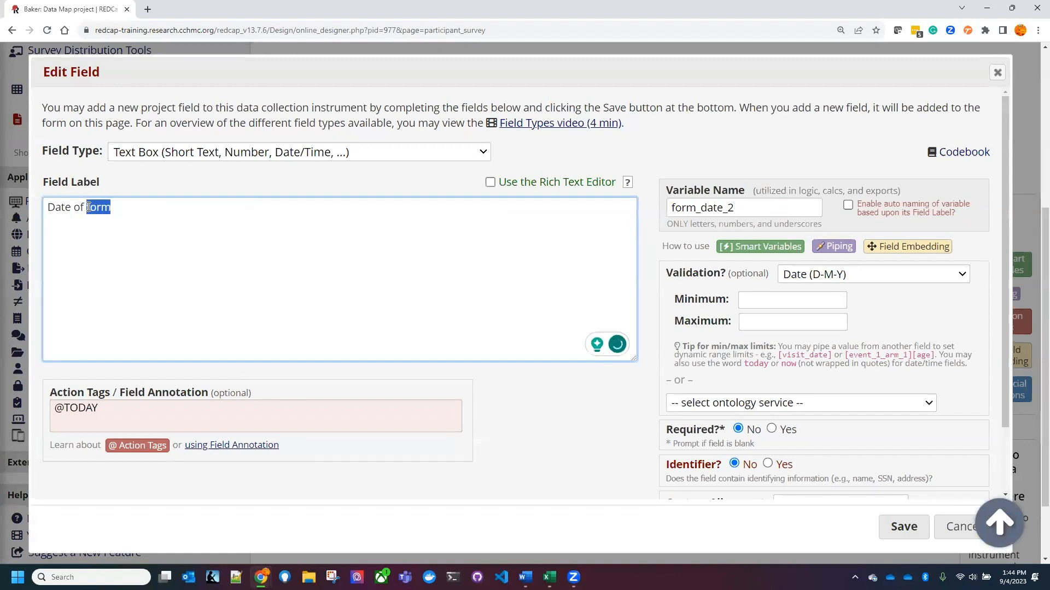
pyautogui.write('birth')
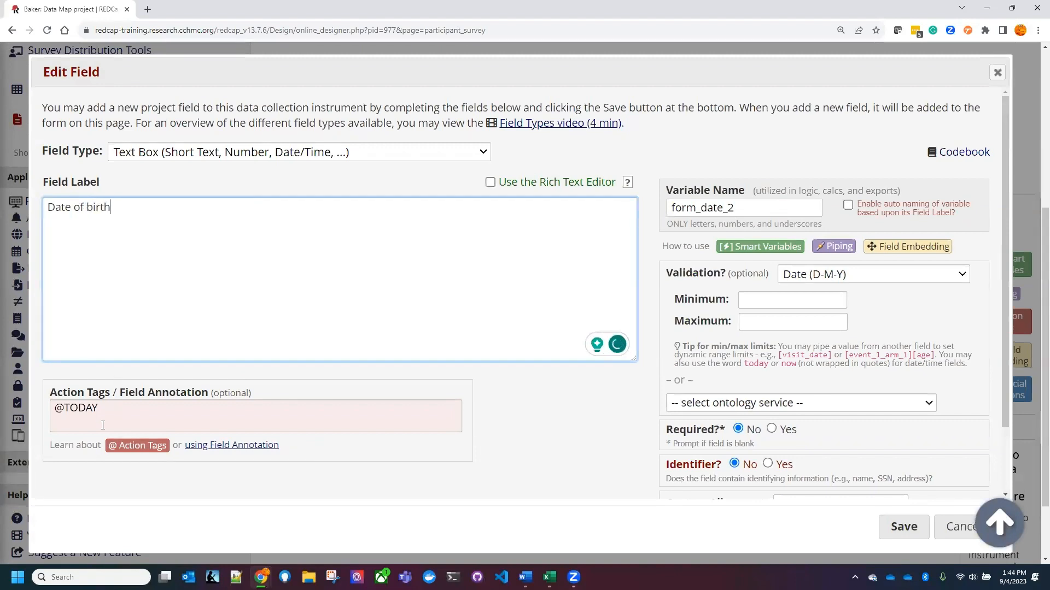
pyautogui.press('Tab')
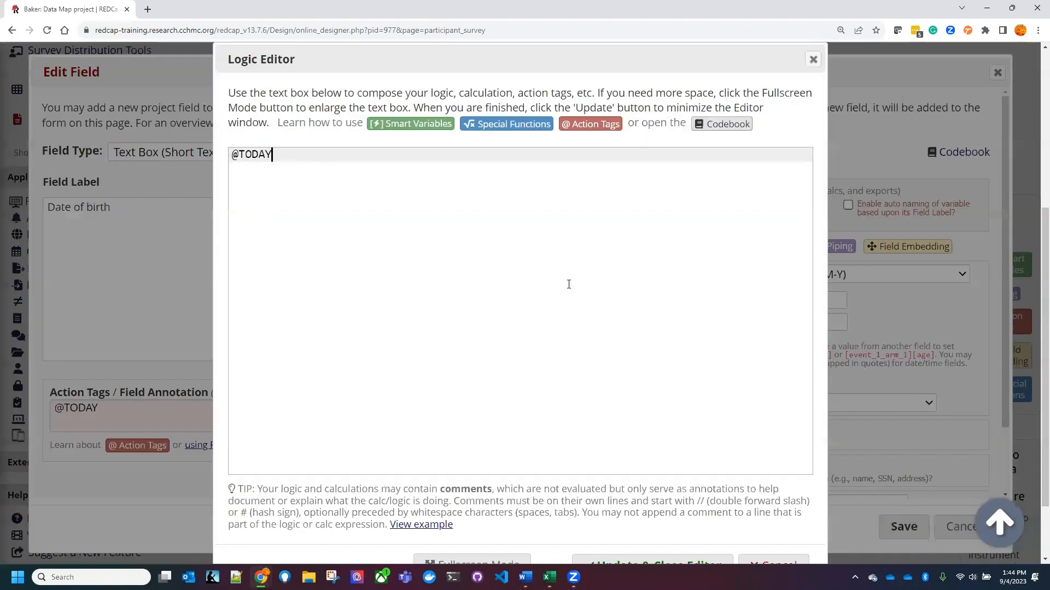
pyautogui.press('BackSpace')
pyautogui.press('BackSpace')
pyautogui.press('BackSpace')
pyautogui.press('BackSpace')
pyautogui.press('BackSpace')
pyautogui.press('BackSpace')
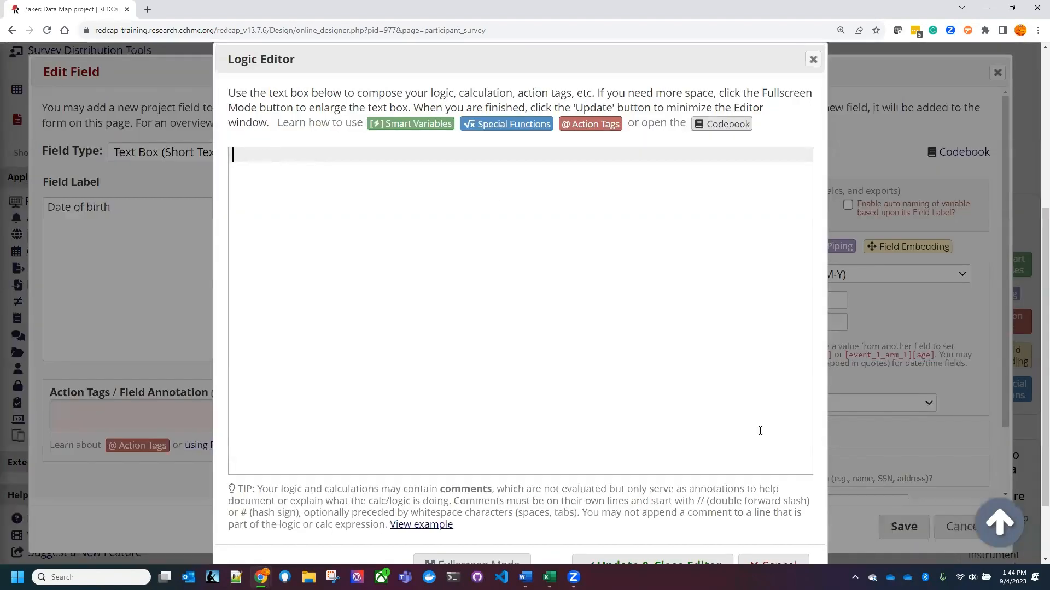
pyautogui.scroll(-2, 776, 448)
pyautogui.click(667, 491)
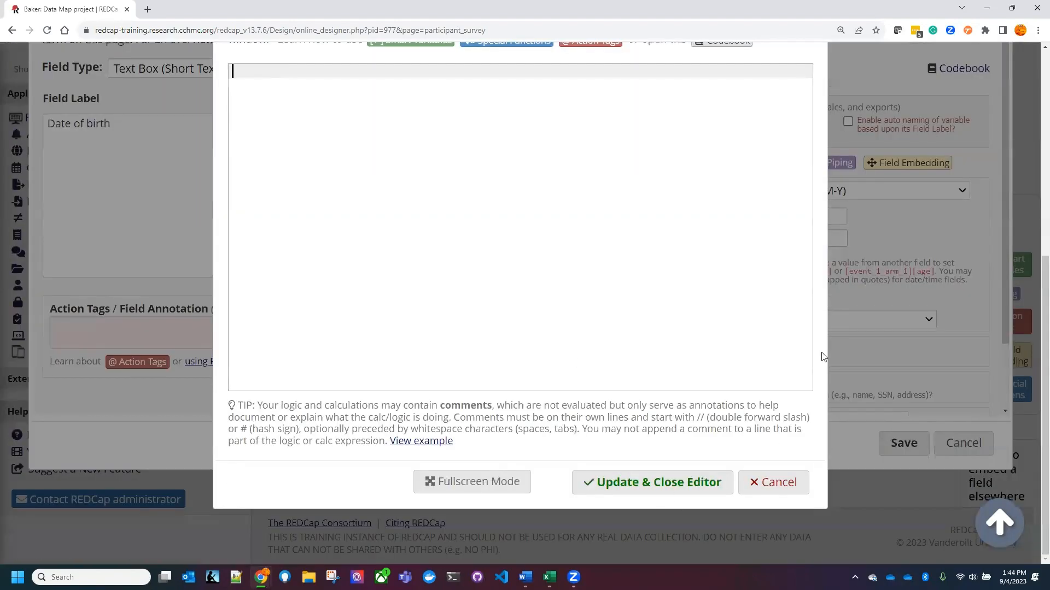
# Set the Date of birth field's variable name to dob and save it, dismissing any copy request.
pyautogui.scroll(3, 616, 299)
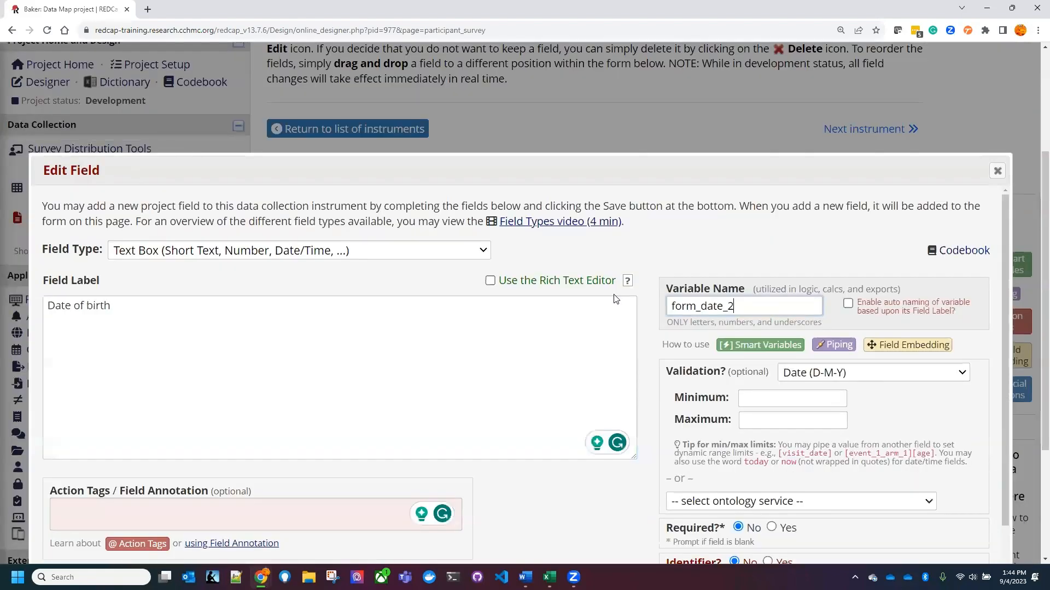
pyautogui.hotkey('ctrl', 'a')
pyautogui.write('dob')
pyautogui.scroll(-2, 964, 411)
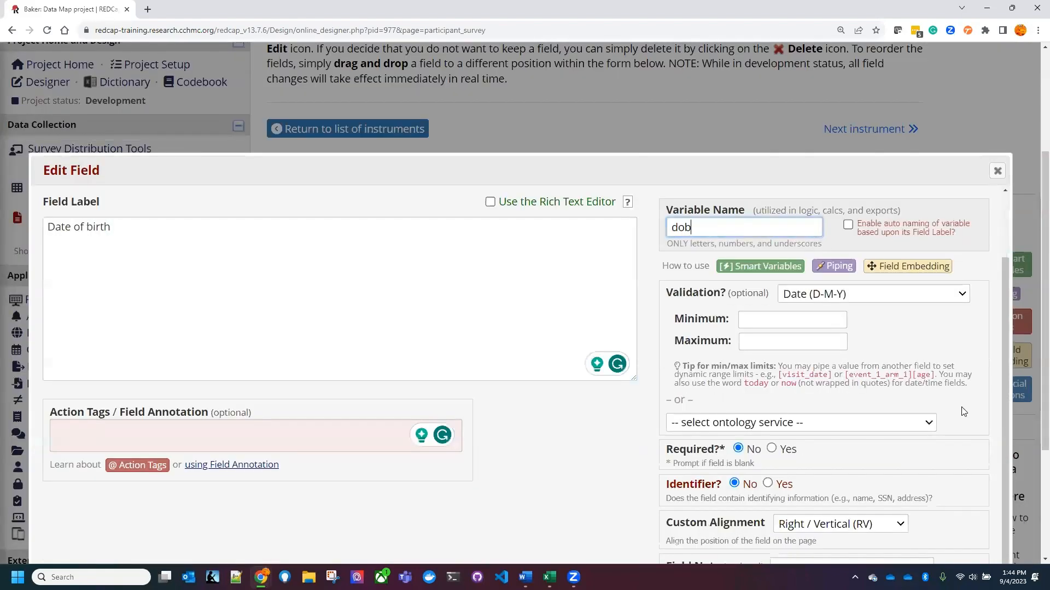
pyautogui.scroll(-3, 912, 453)
pyautogui.click(901, 442)
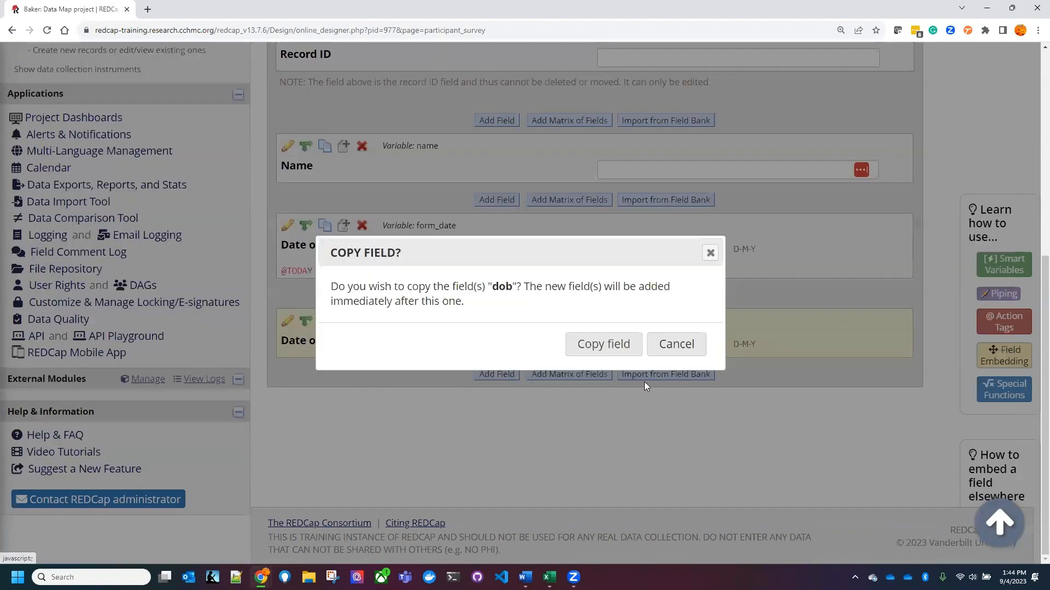
pyautogui.click(684, 356)
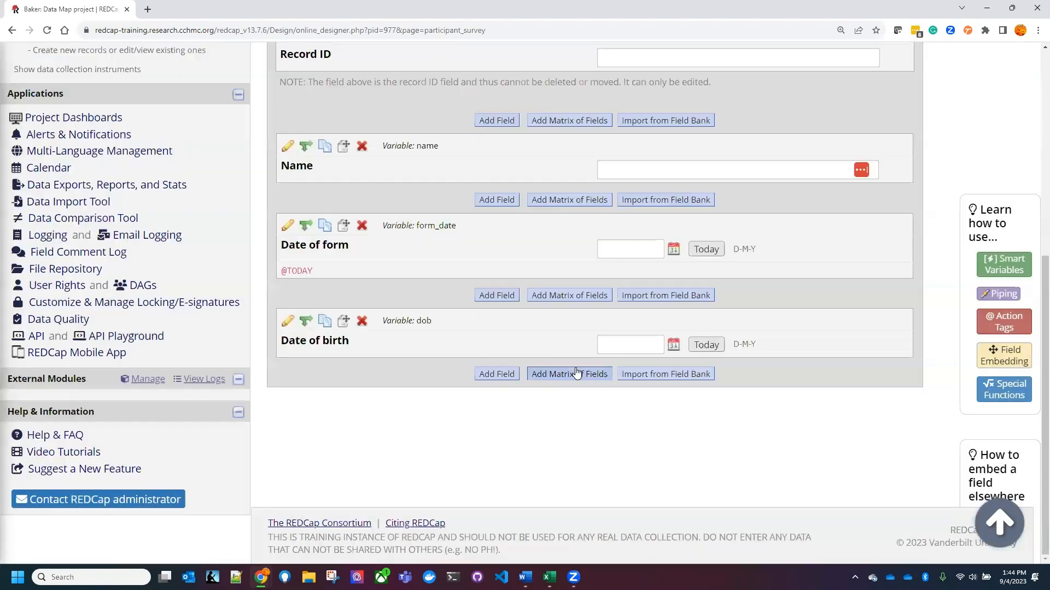
# Below Date of birth, start a calculated field labelled Age Calculated with the variable name calc_age.
pyautogui.click(499, 373)
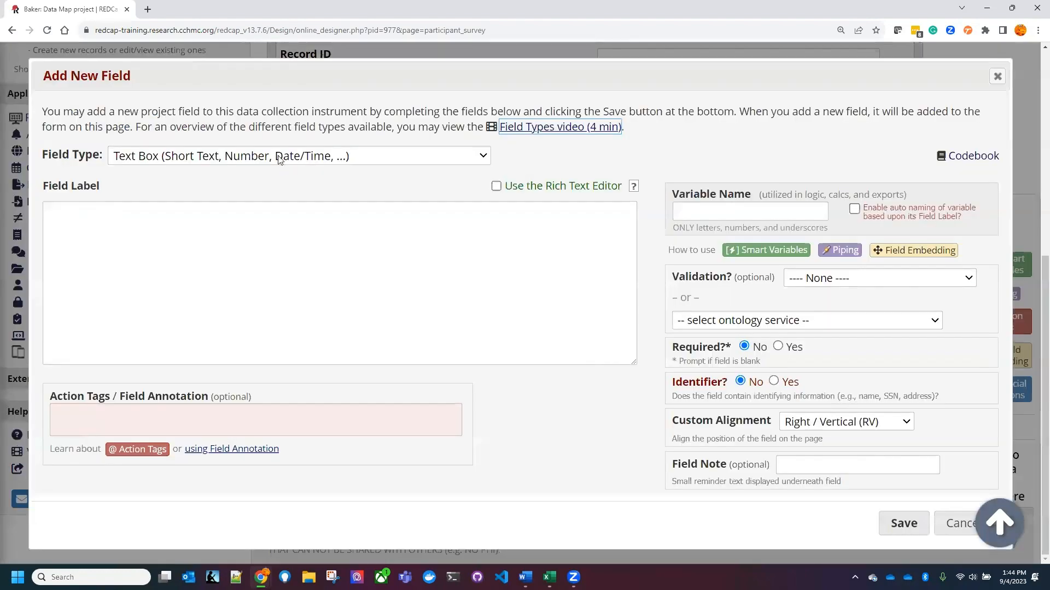
pyautogui.click(279, 159)
pyautogui.click(223, 220)
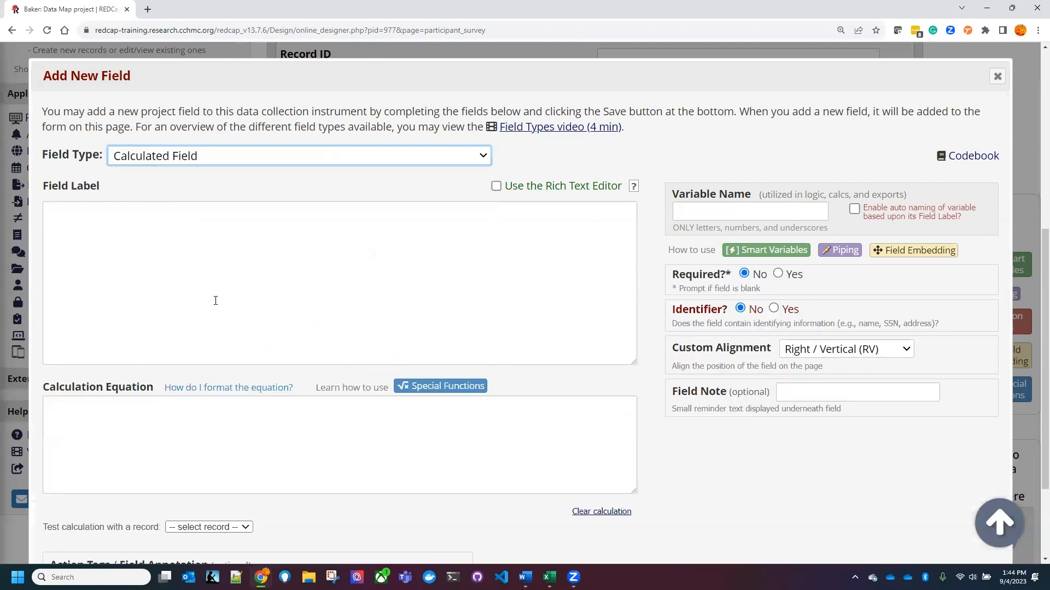
pyautogui.click(373, 324)
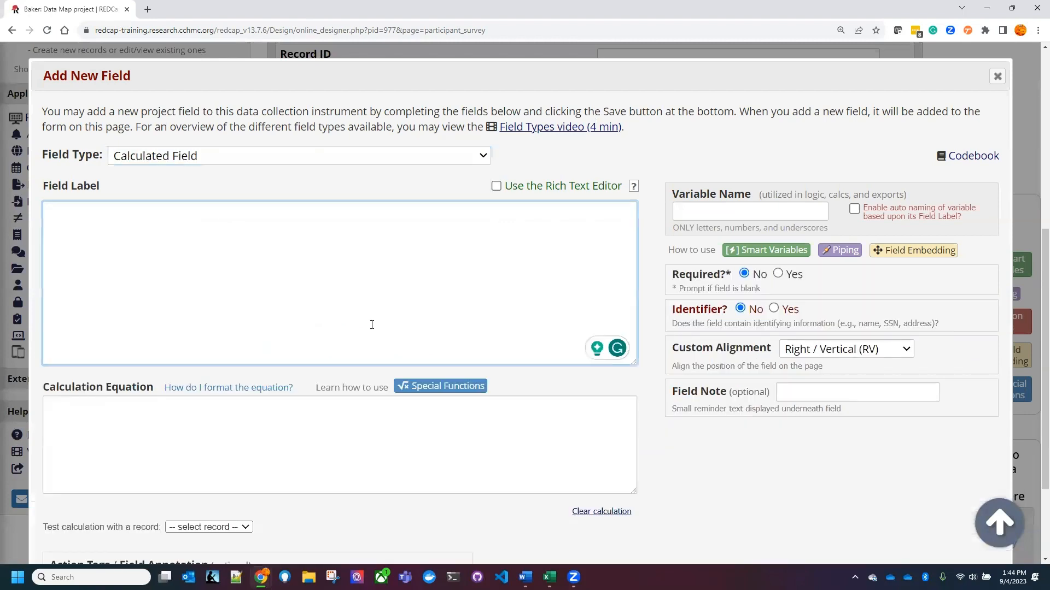
pyautogui.write('Age Calculated')
pyautogui.moveTo(121, 211); pyautogui.dragTo(48, 211)
pyautogui.click(697, 211)
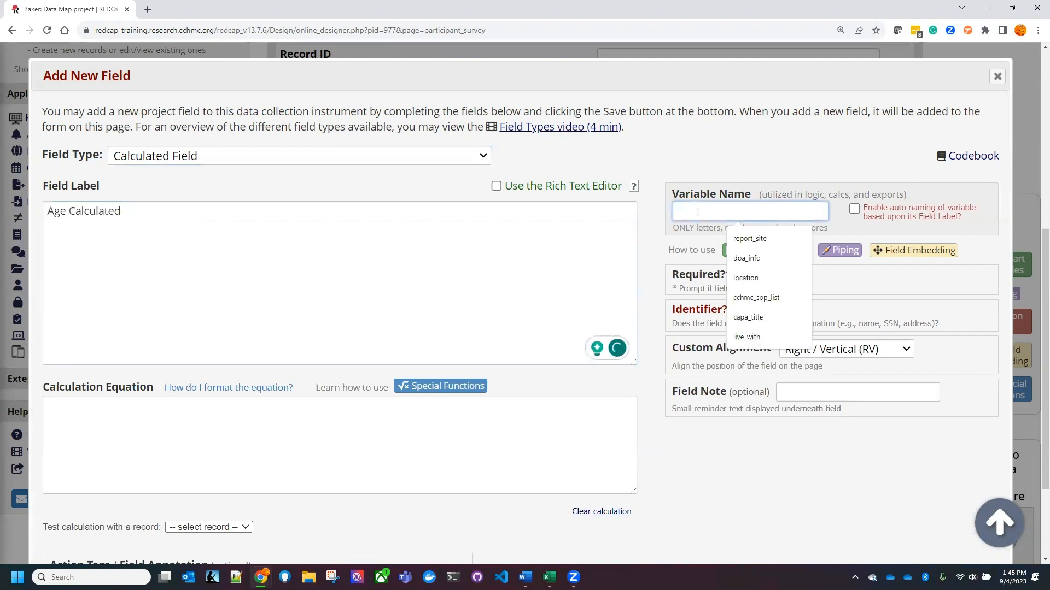
pyautogui.write('calc_age')
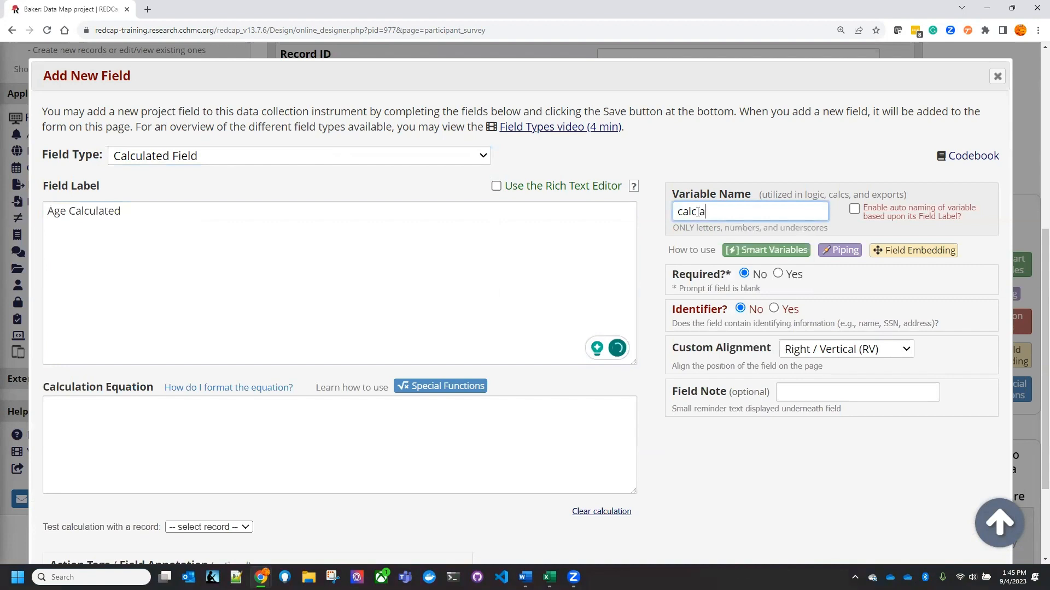
# Copy the example rounddown(datediff([date_of_birth], 'today', 'y')) from the Special Functions reference into the Age Calculated field's equation.
pyautogui.click(187, 426)
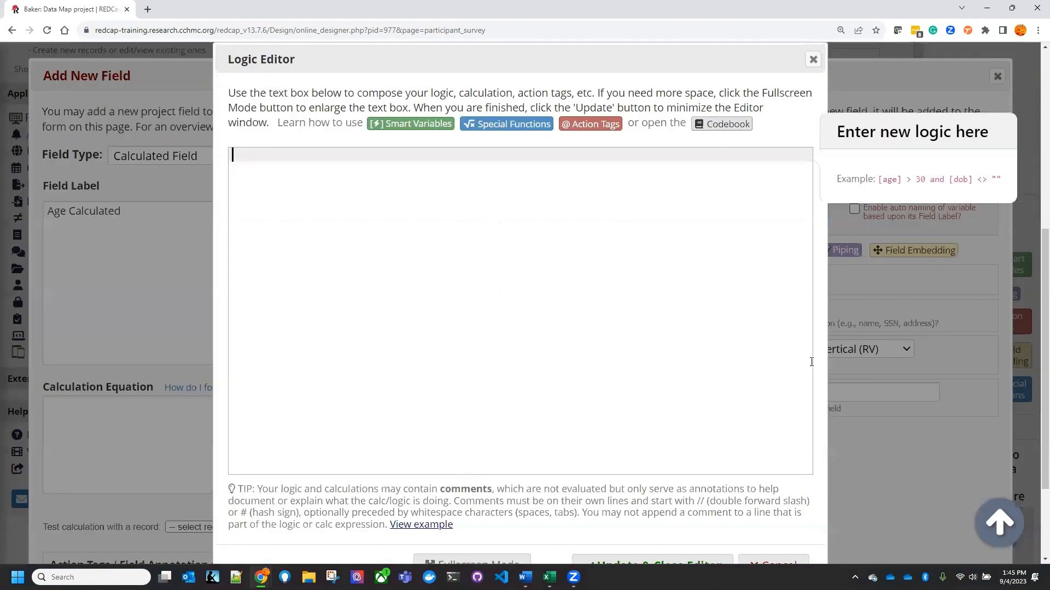
pyautogui.hotkey('ctrl', '-')
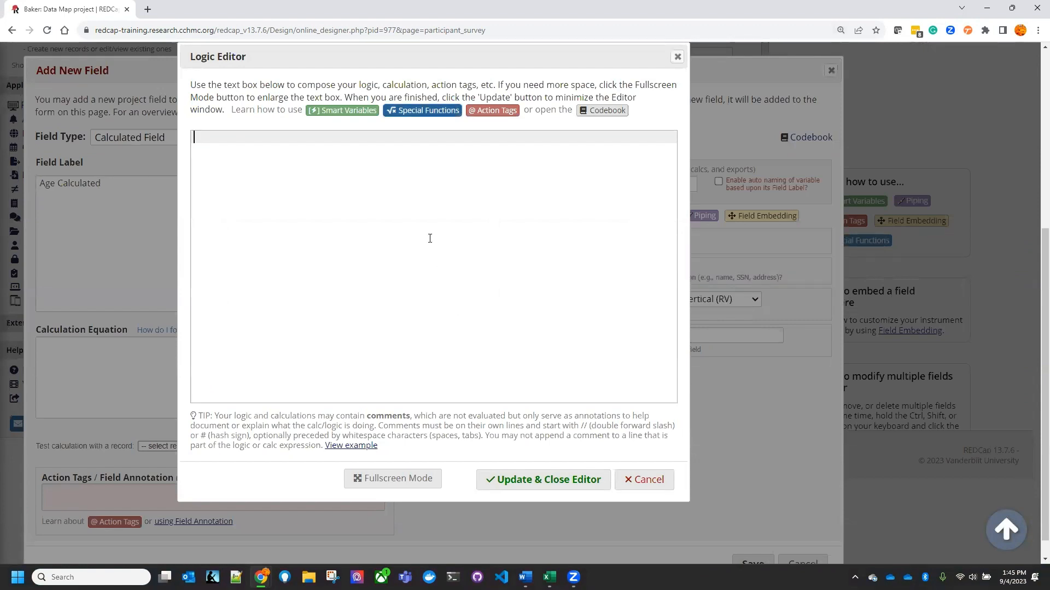
pyautogui.click(423, 110)
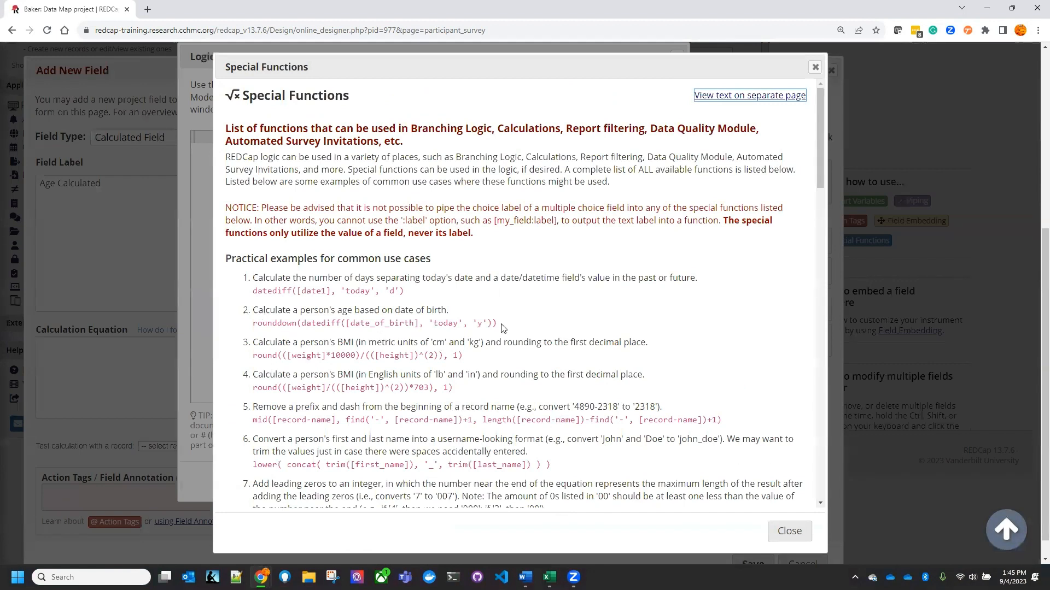
pyautogui.moveTo(497, 324); pyautogui.dragTo(251, 324)
pyautogui.hotkey('ctrl', 'c')
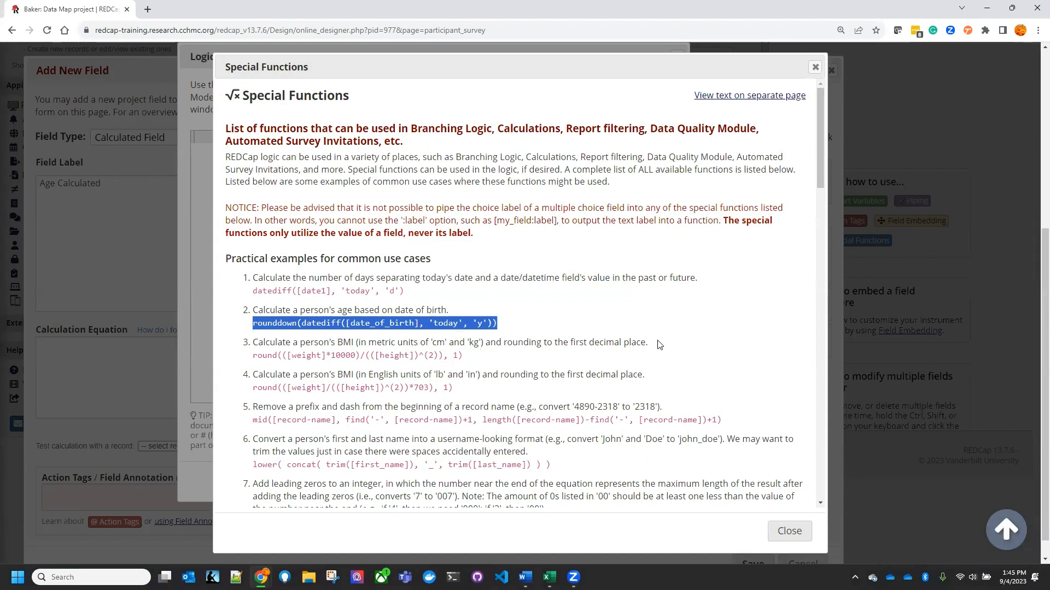
pyautogui.click(790, 531)
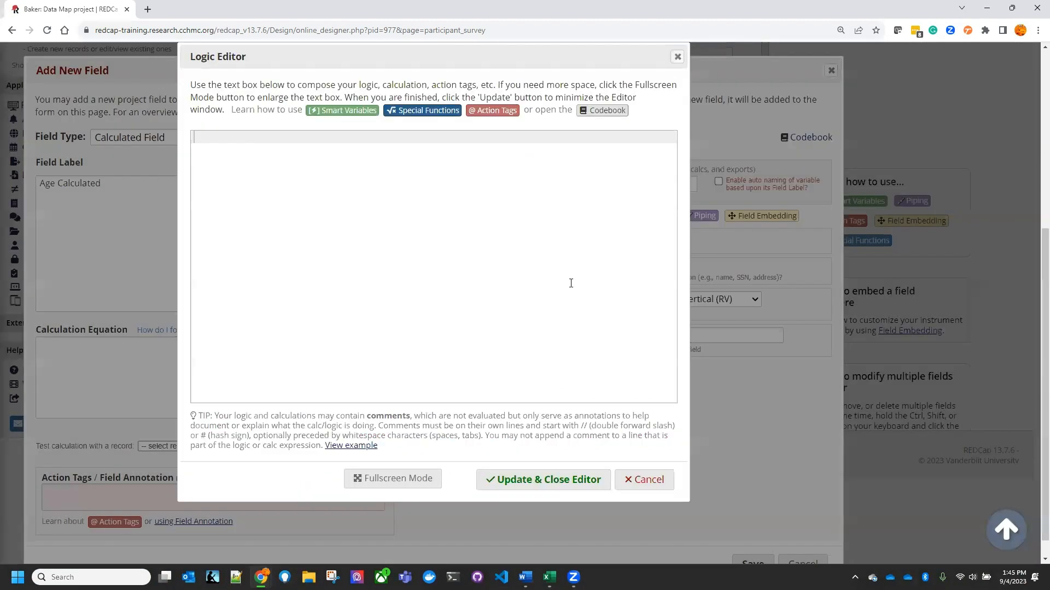
pyautogui.hotkey('ctrl', 'v')
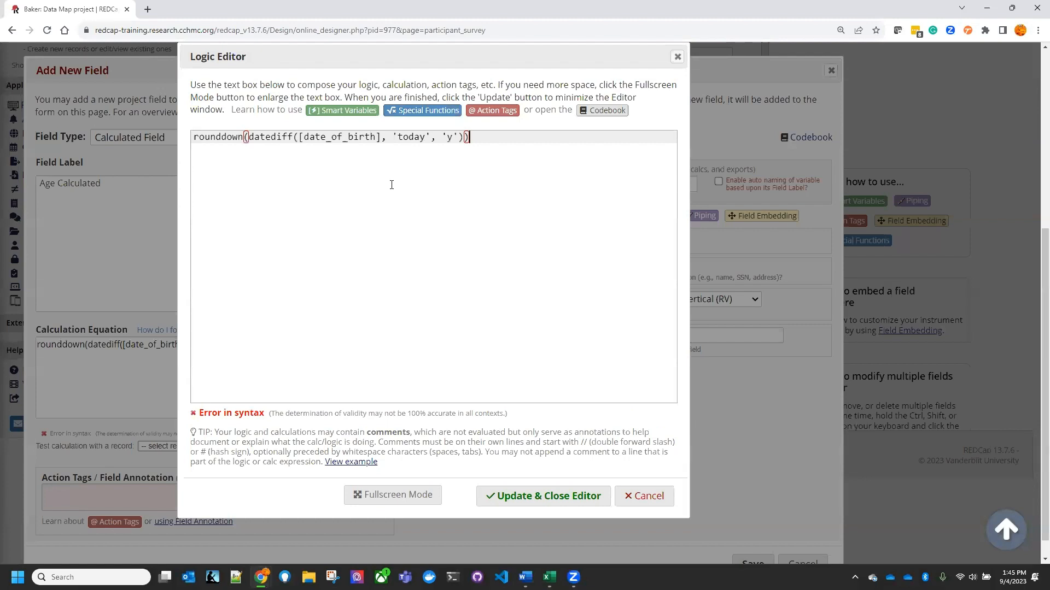
# Delete the quoted 'today' argument from the datediff function in the Age Calculated equation.
pyautogui.doubleClick(407, 137)
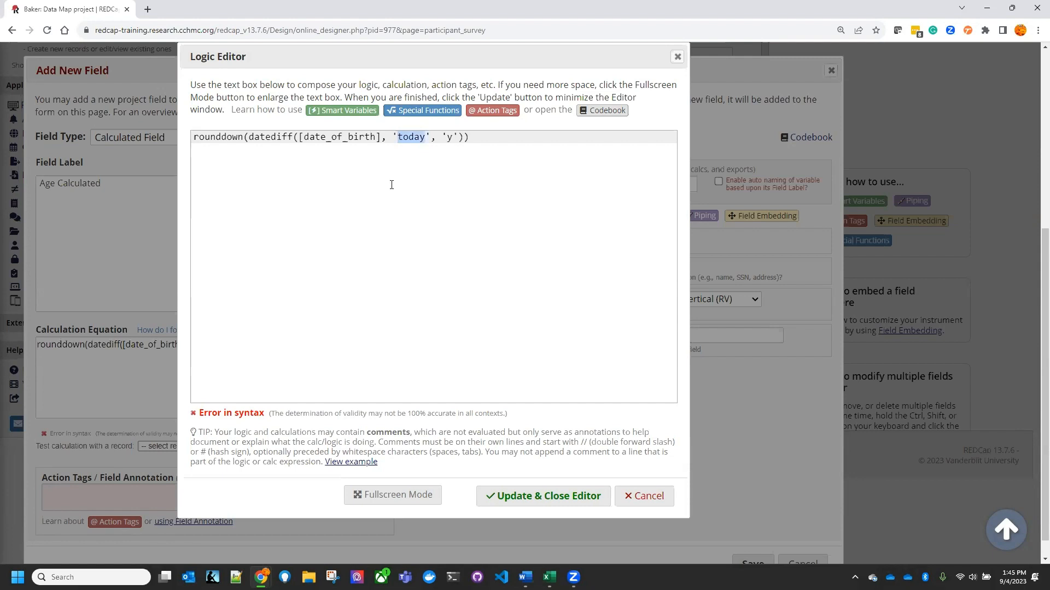
pyautogui.press('BackSpace')
pyautogui.press('Delete')
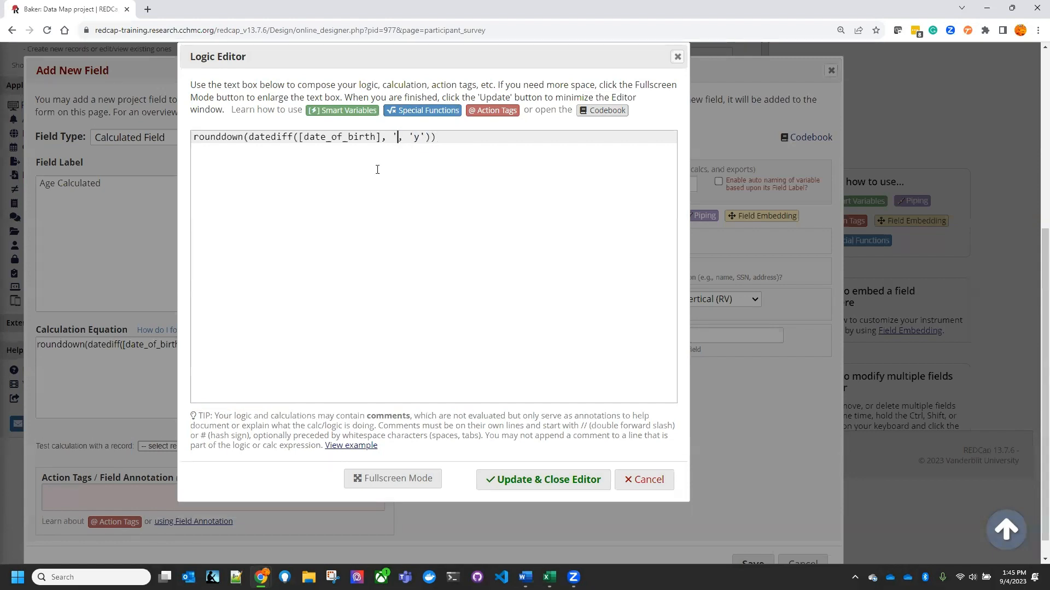
pyautogui.press('BackSpace')
pyautogui.moveTo(293, 54); pyautogui.dragTo(306, 133)
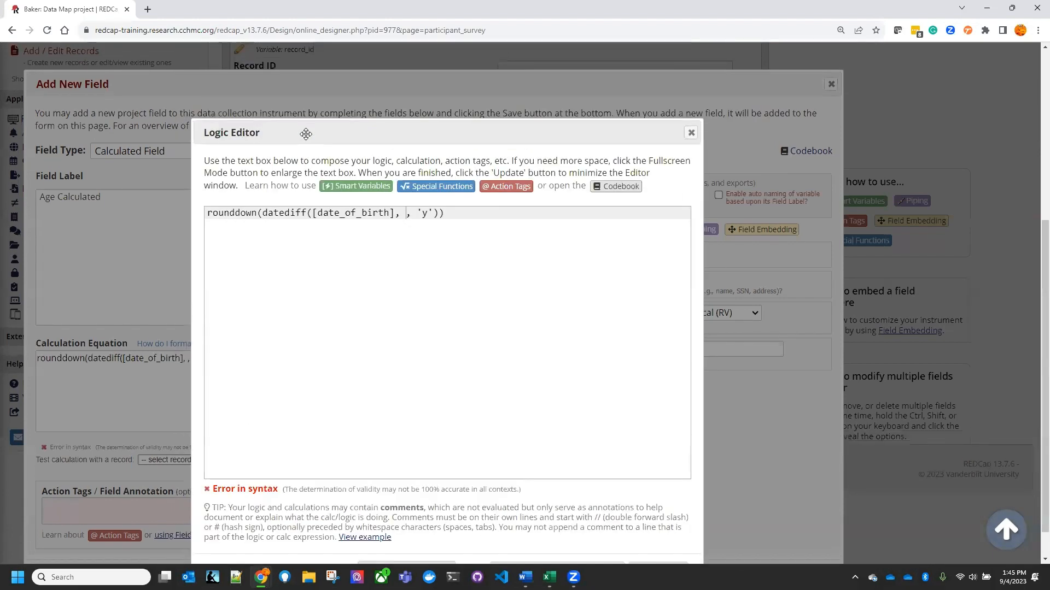
pyautogui.scroll(2, 277, 76)
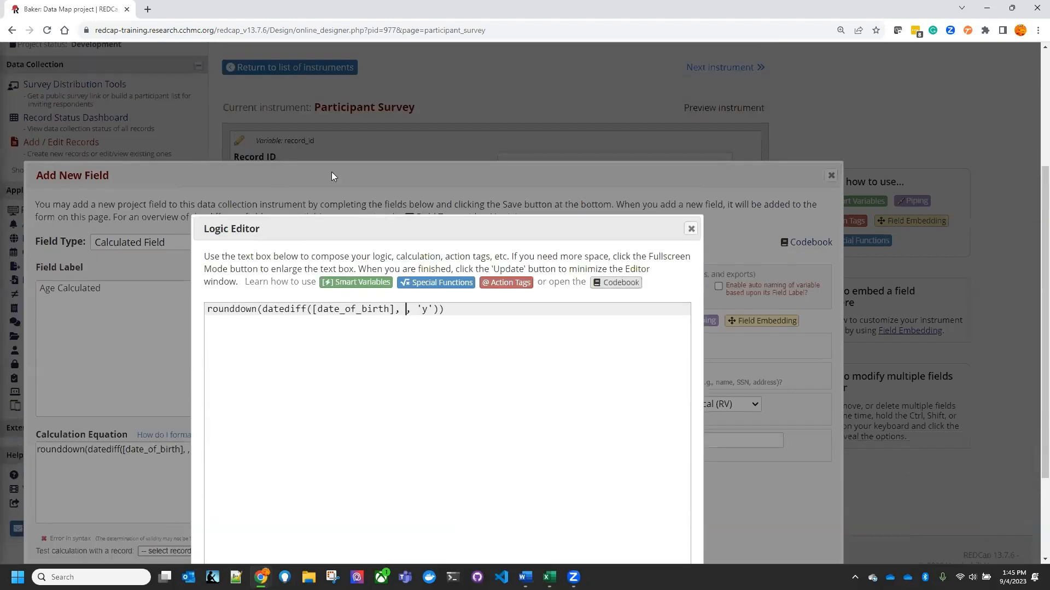
pyautogui.scroll(-2, 316, 164)
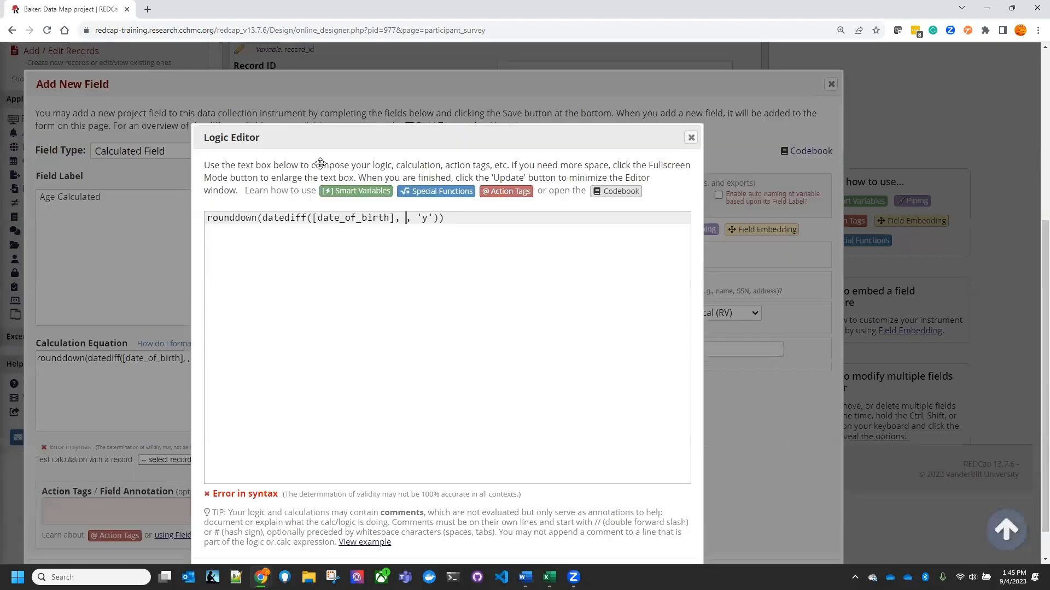
# Open the project's Codebook in a duplicate browser tab and select the Date of form variable name, form_date.
pyautogui.rightClick(84, 7)
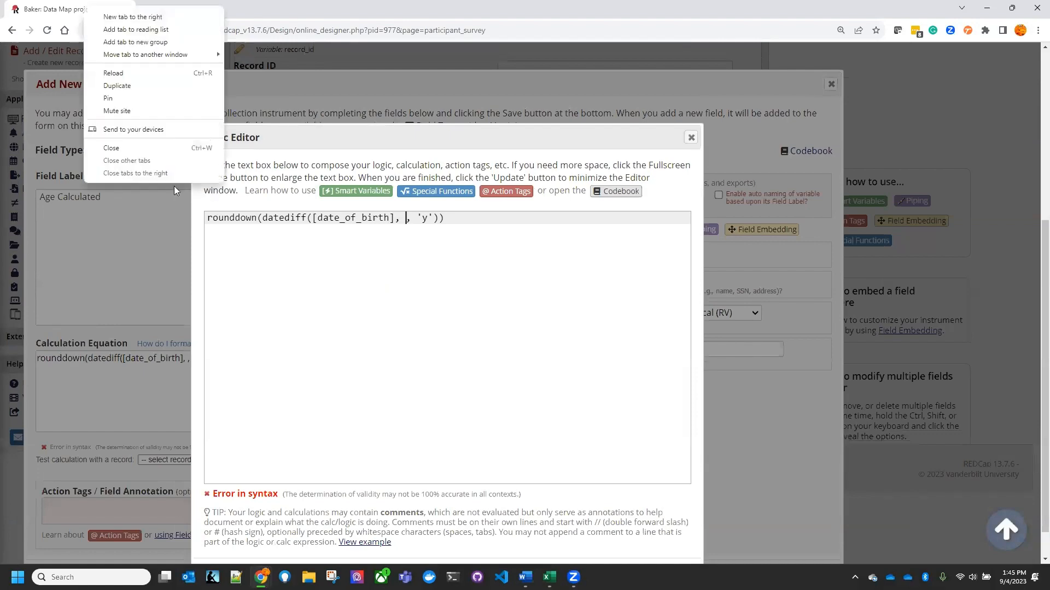
pyautogui.click(132, 89)
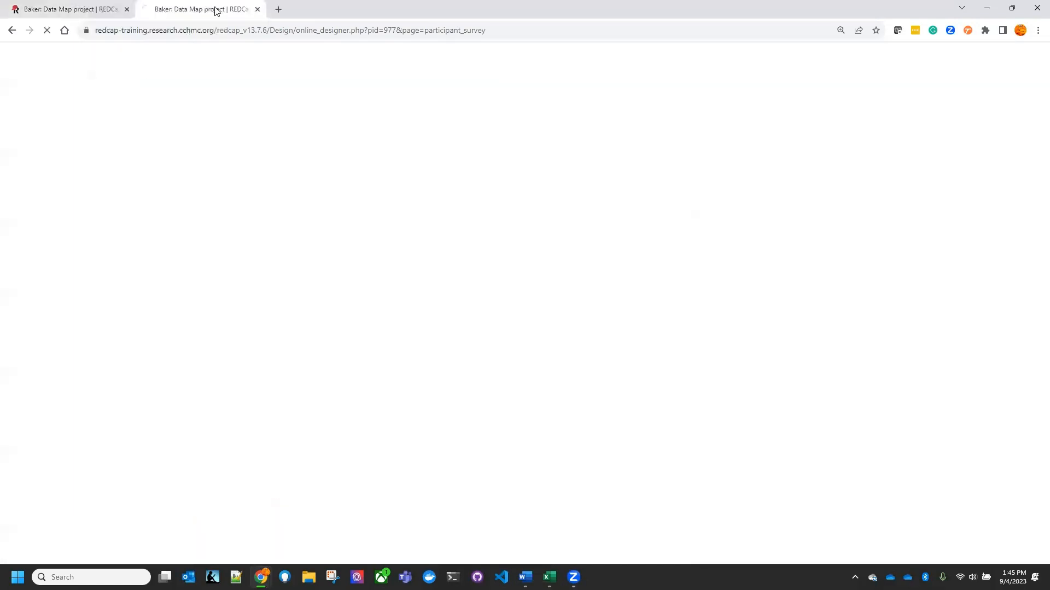
pyautogui.click(161, 220)
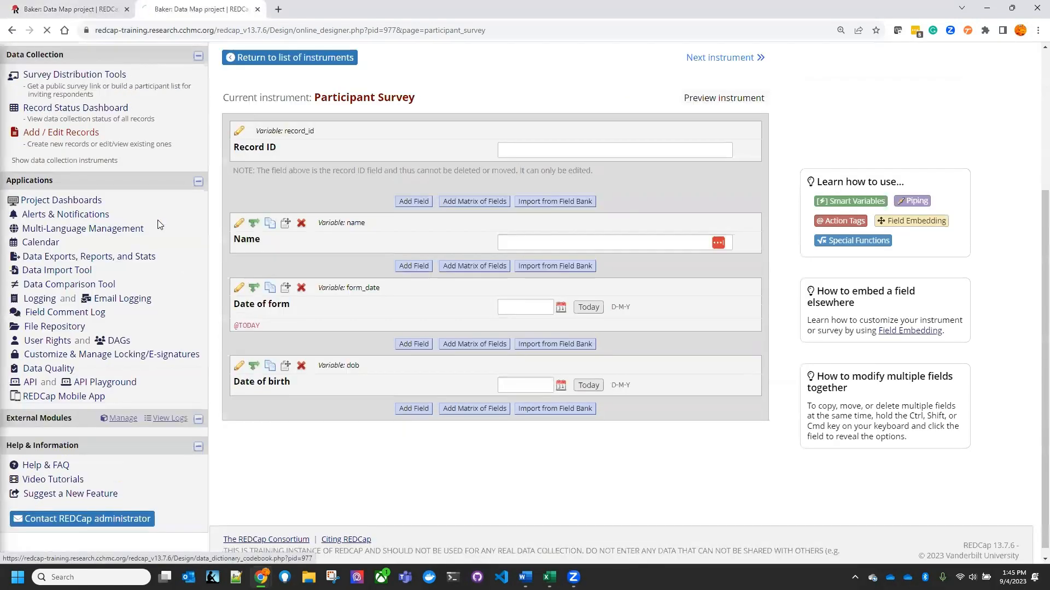
pyautogui.scroll(-2, 672, 328)
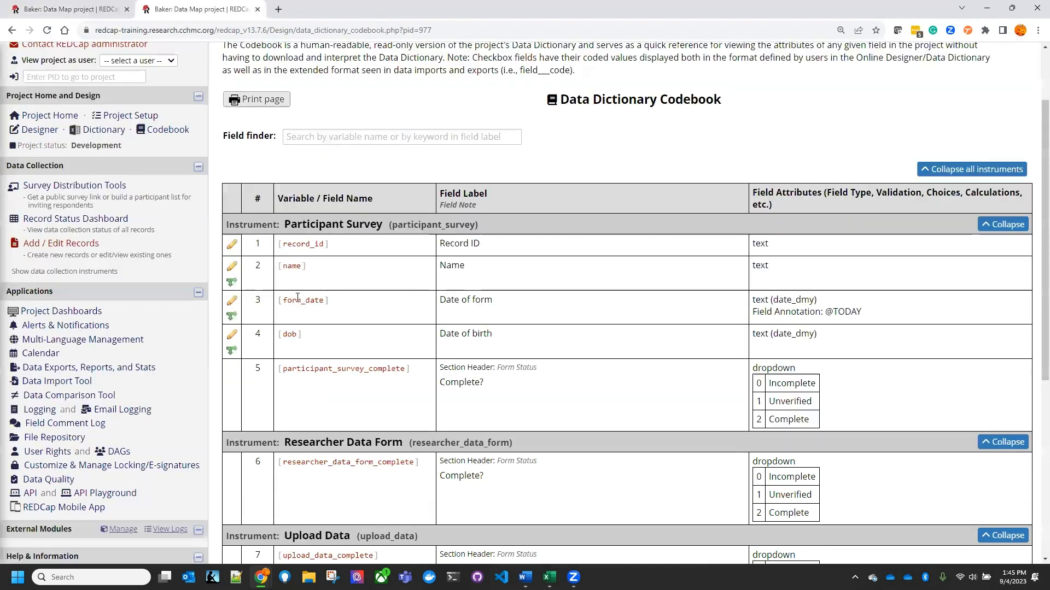
pyautogui.moveTo(283, 300); pyautogui.dragTo(328, 311)
# Back in the Age Calculated equation, insert [form_date] as the second argument of datediff.
pyautogui.click(119, 12)
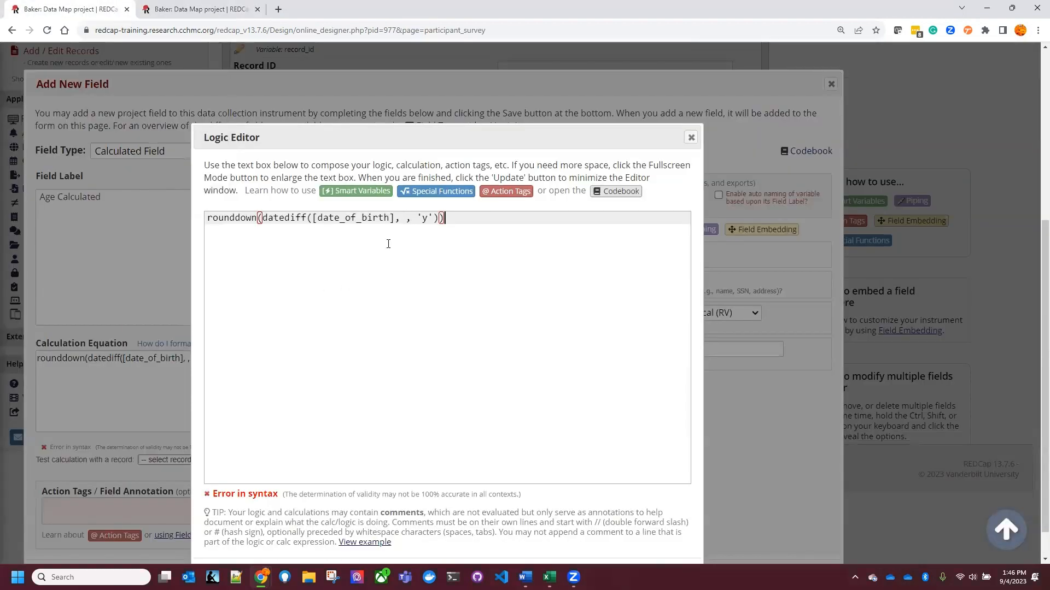
pyautogui.click(405, 218)
pyautogui.write('[form_date]')
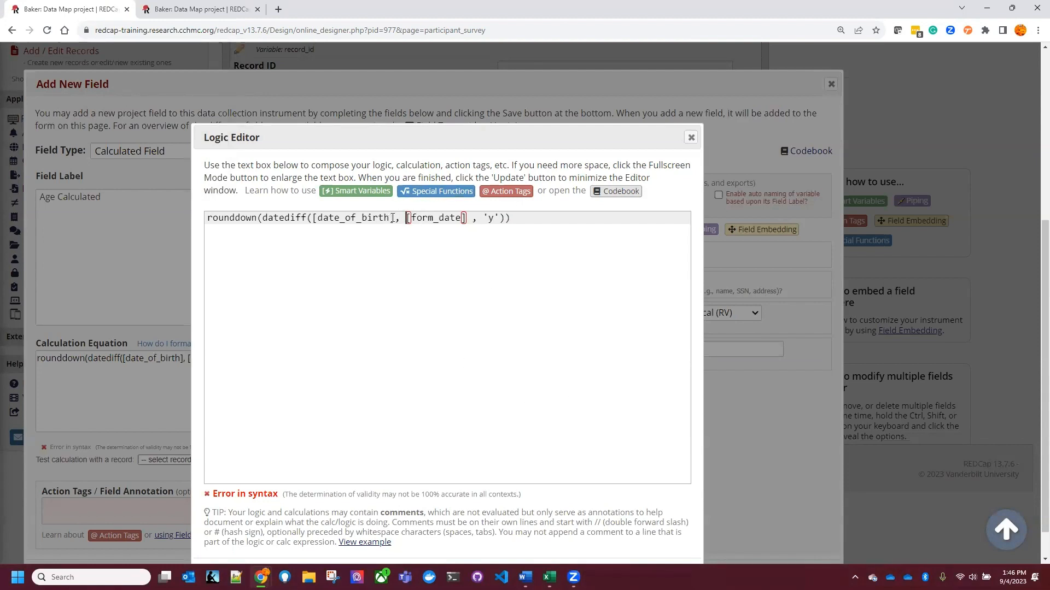
# Replace date_of_birth with dob in the equation, remove the extra space after [form_date], and apply the edited logic.
pyautogui.moveTo(322, 221); pyautogui.dragTo(390, 219)
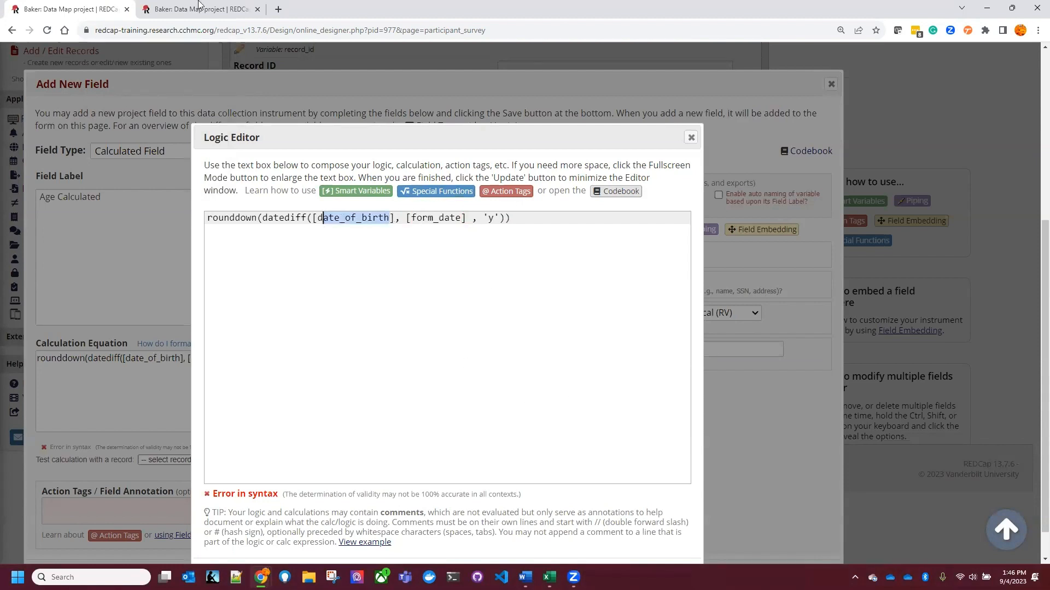
pyautogui.write('ob')
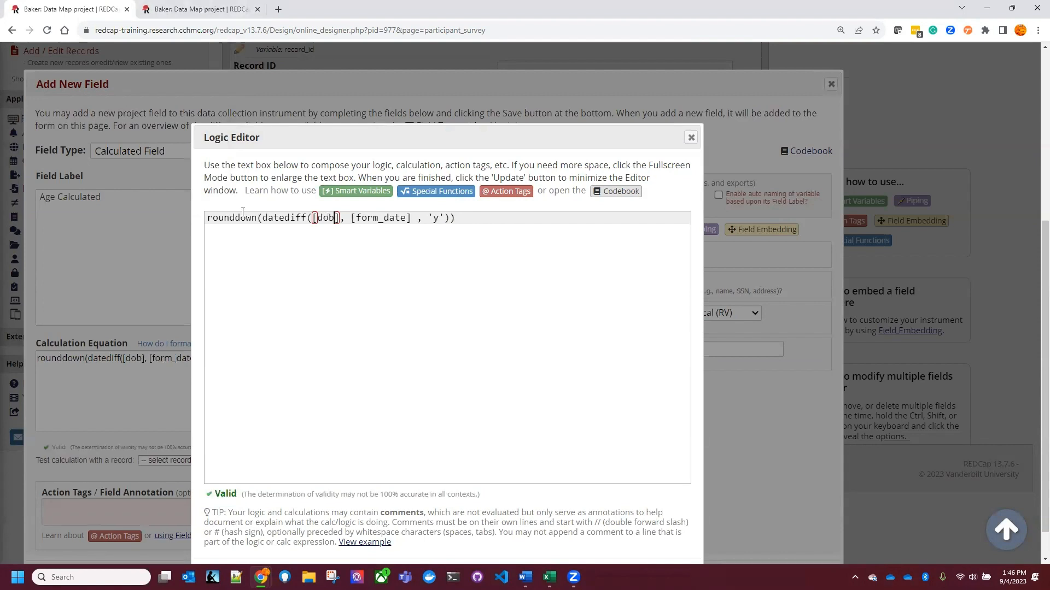
pyautogui.click(415, 218)
pyautogui.press('BackSpace')
pyautogui.click(513, 273)
pyautogui.scroll(-2, 292, 250)
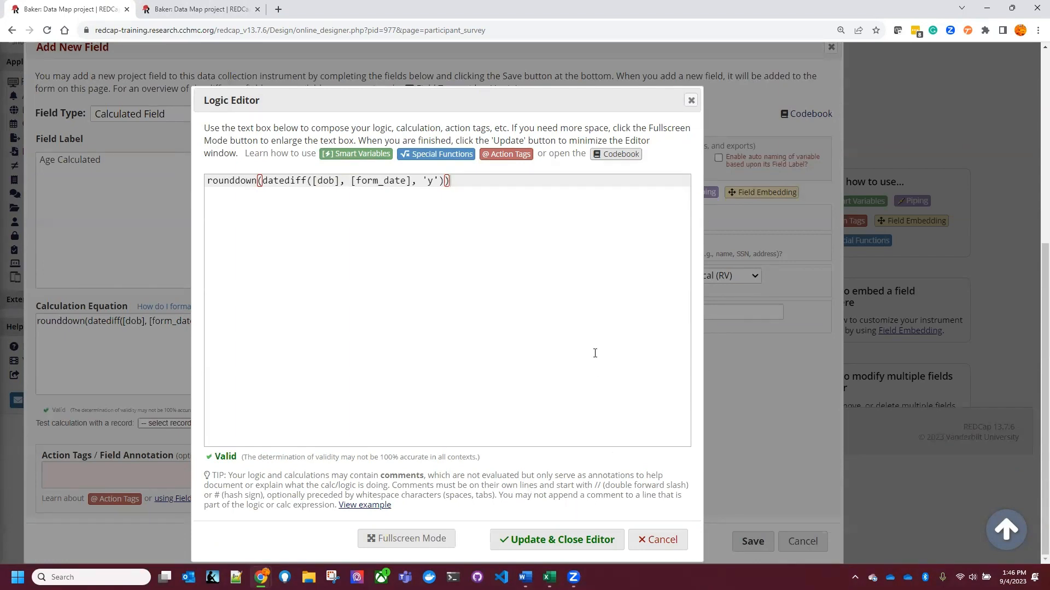
pyautogui.hotkey('ctrl', '-')
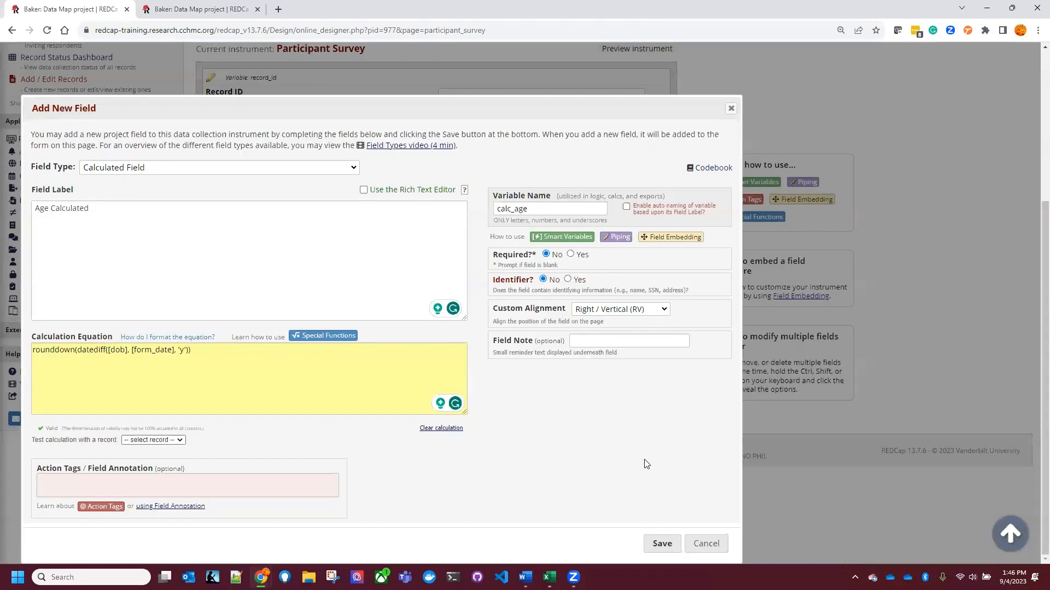
pyautogui.moveTo(414, 103); pyautogui.dragTo(439, 36)
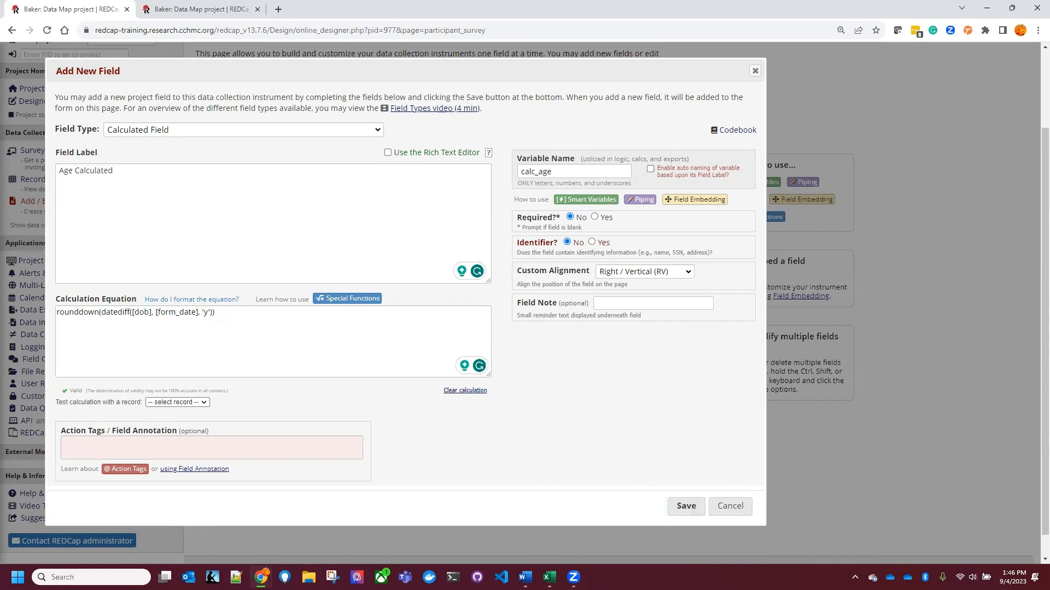
pyautogui.hotkey('alt', 'Tab')
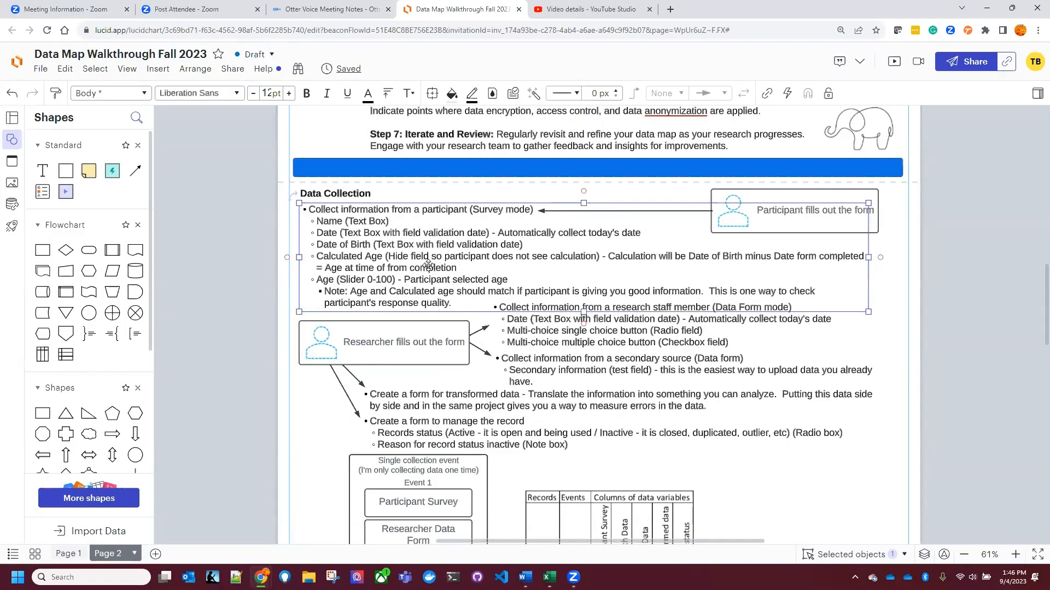
pyautogui.hotkey('alt', 'Tab')
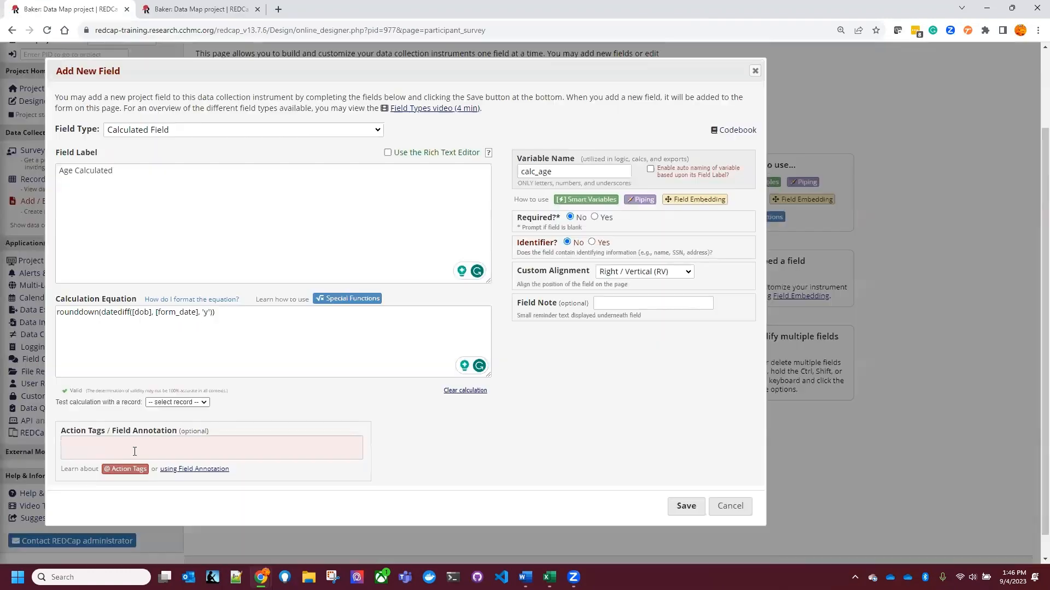
pyautogui.click(135, 469)
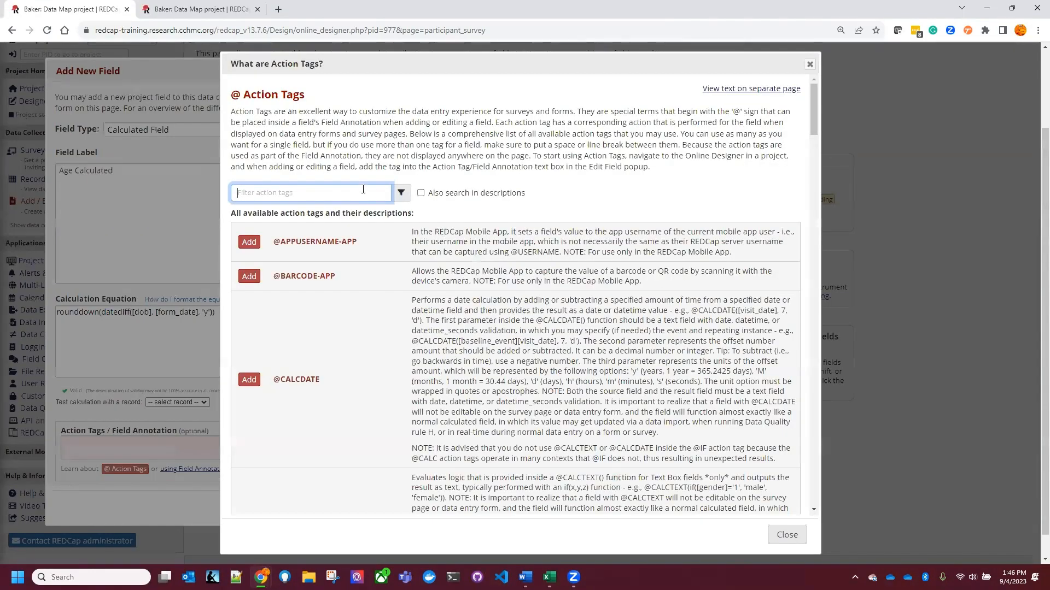
pyautogui.write('hid')
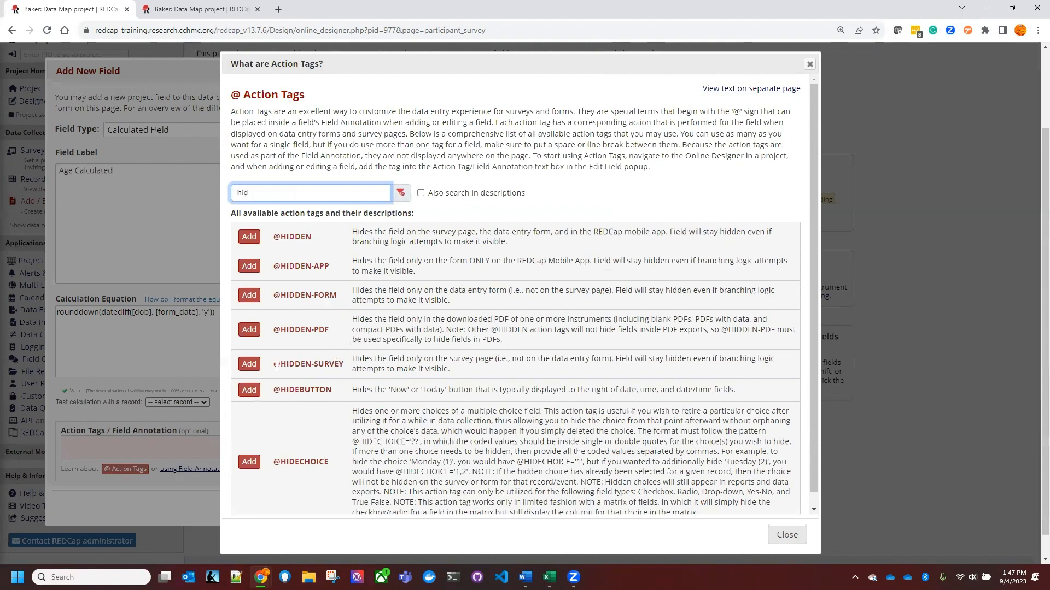
pyautogui.click(247, 365)
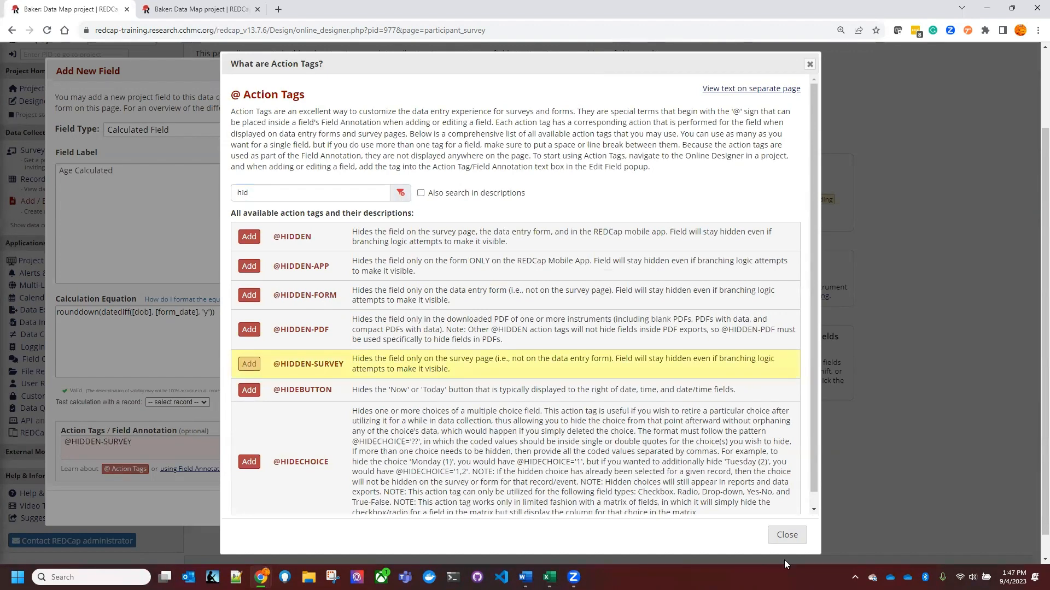
pyautogui.click(787, 535)
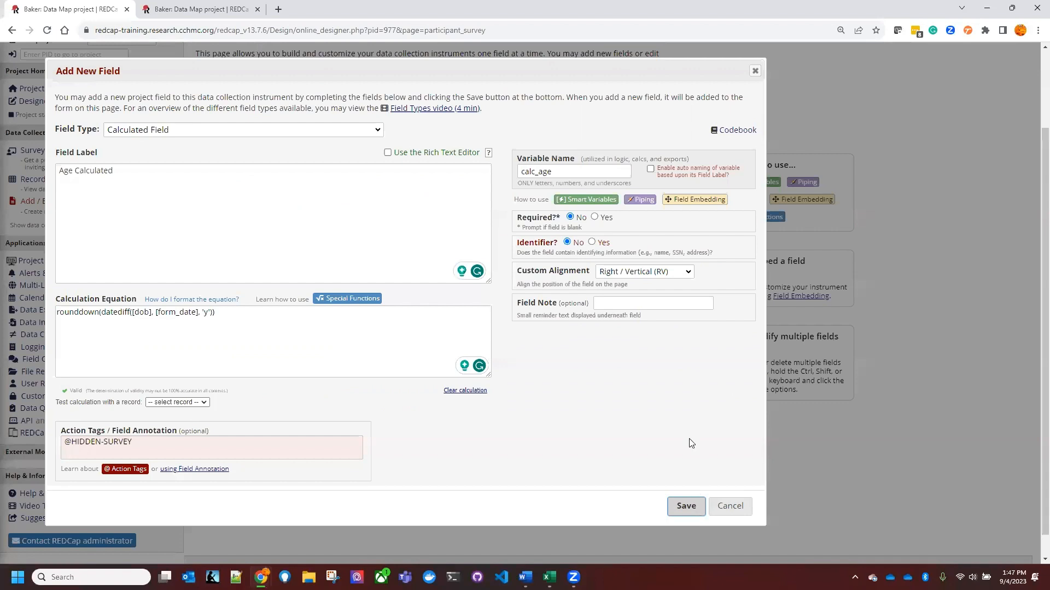
pyautogui.click(686, 507)
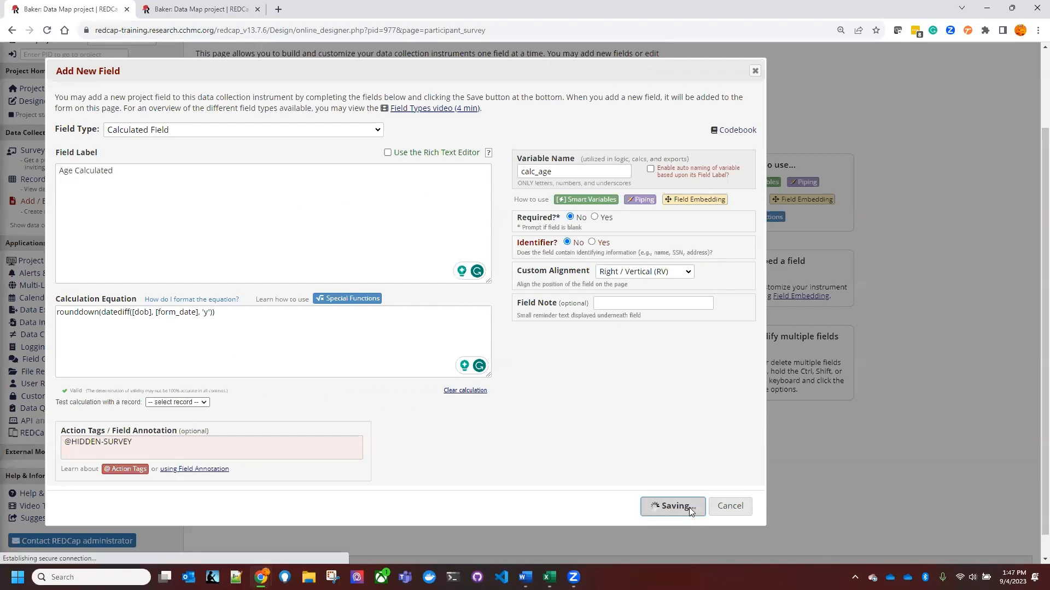
# Below Age Calculated, start a new field labelled Age with the variable name age_slider.
pyautogui.scroll(-1, 387, 463)
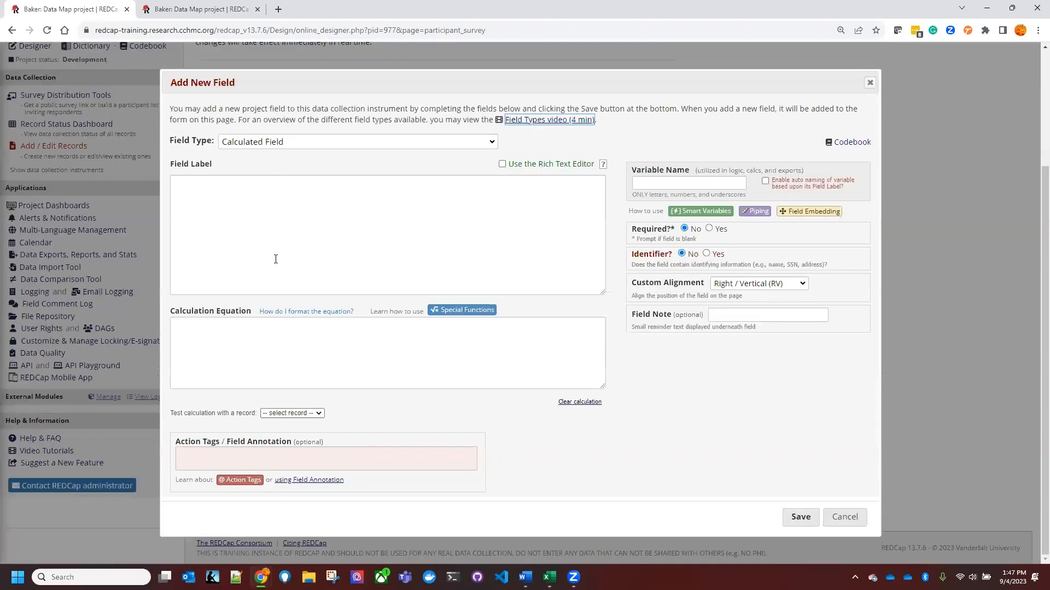
pyautogui.click(276, 260)
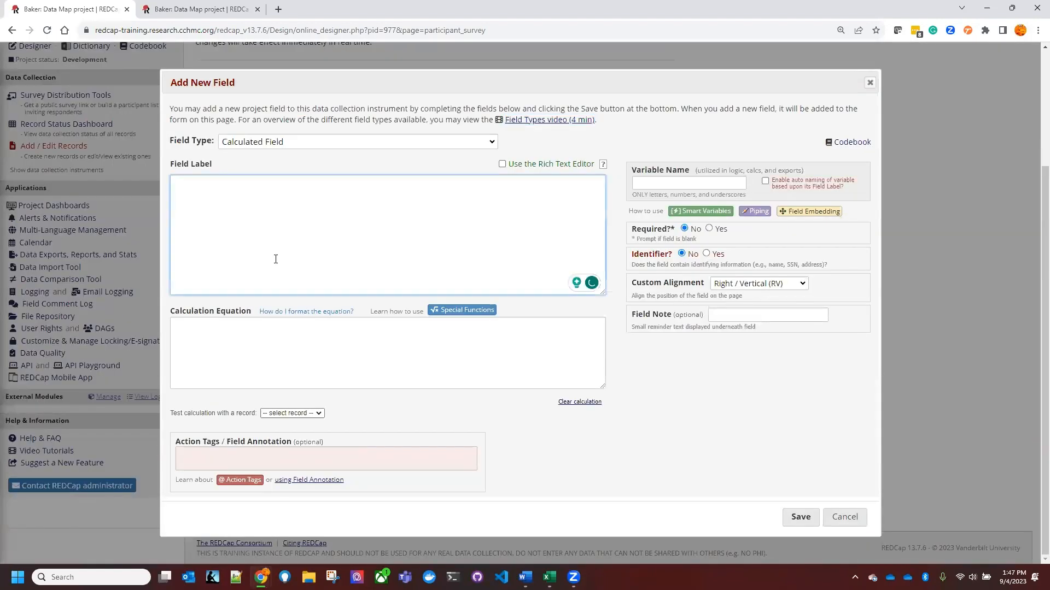
pyautogui.write('Age')
pyautogui.hotkey('ctrl', 'a')
pyautogui.hotkey('ctrl', 'c')
pyautogui.click(664, 179)
pyautogui.hotkey('ctrl', 'v')
pyautogui.write('slider')
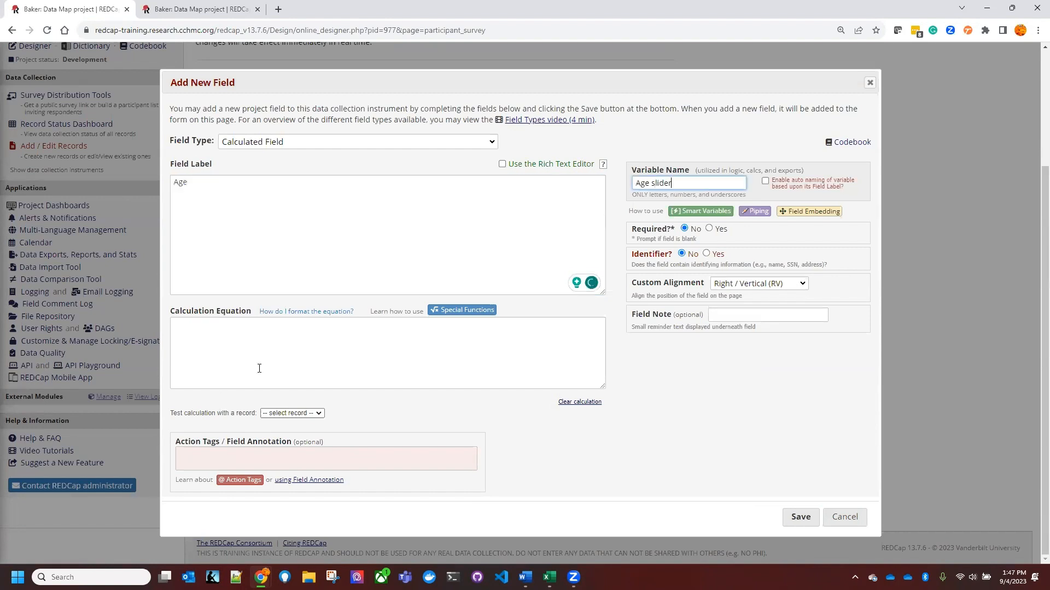
# Change the Age field's type to Slider / Visual Analog Scale, leaving the logic editor without entering a calculation.
pyautogui.click(259, 368)
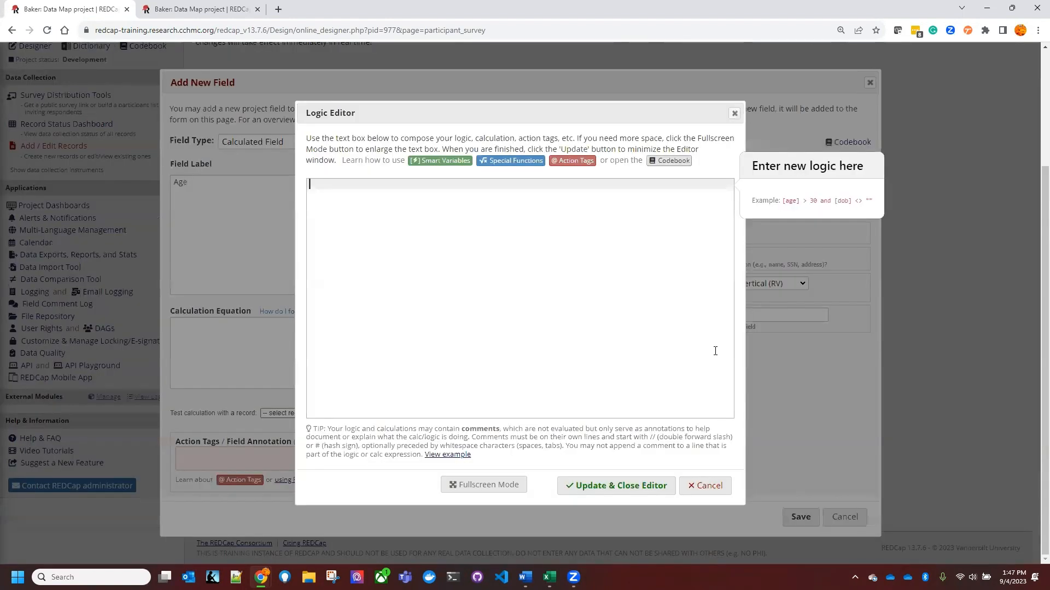
pyautogui.click(709, 491)
pyautogui.click(288, 144)
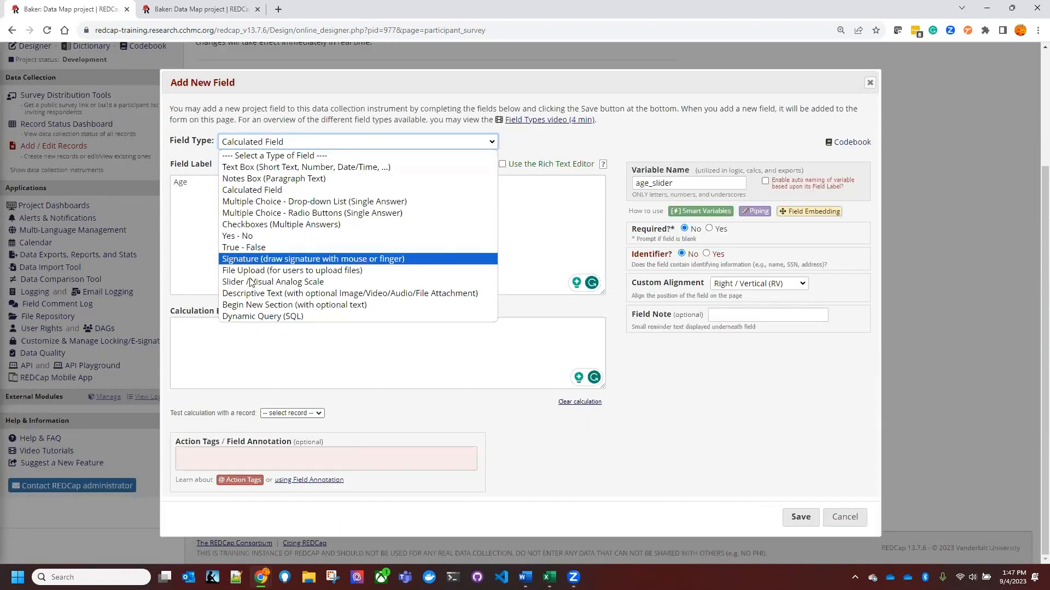
pyautogui.press('Return')
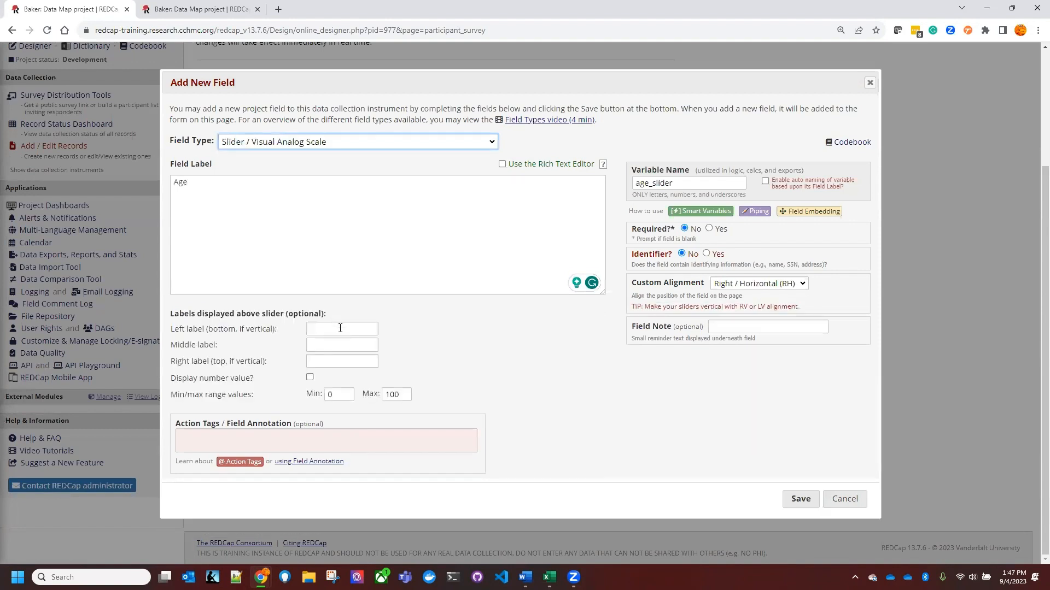
# Label the Age slider's left end 0 and right end 100, and enable displaying its number value.
pyautogui.click(340, 328)
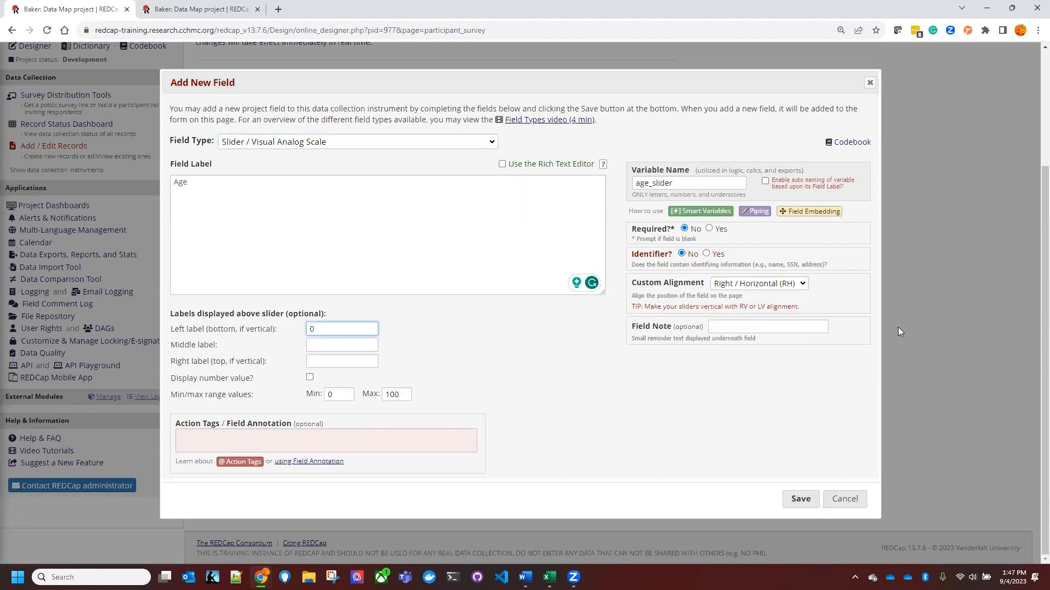
pyautogui.press('Tab')
pyautogui.press('Tab')
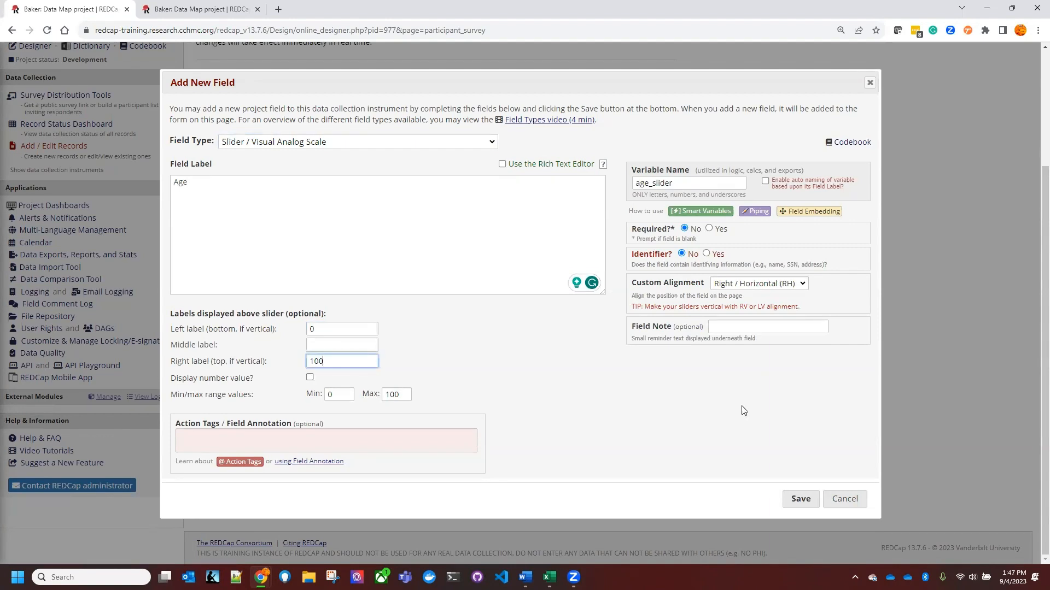
pyautogui.click(297, 367)
pyautogui.click(310, 381)
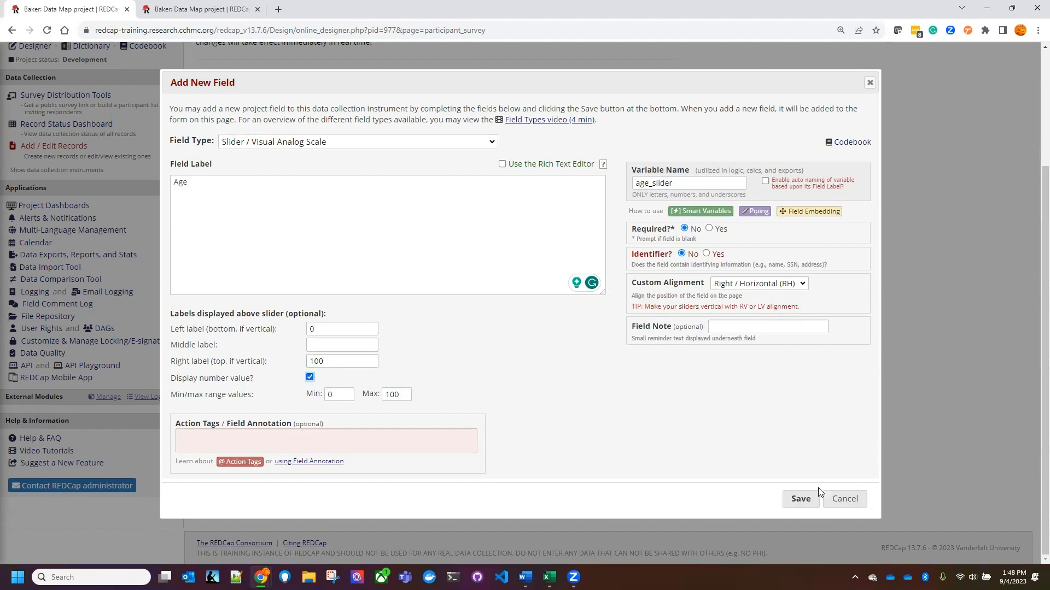
# Review the custom alignment options, keep Right / Horizontal (RH), and save the Age slider field.
pyautogui.click(795, 504)
pyautogui.click(766, 284)
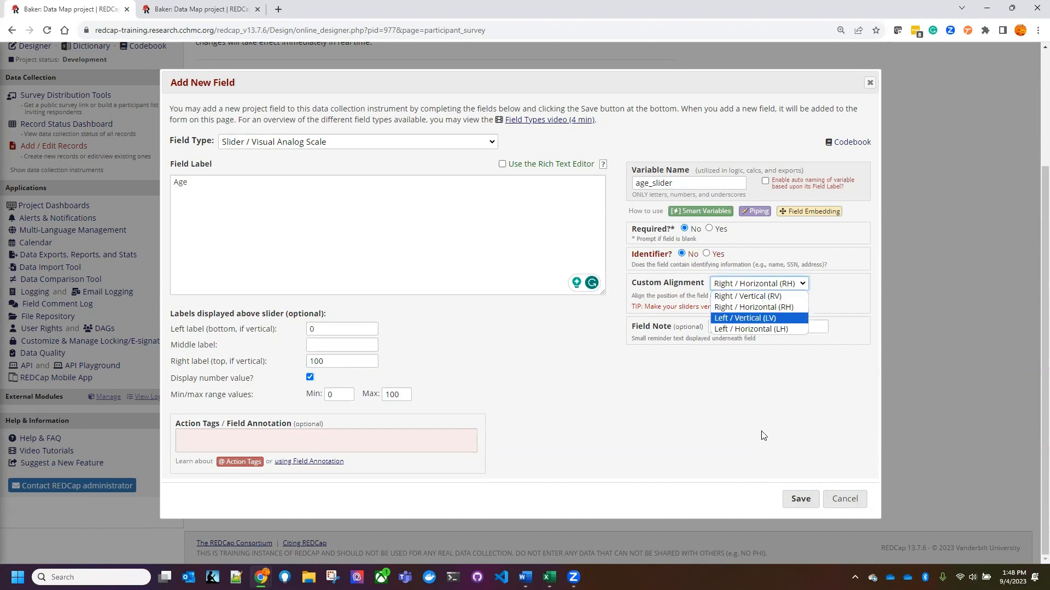
pyautogui.click(800, 504)
pyautogui.click(800, 499)
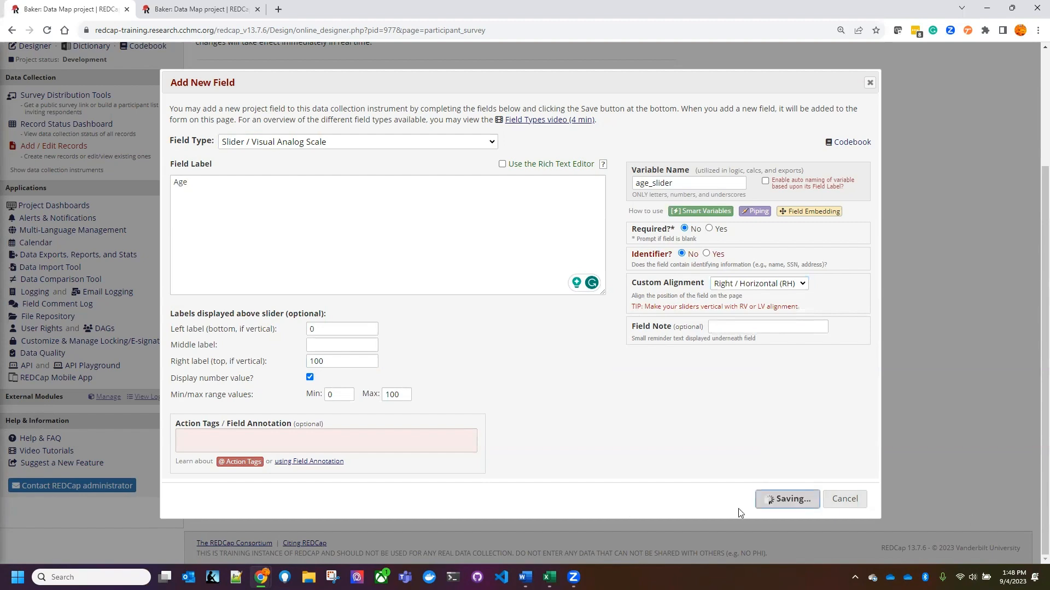
pyautogui.scroll(-2, 669, 507)
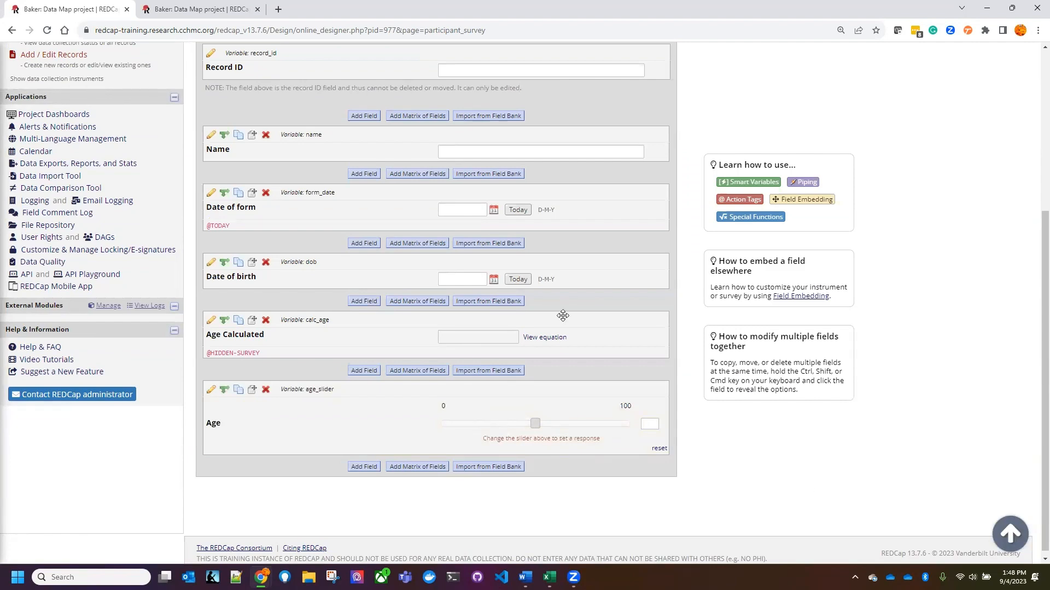
# Check the research staff form's planned fields on the Lucidchart data map and return to REDCap.
pyautogui.hotkey('alt', 'Tab')
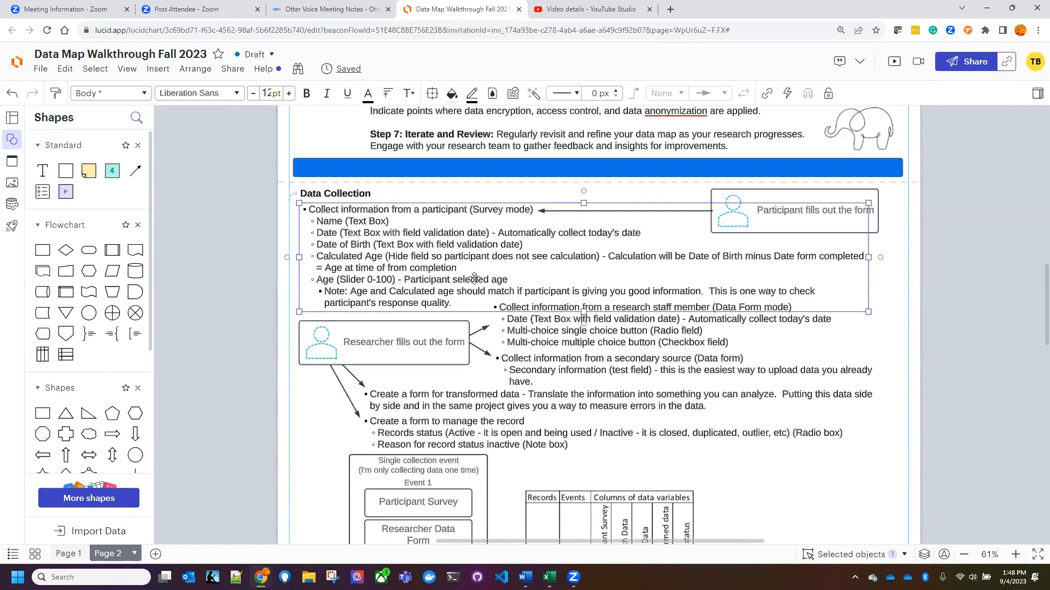
pyautogui.scroll(-2, 956, 300)
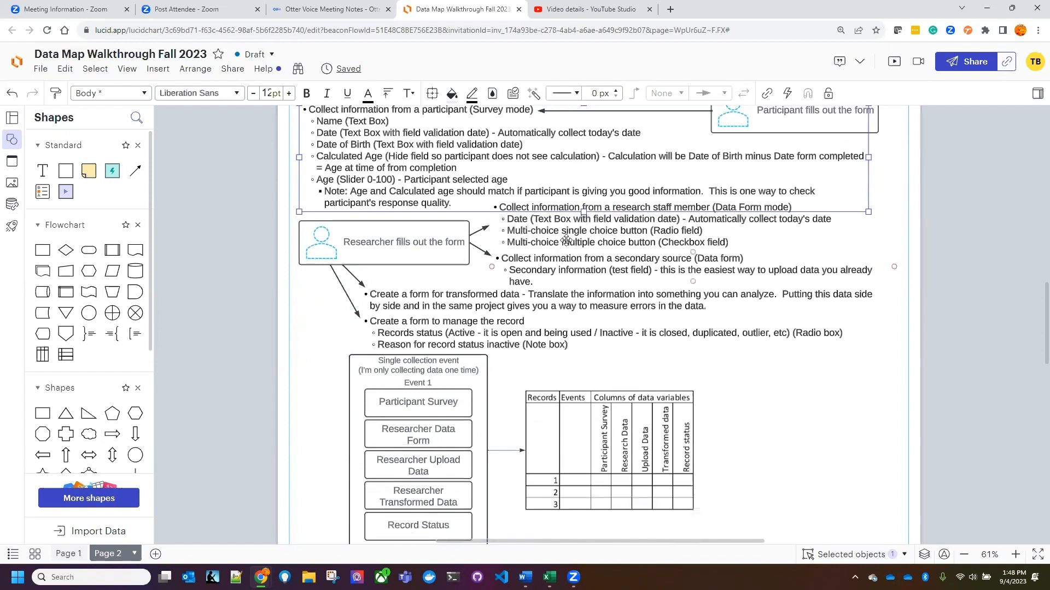
pyautogui.hotkey('alt', 'Tab')
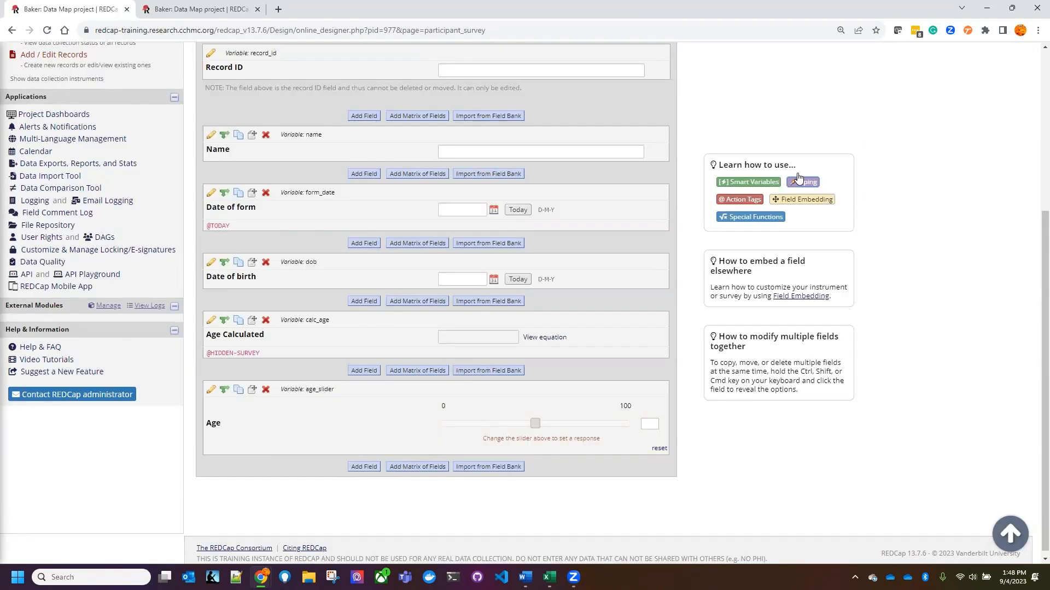
# Leave Participant Survey, open the Researcher Data Form instrument and start a new Text Box field.
pyautogui.scroll(3, 860, 356)
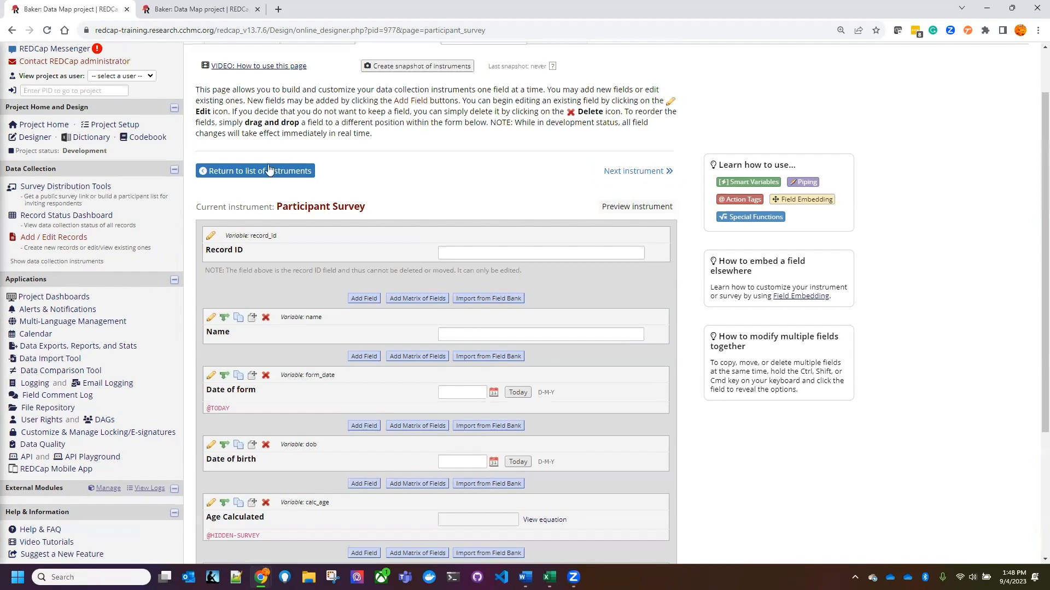
pyautogui.click(295, 171)
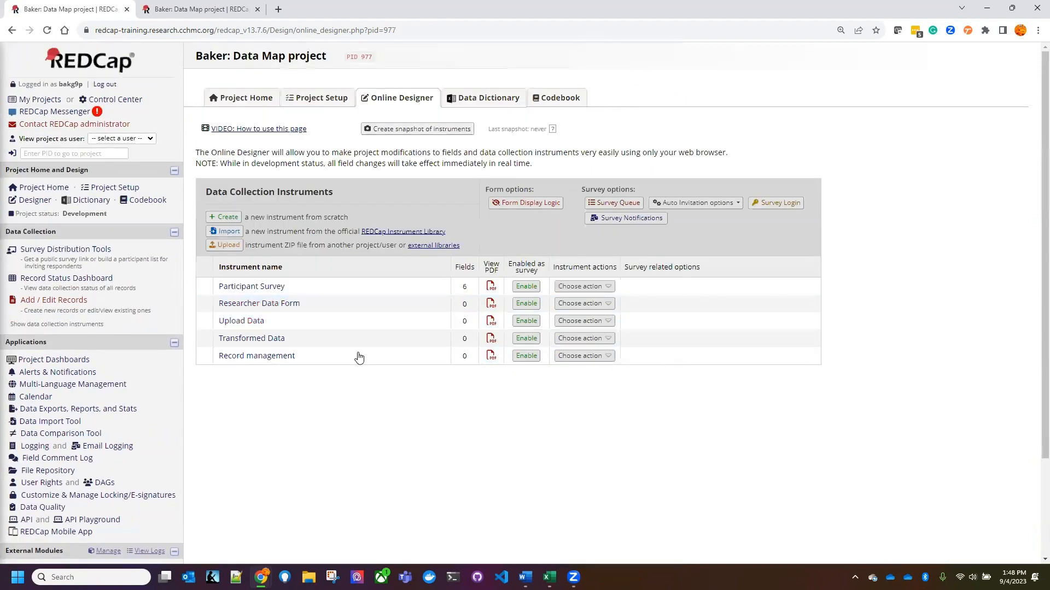
pyautogui.click(264, 303)
pyautogui.click(361, 296)
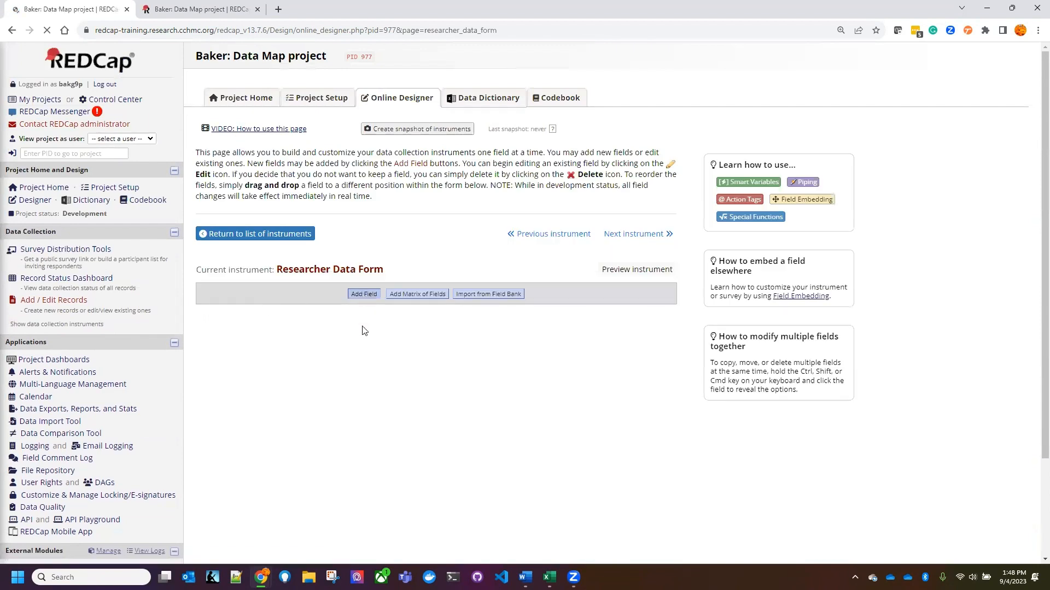
pyautogui.click(298, 191)
pyautogui.click(279, 217)
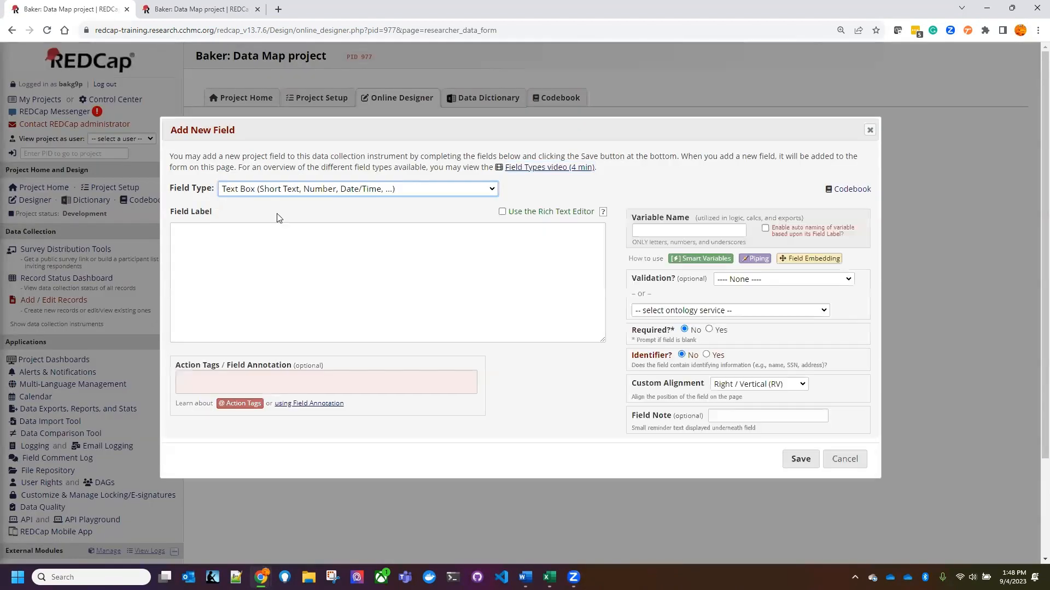
# Label the new Researcher Data Form field Date and give it the variable name date_rdf.
pyautogui.click(302, 308)
pyautogui.write('Date')
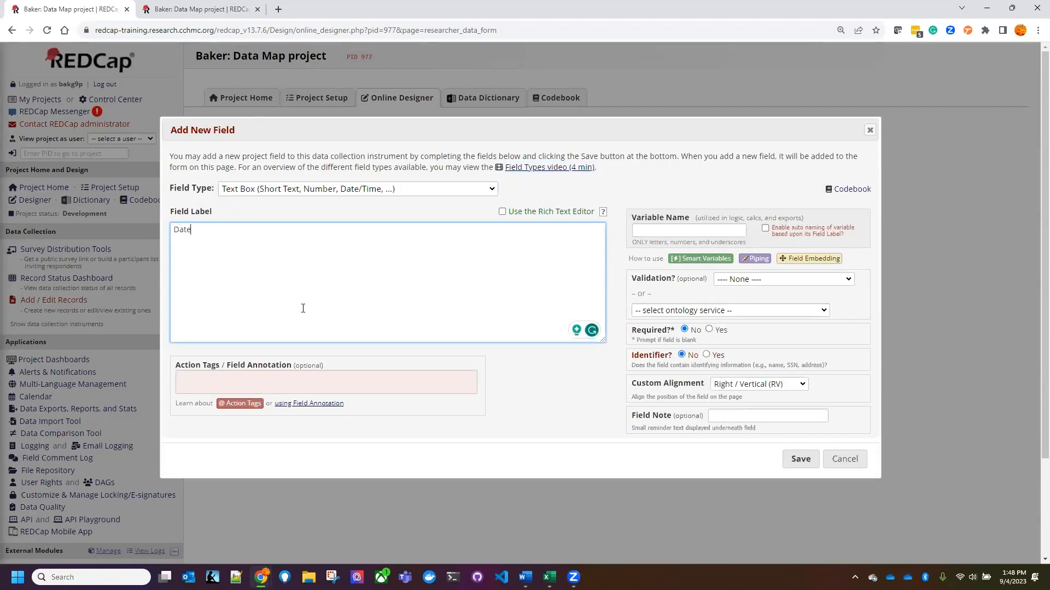
pyautogui.hotkey('ctrl', 'a')
pyautogui.hotkey('ctrl', 'c')
pyautogui.click(650, 228)
pyautogui.hotkey('ctrl', 'v')
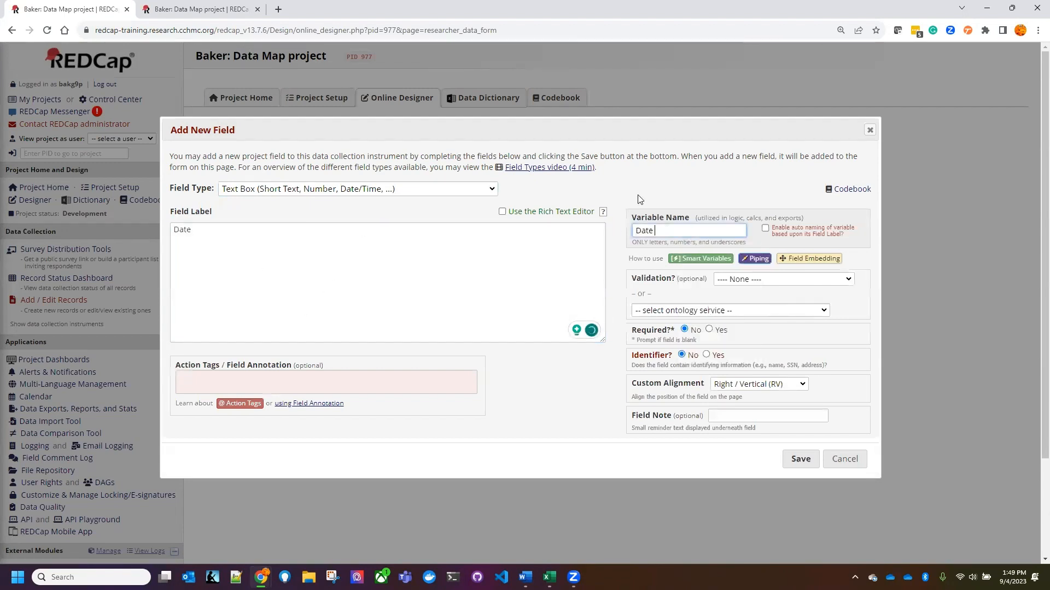
pyautogui.moveTo(293, 140); pyautogui.dragTo(313, 308)
pyautogui.scroll(-2, 351, 181)
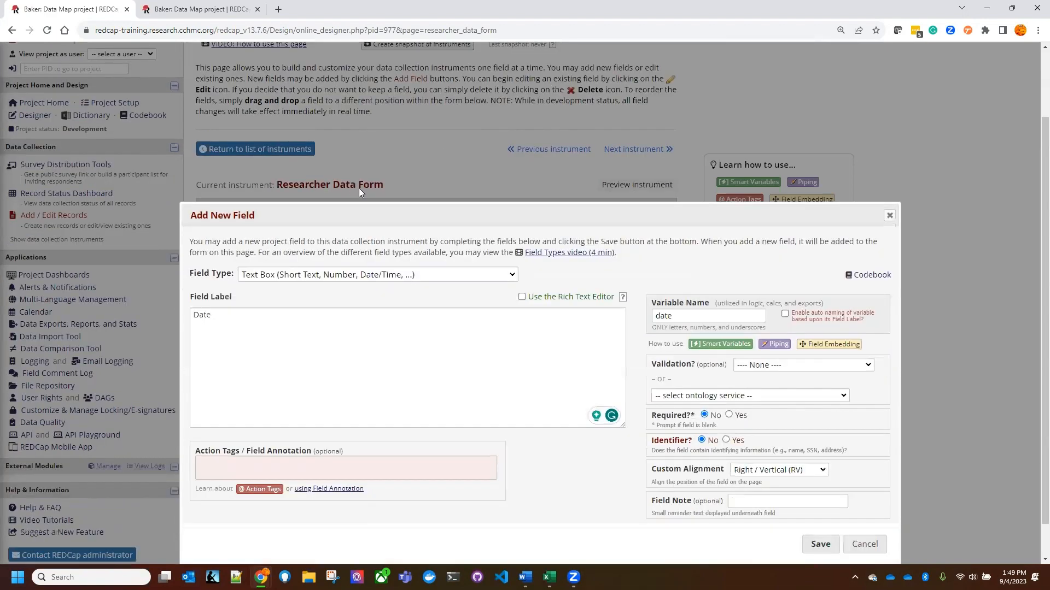
pyautogui.moveTo(376, 212); pyautogui.dragTo(323, 134)
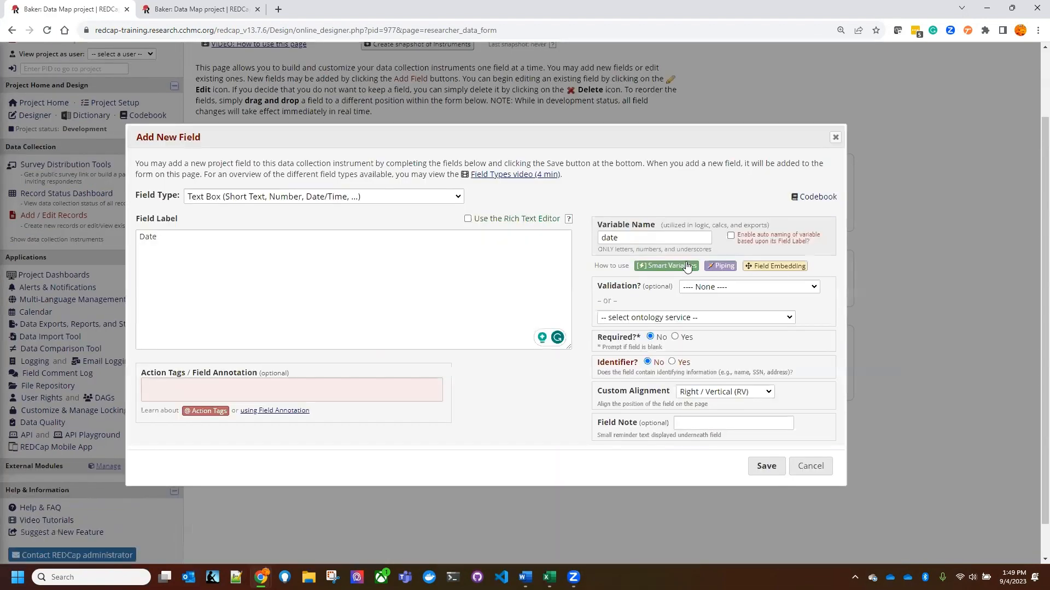
pyautogui.click(651, 239)
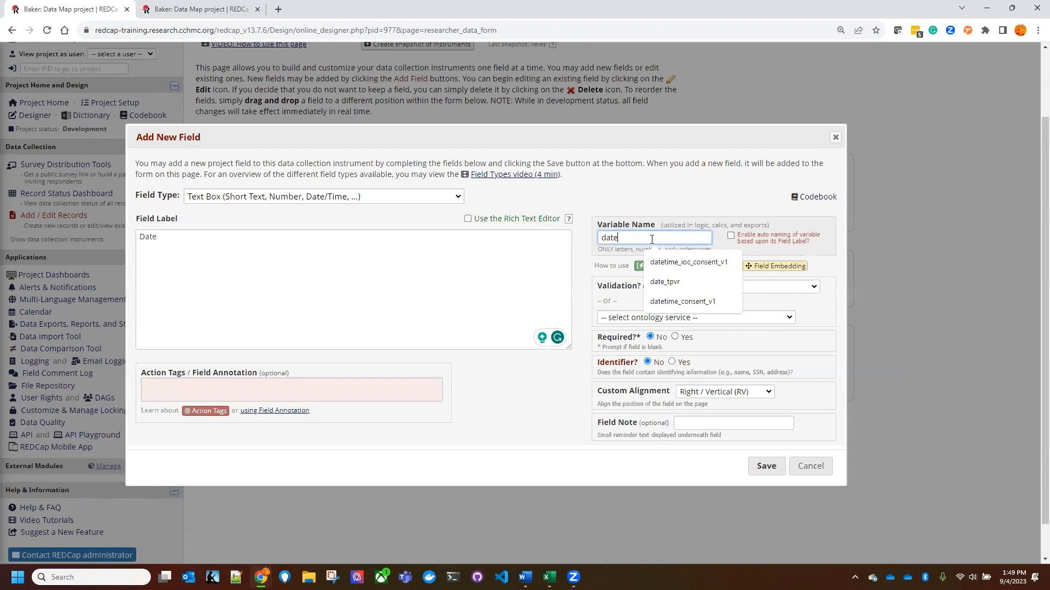
pyautogui.write('_rdf')
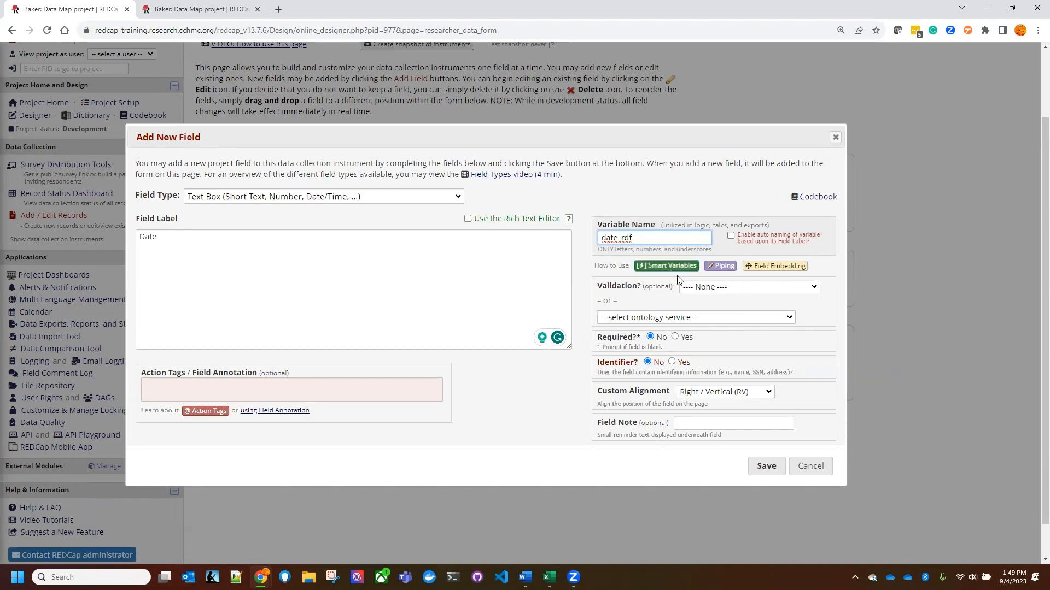
pyautogui.click(712, 288)
pyautogui.click(712, 312)
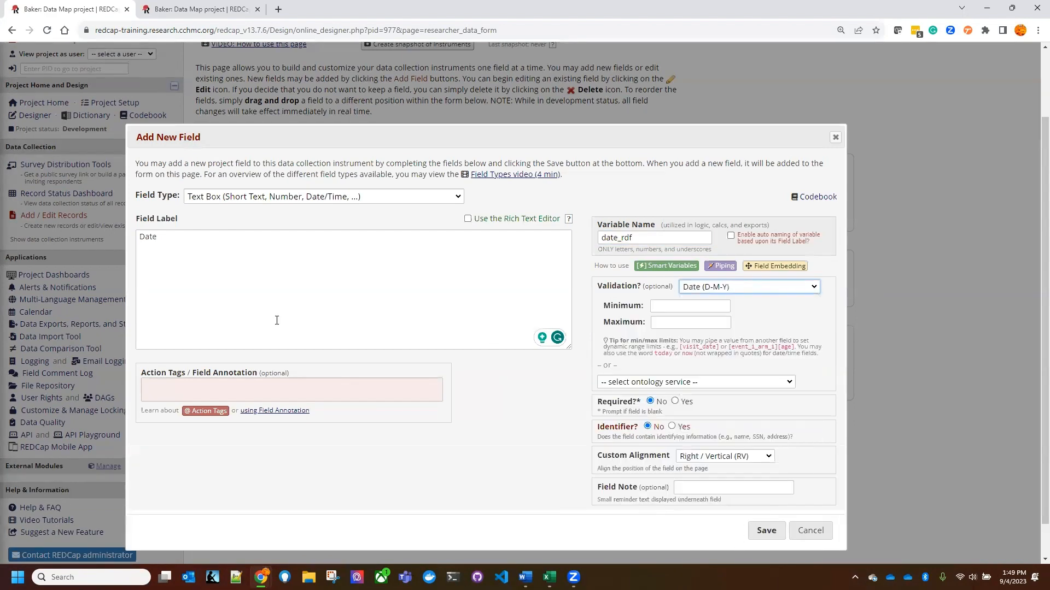
pyautogui.click(216, 411)
pyautogui.write('to')
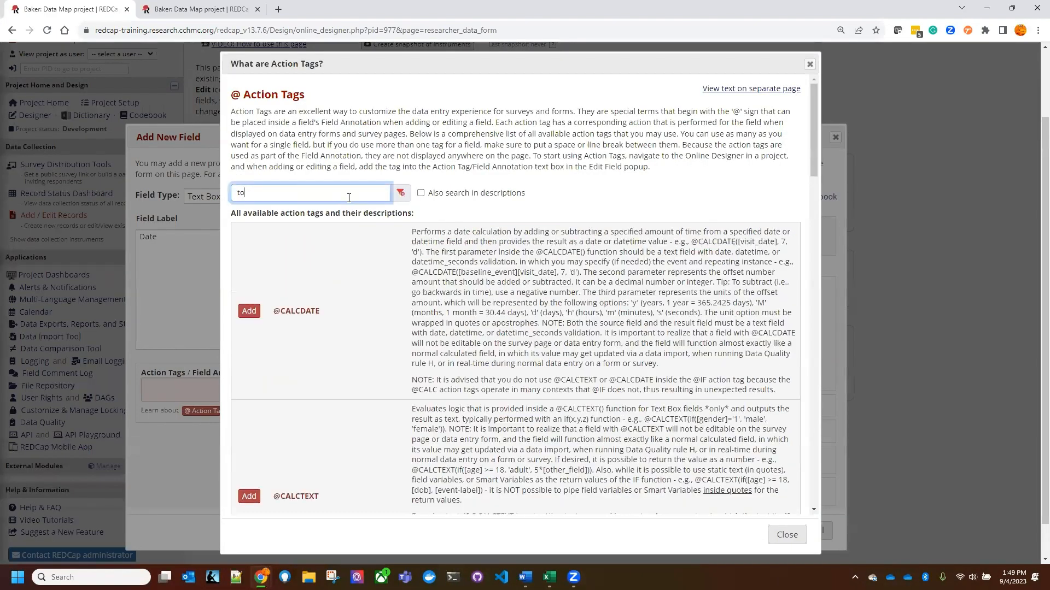
pyautogui.write('day')
pyautogui.click(249, 247)
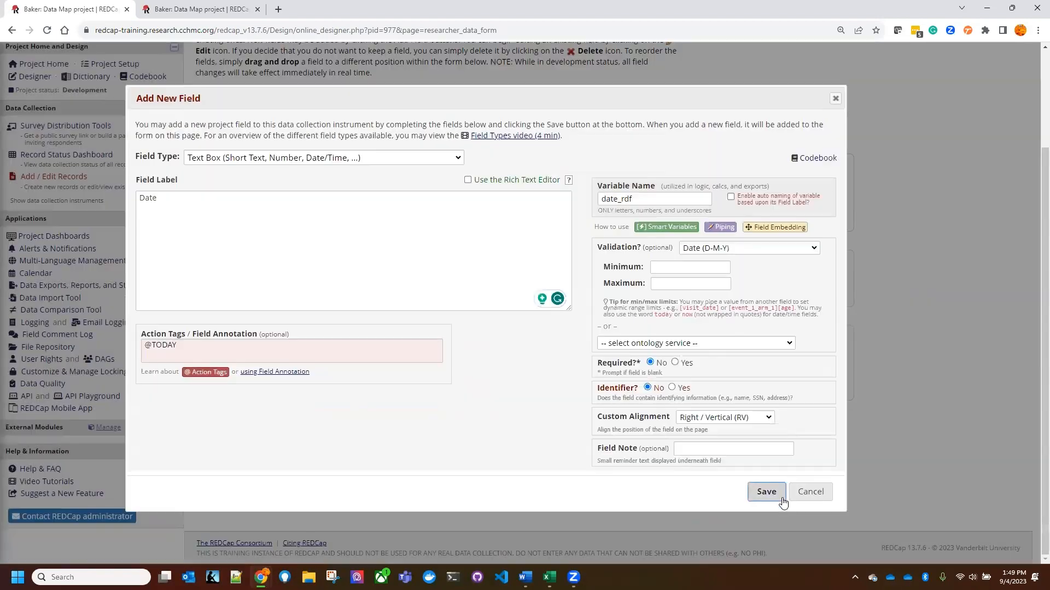
pyautogui.click(766, 492)
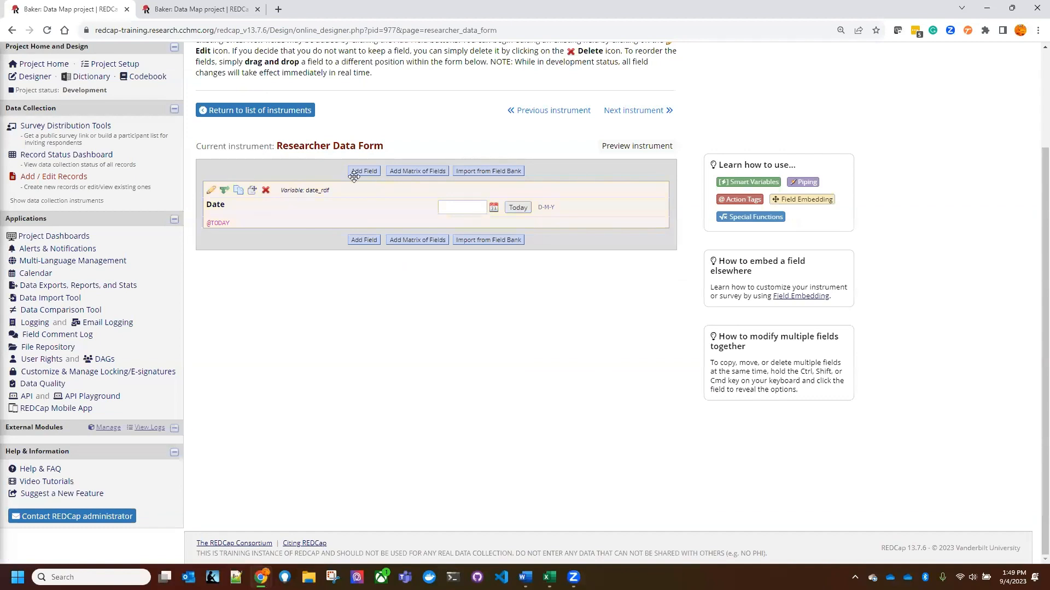
# After checking the data map, add a Multiple Choice - Radio Buttons field below Date, labelled Radio choices (single option).
pyautogui.hotkey('alt', 'Tab')
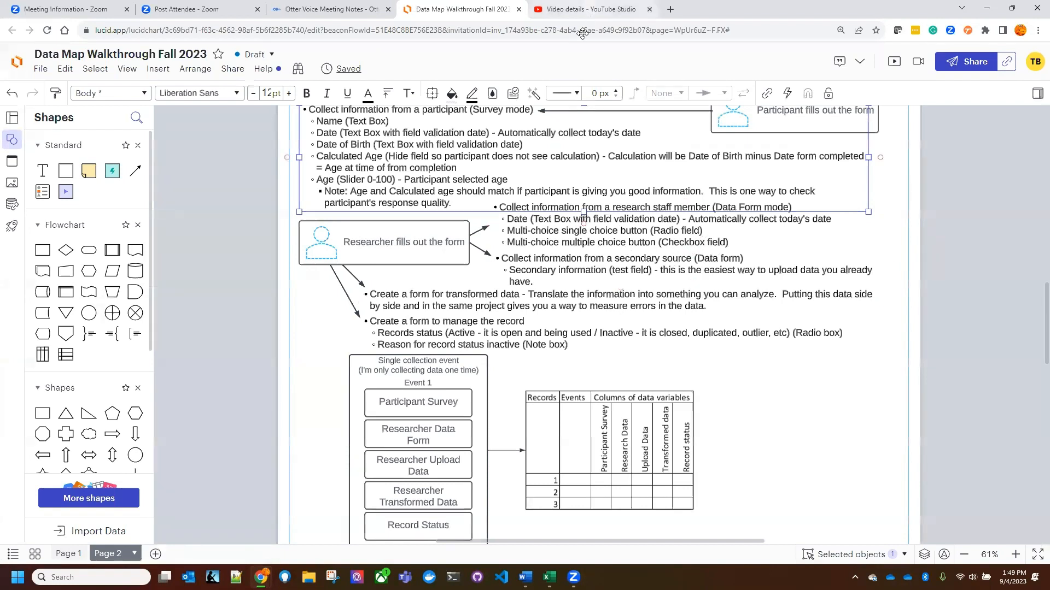
pyautogui.hotkey('alt', 'Tab')
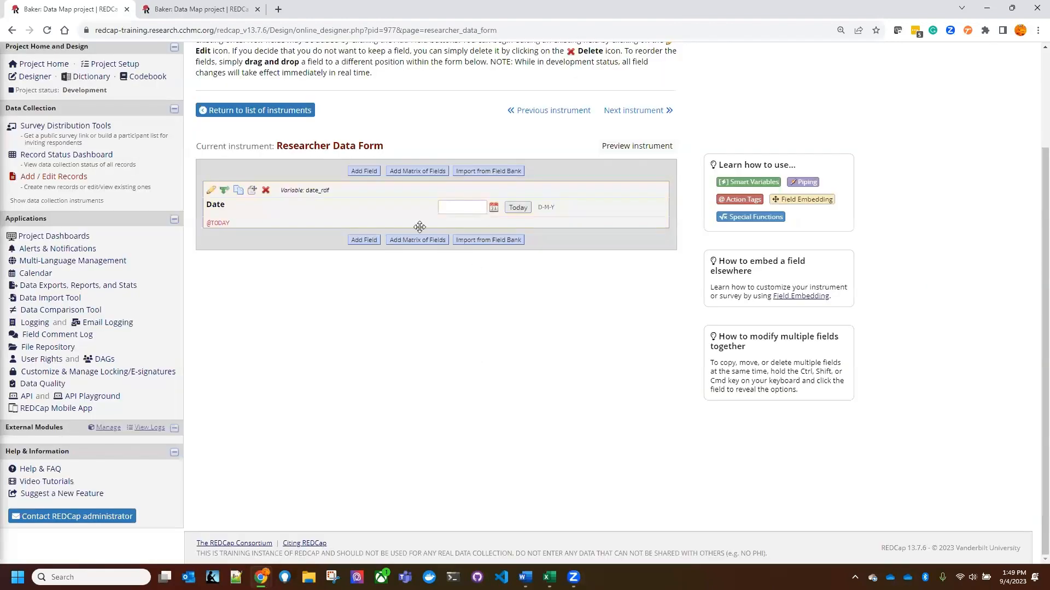
pyautogui.click(365, 239)
pyautogui.click(268, 192)
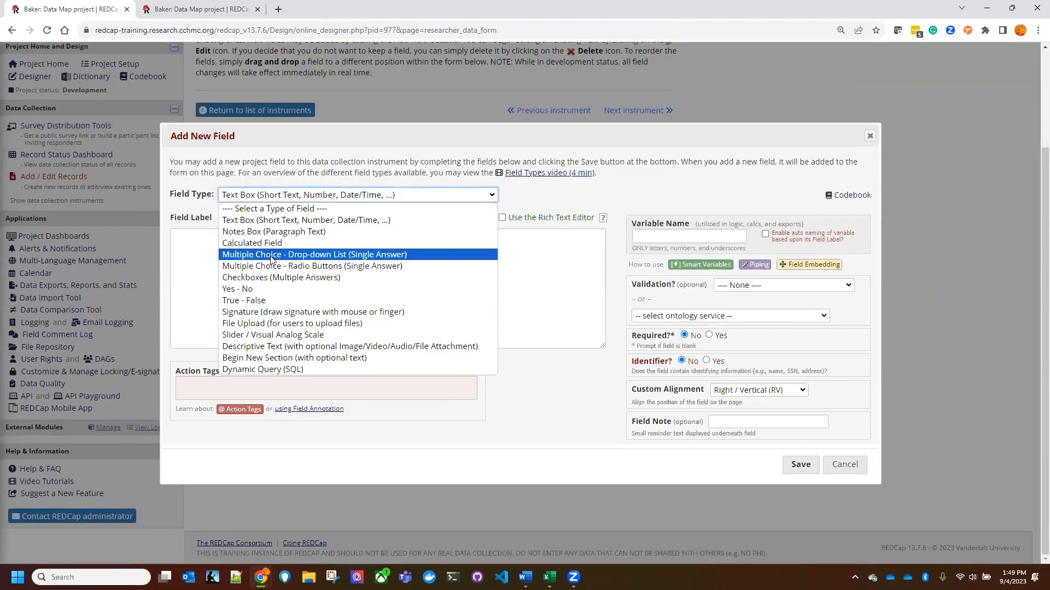
pyautogui.click(288, 267)
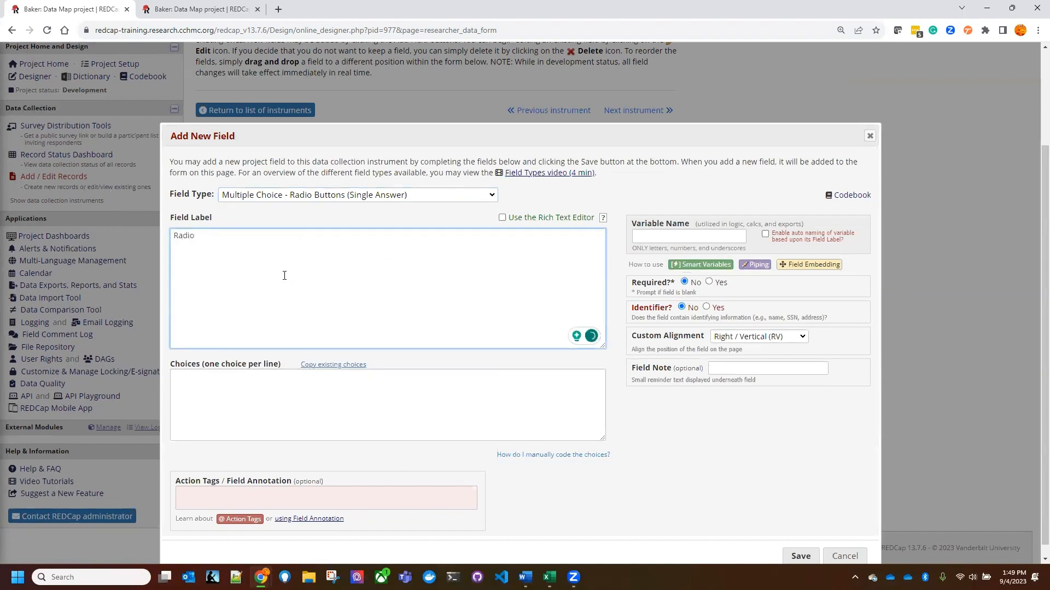
pyautogui.write('ices (single option')
# Enter the choices "1, Choice 1", "2, Choice 2" and "3, Choice 3", name the variable radio and save the field.
pyautogui.click(268, 390)
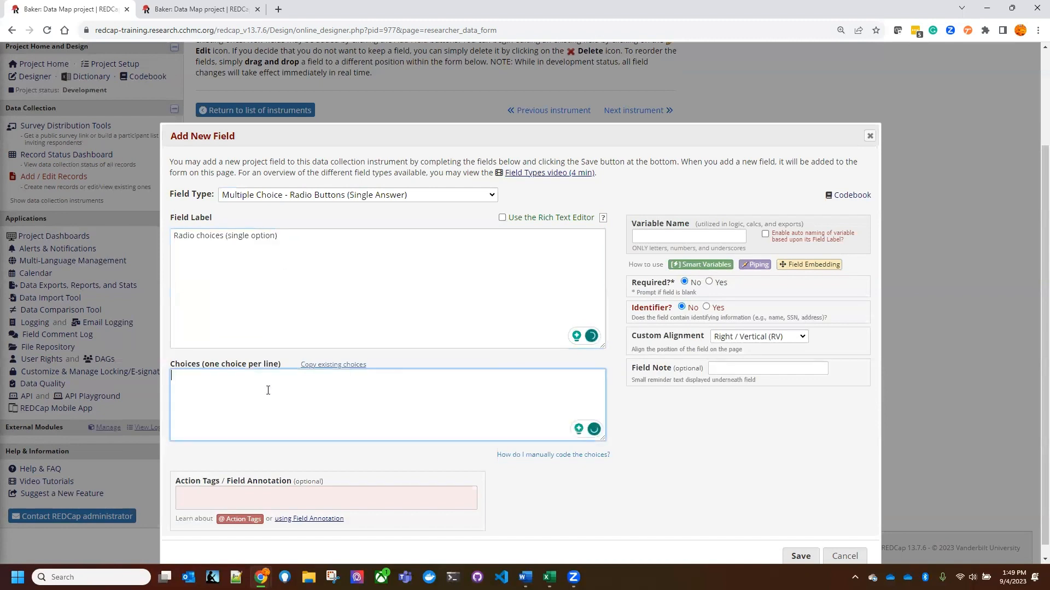
pyautogui.write('1, Choi')
pyautogui.write('ce 1 ')
pyautogui.write('2, Choice 2 ')
pyautogui.write('3, Ch')
pyautogui.click(690, 241)
pyautogui.write('radio')
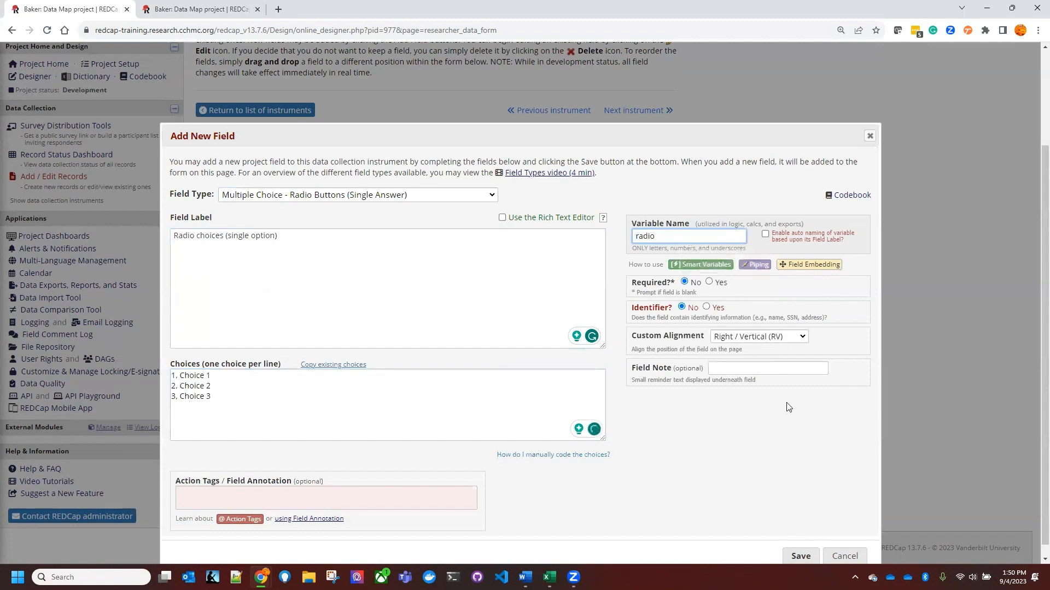
pyautogui.click(801, 555)
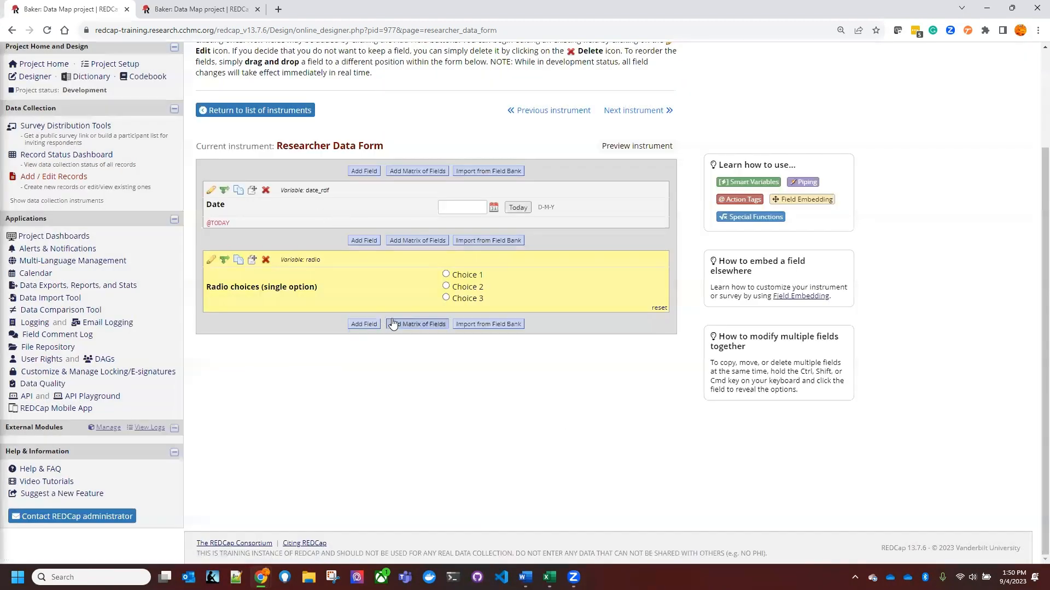
# Below the radio field, start a Checkboxes (Multiple Answers) field labelled Checkbox with the variable name checkbox.
pyautogui.click(364, 323)
pyautogui.click(290, 145)
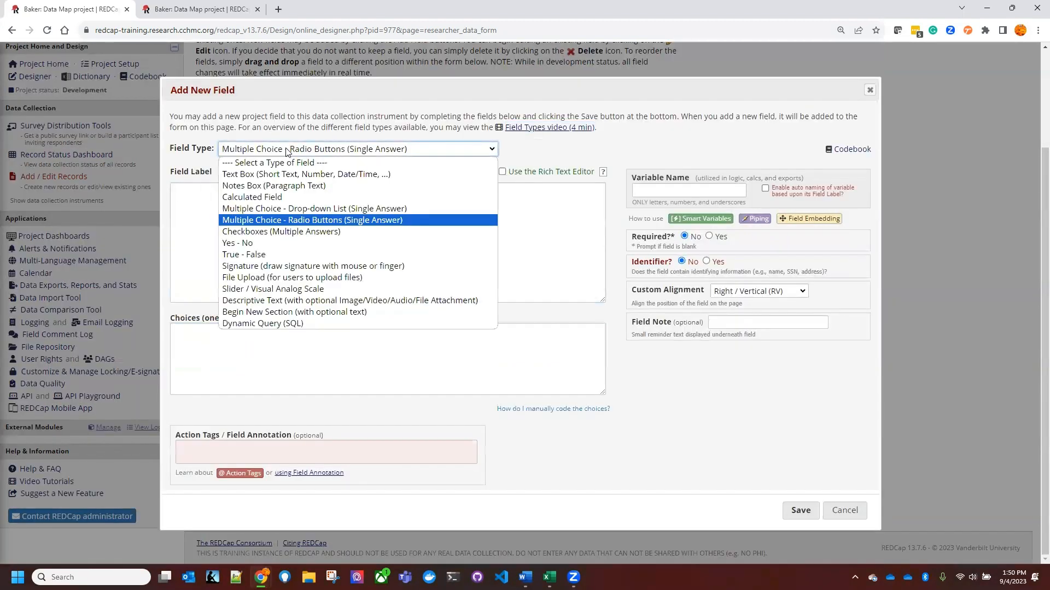
pyautogui.click(304, 365)
pyautogui.click(281, 244)
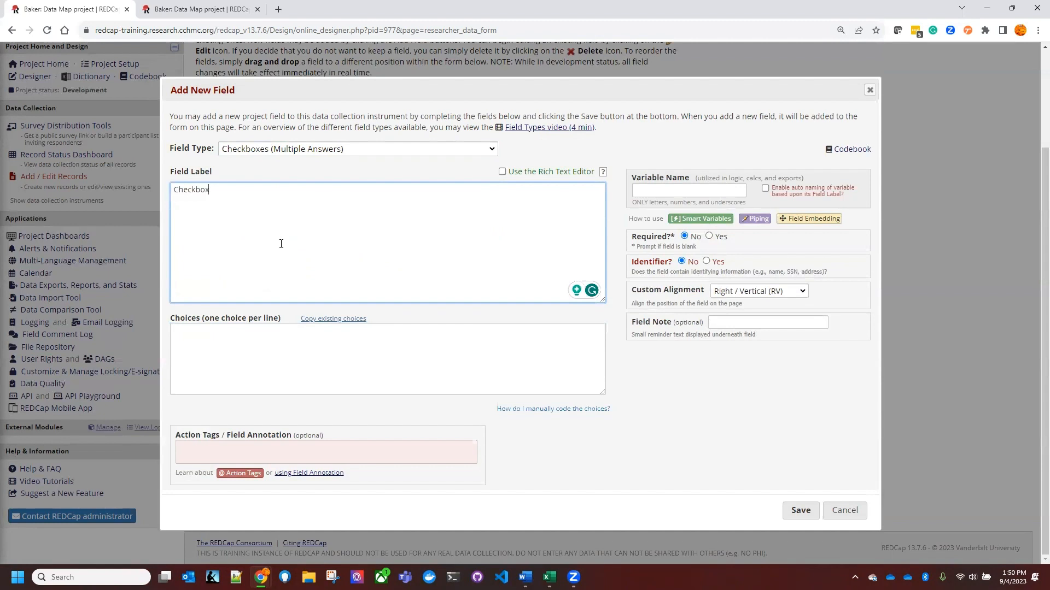
pyautogui.hotkey('ctrl', 'a')
pyautogui.hotkey('ctrl', 'c')
pyautogui.click(651, 192)
pyautogui.hotkey('ctrl', 'v')
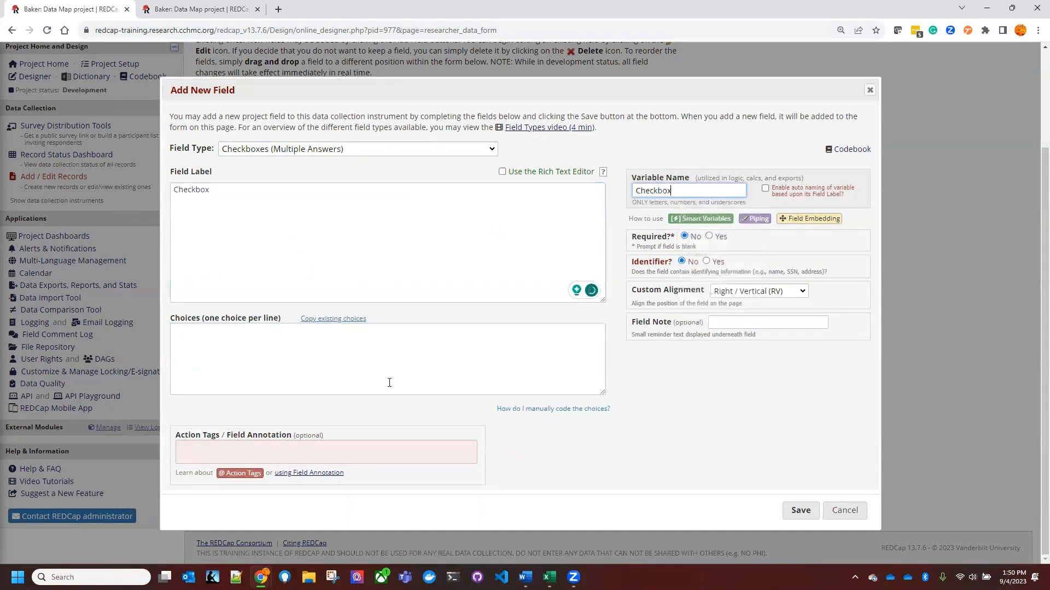
# Enter the checkbox choices "1, Box 1", "2, Box 2" and "3, Box 3", and save the field.
pyautogui.click(390, 383)
pyautogui.write('1')
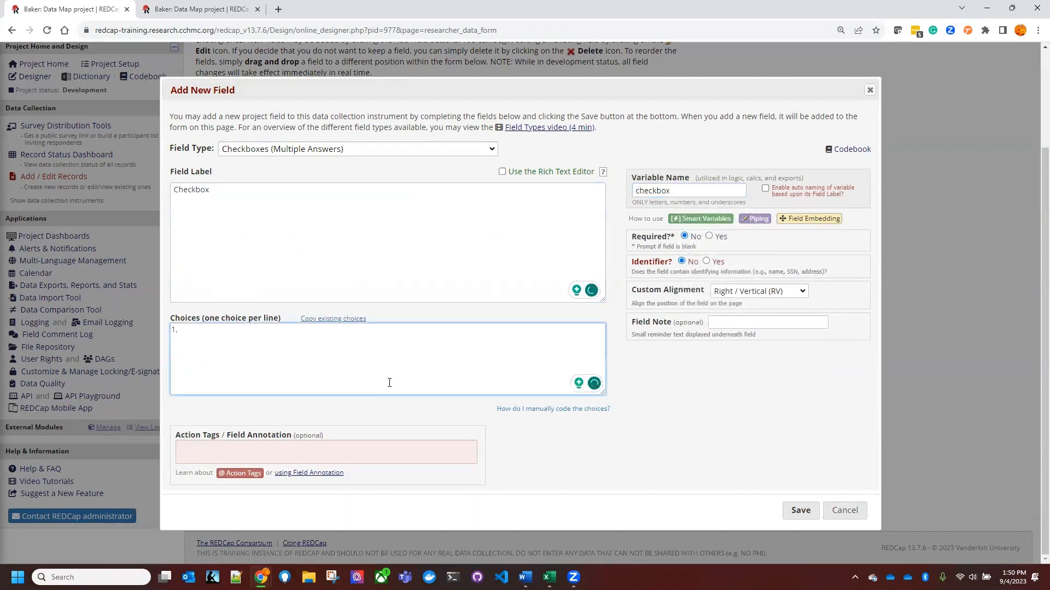
pyautogui.write(', C')
pyautogui.press('BackSpace')
pyautogui.write('Box 1 2, Box 2')
pyautogui.press('Return')
pyautogui.write('2')
pyautogui.press('BackSpace')
pyautogui.write('3, Box 3')
pyautogui.click(799, 509)
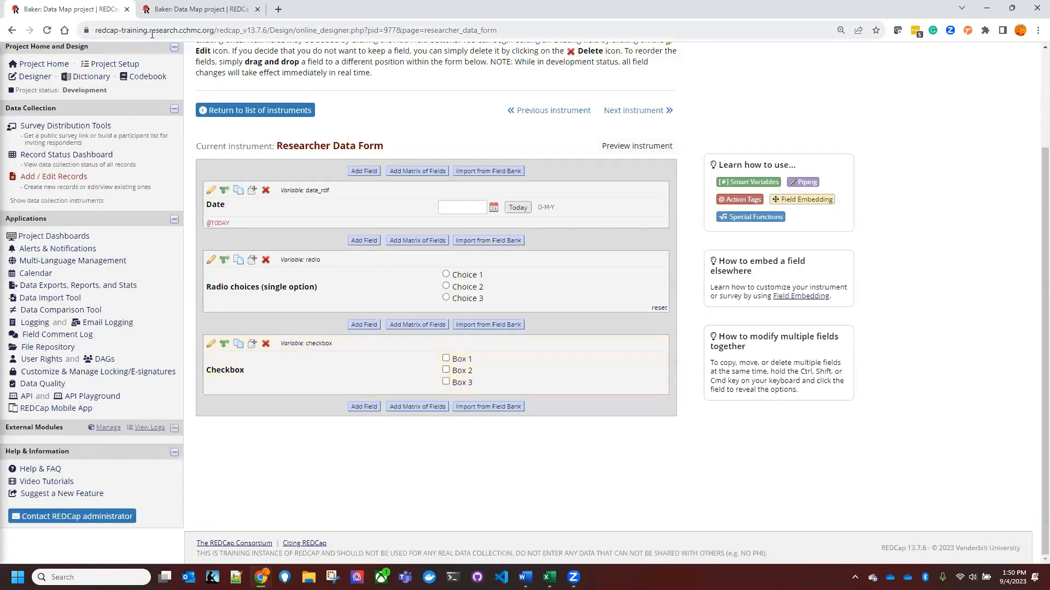
# Close the Codebook page, check the secondary source form on the Lucidchart data map and return to REDCap.
pyautogui.click(222, 10)
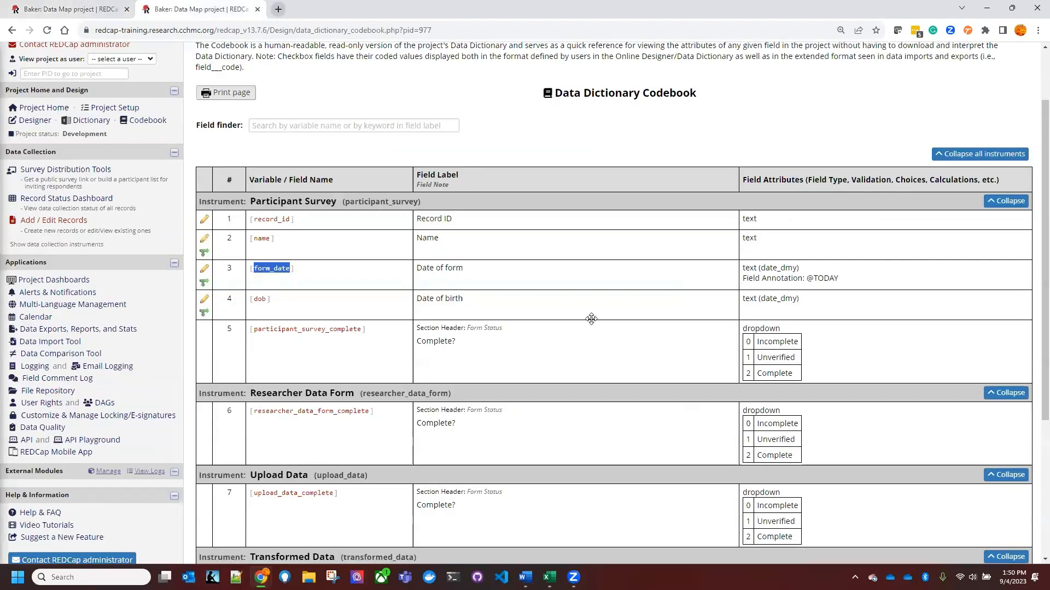
pyautogui.click(257, 10)
pyautogui.hotkey('alt', 'Tab')
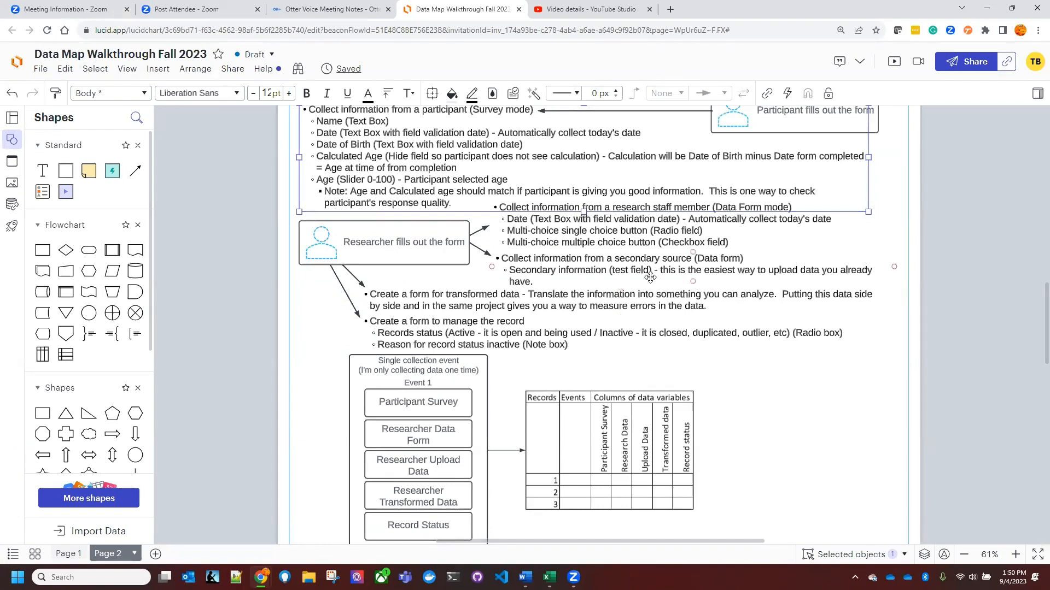
pyautogui.hotkey('alt', 'Tab')
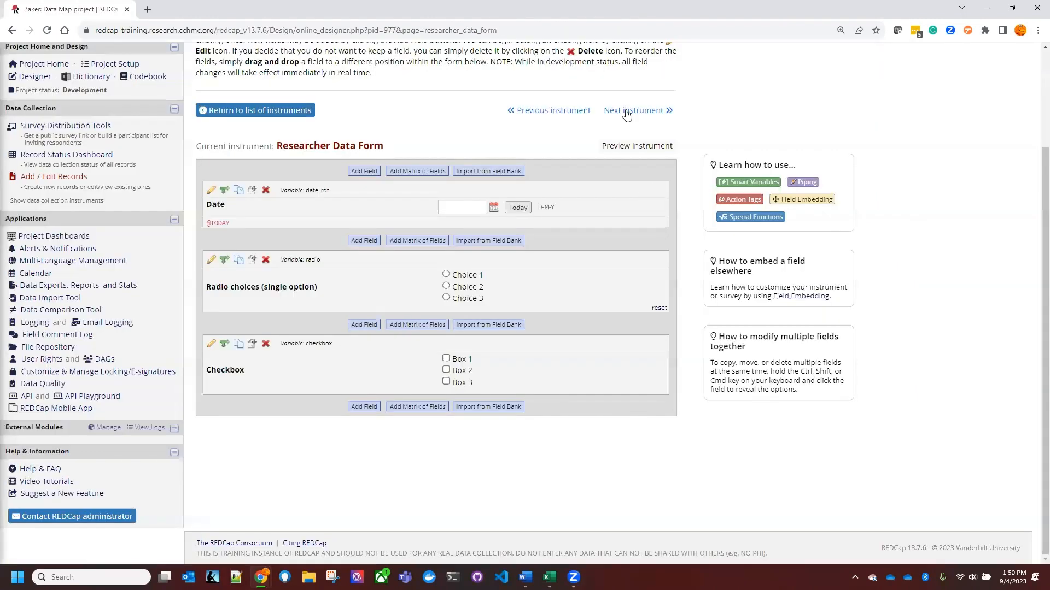
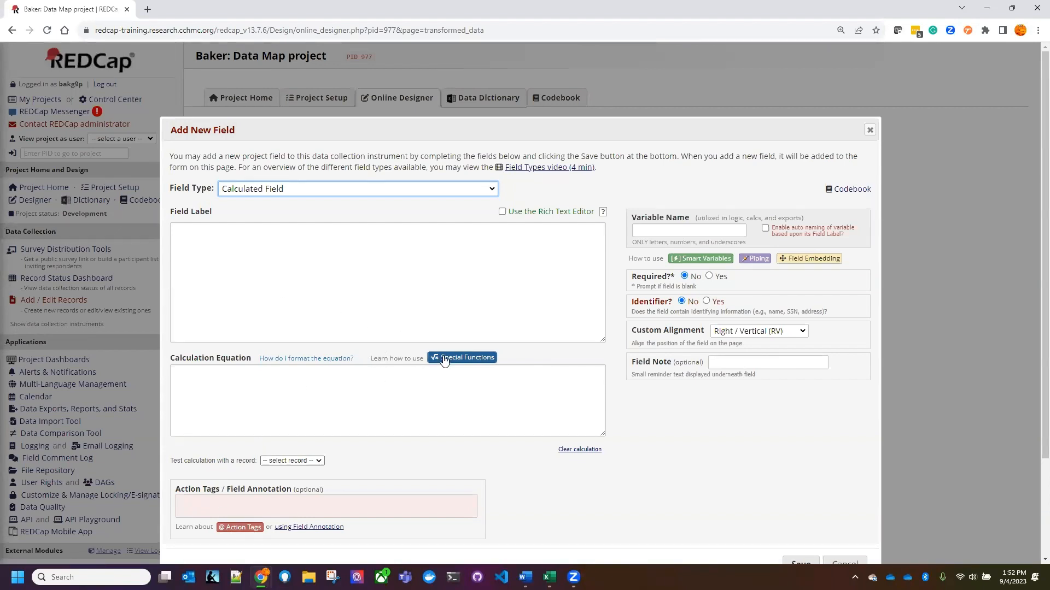
# Duplicate the Transformed Data designer page in a second browser tab, keeping the new calculated field open in the original.
pyautogui.rightClick(52, 17)
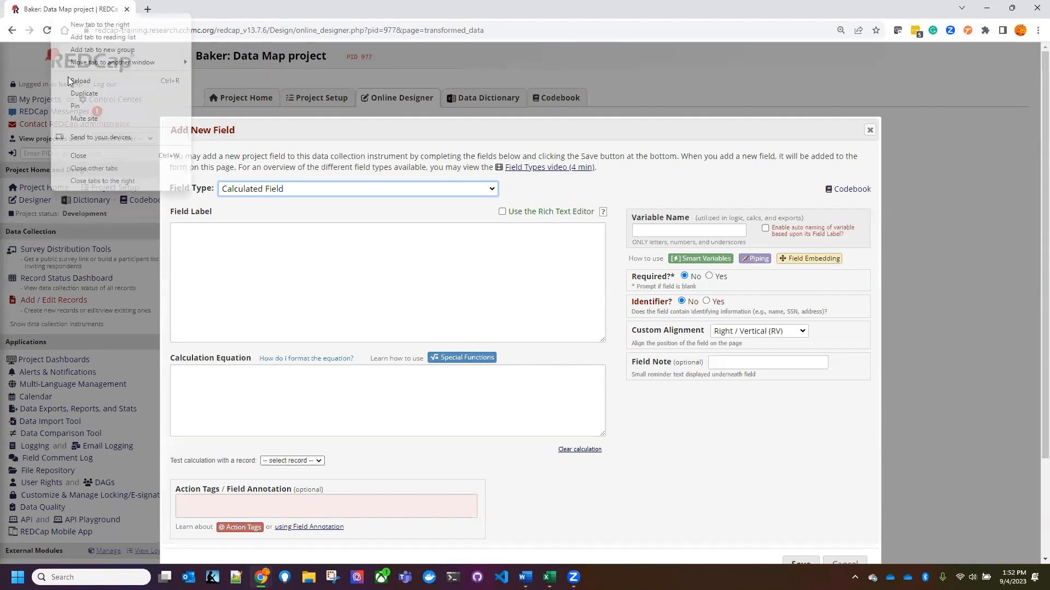
pyautogui.click(82, 93)
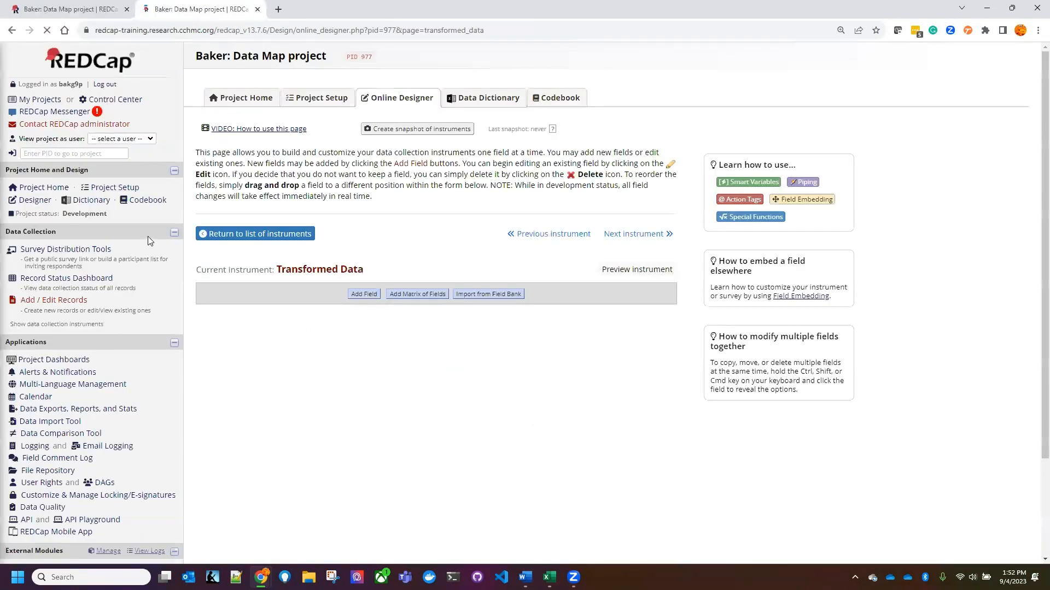
# Look up the calculated age variable in the project Codebook in the second browser tab and return to the open calculated field.
pyautogui.click(147, 201)
pyautogui.scroll(-5, 649, 420)
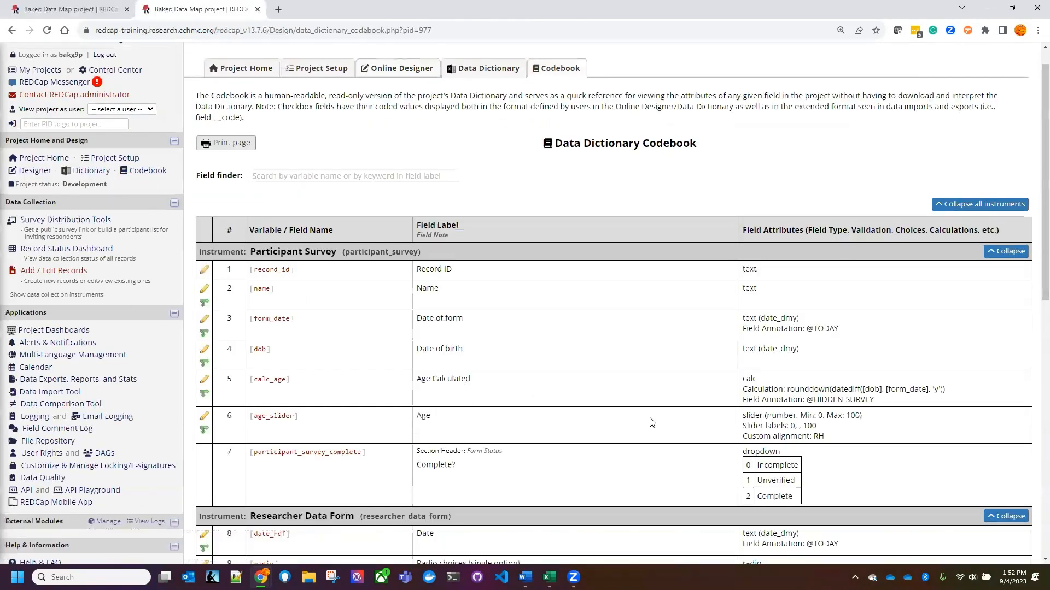
pyautogui.scroll(-2, 819, 405)
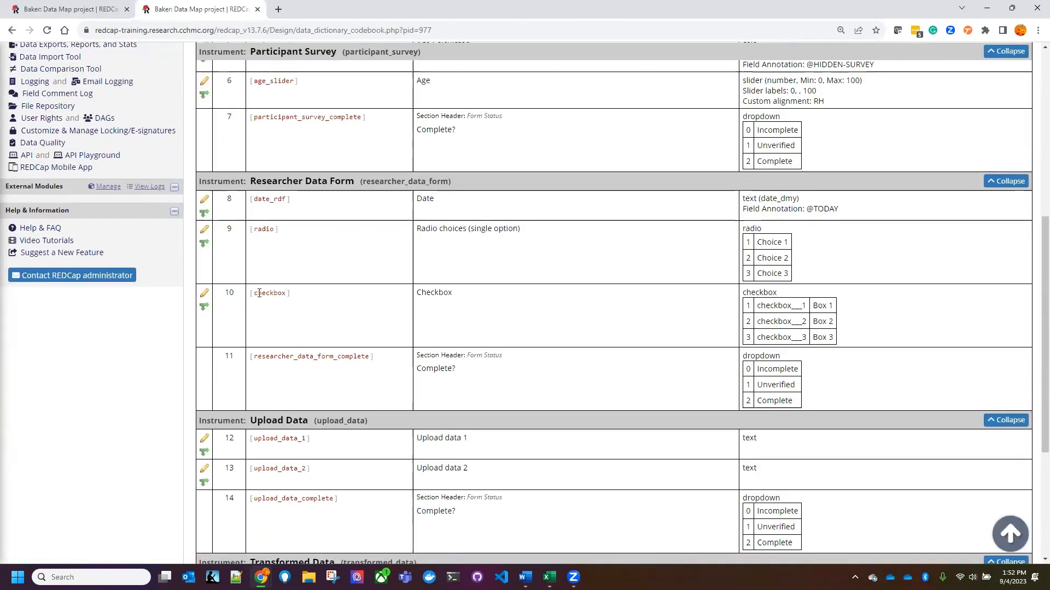
pyautogui.scroll(2, 768, 360)
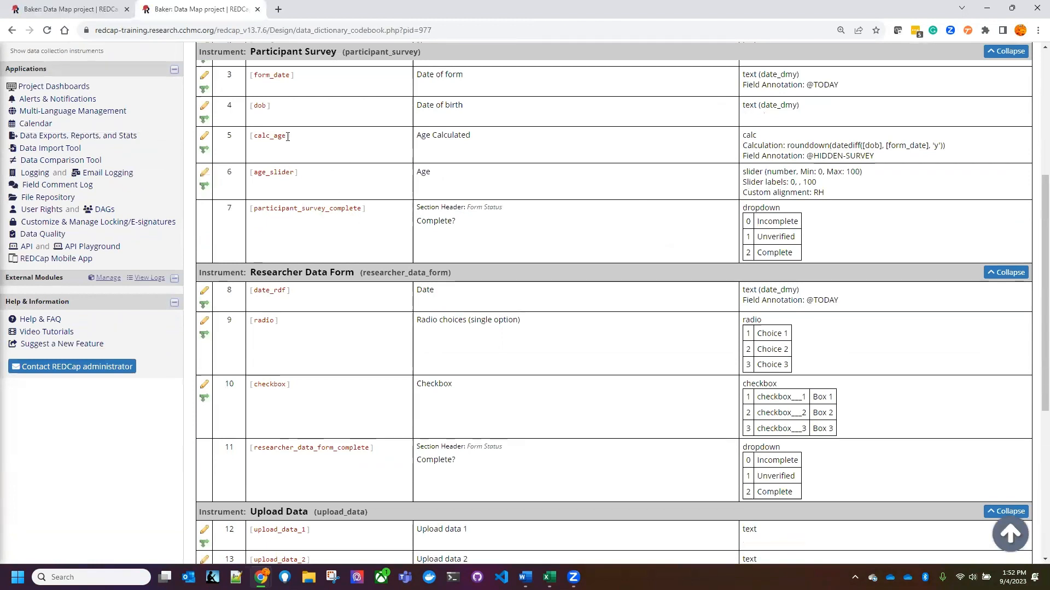
pyautogui.moveTo(288, 135); pyautogui.dragTo(250, 137)
pyautogui.hotkey('ctrl', 'Tab')
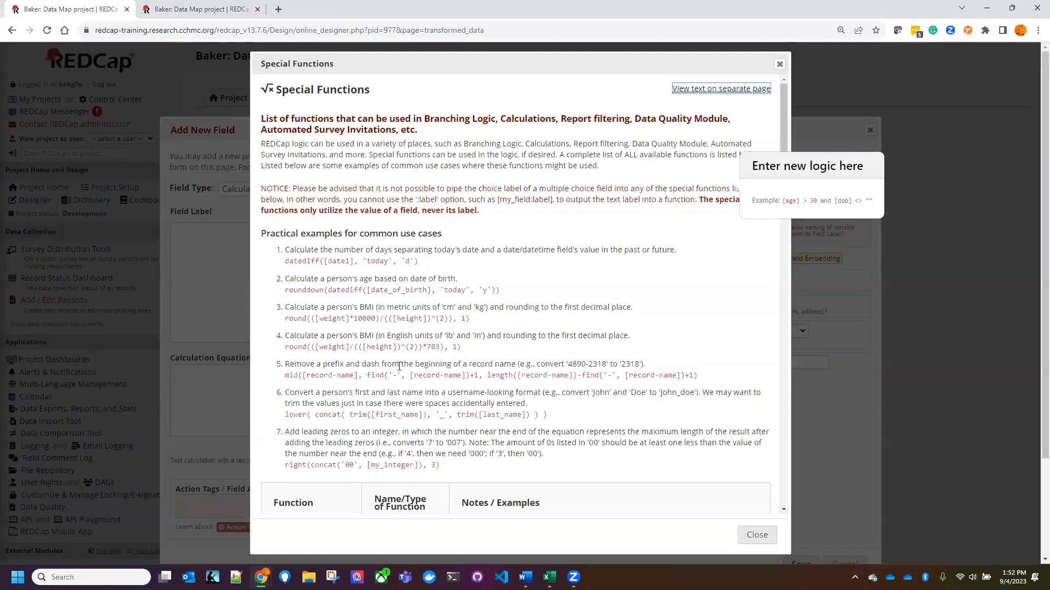
# Copy the If/Then/Else example "if([weight] > 100, 44, 11)" from the Special Functions reference into the Logic Editor.
pyautogui.scroll(-1, 381, 371)
pyautogui.scroll(-3, 396, 367)
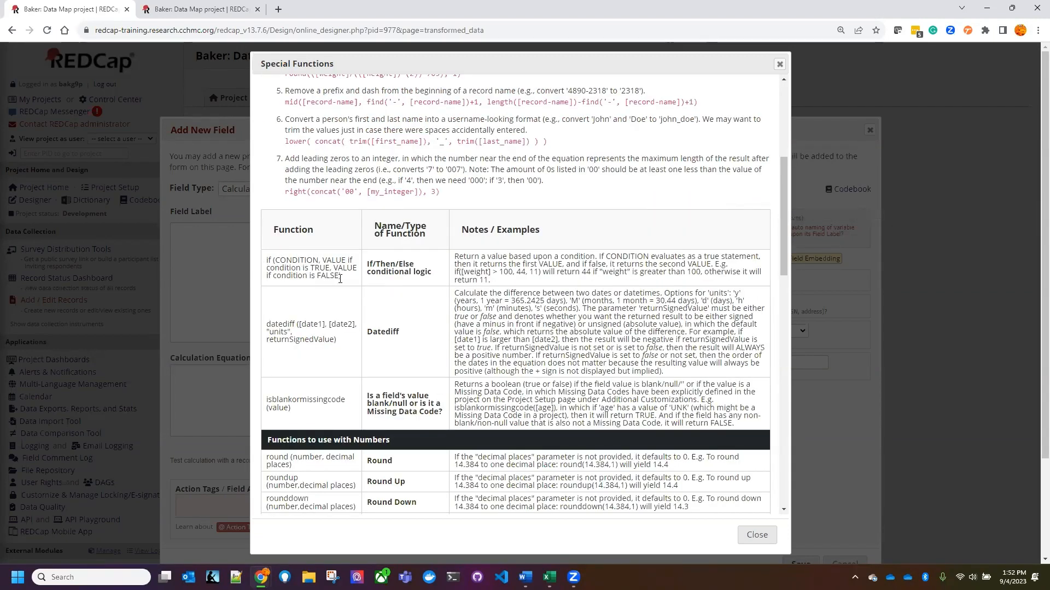
pyautogui.moveTo(266, 260); pyautogui.dragTo(348, 288)
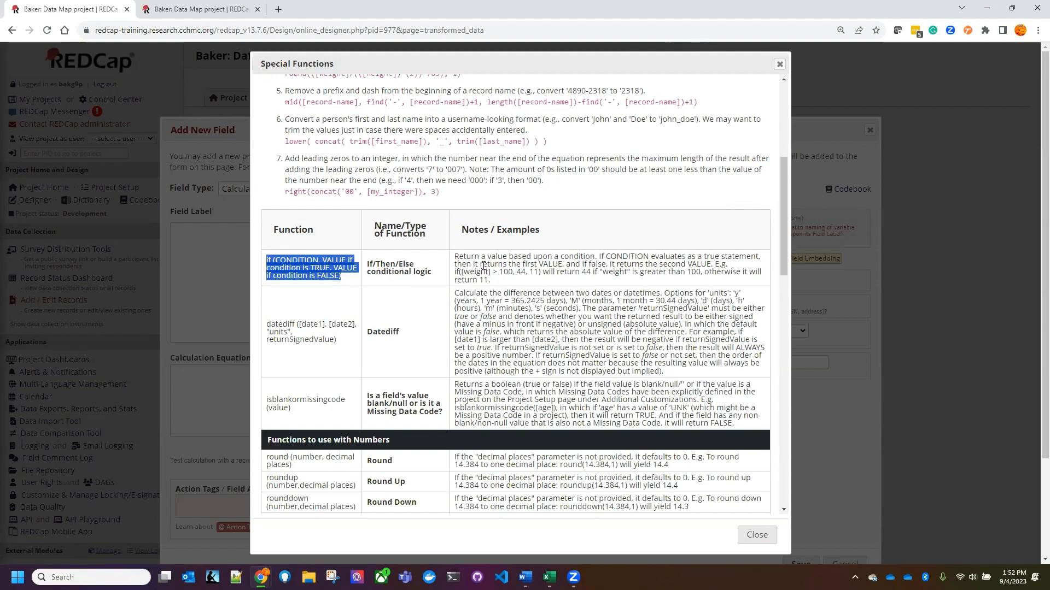
pyautogui.moveTo(456, 271); pyautogui.dragTo(541, 273)
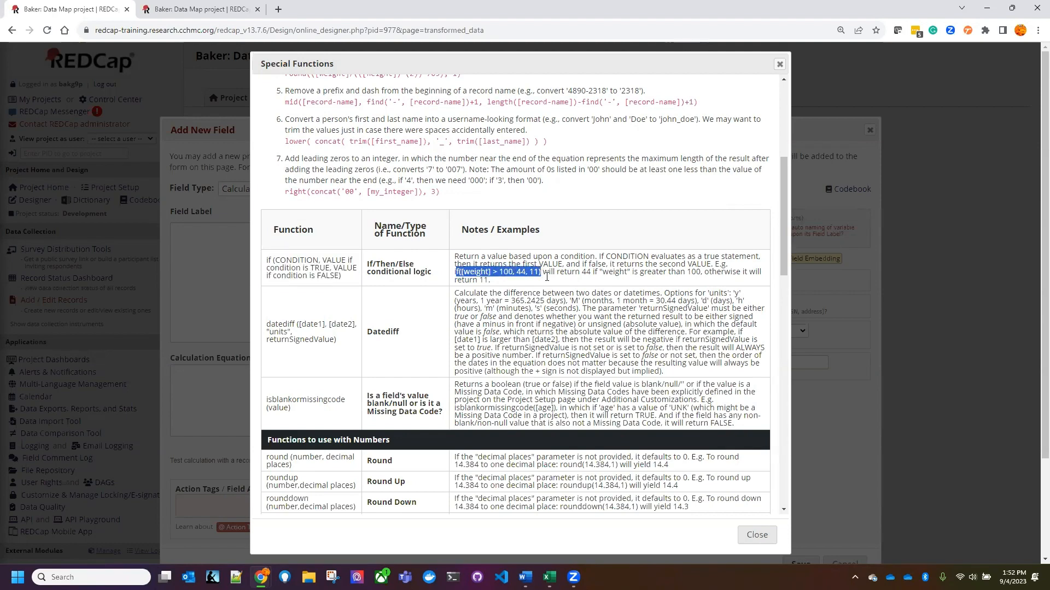
pyautogui.click(542, 276)
pyautogui.moveTo(541, 275); pyautogui.dragTo(453, 269)
pyautogui.hotkey('ctrl', 'c')
pyautogui.click(757, 534)
pyautogui.hotkey('ctrl', 'v')
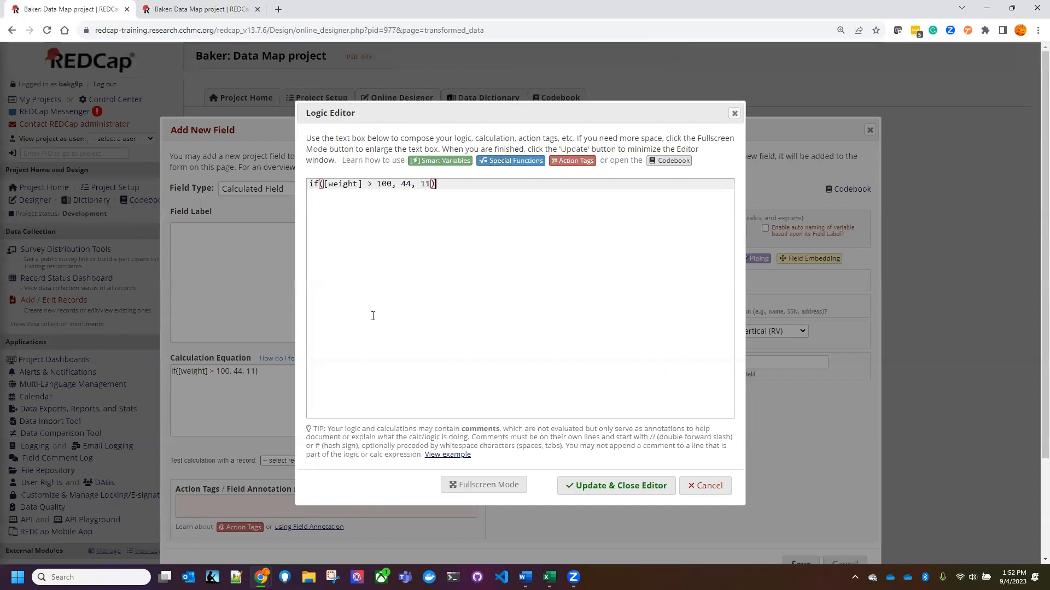
# Copy the variable name calc_age from the Codebook and replace weight with it in the equation.
pyautogui.hotkey('ctrl', 'Tab')
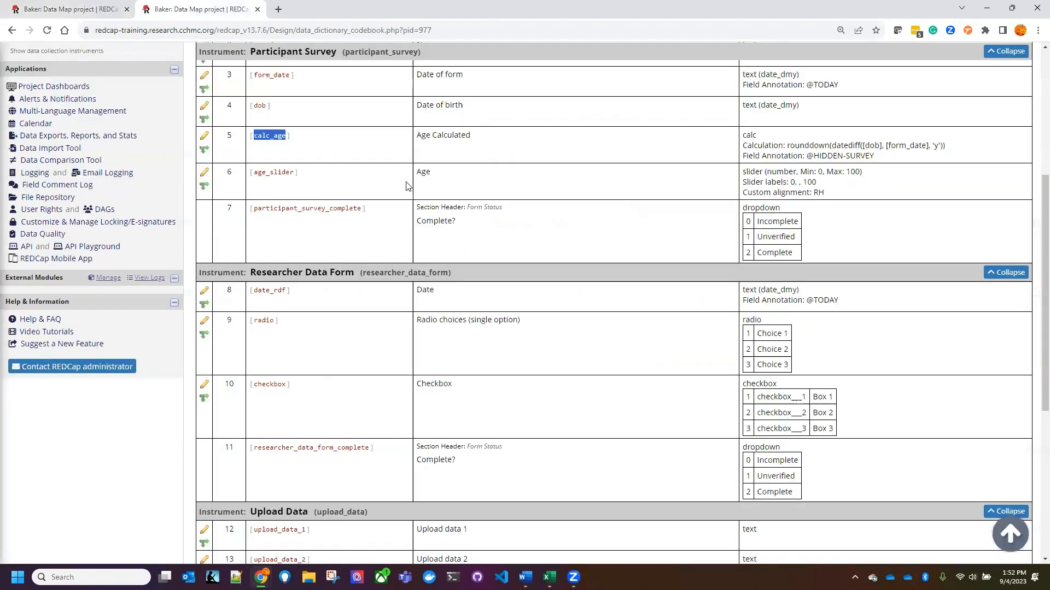
pyautogui.click(277, 132)
pyautogui.moveTo(284, 135); pyautogui.dragTo(254, 135)
pyautogui.hotkey('ctrl', 'c')
pyautogui.click(105, 7)
pyautogui.doubleClick(346, 184)
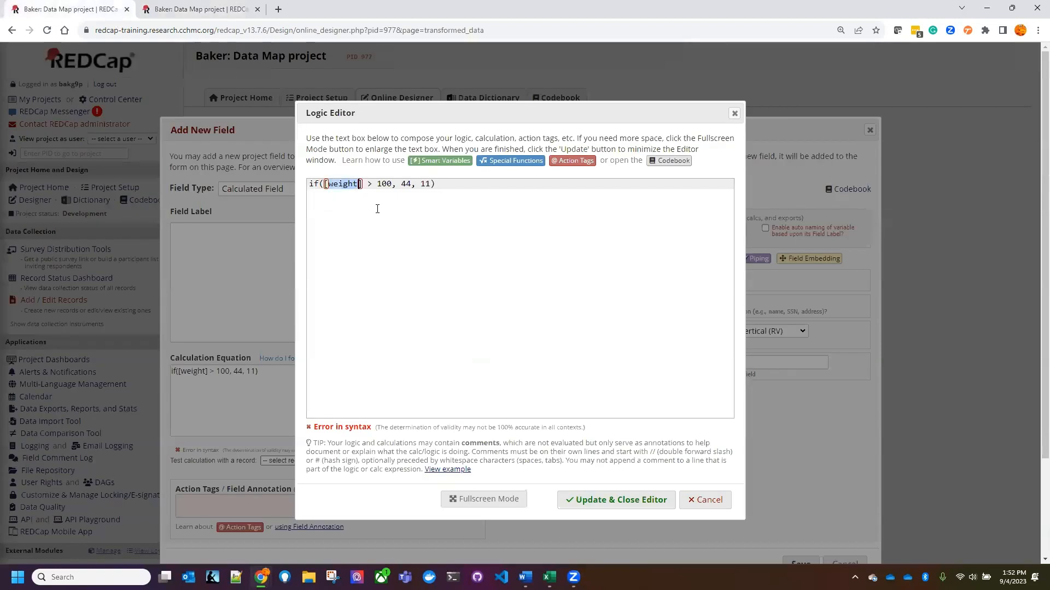
pyautogui.hotkey('ctrl', 'v')
# Complete the equation as "if([calc_age] > 18, 0, 1)" and apply it to the calculated field.
pyautogui.moveTo(402, 185); pyautogui.dragTo(389, 187)
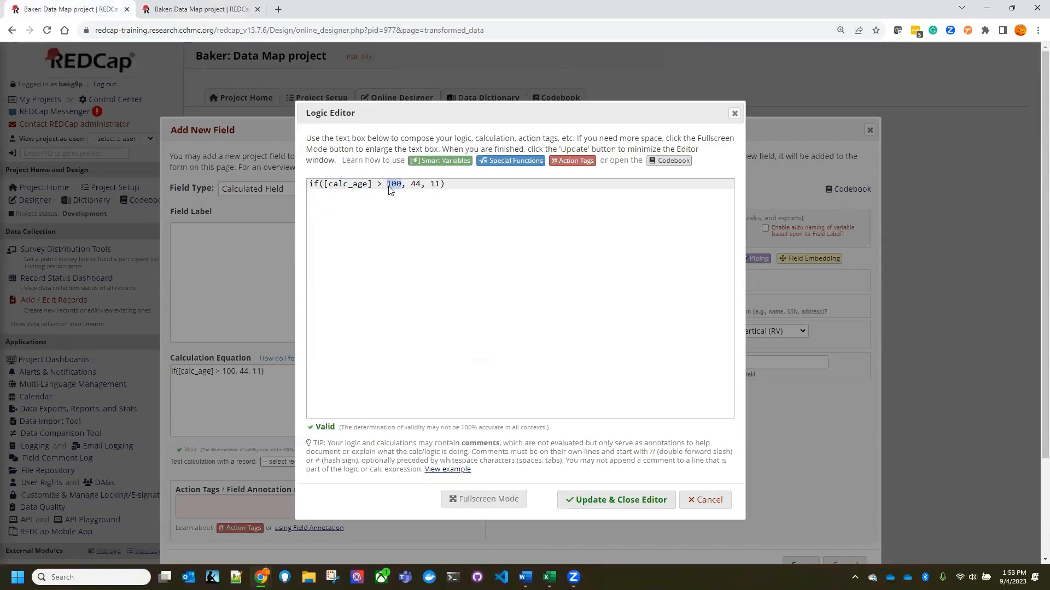
pyautogui.write('18')
pyautogui.click(408, 184)
pyautogui.moveTo(408, 184); pyautogui.dragTo(416, 184)
pyautogui.press('BackSpace')
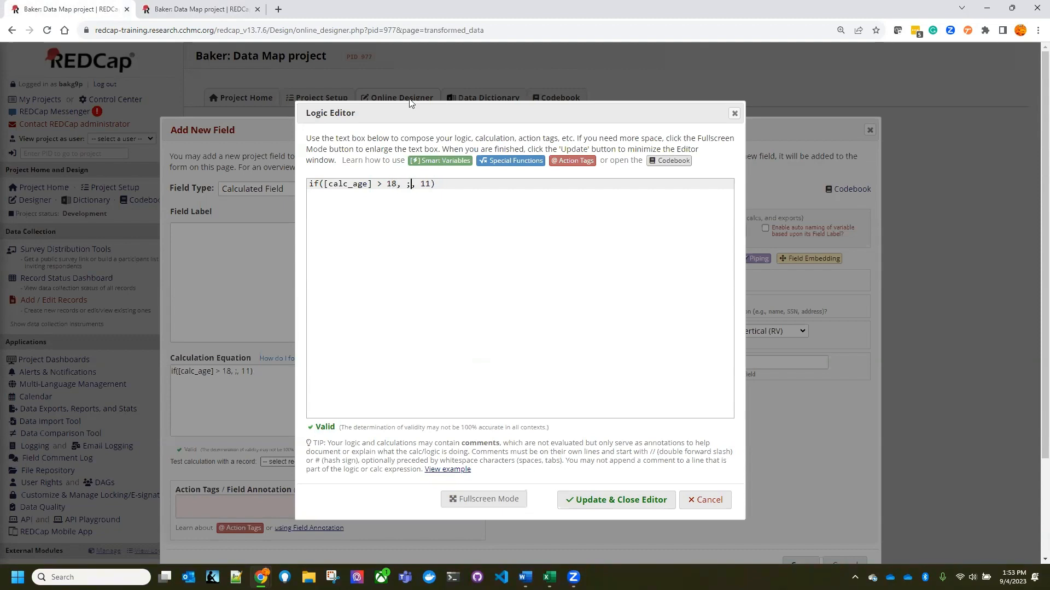
pyautogui.write('0')
pyautogui.moveTo(421, 184); pyautogui.dragTo(426, 184)
pyautogui.press('BackSpace')
pyautogui.click(651, 501)
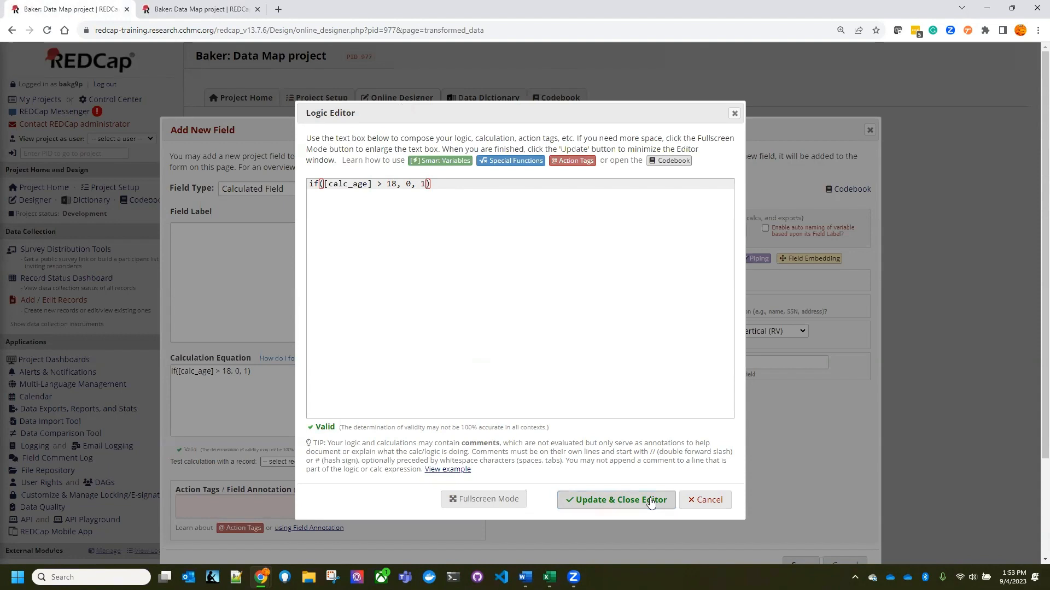
# Label the calculated field "Above 18", give it the variable name above_18 and save it.
pyautogui.click(231, 238)
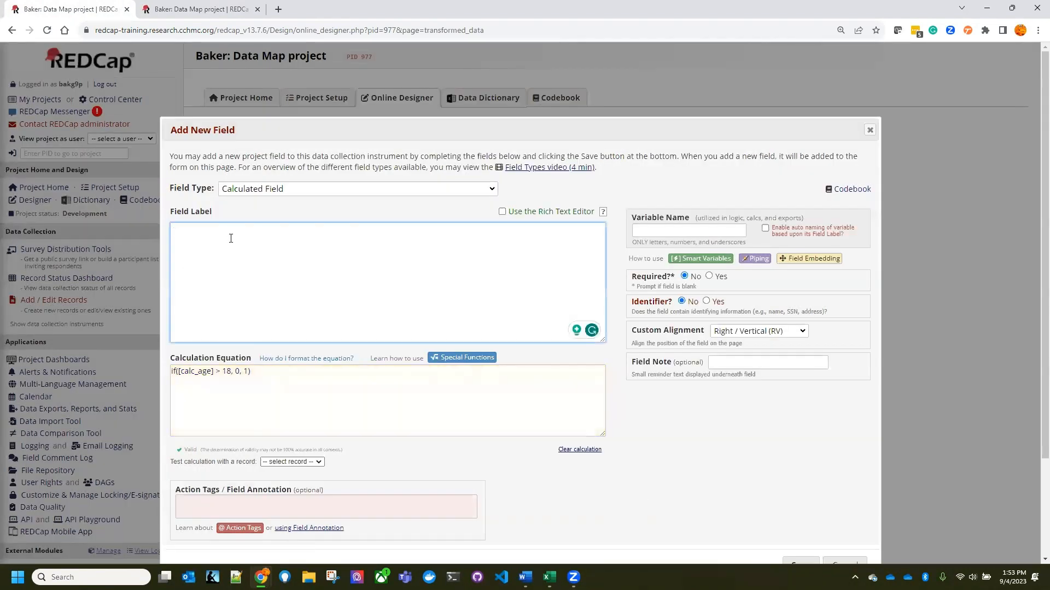
pyautogui.write('Above 18')
pyautogui.moveTo(206, 235); pyautogui.dragTo(172, 231)
pyautogui.hotkey('ctrl', 'c')
pyautogui.click(659, 232)
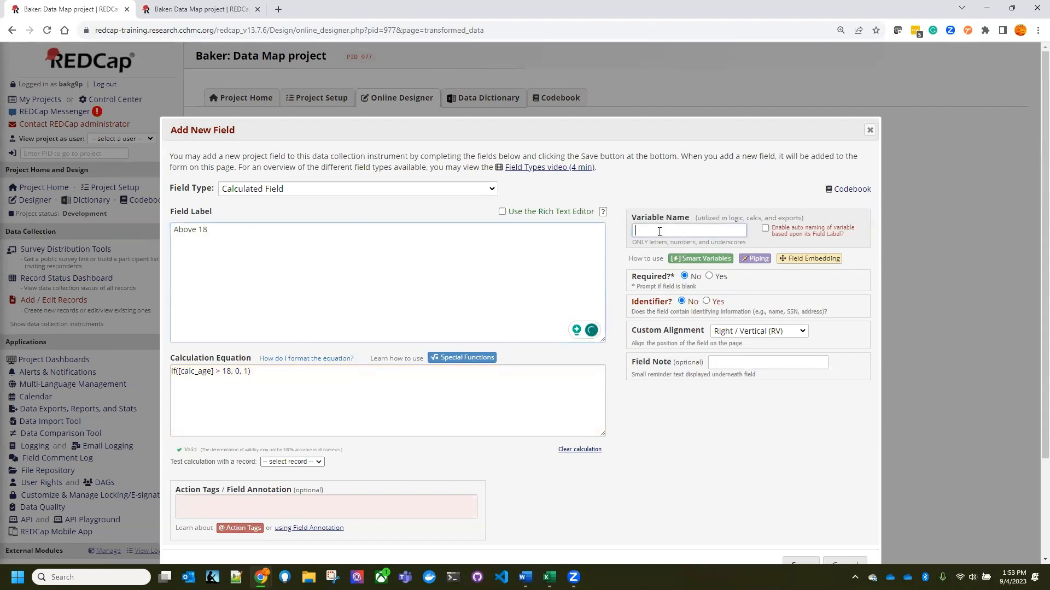
pyautogui.hotkey('ctrl', 'v')
pyautogui.click(673, 398)
pyautogui.scroll(-2, 735, 464)
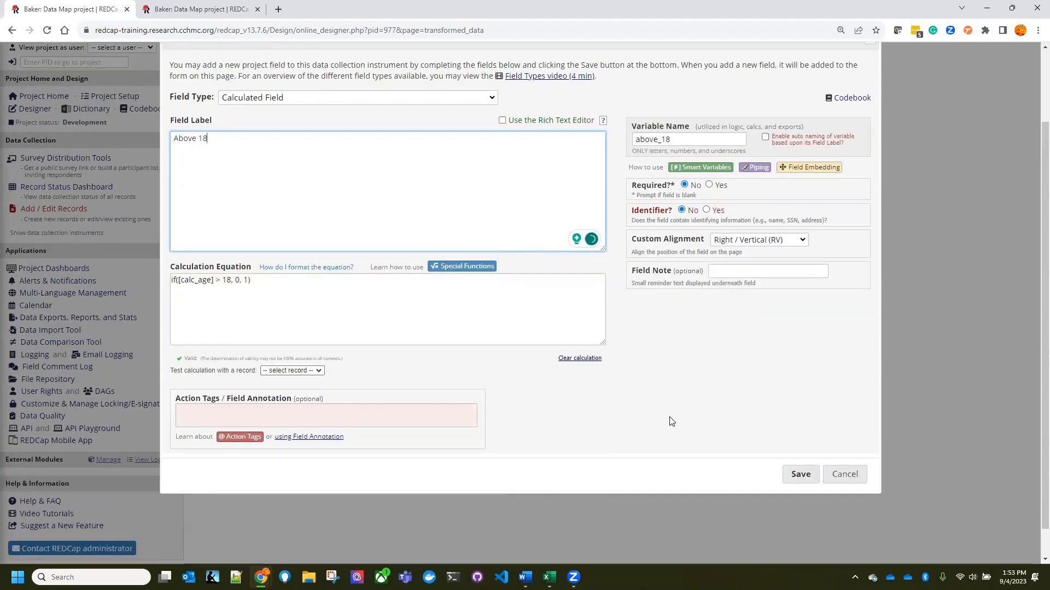
pyautogui.click(182, 361)
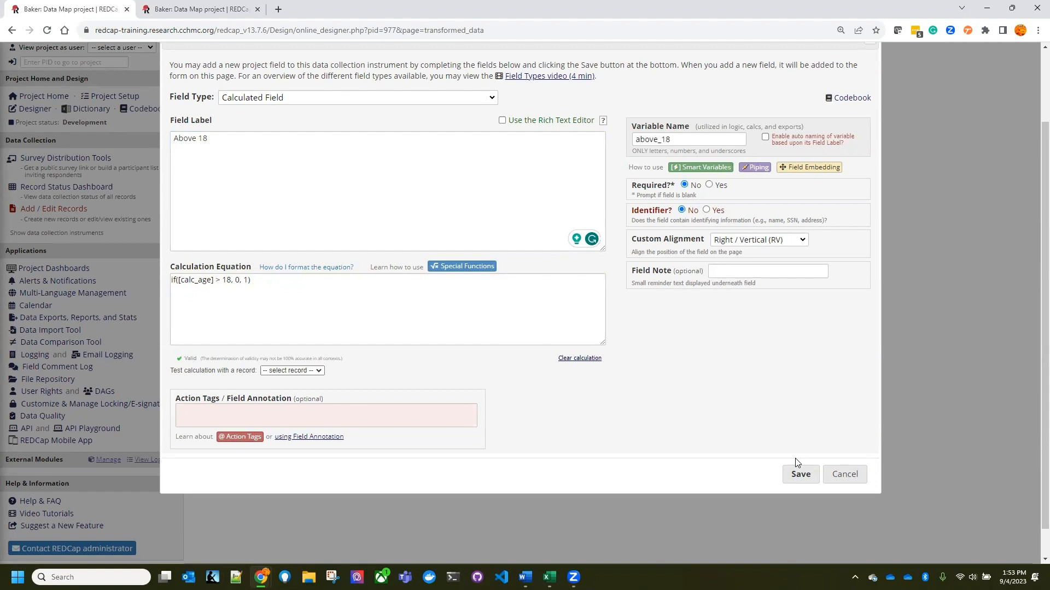
pyautogui.click(800, 475)
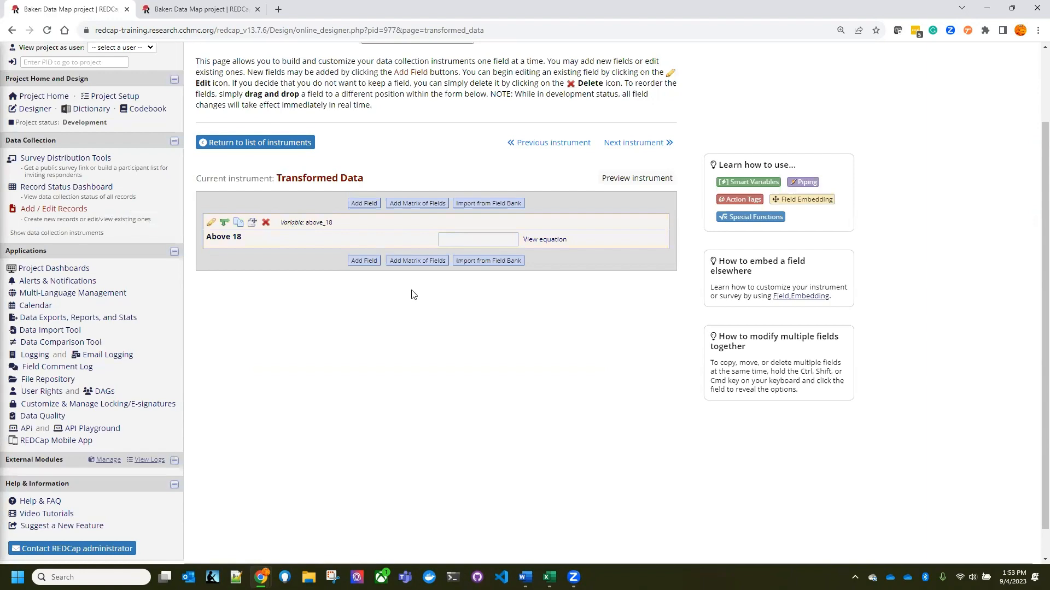
# Check the Lucidchart data map, return to REDCap and start another calculated field labelled "Age = Calculated age" with the variable name "age equal".
pyautogui.hotkey('alt', 'Tab')
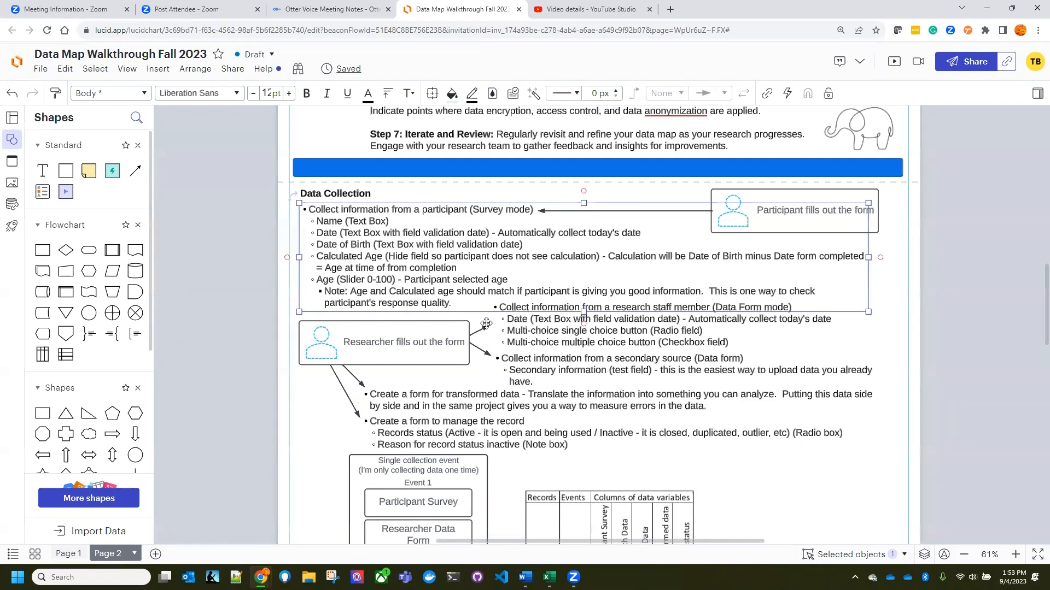
pyautogui.hotkey('alt', 'Tab')
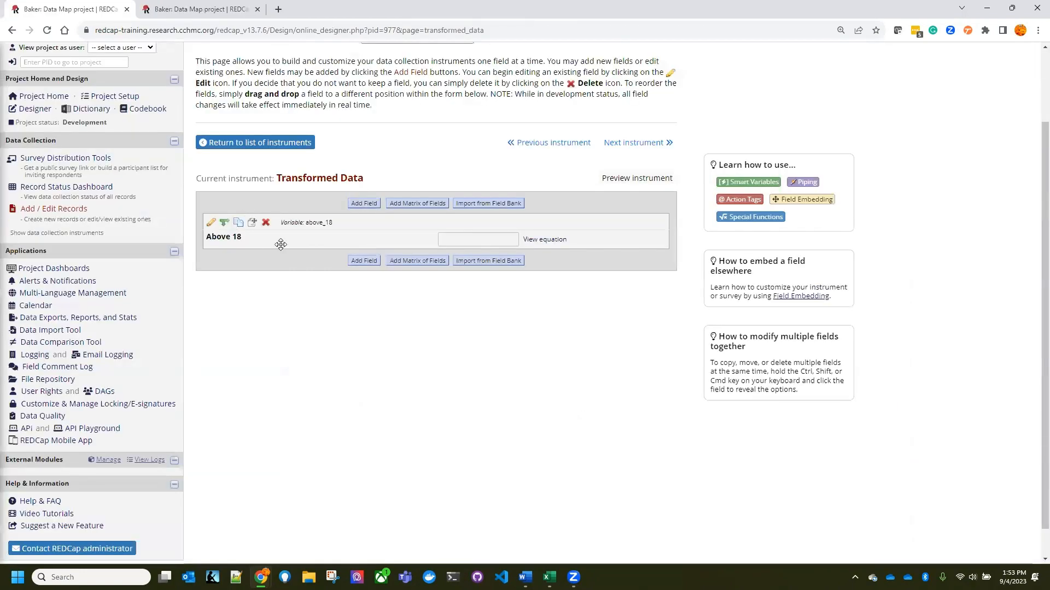
pyautogui.click(361, 263)
pyautogui.click(230, 246)
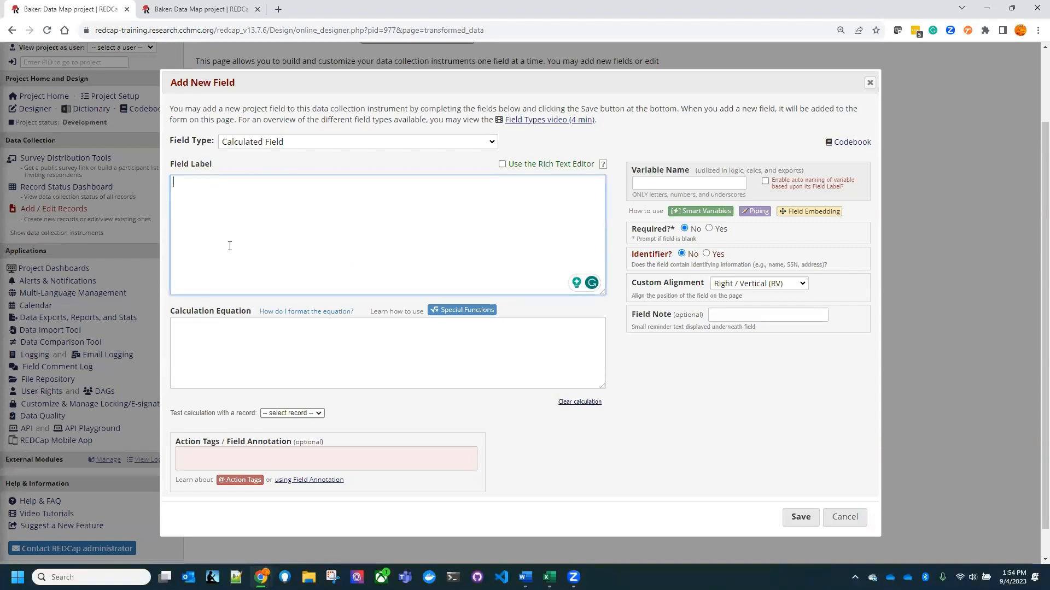
pyautogui.write('Age = Calculated age')
pyautogui.click(669, 182)
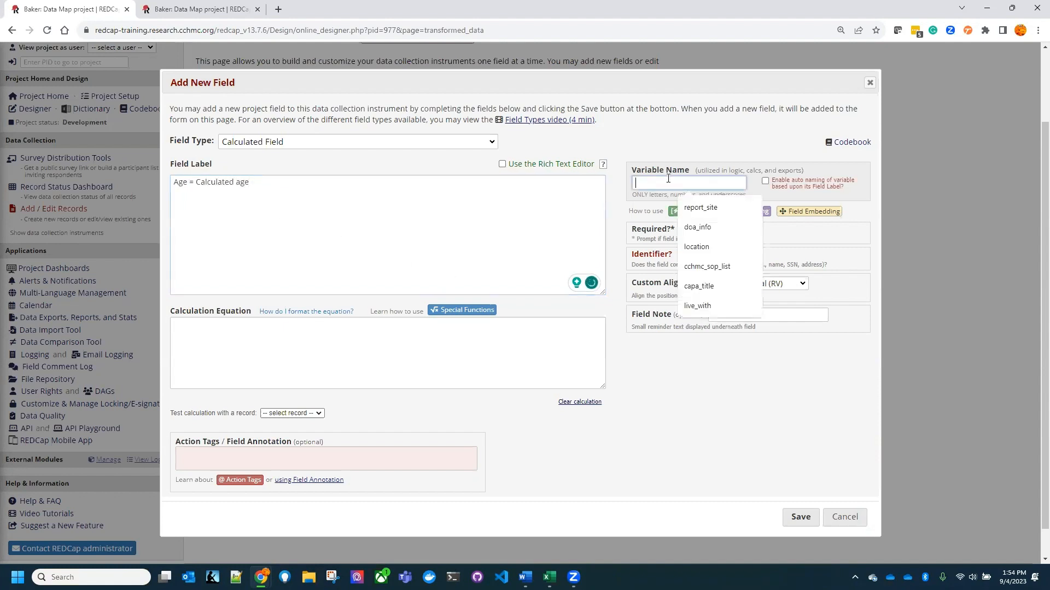
pyautogui.write('age equal')
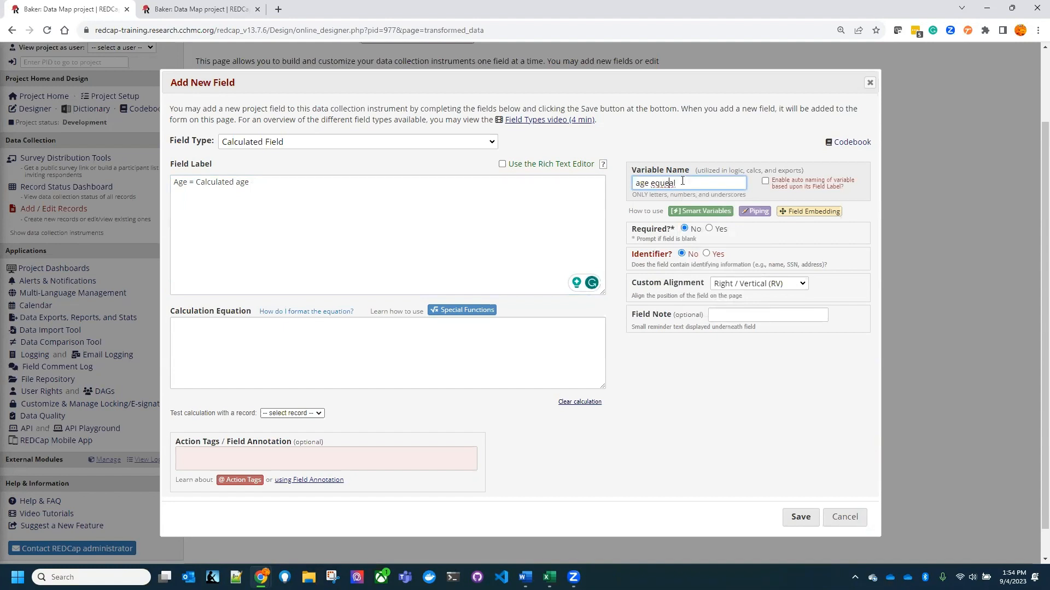
# Open the new field's equation in the Logic Editor and examine the Special Functions reference for a function that can compare the two ages.
pyautogui.click(516, 331)
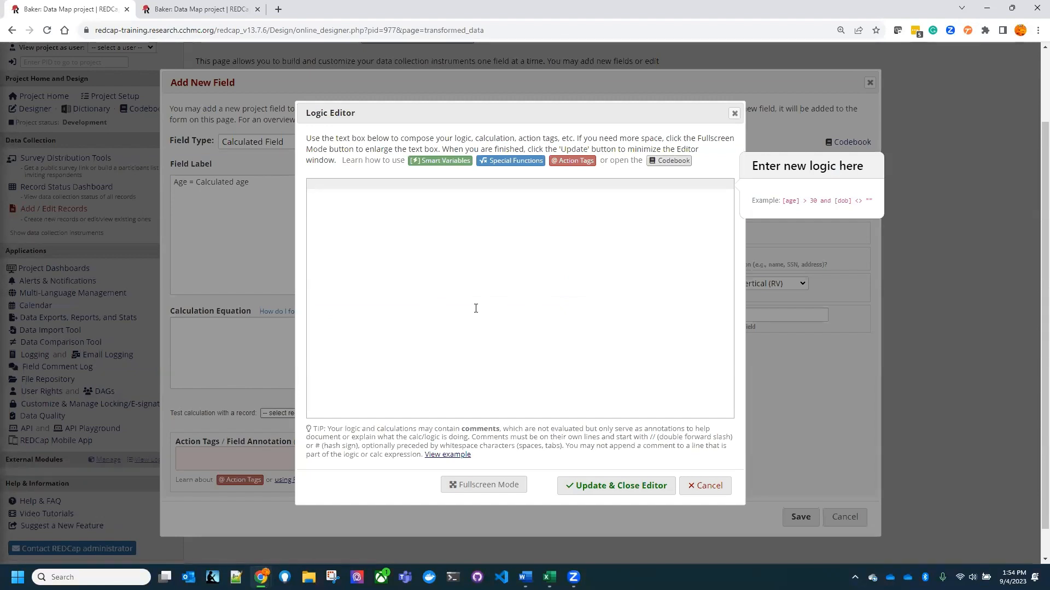
pyautogui.click(510, 160)
pyautogui.scroll(-6, 465, 380)
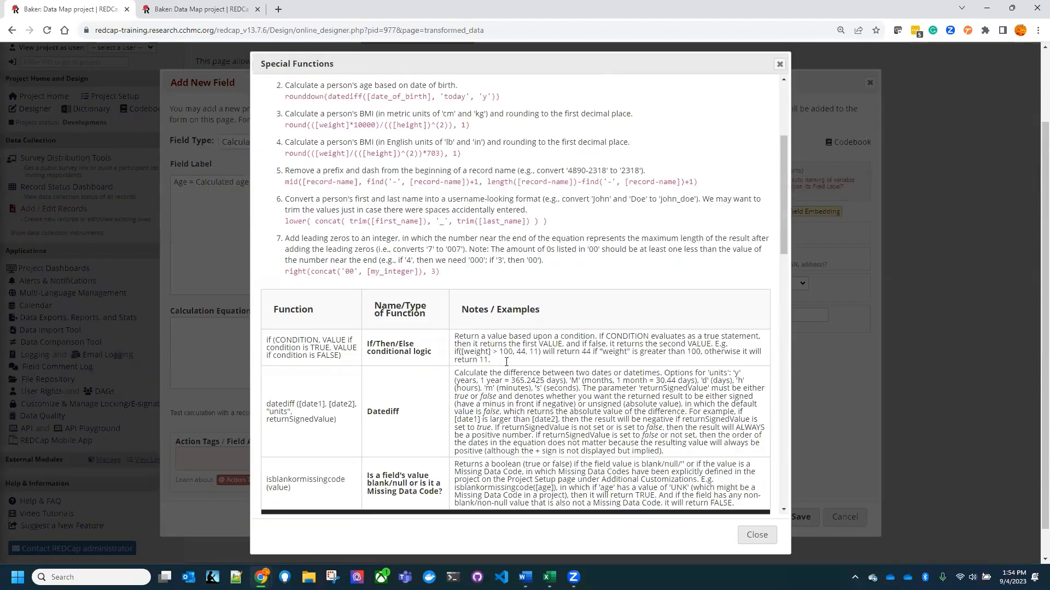
pyautogui.scroll(-5, 465, 380)
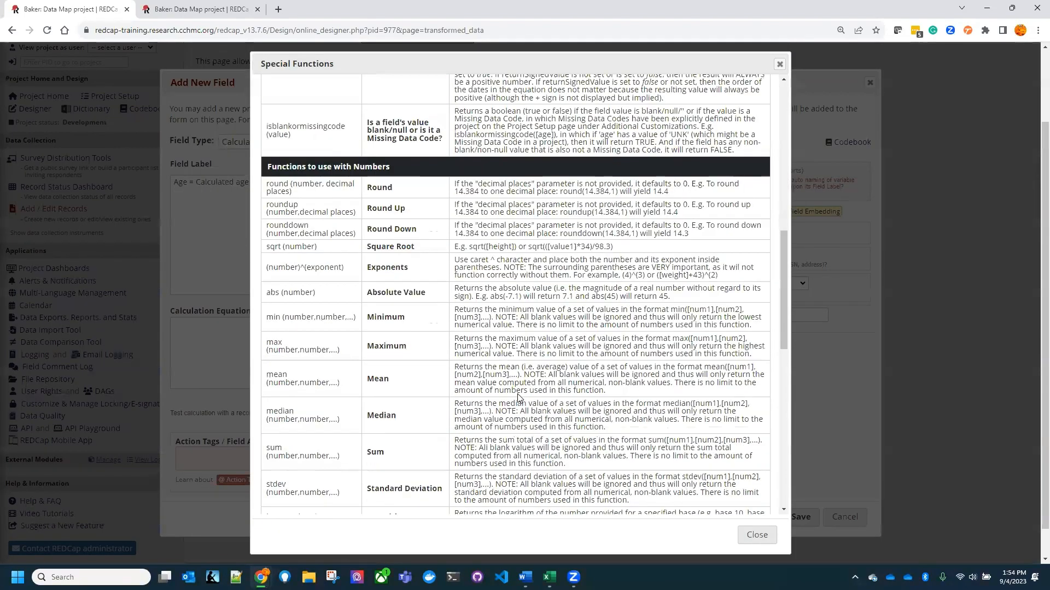
pyautogui.scroll(-3, 517, 392)
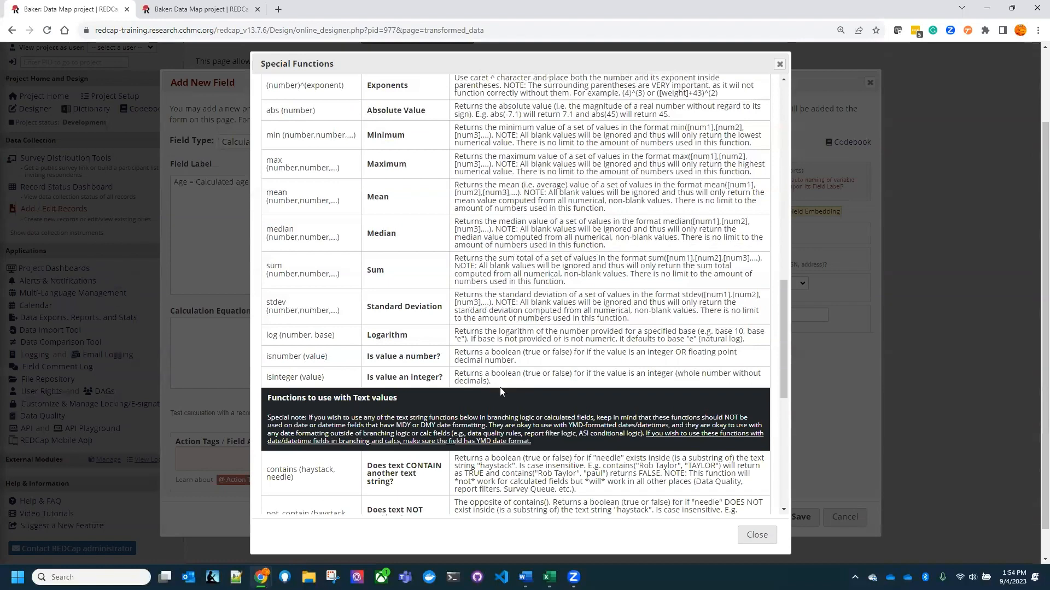
pyautogui.scroll(-2, 590, 376)
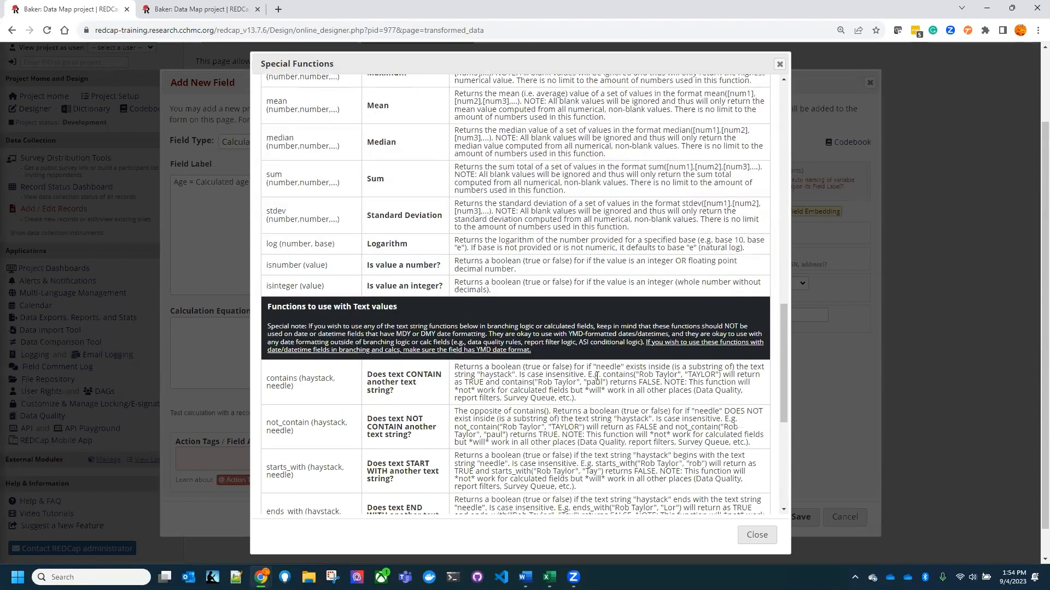
pyautogui.scroll(-2, 616, 381)
pyautogui.scroll(-3, 610, 382)
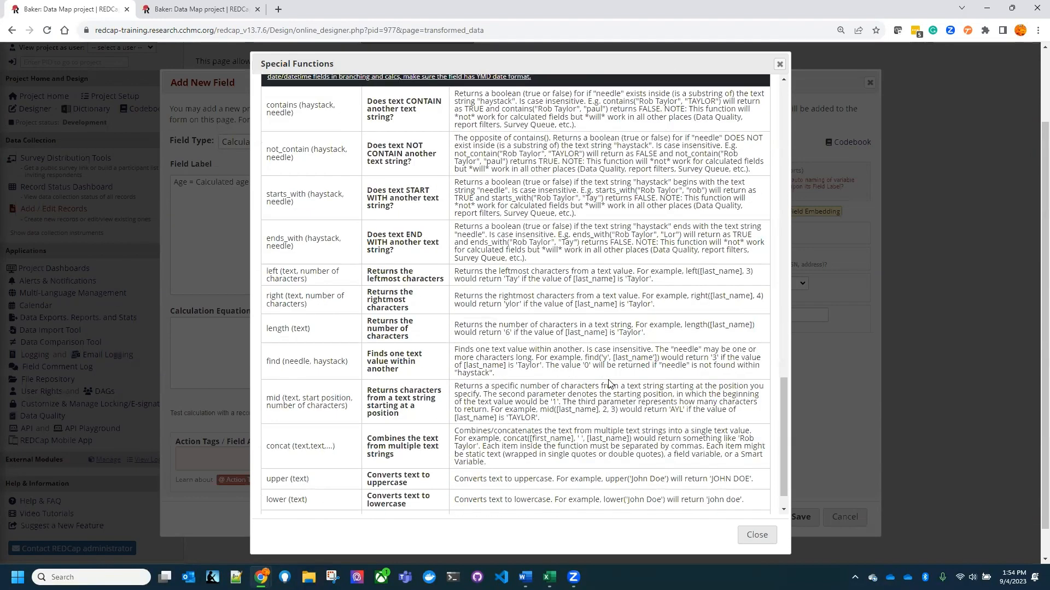
pyautogui.scroll(-1, 582, 382)
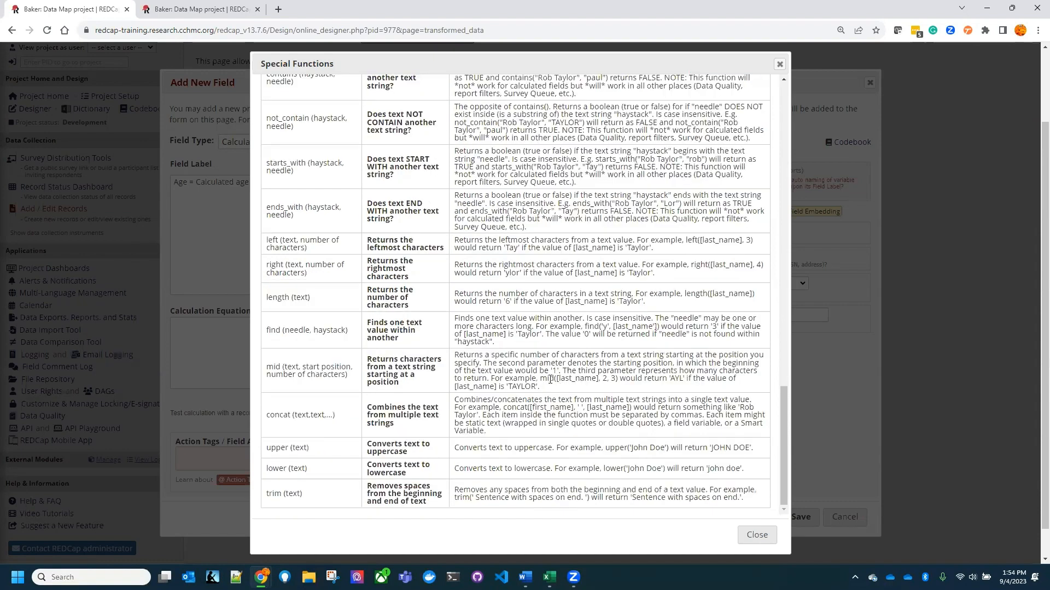
pyautogui.scroll(-1, 548, 379)
pyautogui.scroll(3, 545, 379)
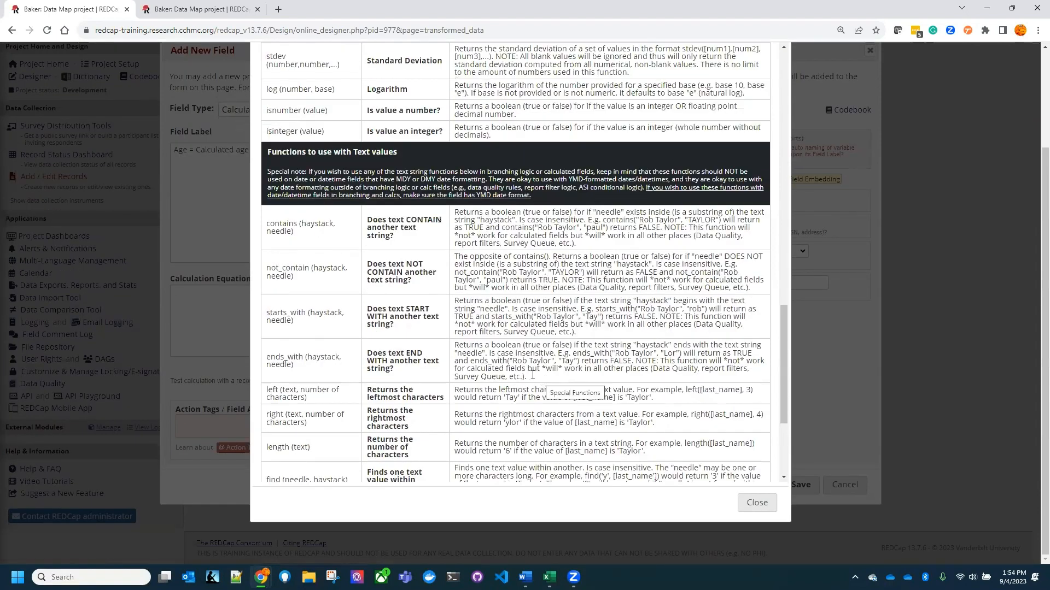
pyautogui.scroll(6, 533, 376)
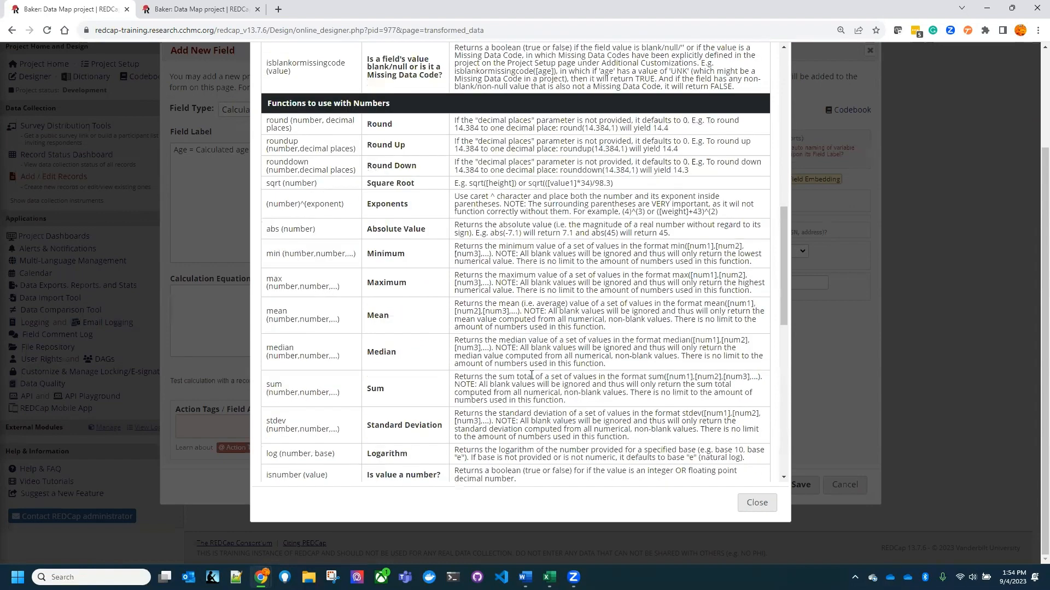
pyautogui.scroll(3, 531, 375)
pyautogui.scroll(2, 530, 375)
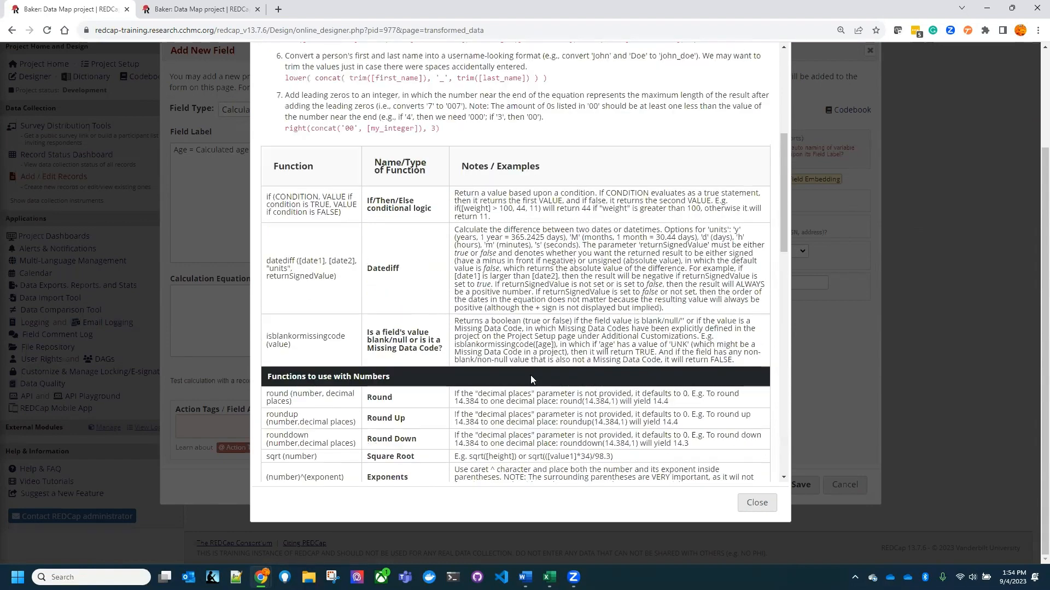
# Copy the example "if([weight] > 100, 44, 11)" from the Special Functions reference into the new field's equation.
pyautogui.scroll(3, 530, 376)
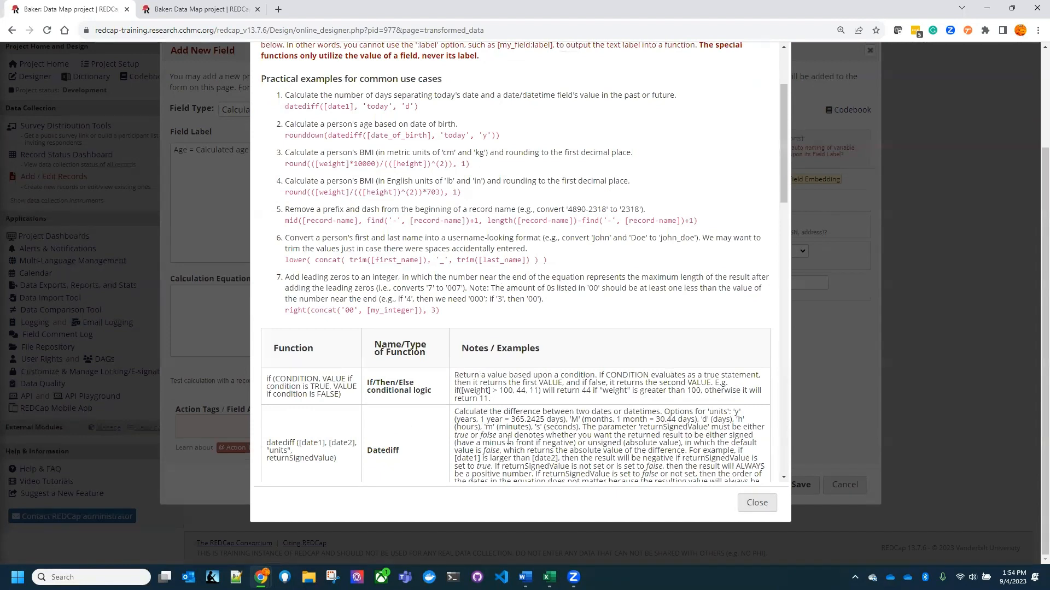
pyautogui.moveTo(541, 390); pyautogui.dragTo(455, 394)
pyautogui.hotkey('ctrl', 'c')
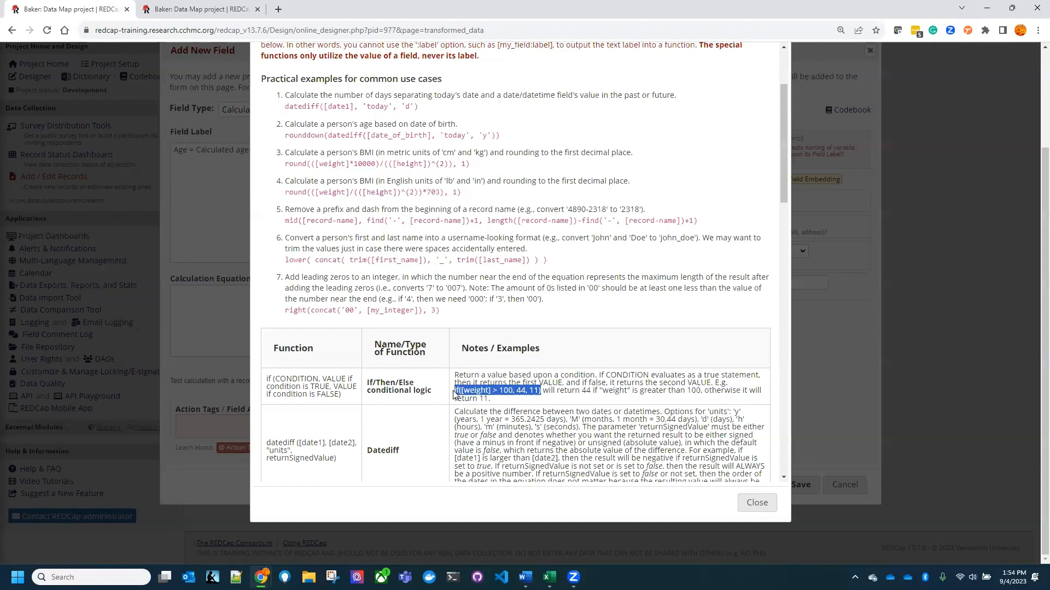
pyautogui.click(757, 502)
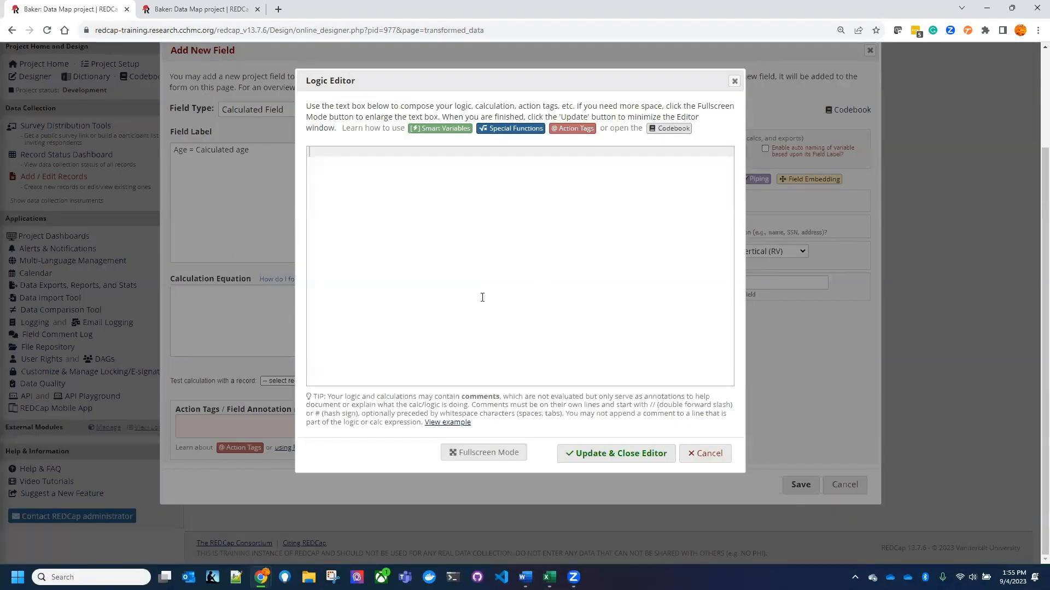
pyautogui.hotkey('ctrl', 'v')
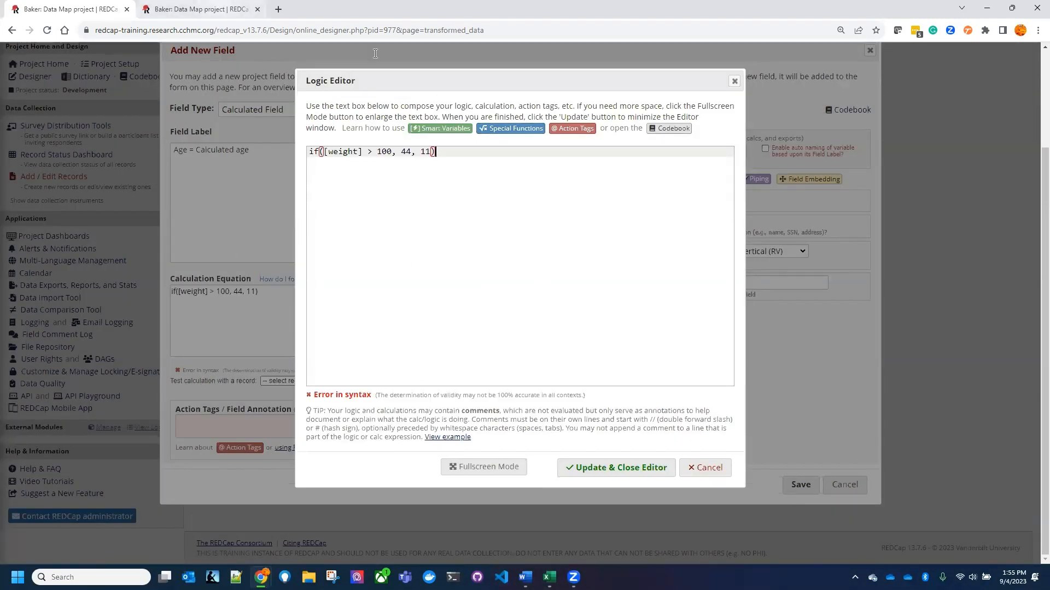
# Check the variable name in the codebook and replace "weight" with "calc_age" in the if condition.
pyautogui.click(195, 9)
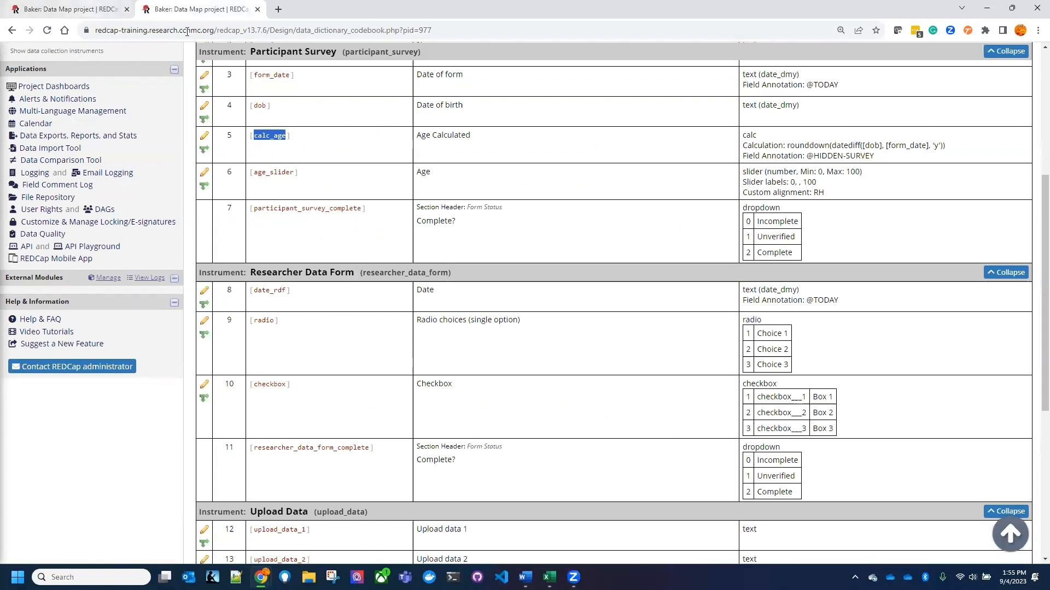
pyautogui.click(112, 9)
pyautogui.hotkey('ctrl', 'Left')
pyautogui.hotkey('ctrl', 'Left')
pyautogui.hotkey('ctrl', 'Left')
pyautogui.hotkey('ctrl', 'Left')
pyautogui.hotkey('ctrl', 'Left')
pyautogui.hotkey('ctrl', 'Left')
pyautogui.hotkey('ctrl', 'Left')
pyautogui.hotkey('ctrl', 'Left')
pyautogui.hotkey('ctrl', 'Left')
pyautogui.hotkey('ctrl', 'Left')
pyautogui.hotkey('ctrl', 'shift', 'Left')
pyautogui.hotkey('ctrl', 'shift', 'Left')
pyautogui.hotkey('shift', 'Right')
pyautogui.hotkey('shift', 'Right')
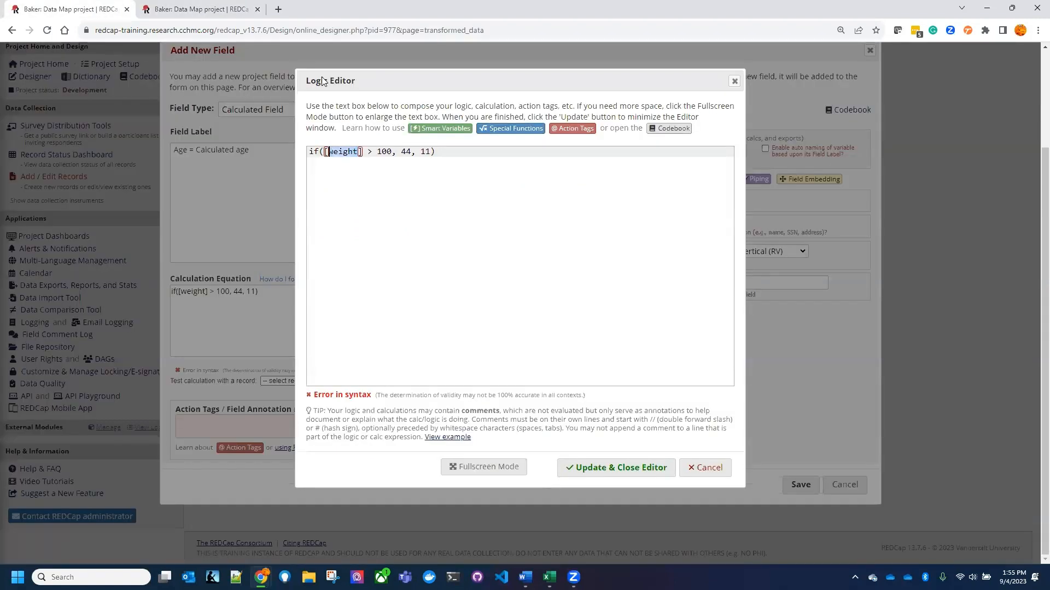
pyautogui.write('calc_age')
pyautogui.press('Right')
pyautogui.press('Right')
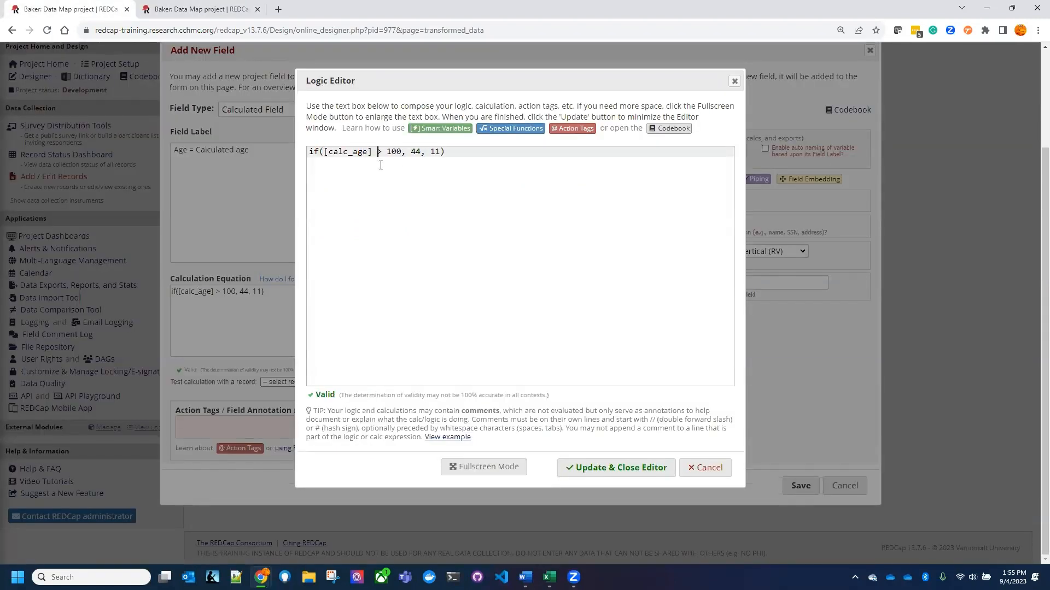
# Add an equals comparison after [calc_age] and insert the age_slider variable name copied from the codebook.
pyautogui.write('=[')
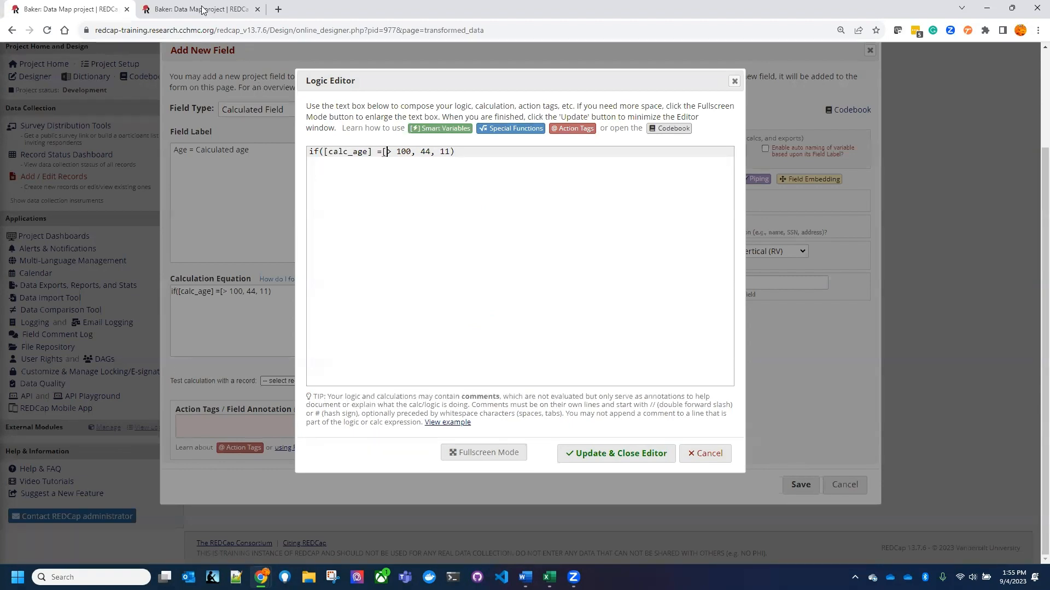
pyautogui.click(202, 9)
pyautogui.moveTo(296, 173); pyautogui.dragTo(254, 181)
pyautogui.hotkey('ctrl', 'c')
pyautogui.click(99, 5)
pyautogui.hotkey('ctrl', 'v')
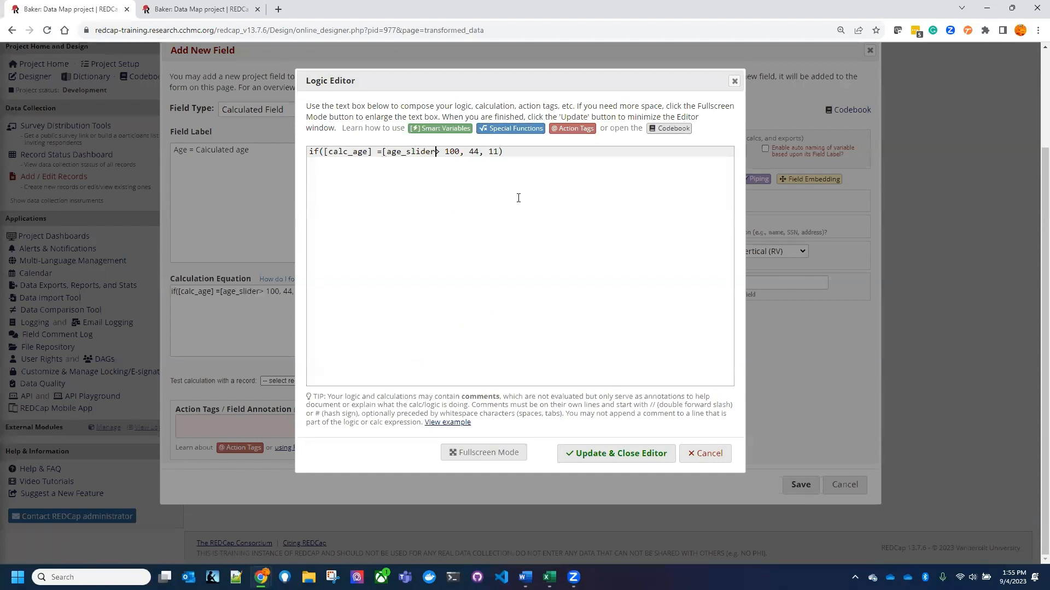
# Complete the equation as "if([calc_age] = [age_slider], 1, 0)" and remove the leftover example text.
pyautogui.write('], ')
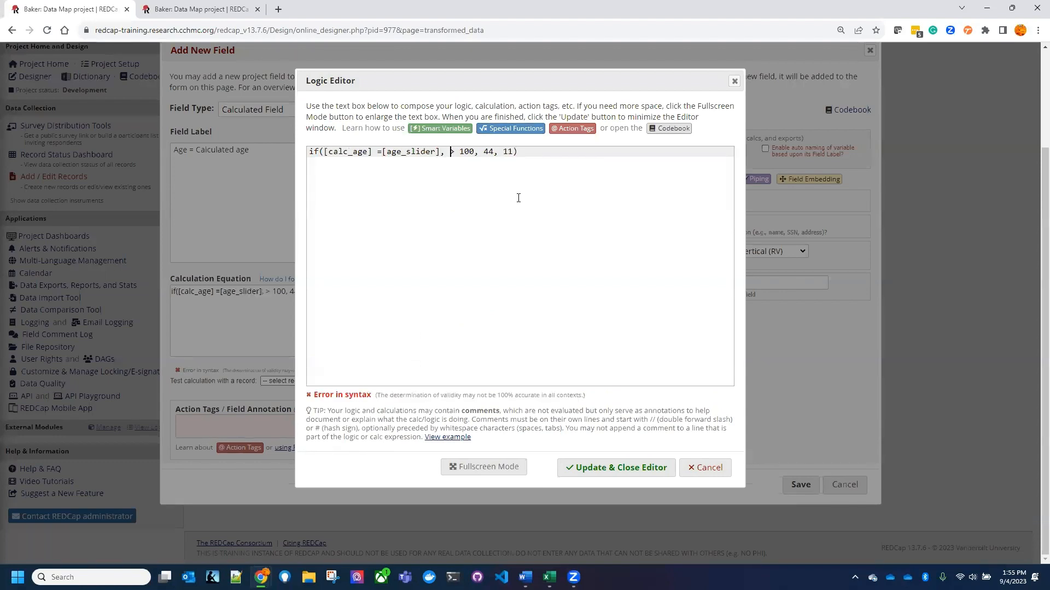
pyautogui.write('1, 0)')
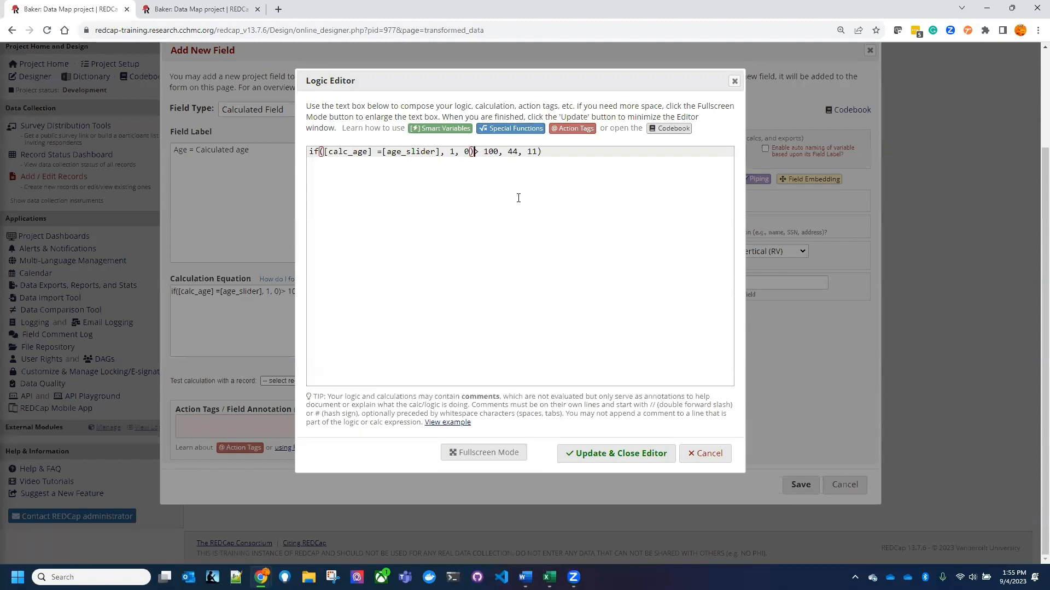
pyautogui.press('Delete')
pyautogui.press('Delete')
pyautogui.press('Delete')
pyautogui.press('Delete')
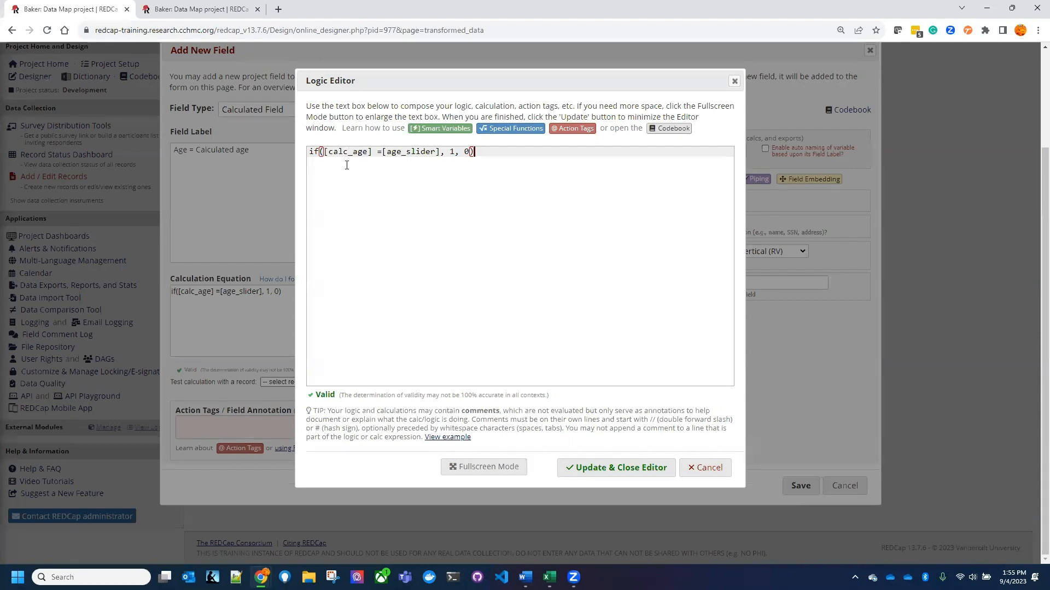
pyautogui.hotkey('ctrl', 'z')
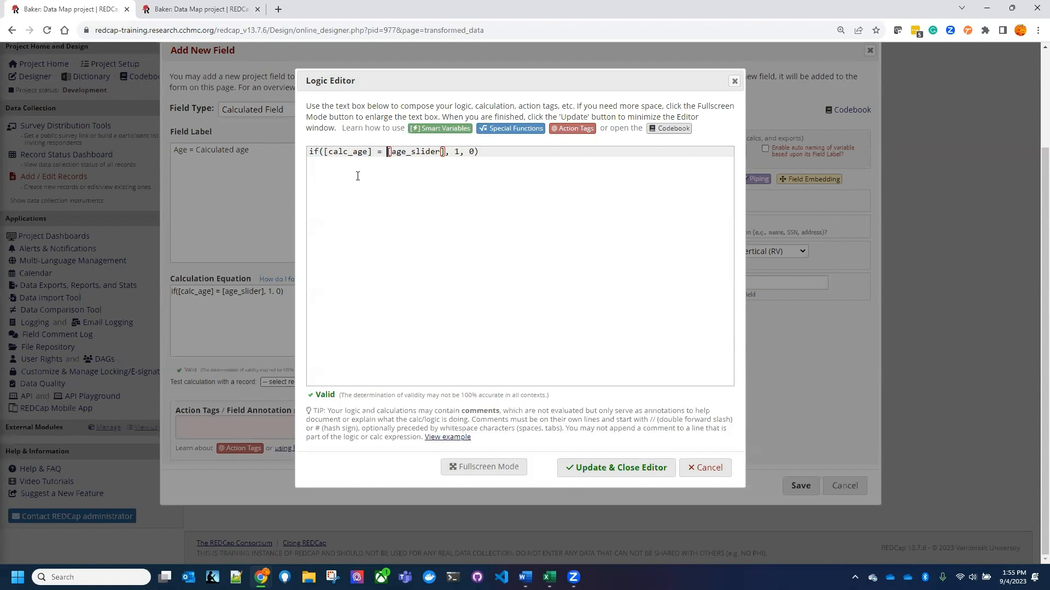
# Review the two variables compared in the if equation and its true and false return values.
pyautogui.press('Left')
pyautogui.press('Left')
pyautogui.press('Left')
pyautogui.press('Left')
pyautogui.hotkey('shift', 'Left')
pyautogui.hotkey('shift', 'Left')
pyautogui.hotkey('shift', 'Left')
pyautogui.hotkey('shift', 'Left')
pyautogui.hotkey('shift', 'Left')
pyautogui.hotkey('shift', 'Left')
pyautogui.hotkey('shift', 'Left')
pyautogui.hotkey('shift', 'Left')
pyautogui.press('Right')
pyautogui.press('Right')
pyautogui.press('Right')
pyautogui.press('Right')
pyautogui.press('Right')
pyautogui.press('Right')
pyautogui.hotkey('shift', 'Right')
pyautogui.hotkey('shift', 'Right')
pyautogui.hotkey('shift', 'Right')
pyautogui.hotkey('shift', 'Right')
pyautogui.hotkey('shift', 'Right')
pyautogui.hotkey('shift', 'Right')
pyautogui.hotkey('shift', 'Right')
pyautogui.hotkey('shift', 'Right')
pyautogui.hotkey('shift', 'Right')
pyautogui.hotkey('shift', 'Right')
pyautogui.press('Right')
pyautogui.press('Right')
pyautogui.press('Right')
pyautogui.hotkey('shift', 'Right')
pyautogui.hotkey('shift', 'Right')
pyautogui.press('Right')
pyautogui.press('Right')
pyautogui.hotkey('shift', 'Right')
pyautogui.hotkey('shift', 'Right')
pyautogui.press('Right')
# Apply the age comparison equation and save the calculated field.
pyautogui.click(601, 469)
pyautogui.click(798, 486)
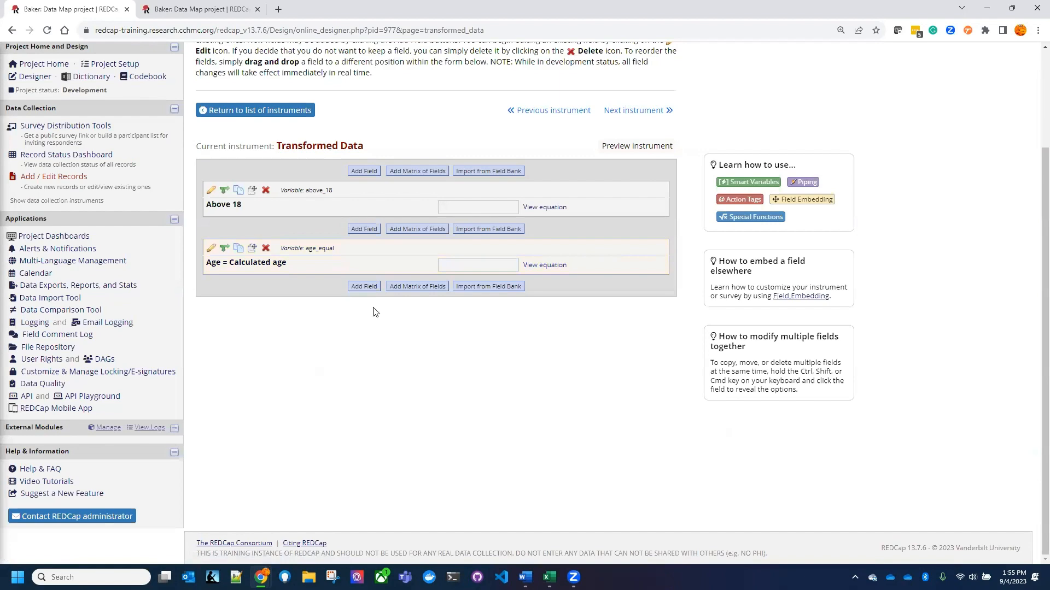
# Start another calculated field, open its equation in the Logic Editor and look up the Sum function in the Special Functions reference.
pyautogui.click(364, 286)
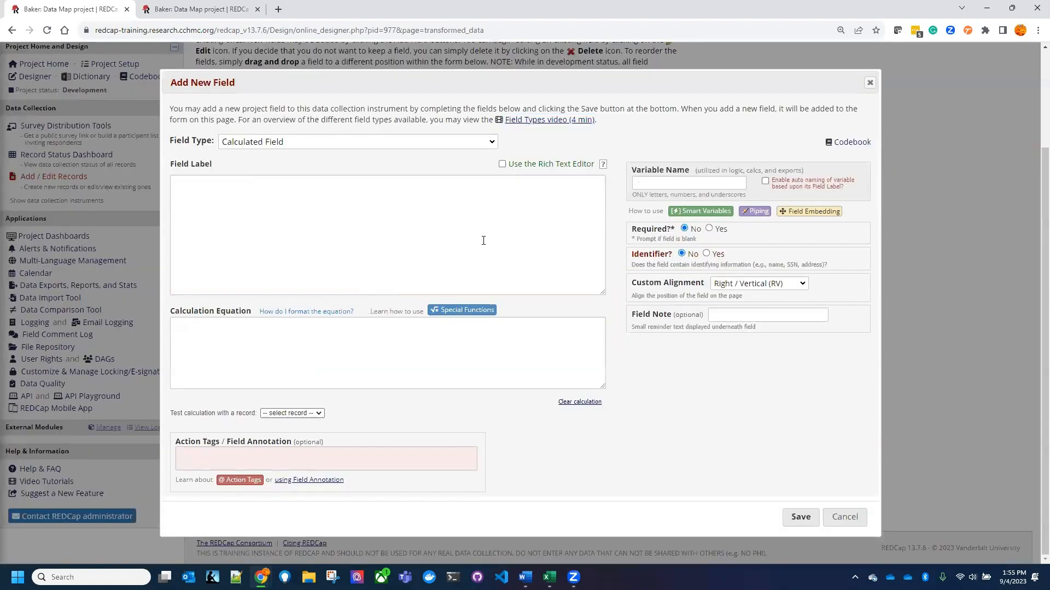
pyautogui.click(445, 359)
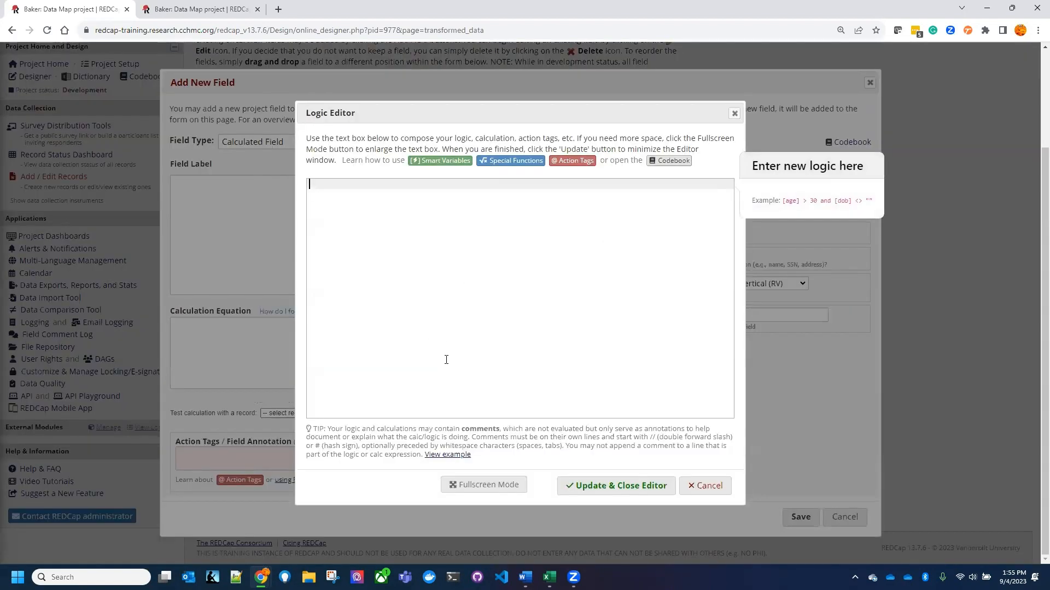
pyautogui.click(509, 161)
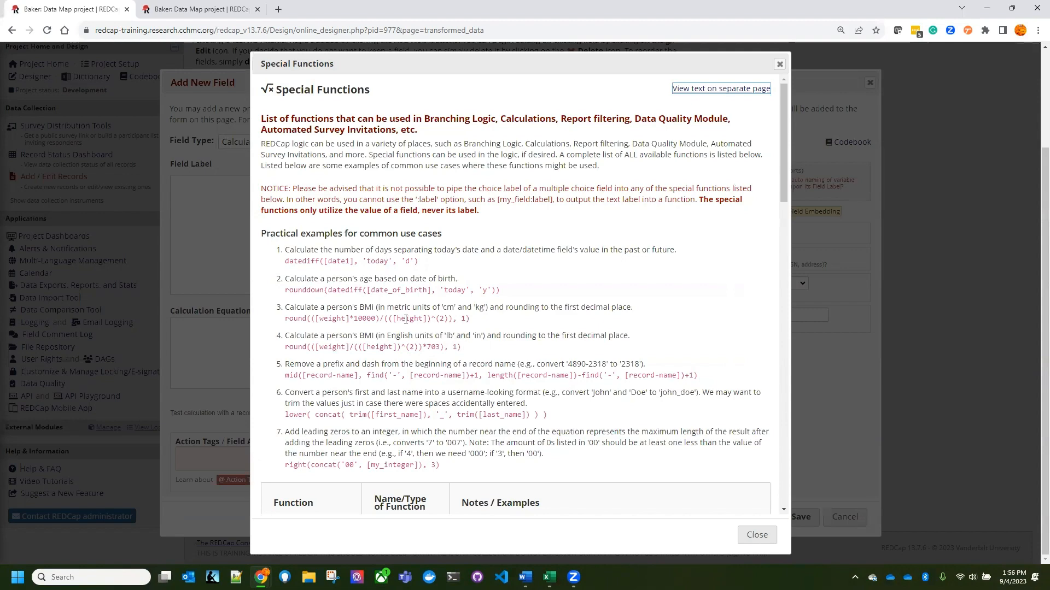
pyautogui.scroll(-2, 407, 318)
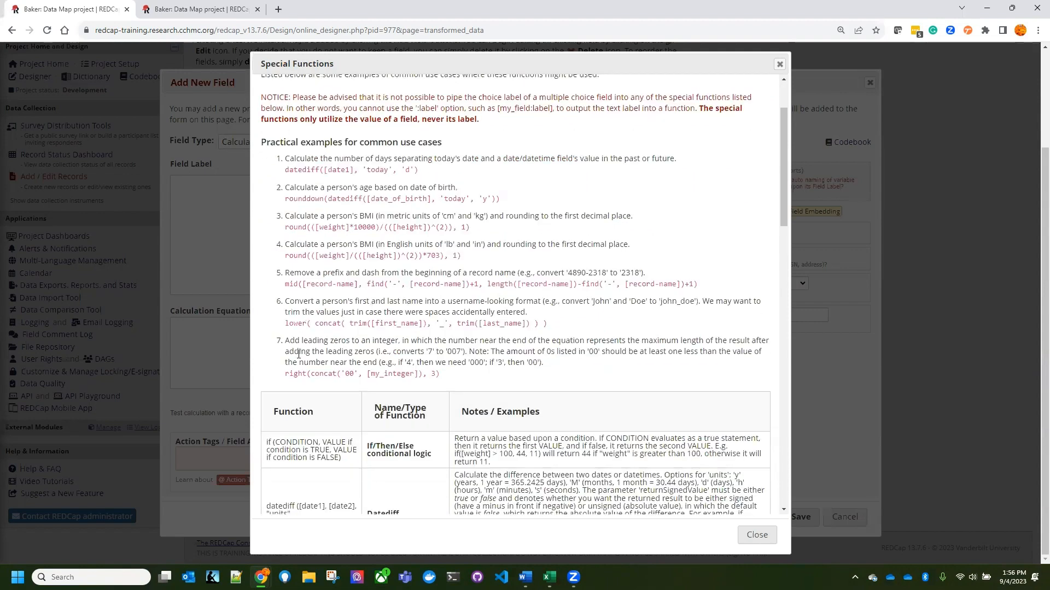
pyautogui.scroll(-7, 367, 353)
pyautogui.scroll(-2, 368, 353)
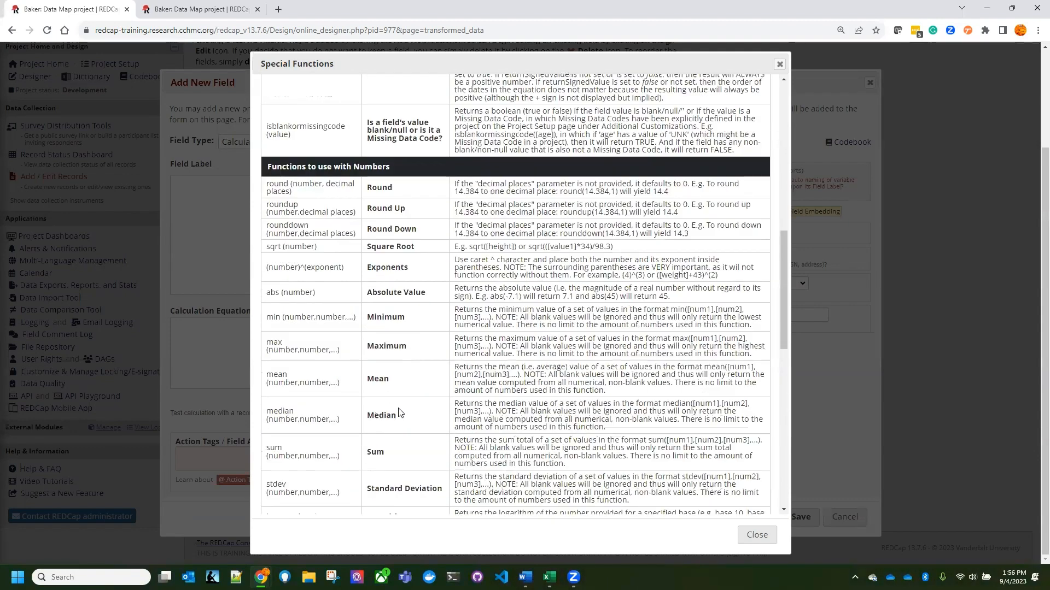
pyautogui.moveTo(390, 456); pyautogui.dragTo(360, 456)
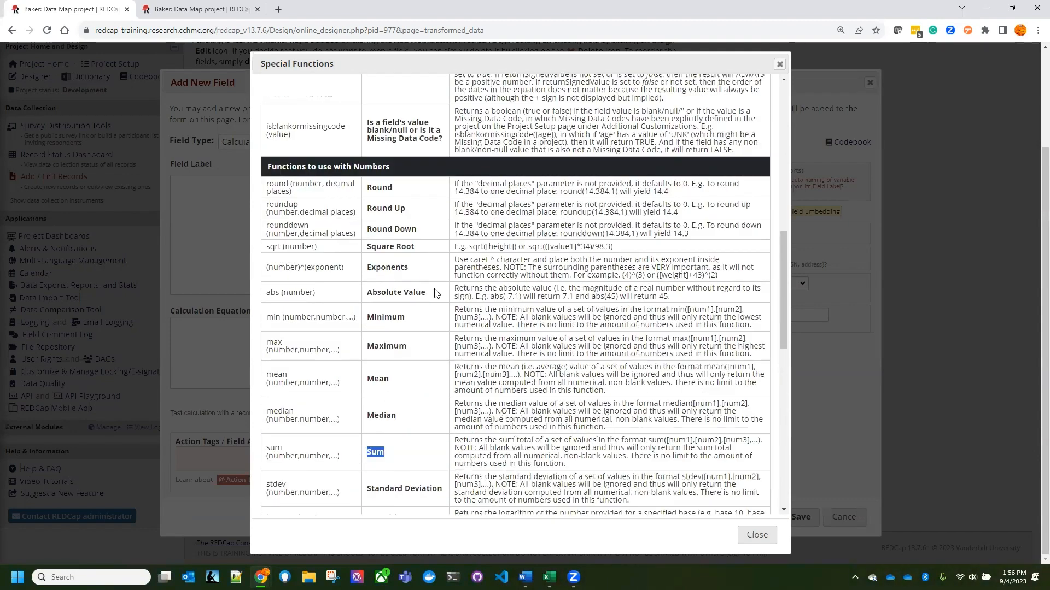
pyautogui.scroll(-2, 528, 416)
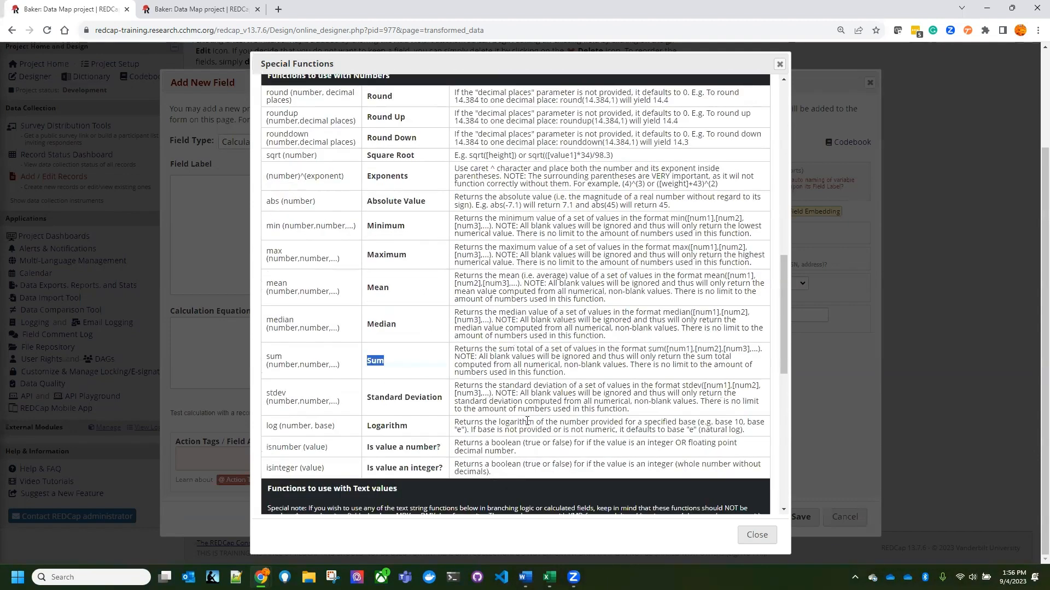
pyautogui.click(757, 534)
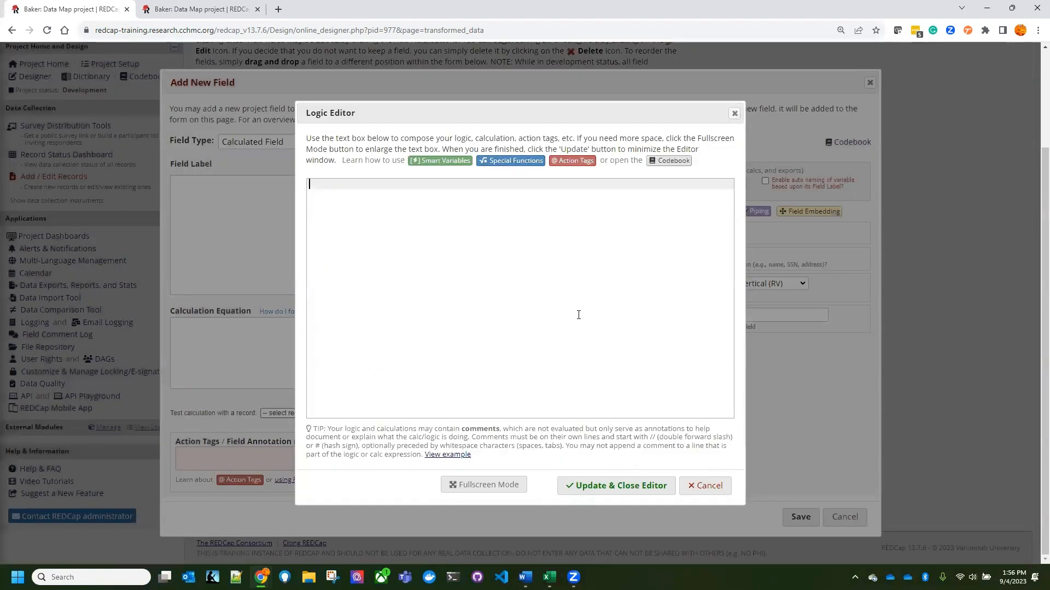
# Begin the equation with "sum([radio], " and add the suggested checkbox field reference after it.
pyautogui.write('Su')
pyautogui.press('BackSpace')
pyautogui.press('BackSpace')
pyautogui.write('su')
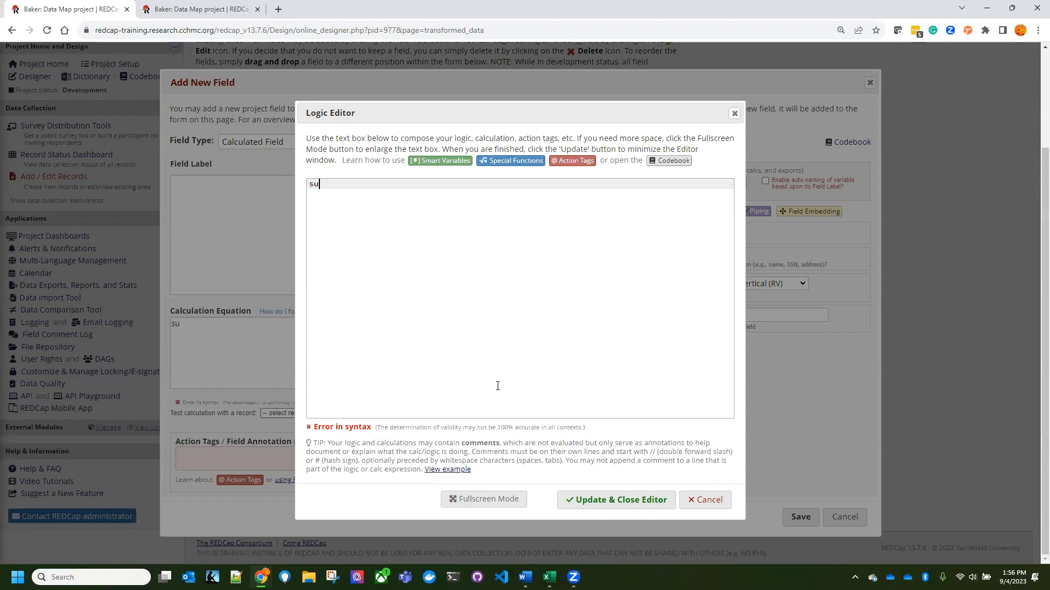
pyautogui.write('m')
pyautogui.press('BackSpace')
pyautogui.write('(')
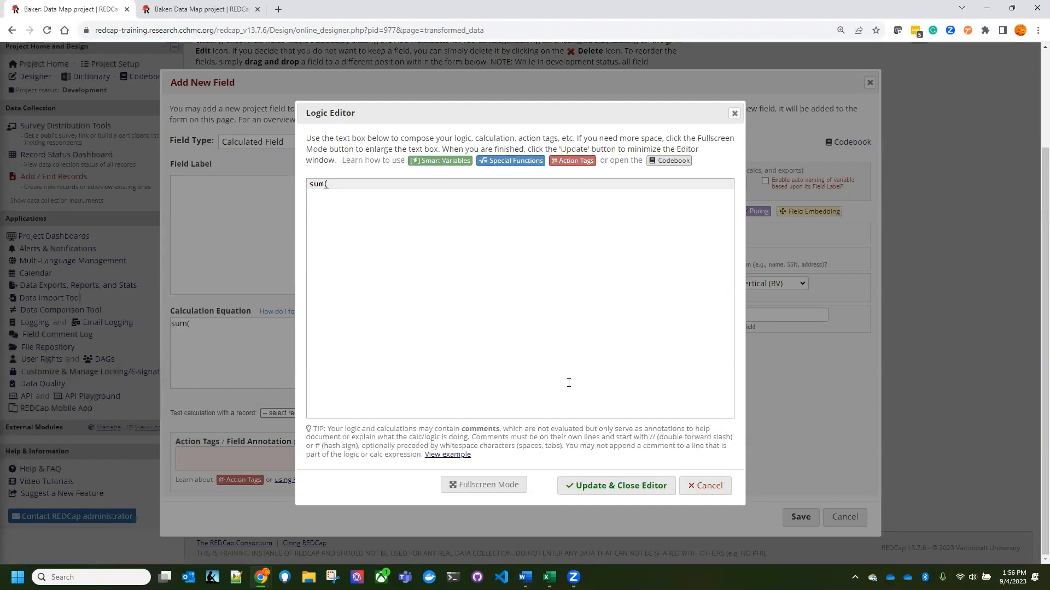
pyautogui.write('[radio], [checlk')
pyautogui.press('BackSpace')
pyautogui.press('BackSpace')
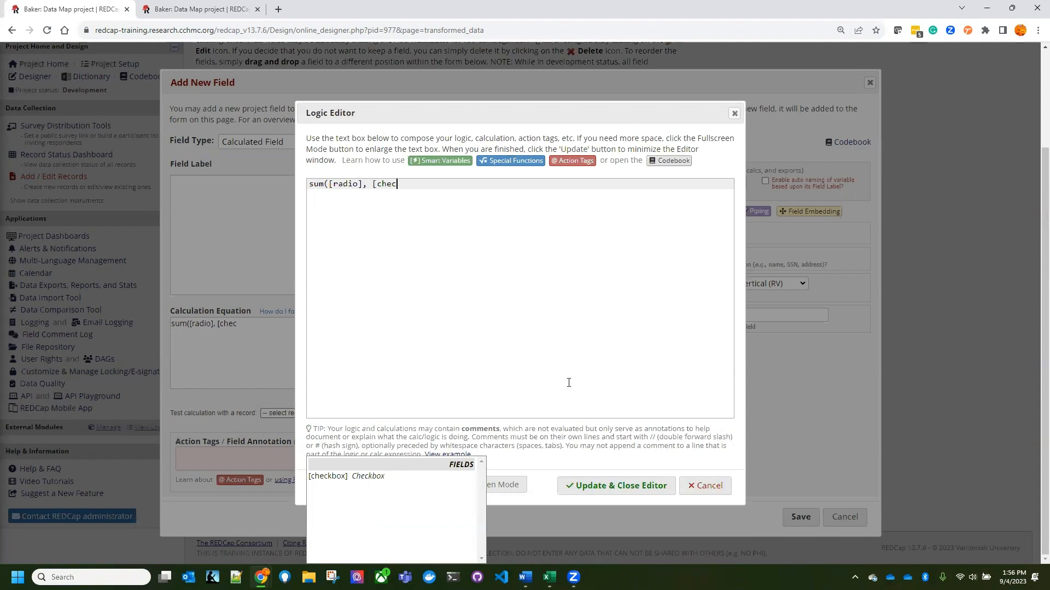
pyautogui.click(361, 476)
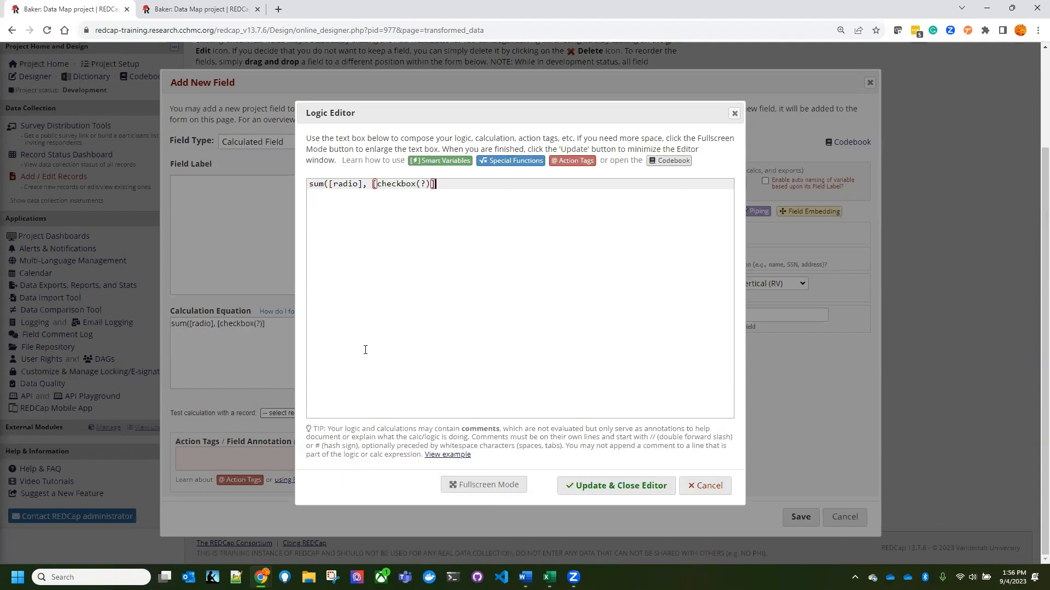
# Check the checkbox field's choice codes in the codebook and return to the equation.
pyautogui.click(426, 184)
pyautogui.click(216, 16)
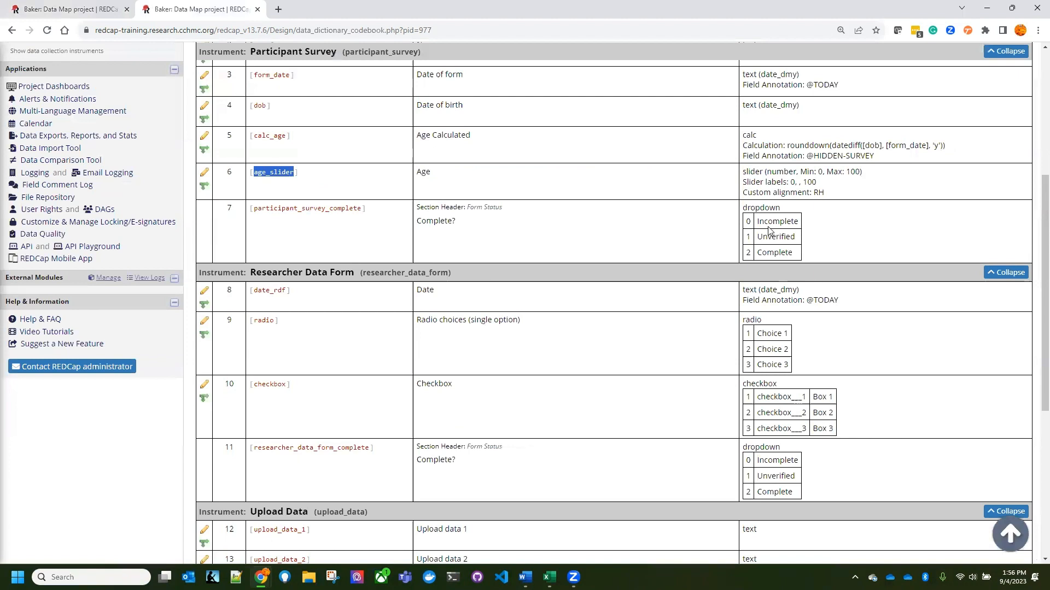
pyautogui.moveTo(766, 412); pyautogui.dragTo(827, 397)
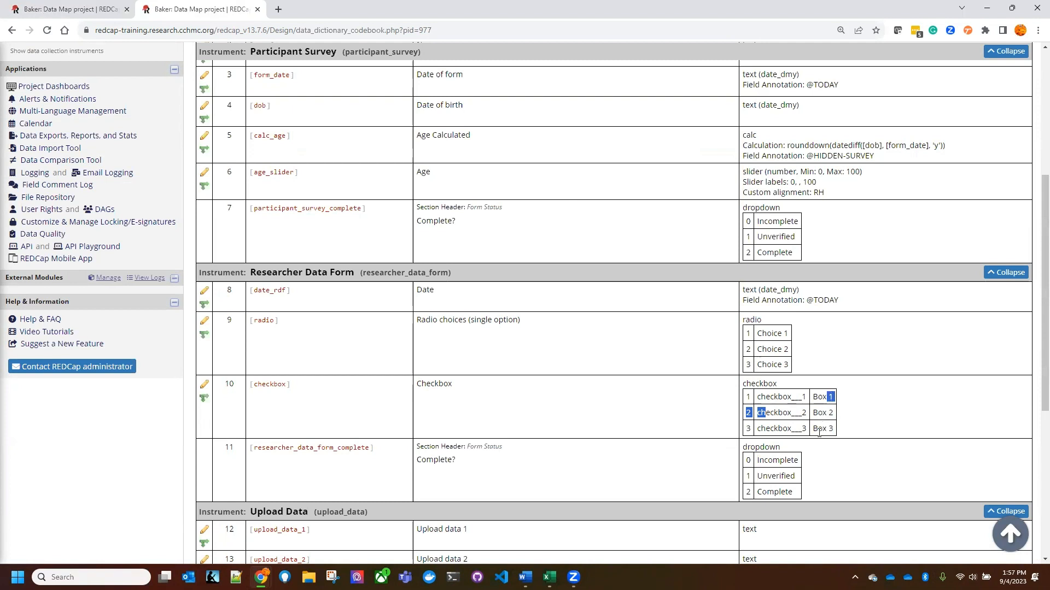
pyautogui.click(44, 12)
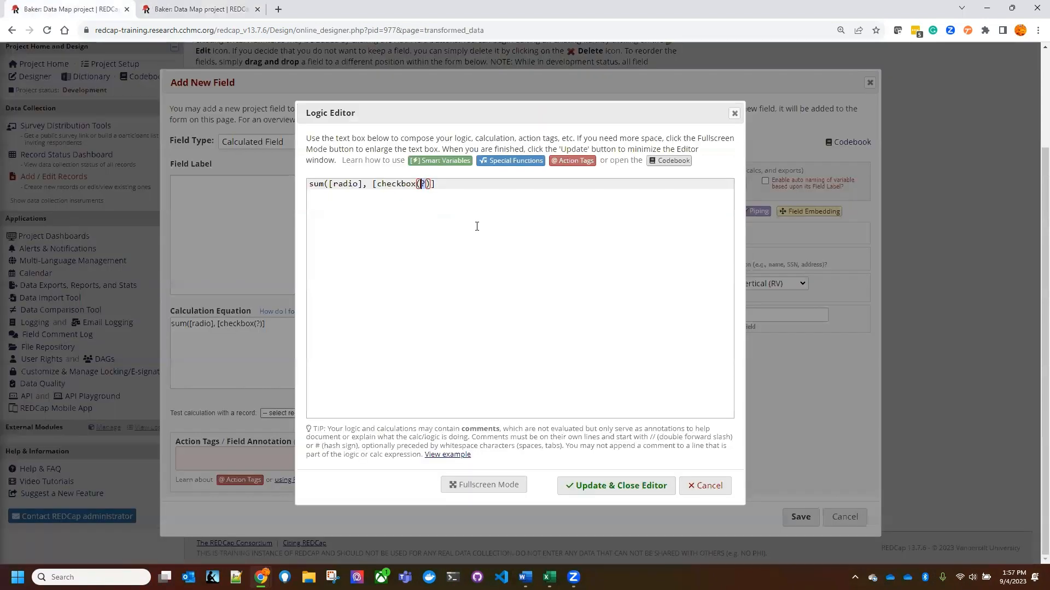
# Set the checkbox reference to choice 1 and replace the [radio] reference with a copy of it.
pyautogui.click(363, 183)
pyautogui.click(429, 185)
pyautogui.press('BackSpace')
pyautogui.write('1')
pyautogui.moveTo(430, 185); pyautogui.dragTo(372, 185)
pyautogui.hotkey('ctrl', 'c')
pyautogui.click(360, 184)
pyautogui.keyDown('shift'); pyautogui.click(330, 184); pyautogui.keyUp('shift')
pyautogui.hotkey('ctrl', 'v')
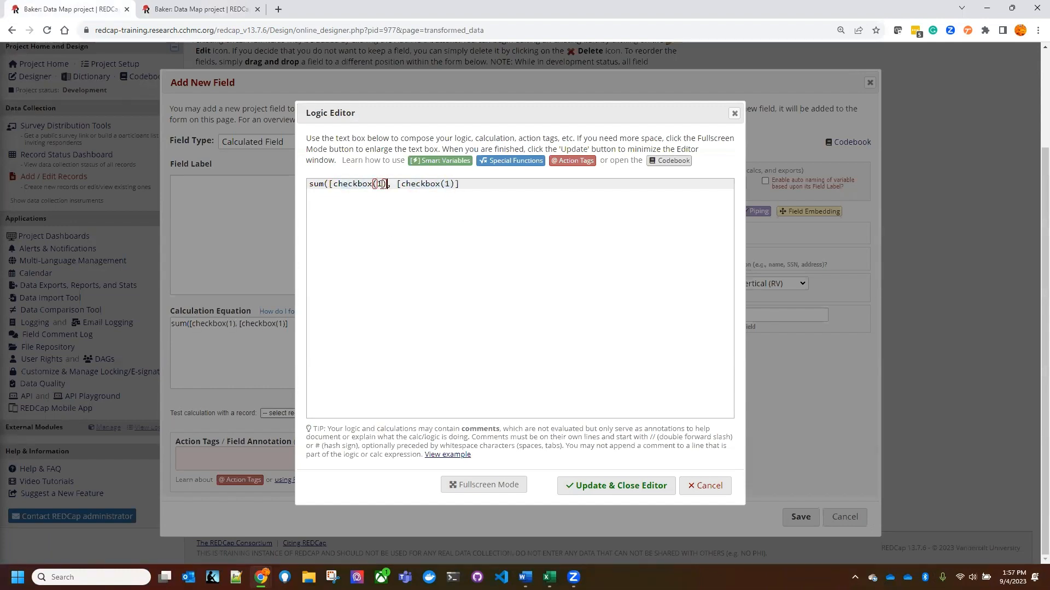
# Change the first checkbox reference to choice 2 and append another checkbox reference for choice 3.
pyautogui.moveTo(383, 184); pyautogui.dragTo(379, 184)
pyautogui.write('2')
pyautogui.click(492, 198)
pyautogui.hotkey('ctrl', 'v')
pyautogui.press('Left')
pyautogui.press('Left')
pyautogui.press('Right')
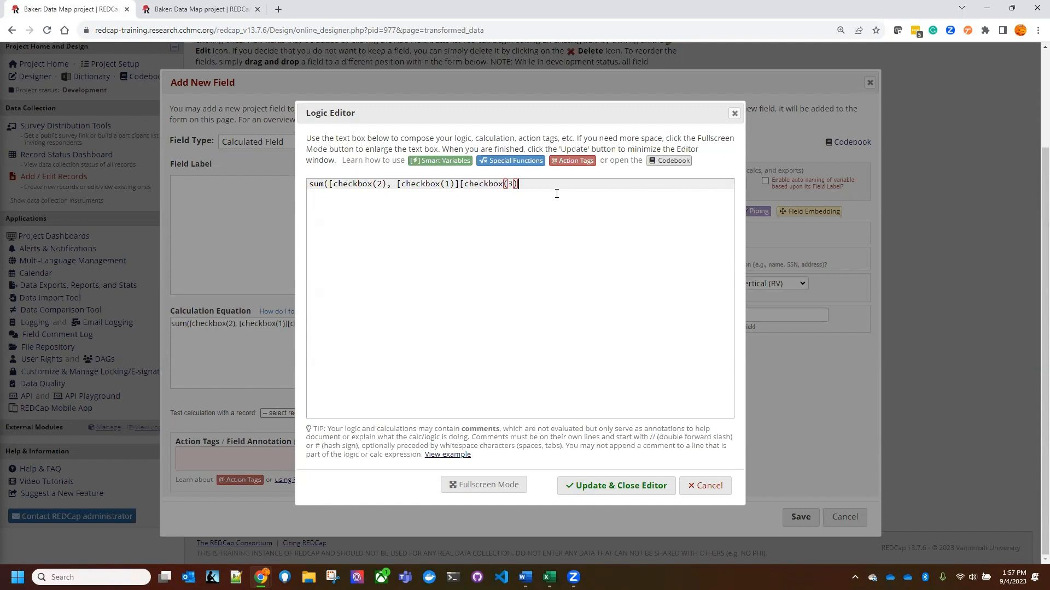
# Fix the brackets and comma so the equation reads "sum([checkbox(2)], [checkbox(1)],[checkbox(3)])" and apply it to the field.
pyautogui.write(')')
pyautogui.click(384, 184)
pyautogui.write(']')
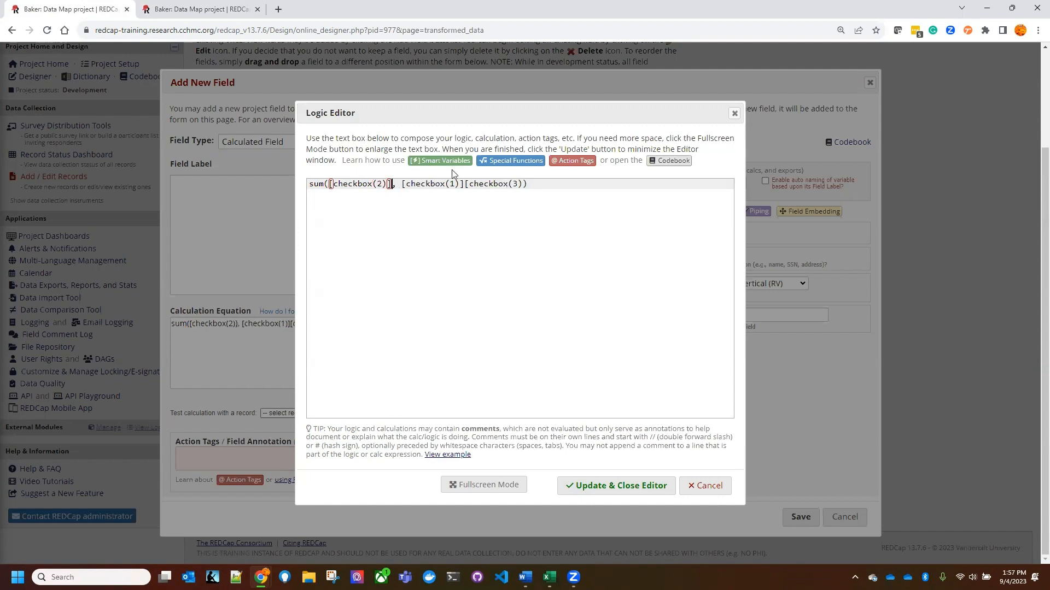
pyautogui.click(465, 185)
pyautogui.write(',')
pyautogui.click(556, 185)
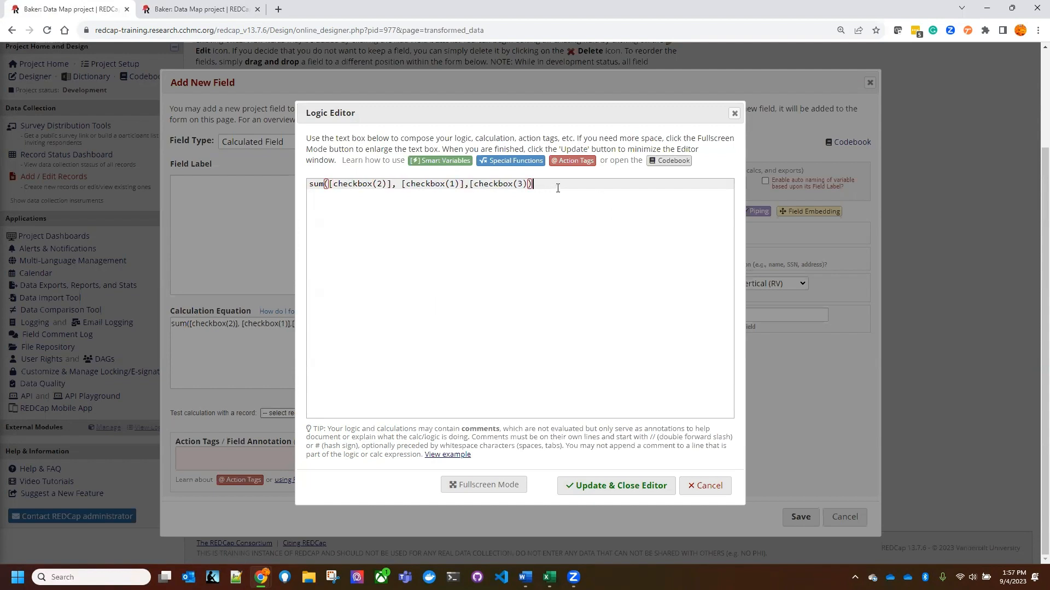
pyautogui.click(527, 185)
pyautogui.write(']')
pyautogui.click(521, 336)
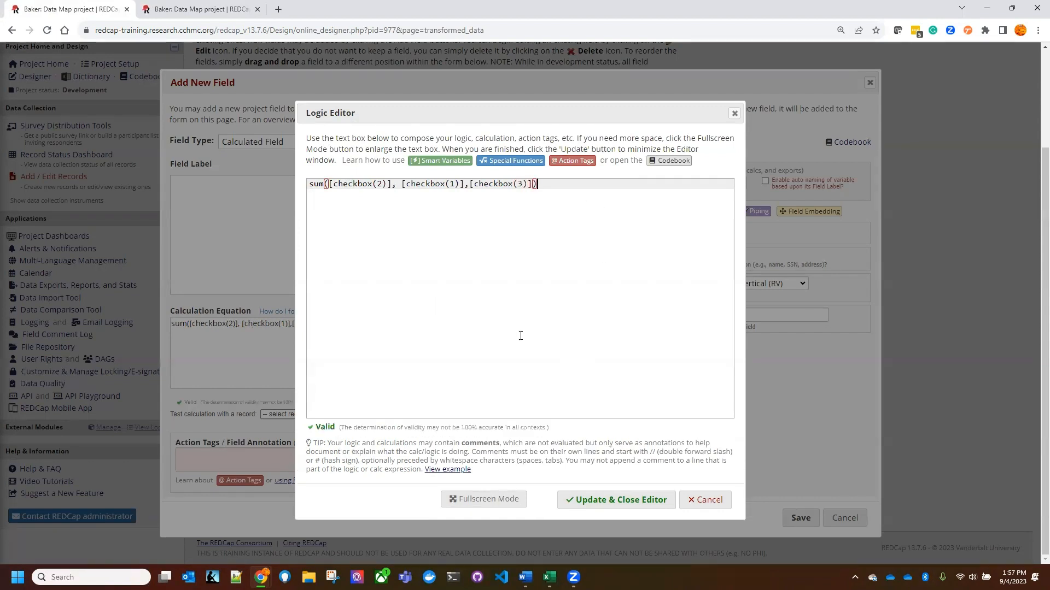
pyautogui.click(621, 506)
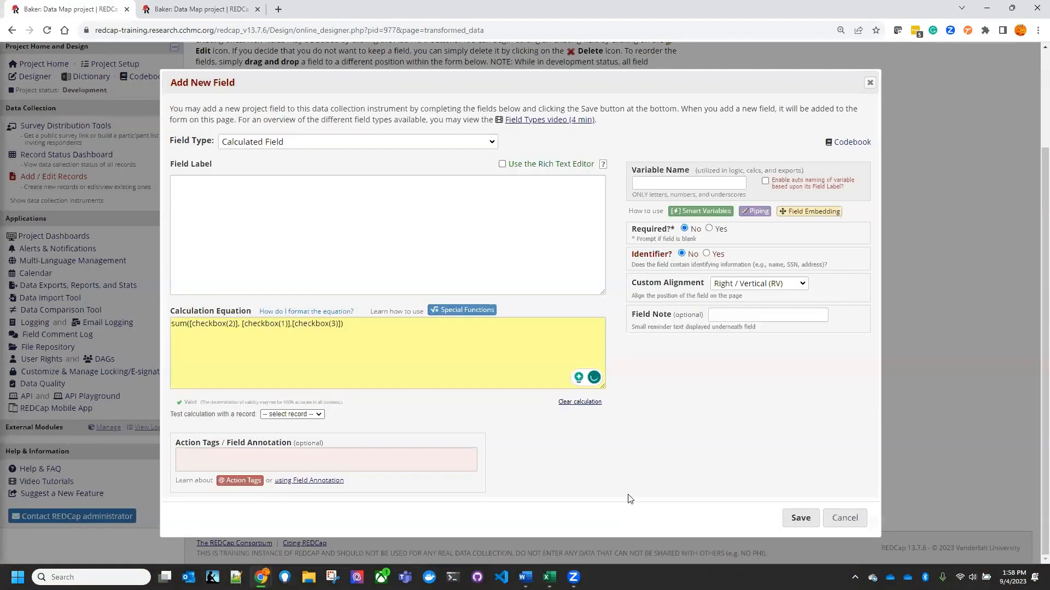
# Label the calculated field "sum checkbox", name its variable sum_checkbox, and save it.
pyautogui.click(289, 218)
pyautogui.write('sum c')
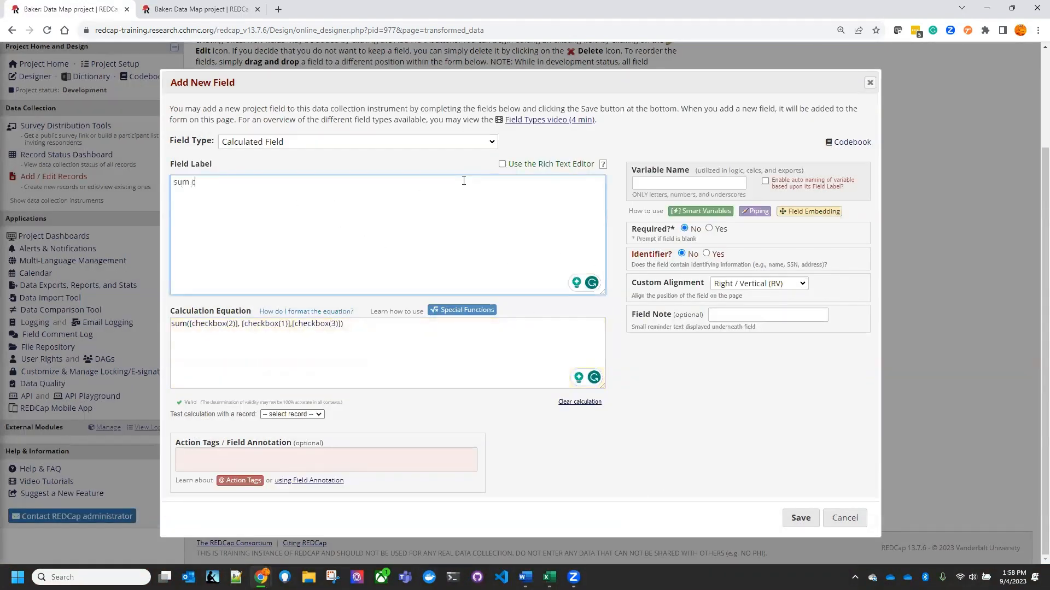
pyautogui.write('heckbox')
pyautogui.moveTo(263, 187); pyautogui.dragTo(158, 180)
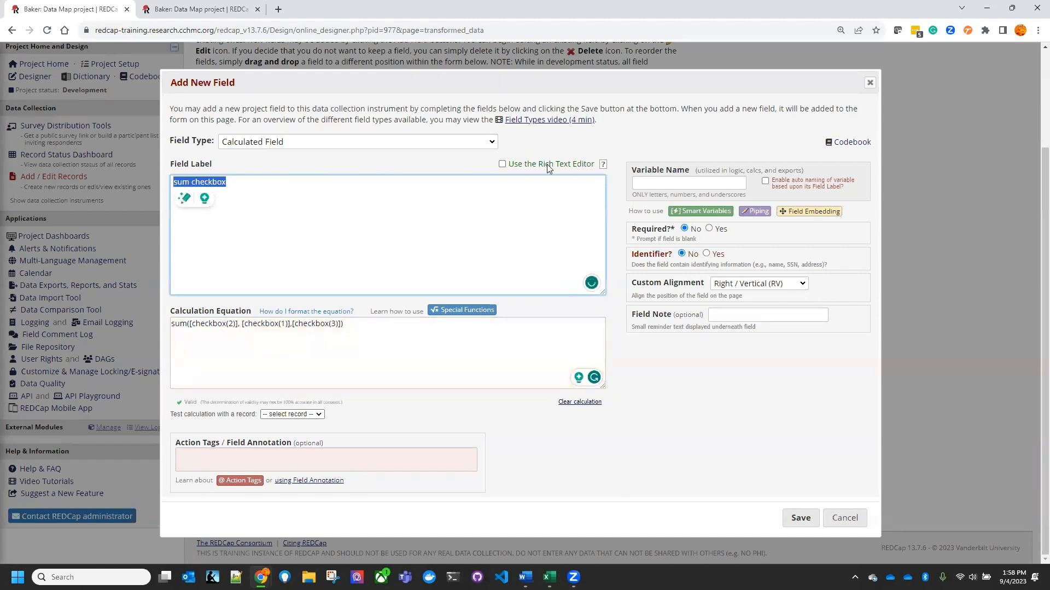
pyautogui.click(807, 545)
pyautogui.click(799, 518)
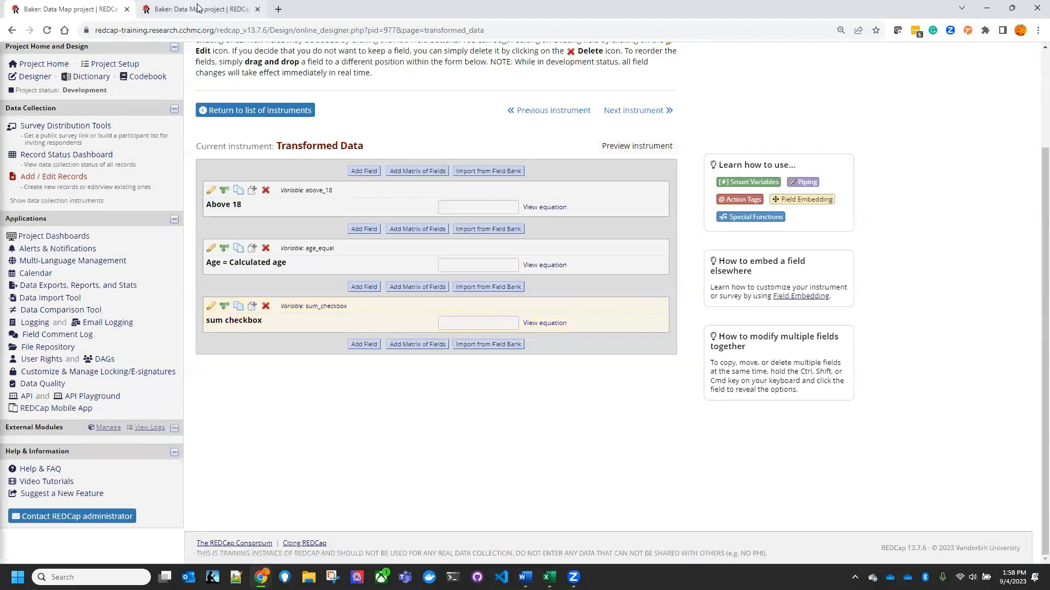
# Start a radio-button field labelled "Record Status" in the Record management instrument.
pyautogui.click(636, 110)
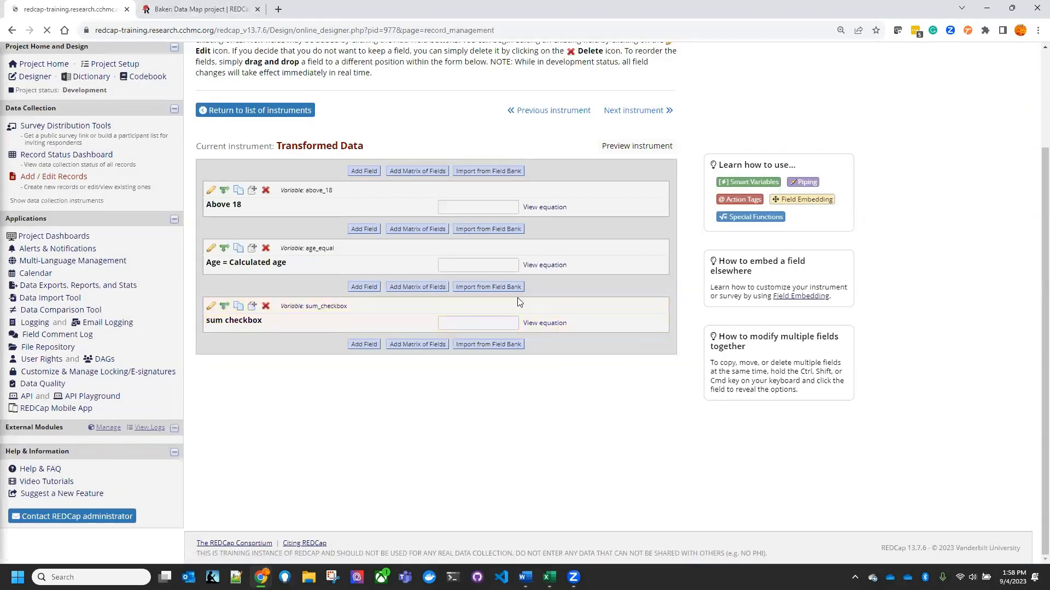
pyautogui.click(369, 298)
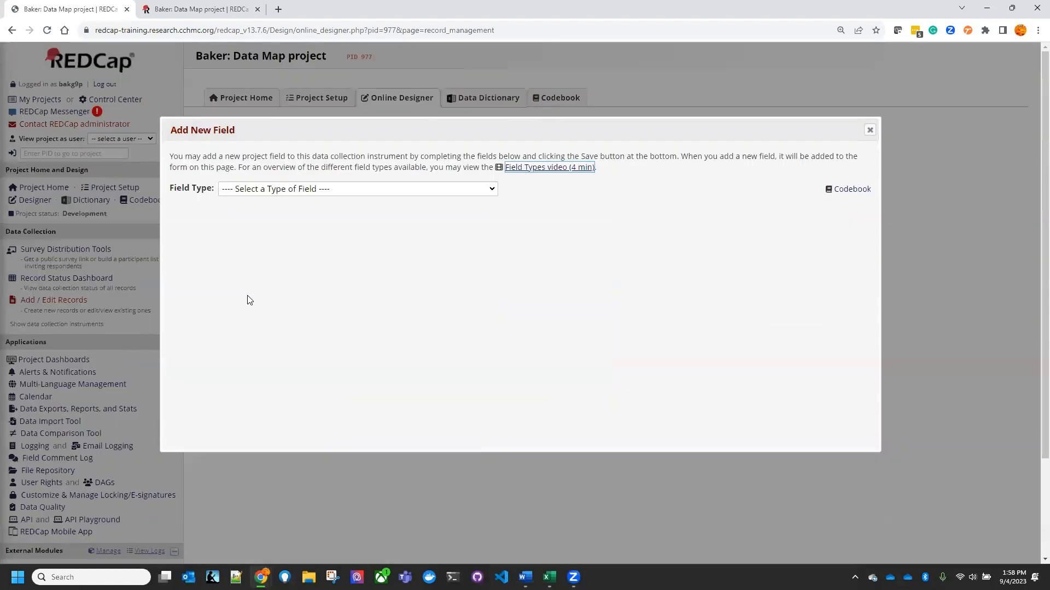
pyautogui.click(257, 189)
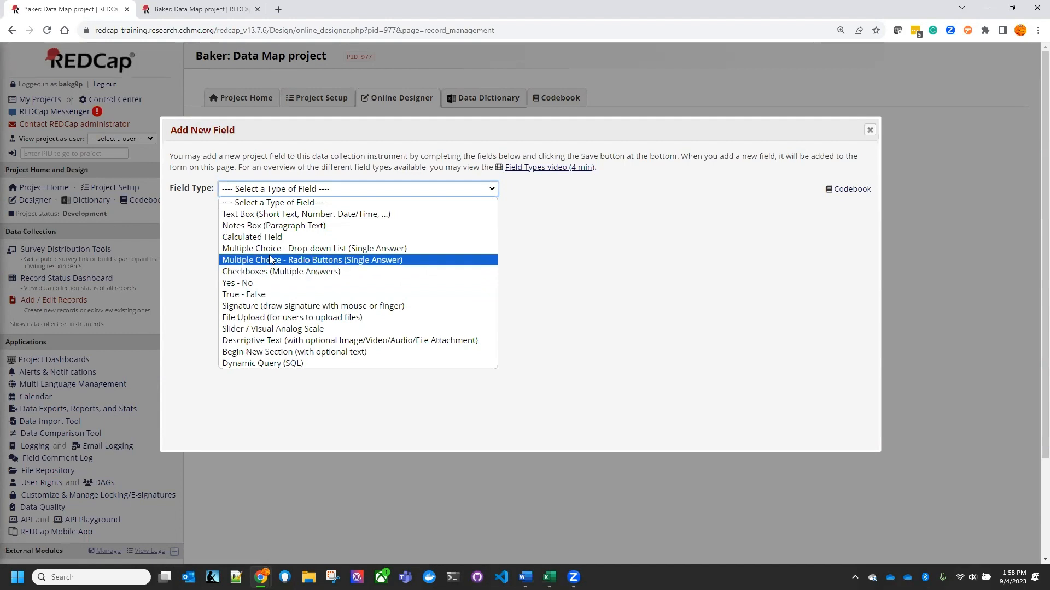
pyautogui.click(307, 261)
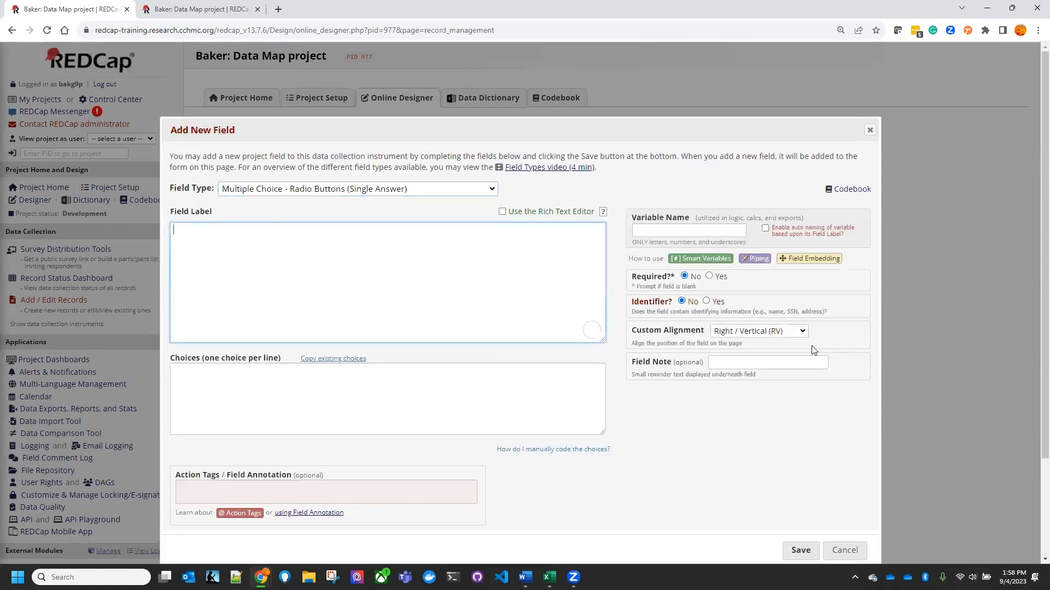
pyautogui.write('Record Status')
# Define the Record Status choices as "1, Active" and "0, Inactive".
pyautogui.press('Tab')
pyautogui.press('Tab')
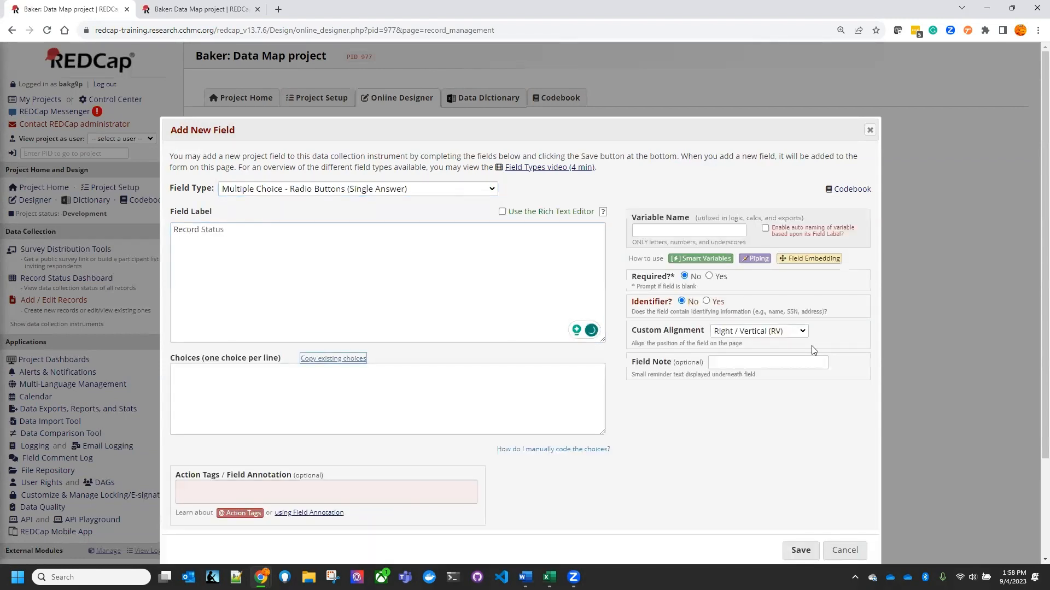
pyautogui.write('1')
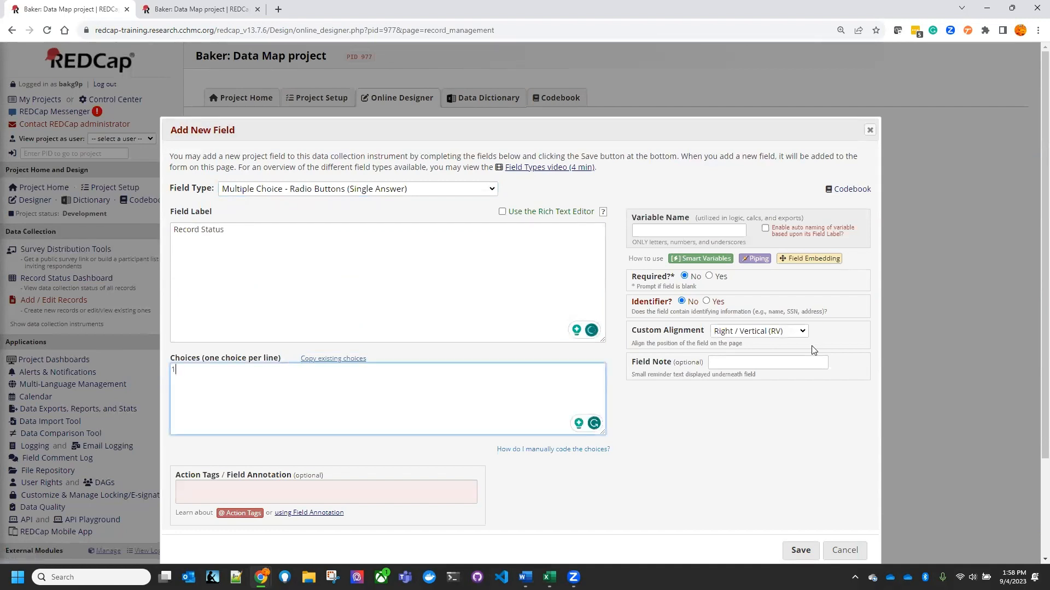
pyautogui.write(', Active')
pyautogui.press('Return')
pyautogui.write('0')
pyautogui.write('Inac')
# Reuse the field label as the variable name record_status and save the field.
pyautogui.moveTo(252, 265); pyautogui.dragTo(167, 232)
pyautogui.hotkey('ctrl', 'c')
pyautogui.click(676, 230)
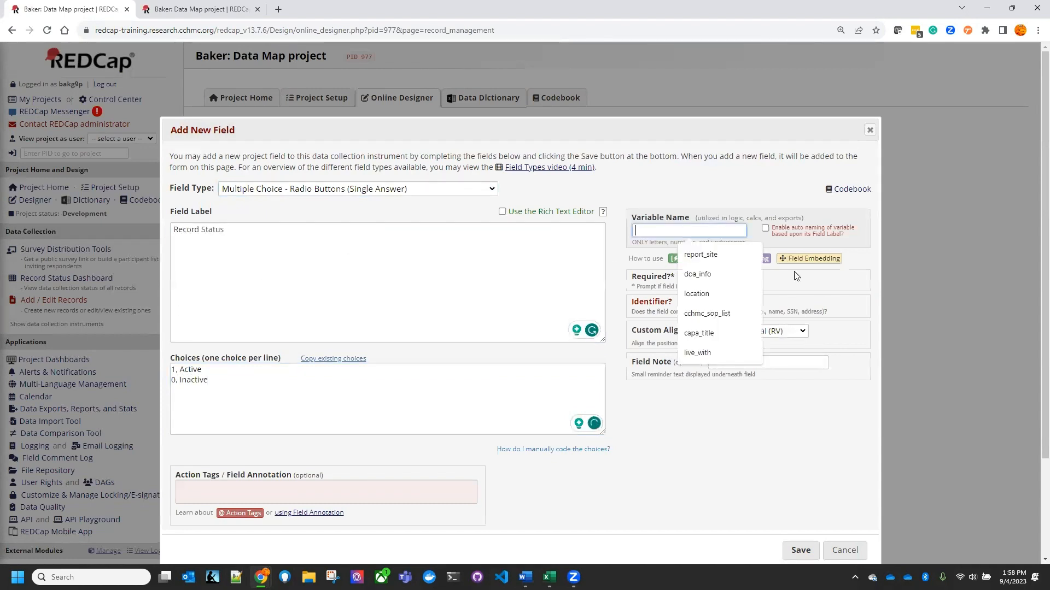
pyautogui.hotkey('ctrl', 'v')
pyautogui.click(728, 455)
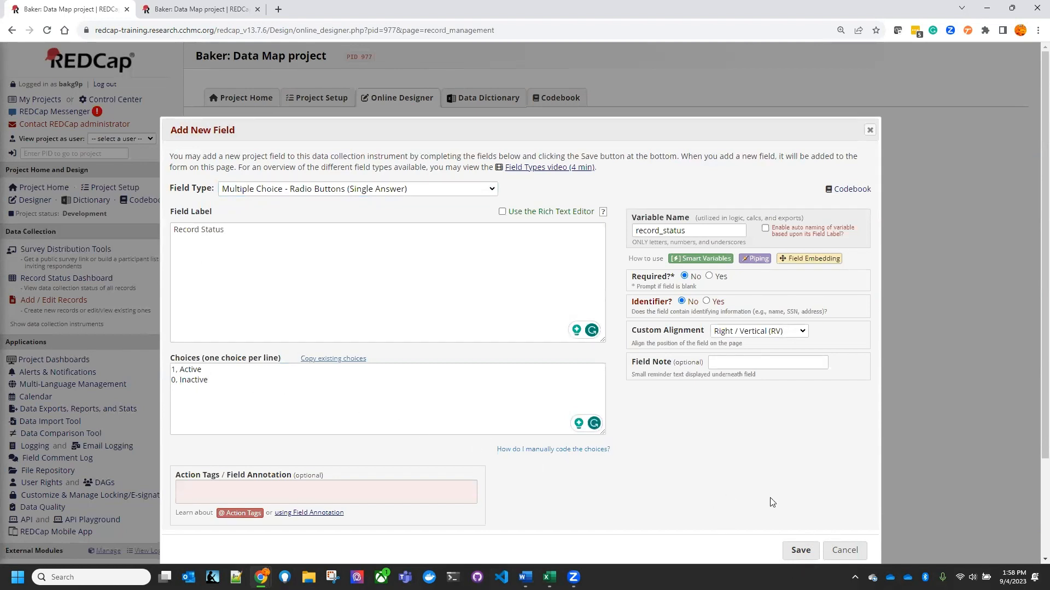
pyautogui.click(801, 550)
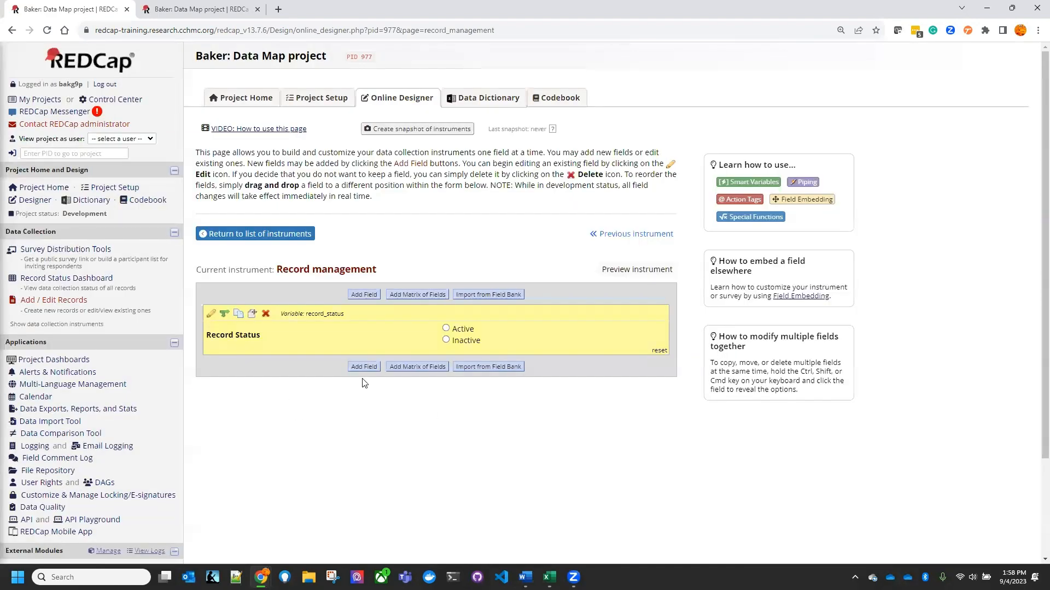
# Add another field below Record Status with the label "Why is this record inactive?".
pyautogui.click(361, 367)
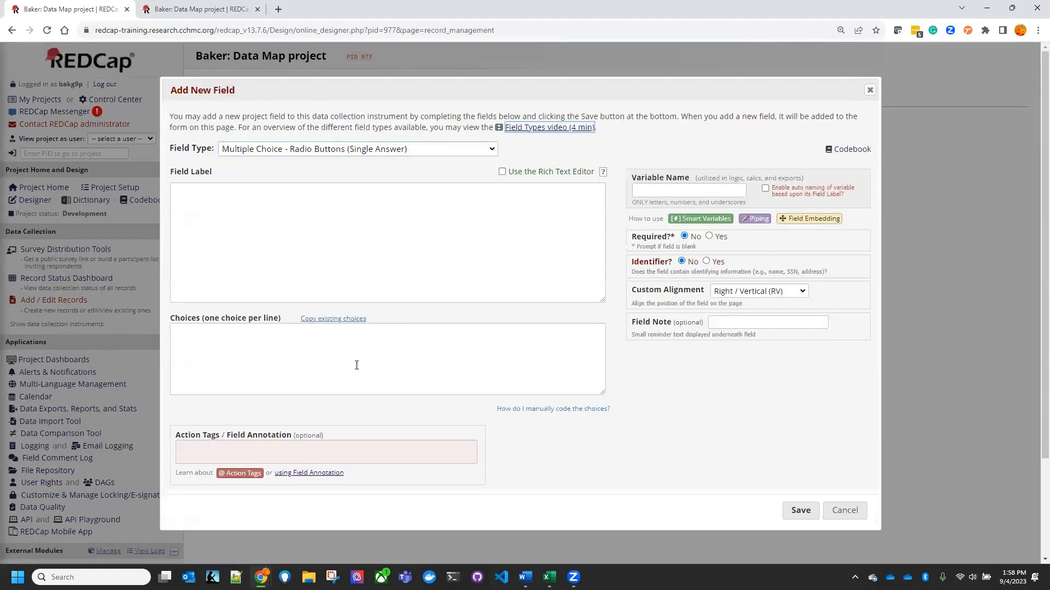
pyautogui.click(325, 226)
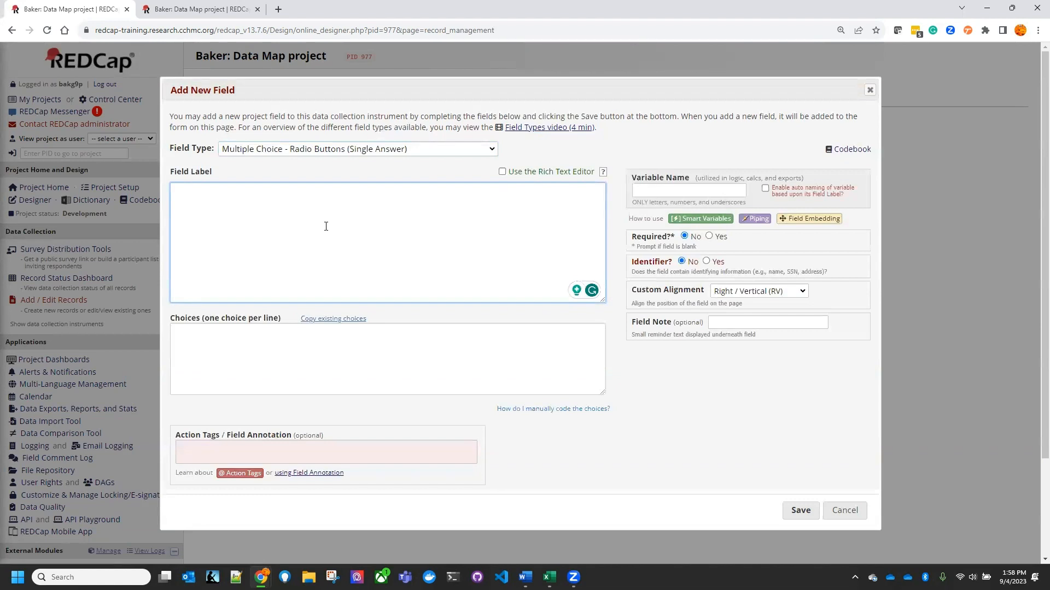
pyautogui.write('Why is')
pyautogui.write(' this recor')
pyautogui.write('d ina')
pyautogui.write('ctive')
pyautogui.write('>')
# Name the new field's variable specify_inactive and make it a Notes Box (Paragraph Text).
pyautogui.click(658, 189)
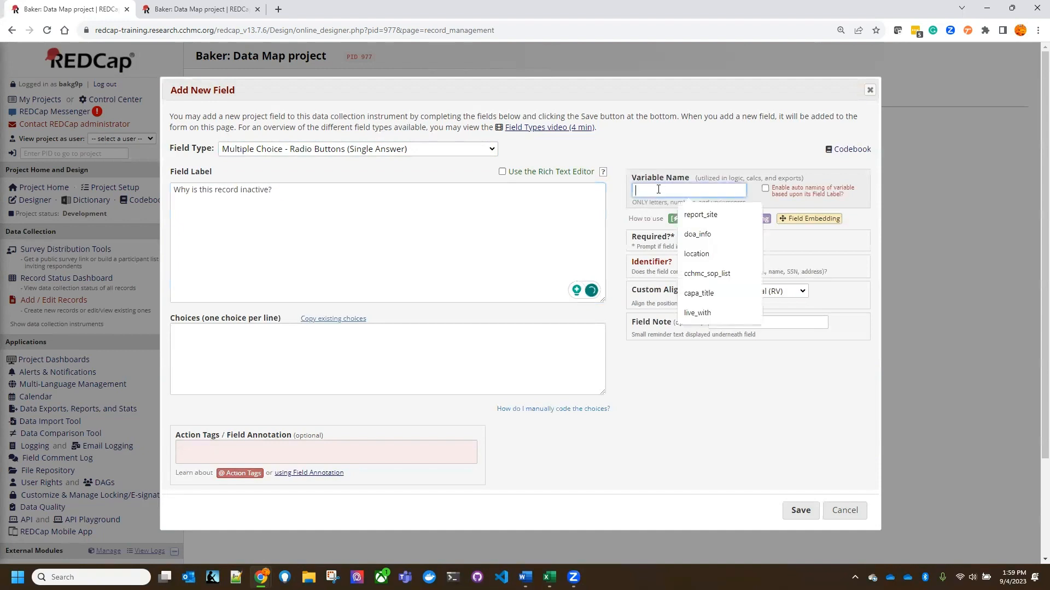
pyautogui.write('spec')
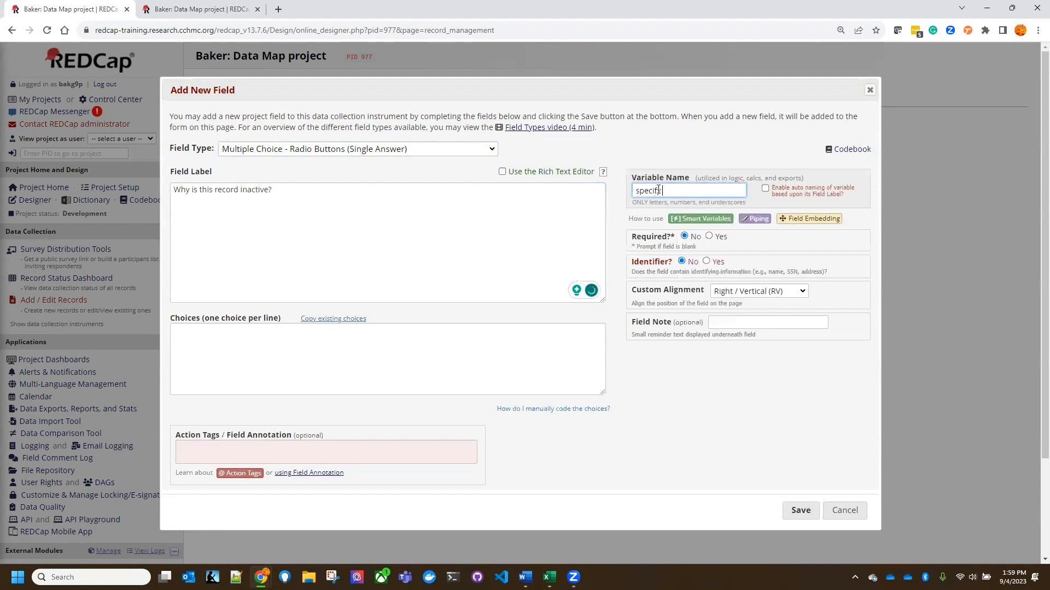
pyautogui.write('ify inactive')
pyautogui.click(339, 148)
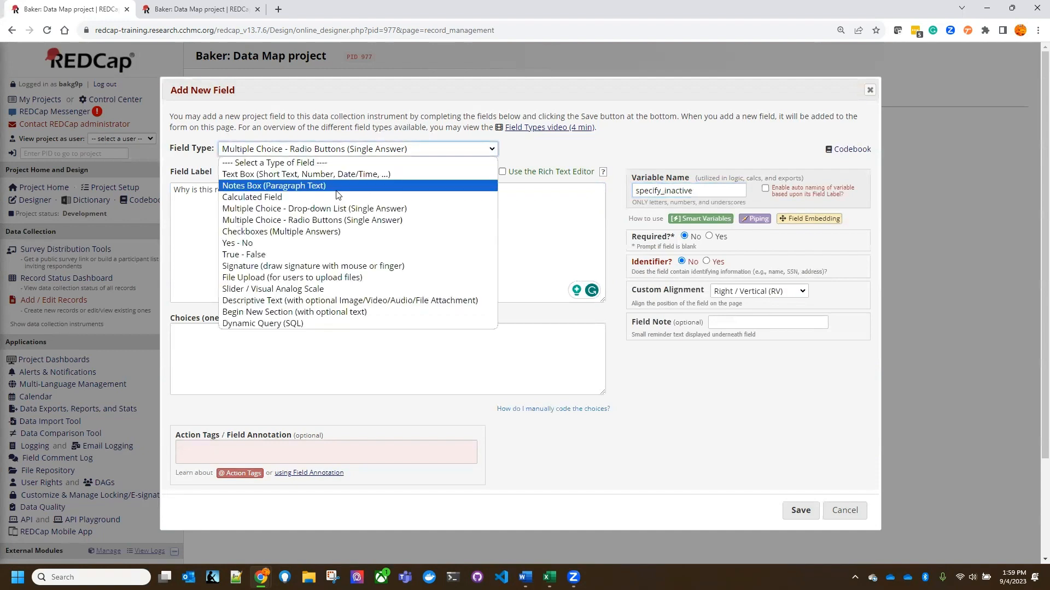
pyautogui.press('Return')
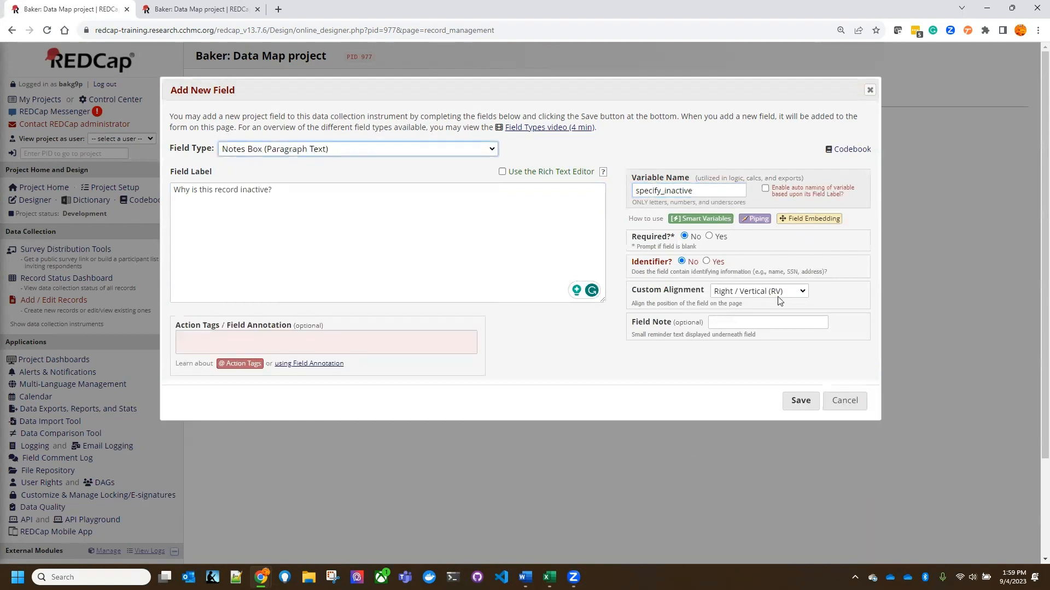
# Set the notes field's custom alignment to Left / Horizontal (LH) and save the field.
pyautogui.click(760, 292)
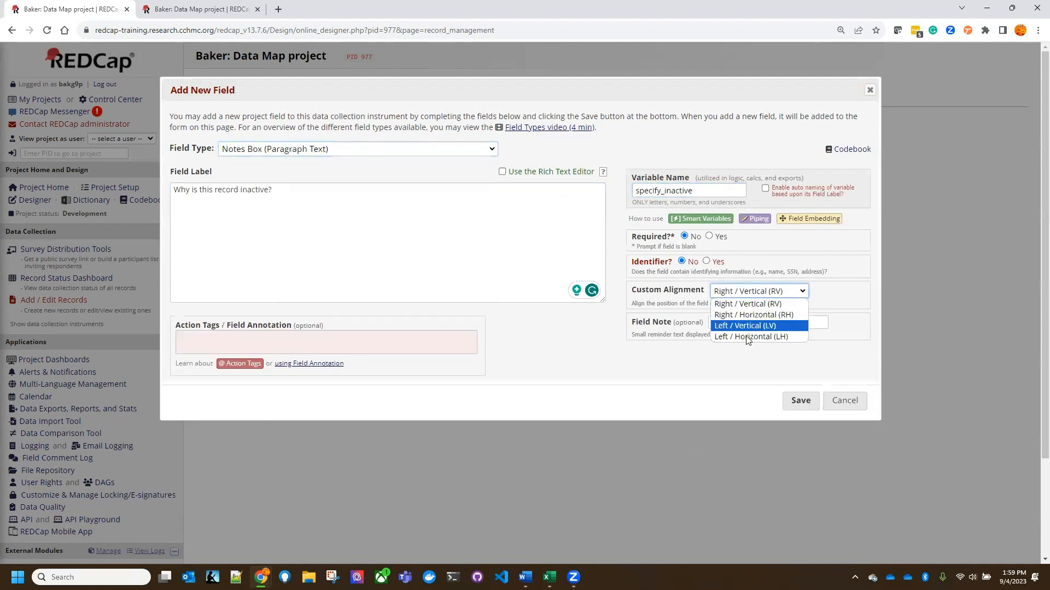
pyautogui.click(747, 338)
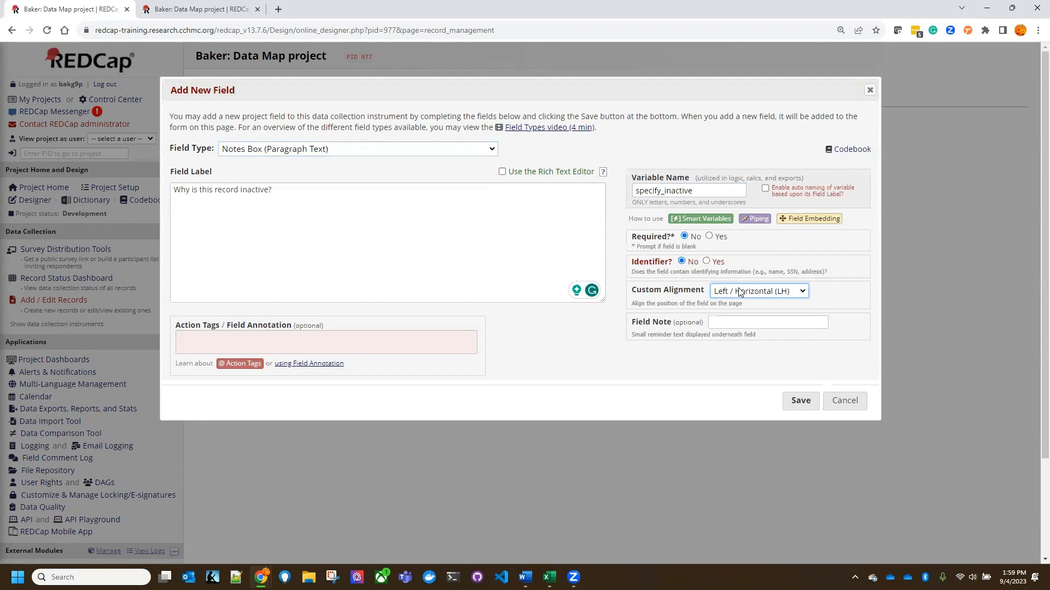
pyautogui.click(799, 401)
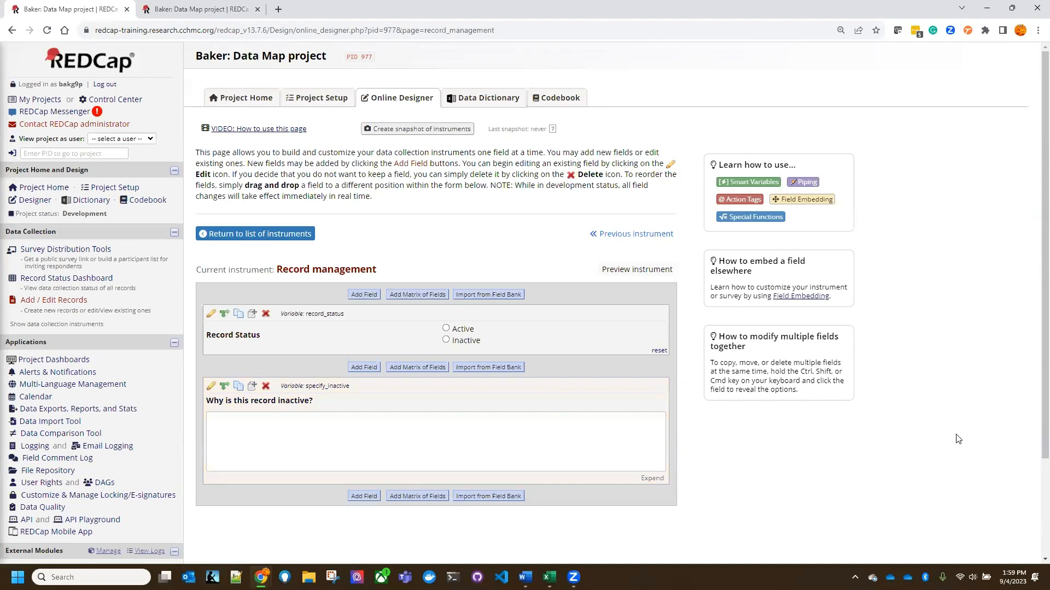
# Consult the data map in Lucidchart, return to REDCap and enable Participant Survey as a survey with its default settings.
pyautogui.hotkey('alt', 'Tab')
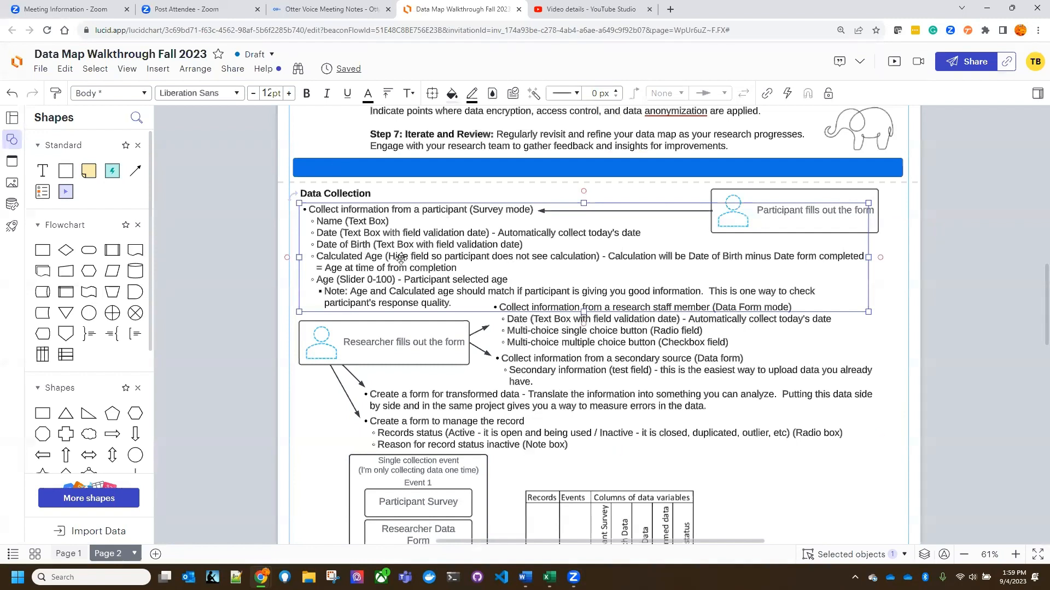
pyautogui.hotkey('alt', 'Tab')
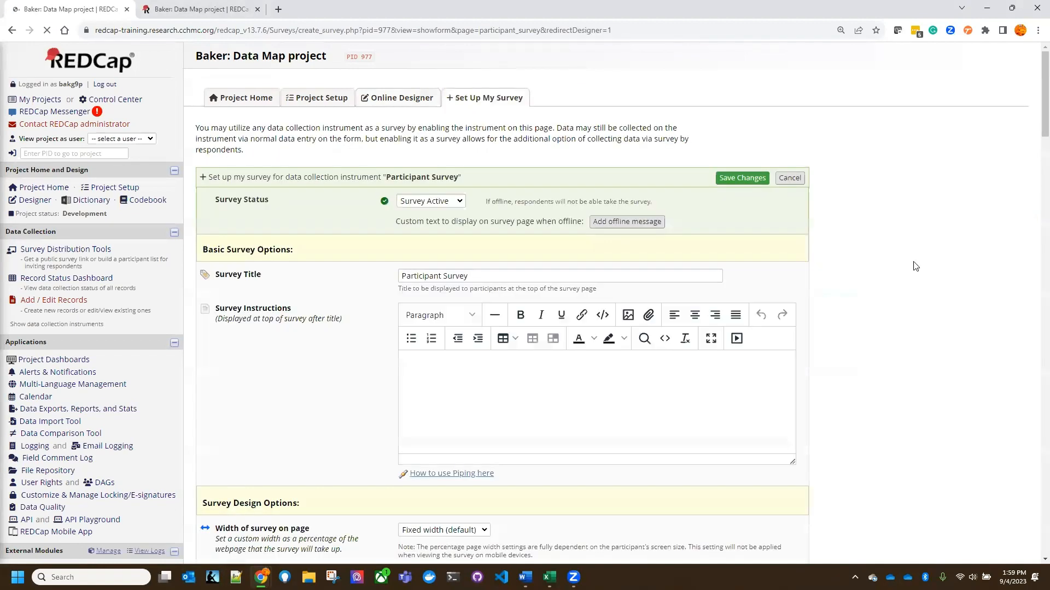
pyautogui.scroll(-20, 935, 392)
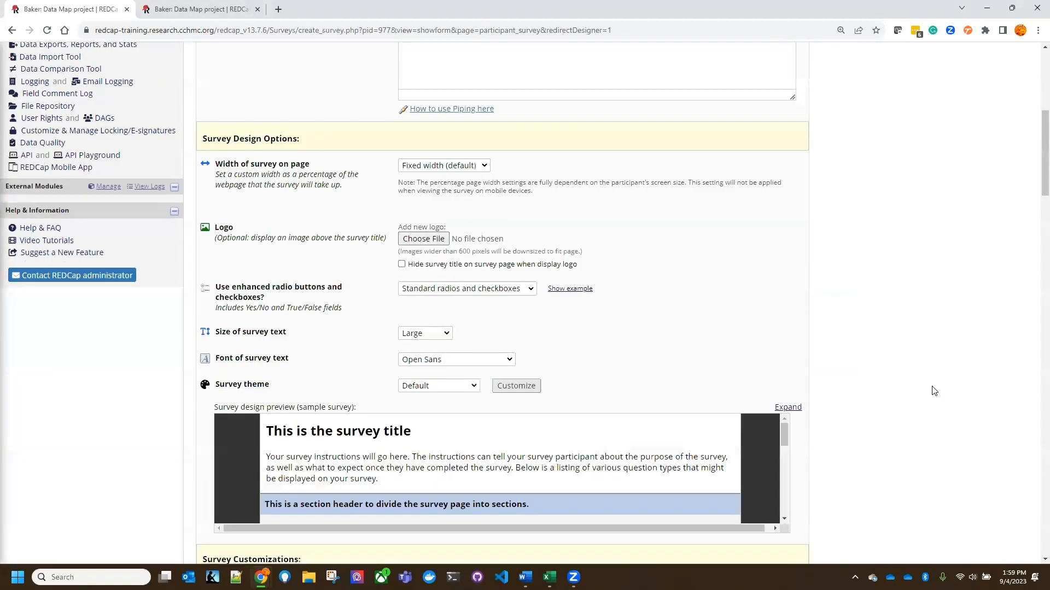
pyautogui.scroll(-15, 481, 363)
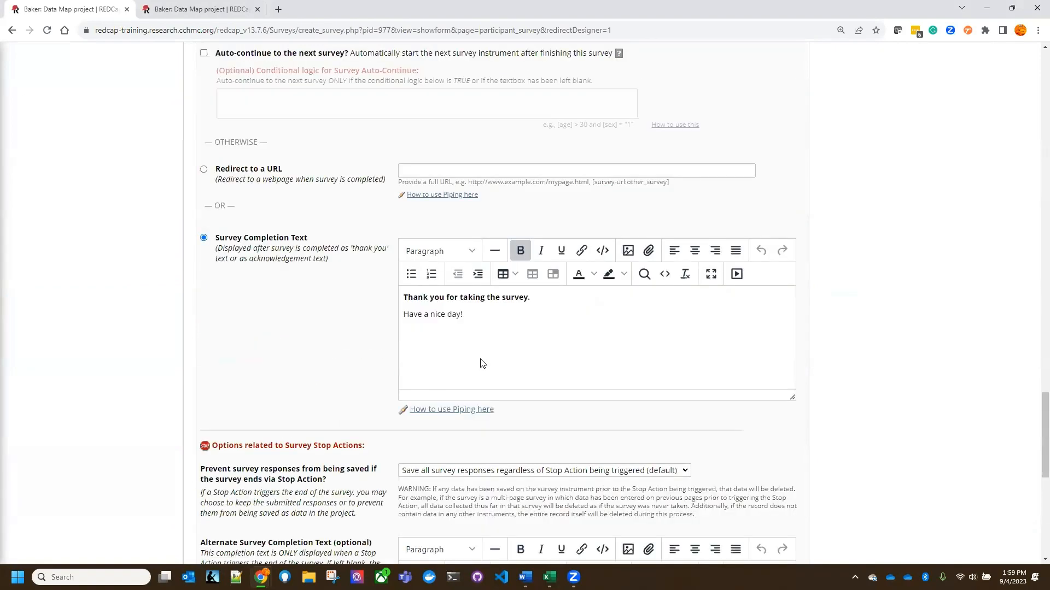
pyautogui.click(448, 419)
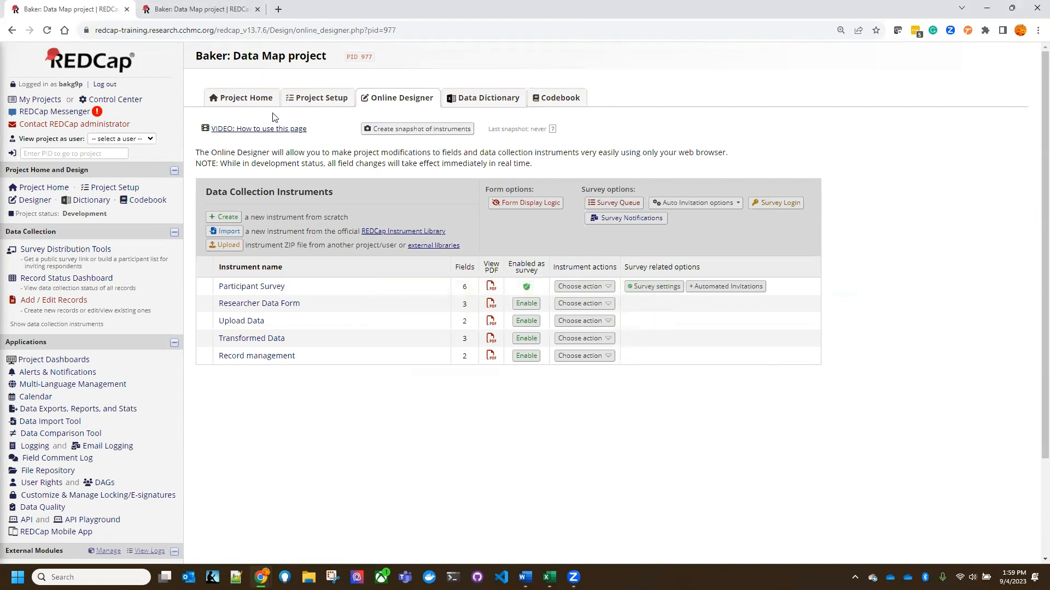
# Start a new user role named "Developer Role" in the project's user rights.
pyautogui.click(321, 99)
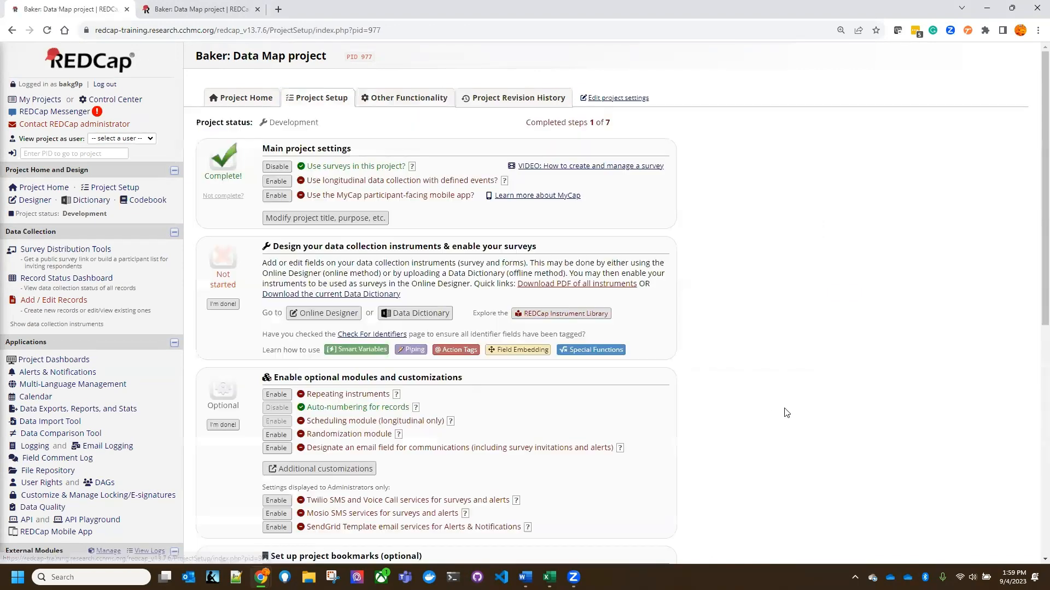
pyautogui.scroll(-8, 332, 348)
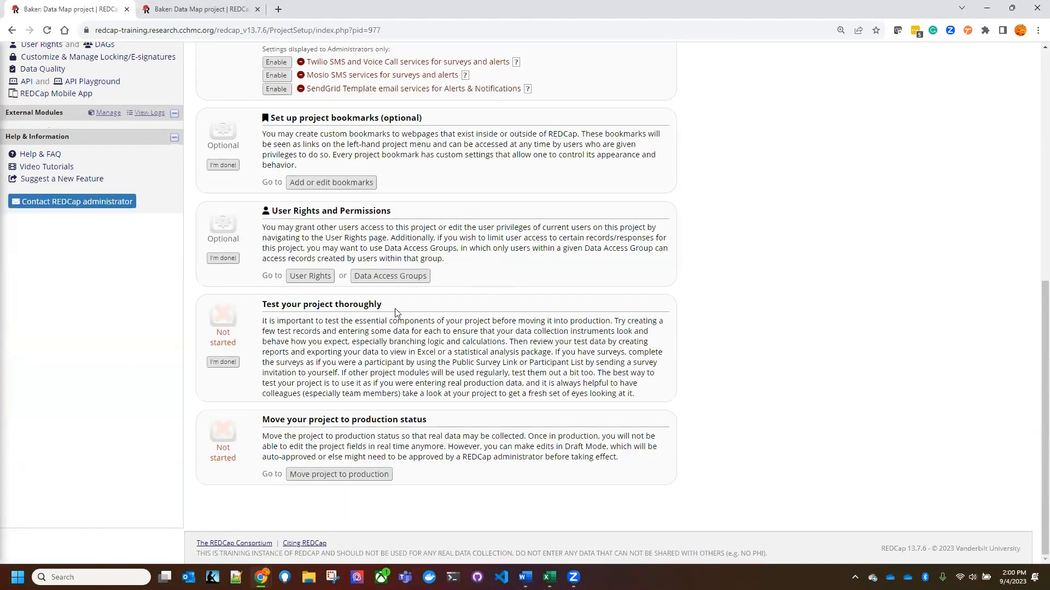
pyautogui.scroll(2, 273, 356)
pyautogui.click(310, 368)
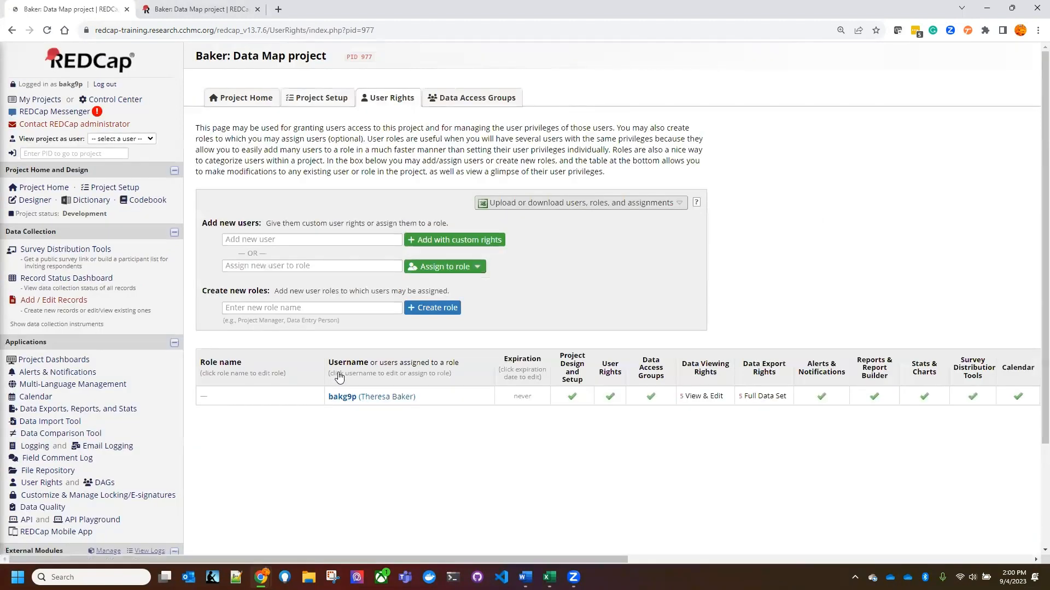
pyautogui.click(275, 308)
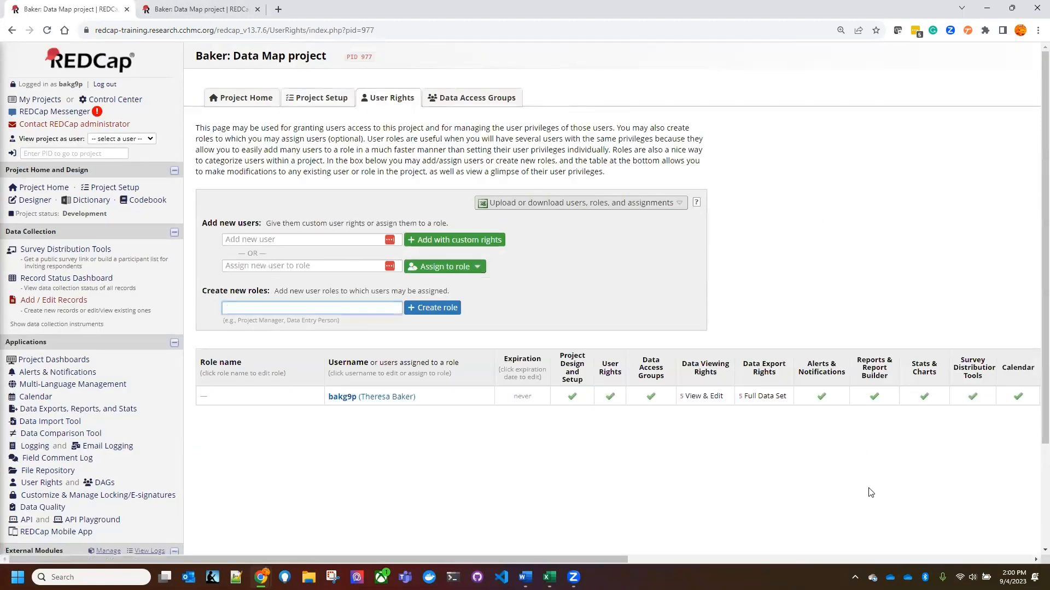
pyautogui.write('Developer Role')
pyautogui.press('Return')
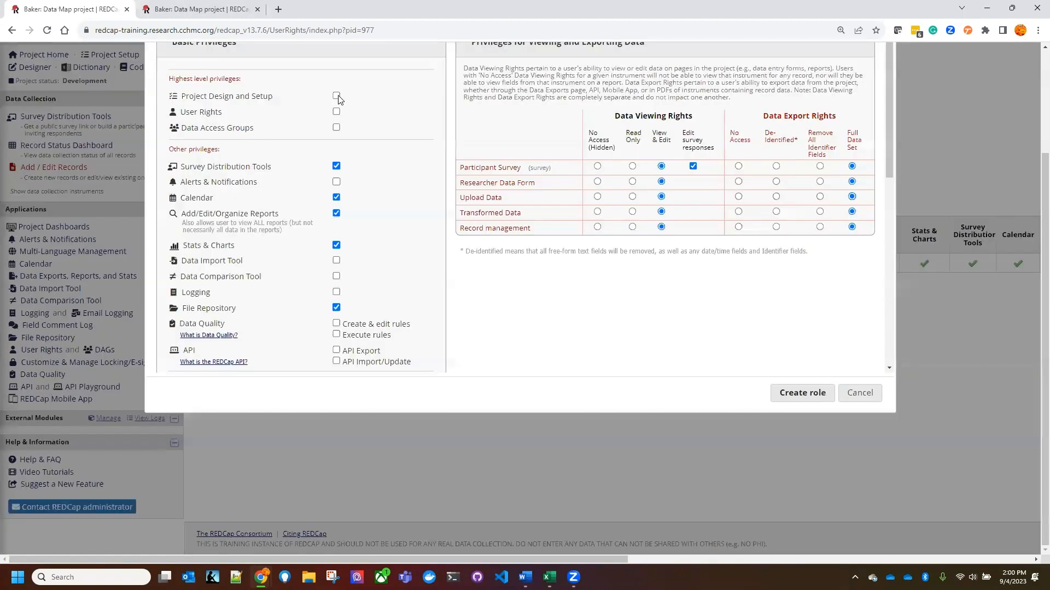
# Grant the role Project Design and Setup, User Rights, Data Access Groups, and Alerts & Notifications privileges.
pyautogui.click(337, 96)
pyautogui.click(336, 112)
pyautogui.click(337, 127)
pyautogui.click(337, 182)
# Grant the role Logging, Data Comparison Tool and Data Import Tool, plus both Data Quality and both API privileges.
pyautogui.click(337, 292)
pyautogui.click(336, 277)
pyautogui.click(336, 260)
pyautogui.click(336, 323)
pyautogui.click(336, 334)
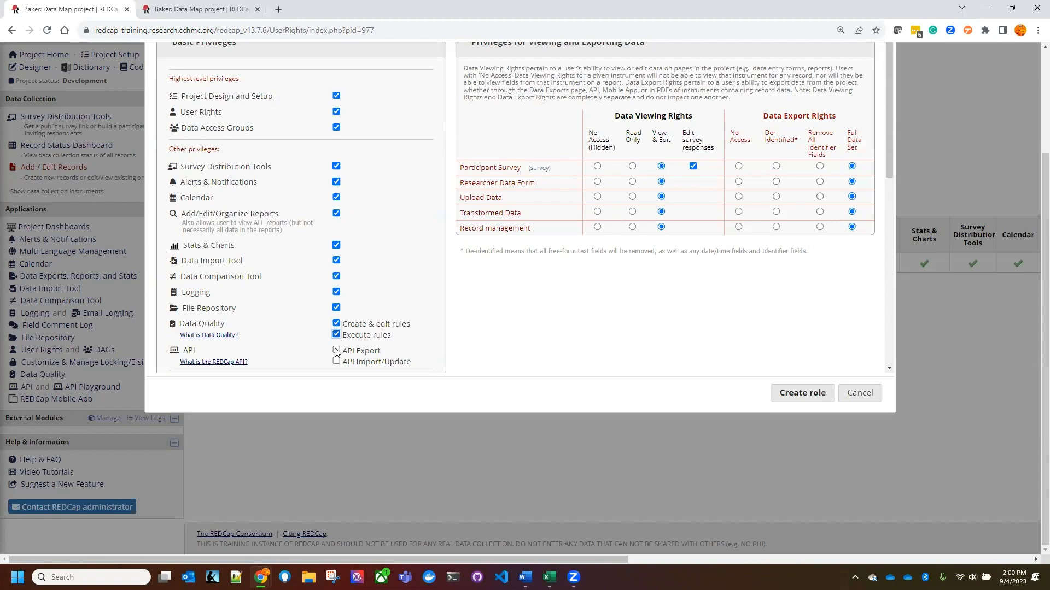
pyautogui.click(337, 361)
# Allow the role to rename records in the project record settings.
pyautogui.scroll(-2, 398, 288)
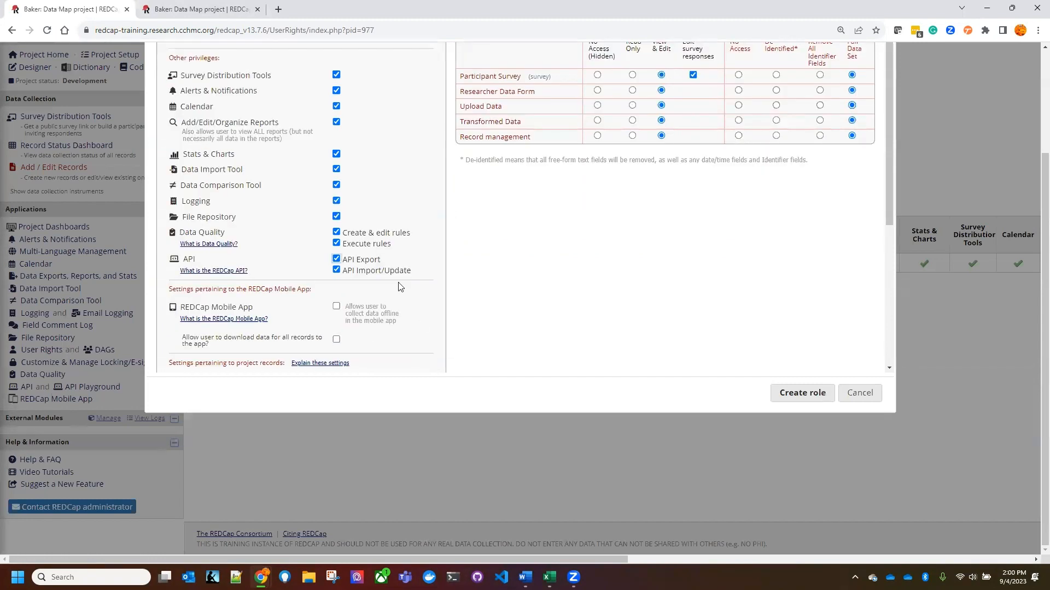
pyautogui.scroll(-2, 400, 288)
pyautogui.scroll(-4, 435, 238)
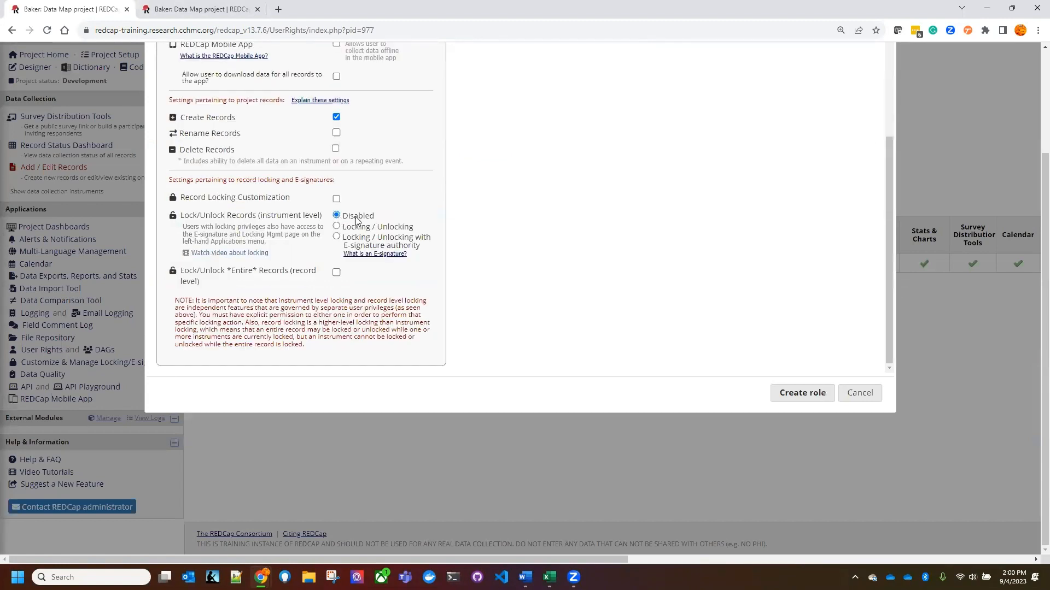
pyautogui.scroll(2, 336, 230)
pyautogui.click(337, 224)
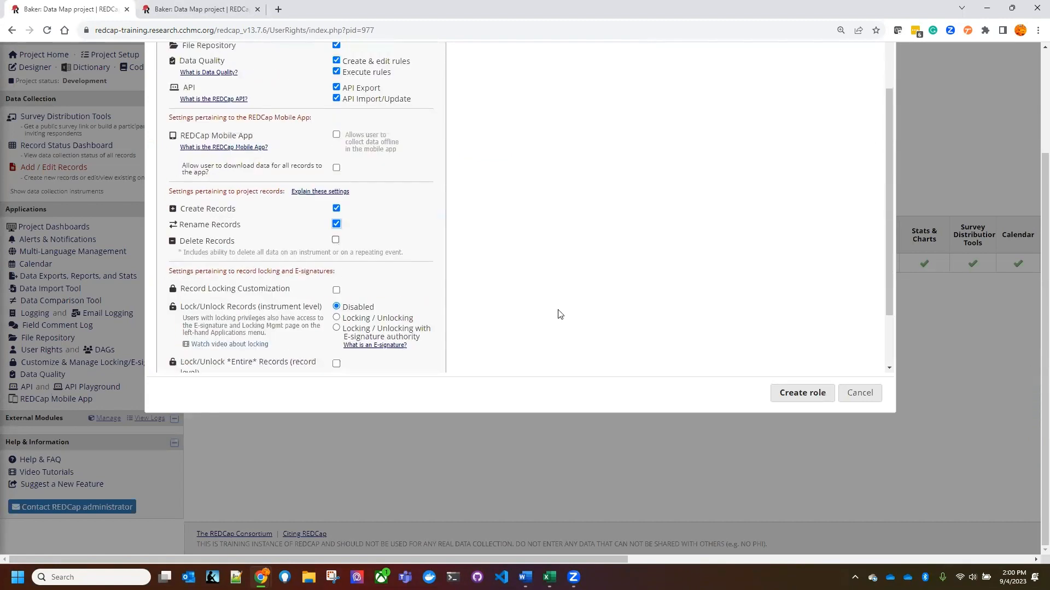
# Revoke the API Export and API Import/Update privileges from the Developer Role and create the role.
pyautogui.scroll(4, 559, 314)
pyautogui.scroll(-1, 344, 276)
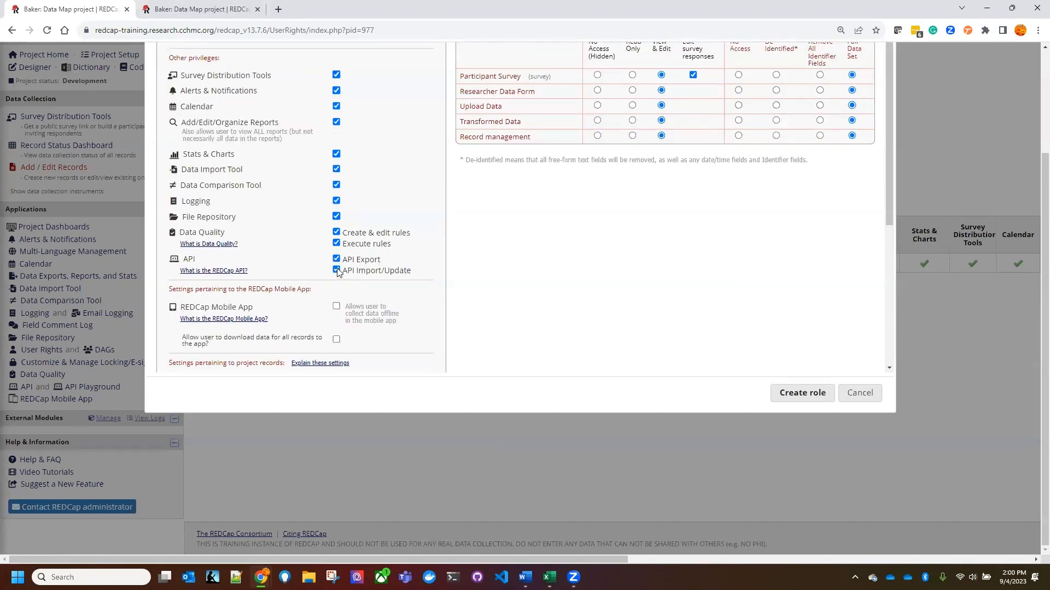
pyautogui.click(336, 269)
pyautogui.click(336, 258)
pyautogui.click(815, 394)
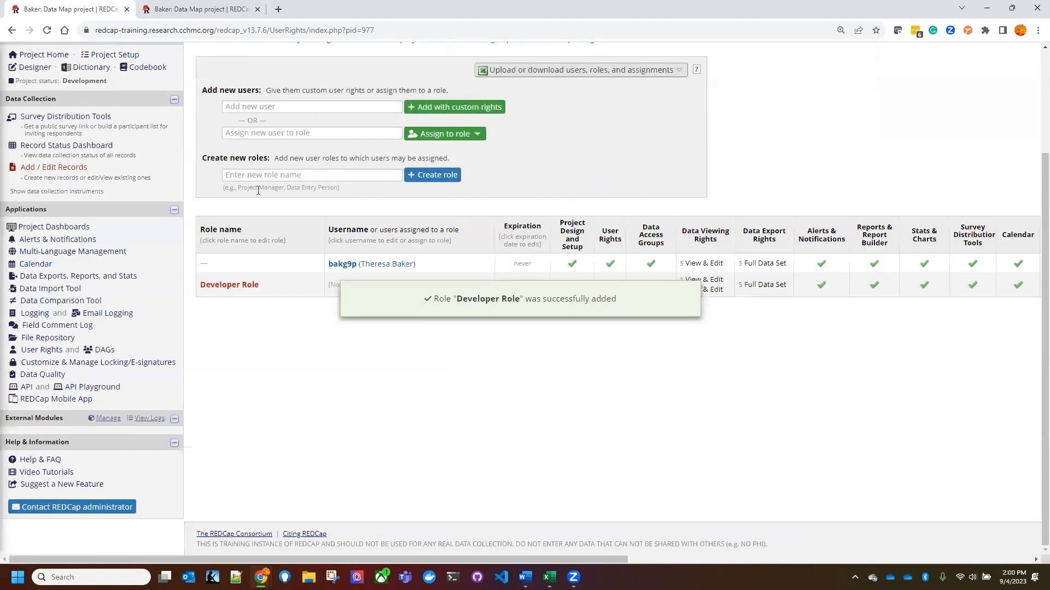
# Start a new user role named "Data entry role".
pyautogui.click(259, 179)
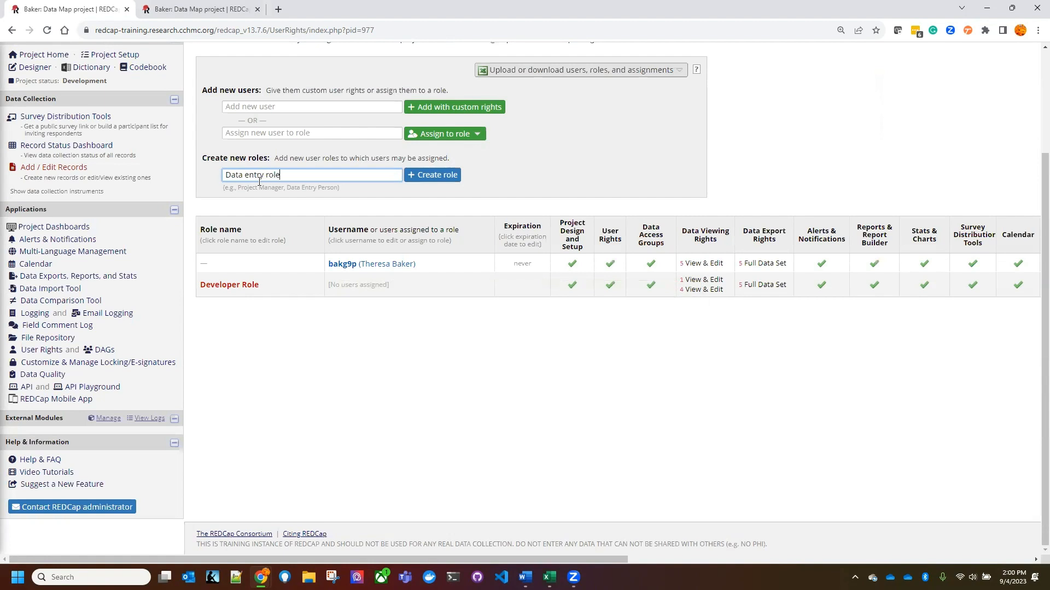
pyautogui.write('Data entry role')
pyautogui.click(432, 174)
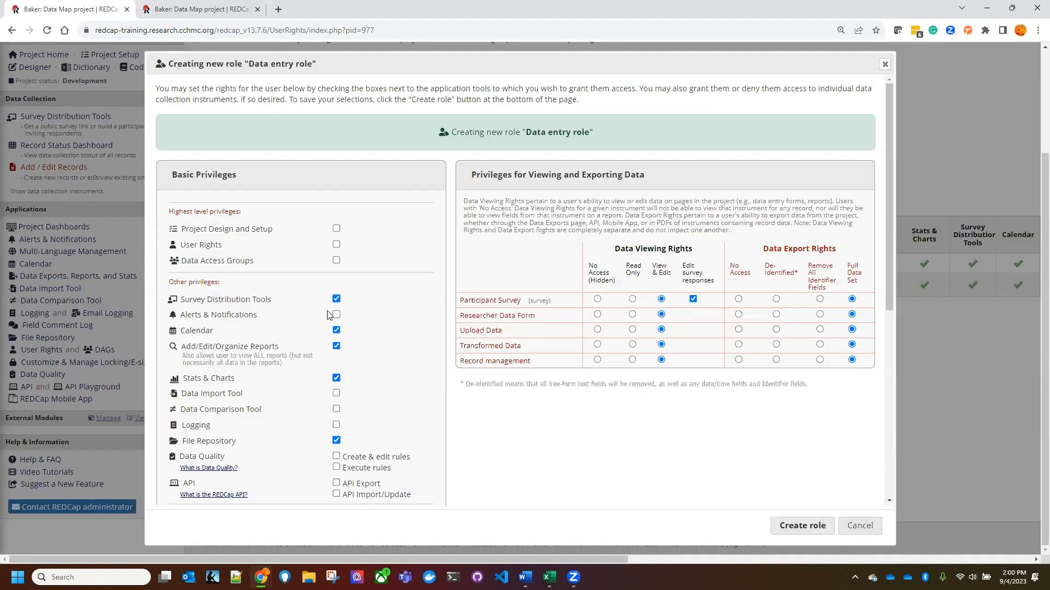
# Revoke the role's Calendar and Add/Edit/Organize Reports privileges, grant Logging, and create the role.
pyautogui.click(335, 331)
pyautogui.scroll(-2, 220, 279)
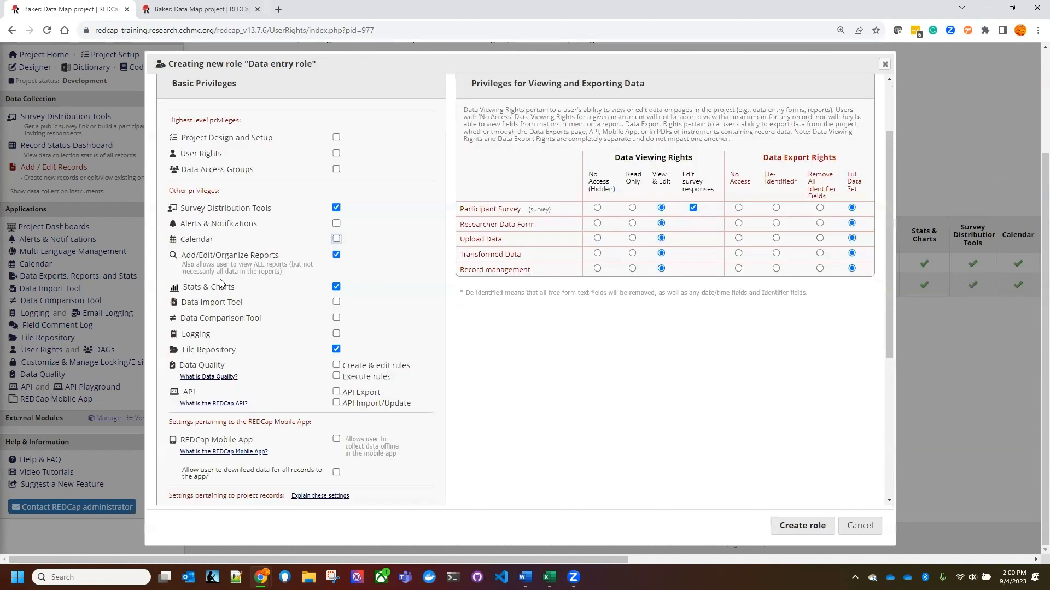
pyautogui.click(336, 256)
pyautogui.click(336, 334)
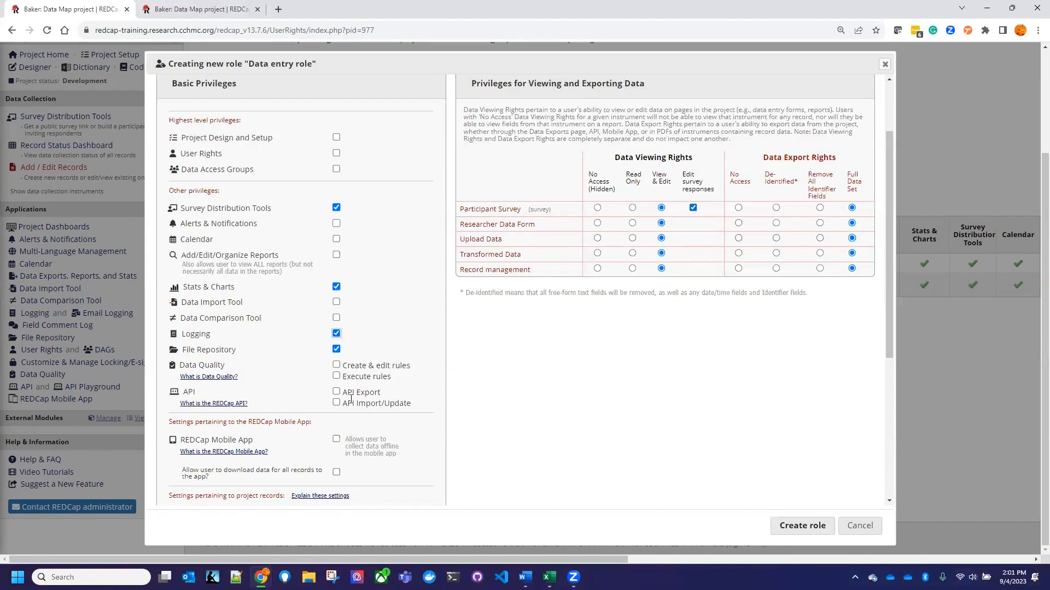
pyautogui.scroll(-5, 351, 399)
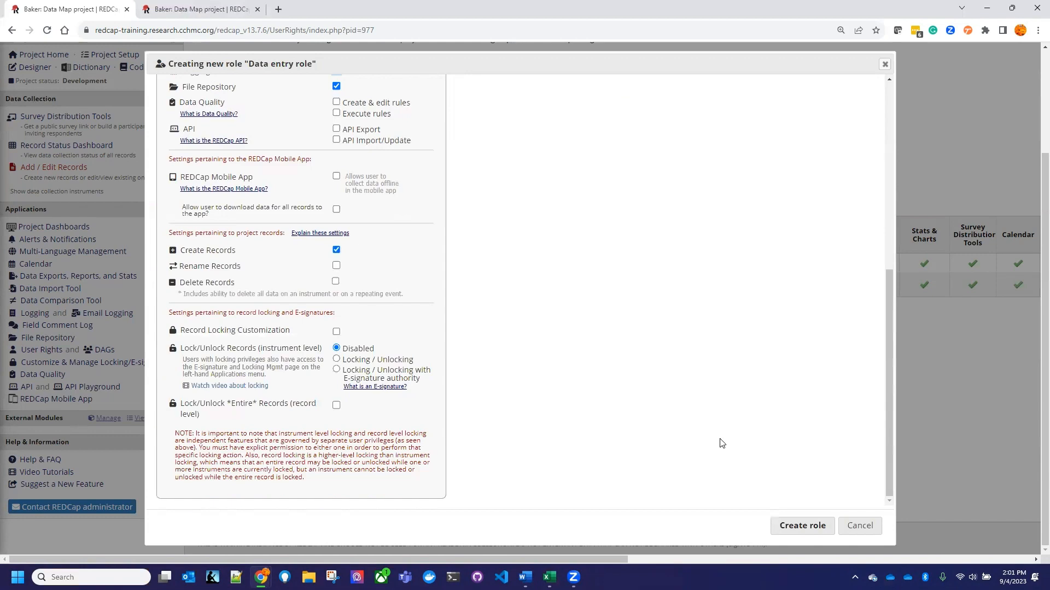
pyautogui.scroll(5, 827, 278)
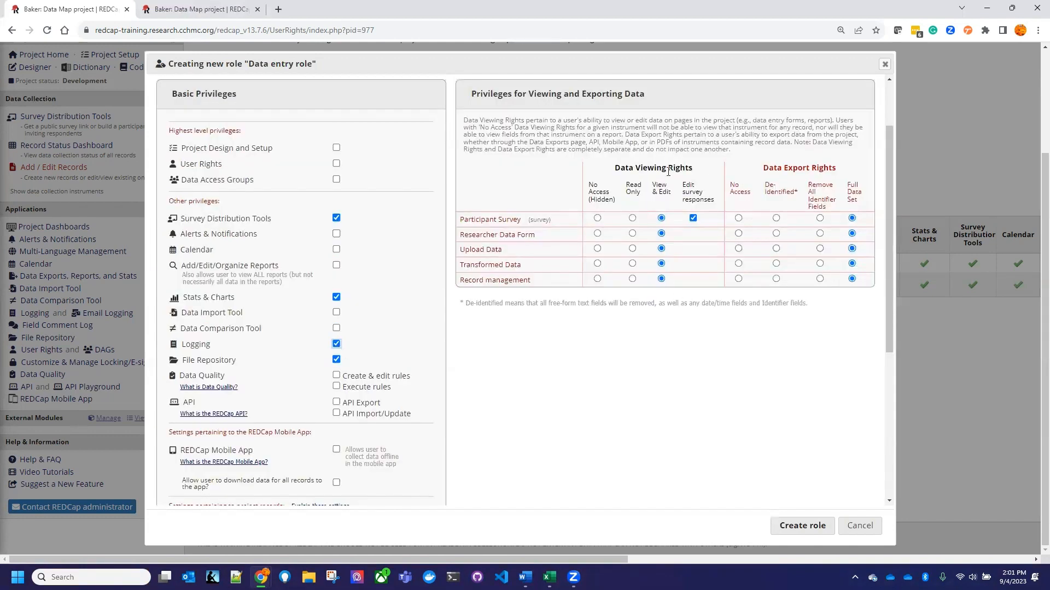
pyautogui.click(810, 528)
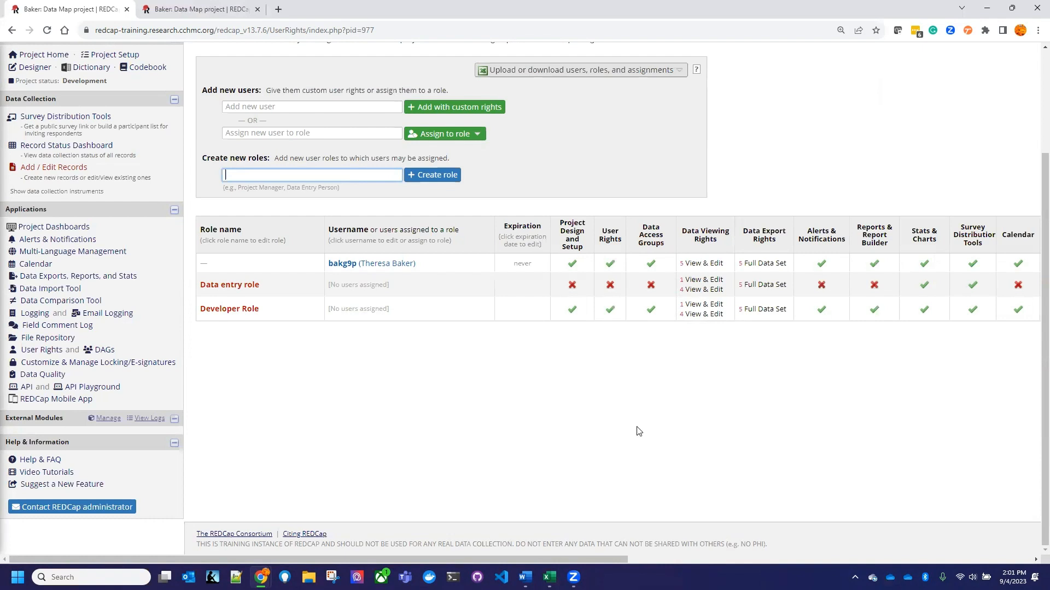
# Open the public participant survey from the project's survey distribution tools.
pyautogui.write('B')
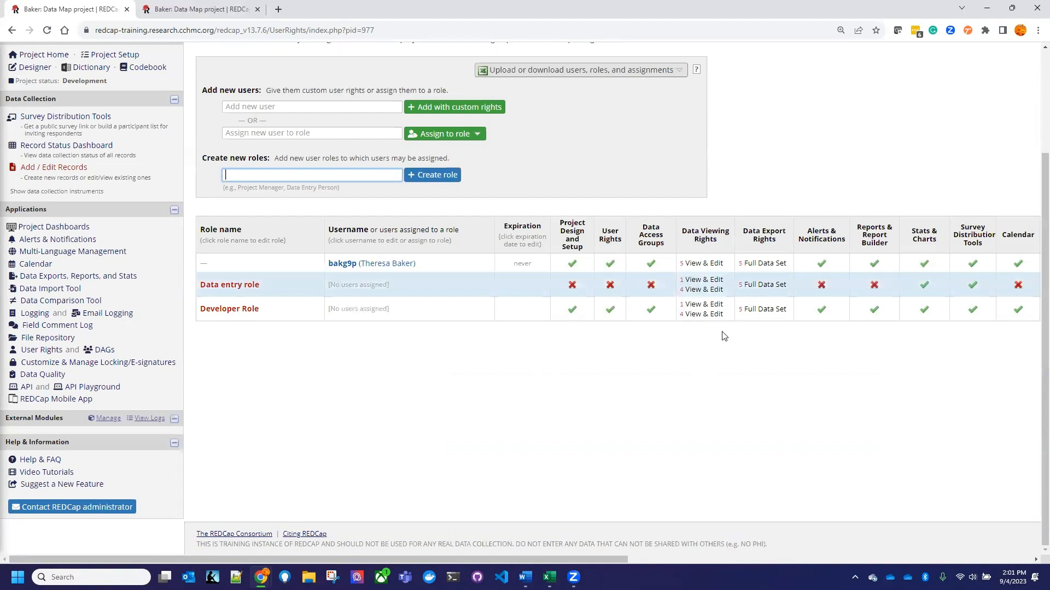
pyautogui.scroll(3, 230, 224)
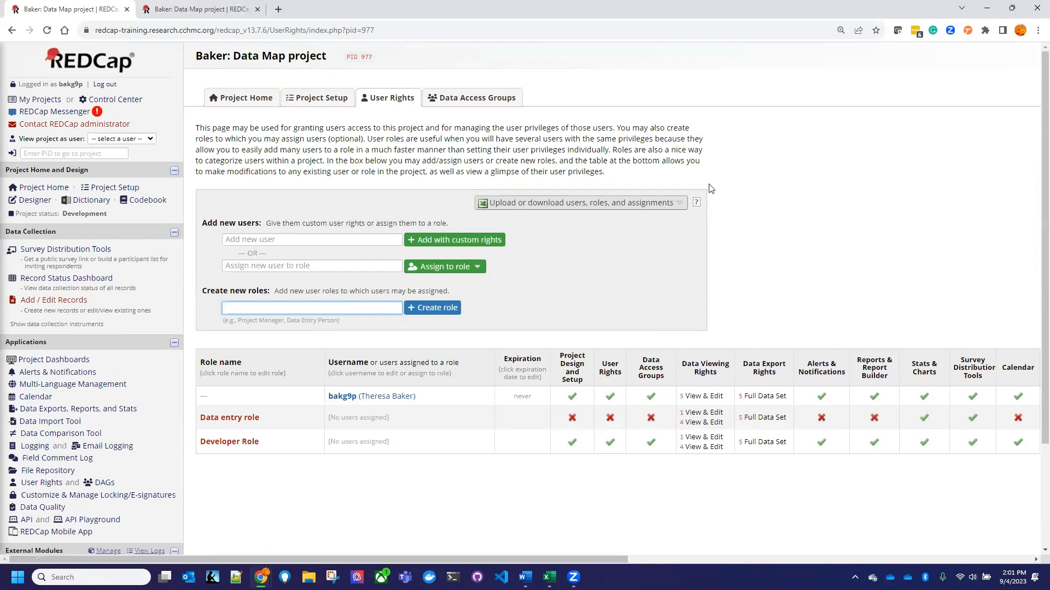
pyautogui.click(54, 278)
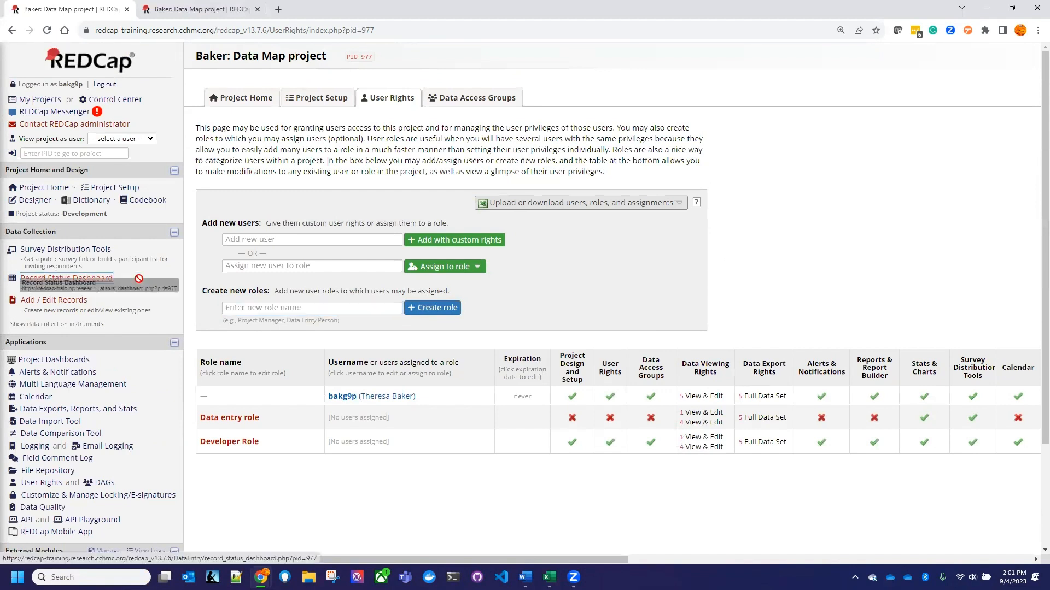
pyautogui.click(53, 300)
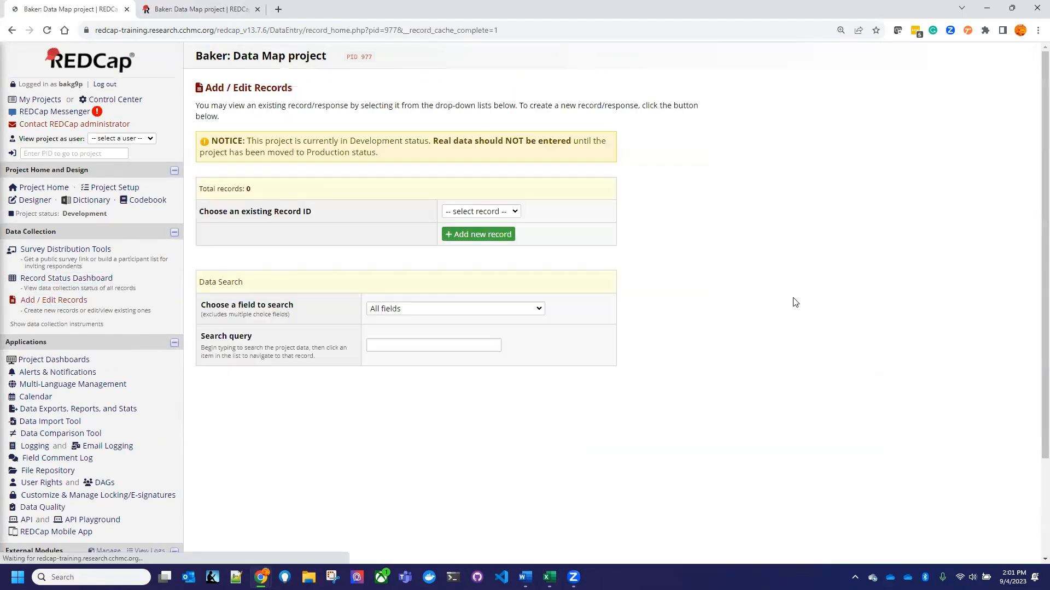
pyautogui.click(60, 250)
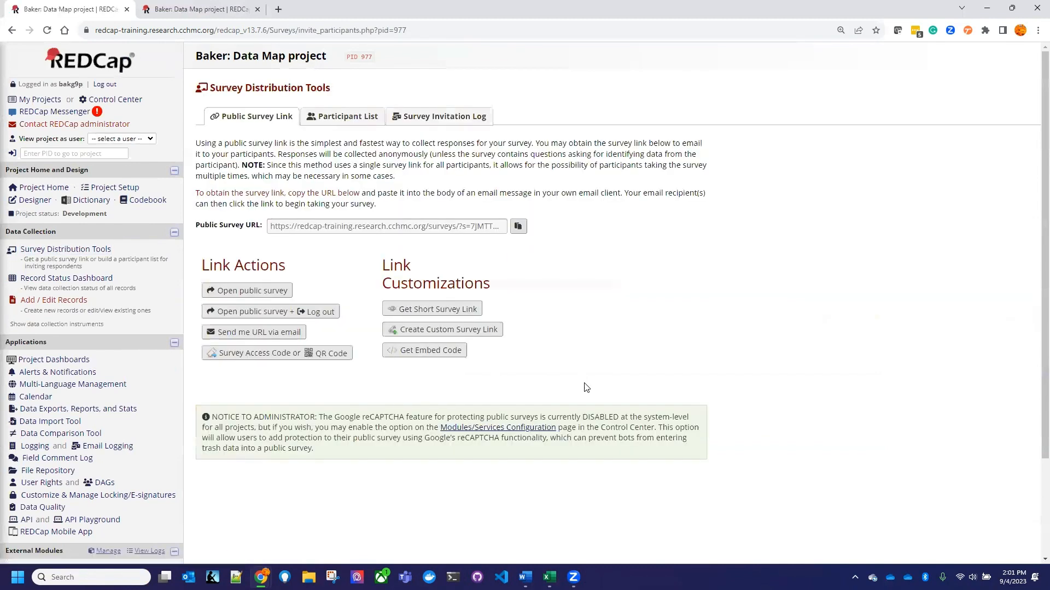
pyautogui.click(230, 292)
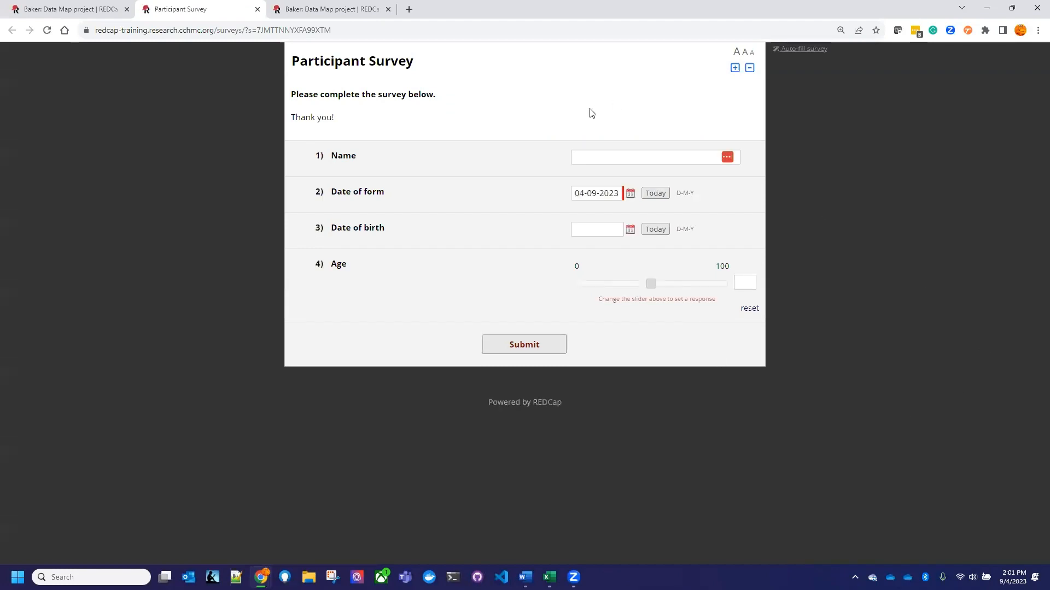
# Fill in the survey's Name as "test record 1" and choose a date of birth.
pyautogui.click(658, 156)
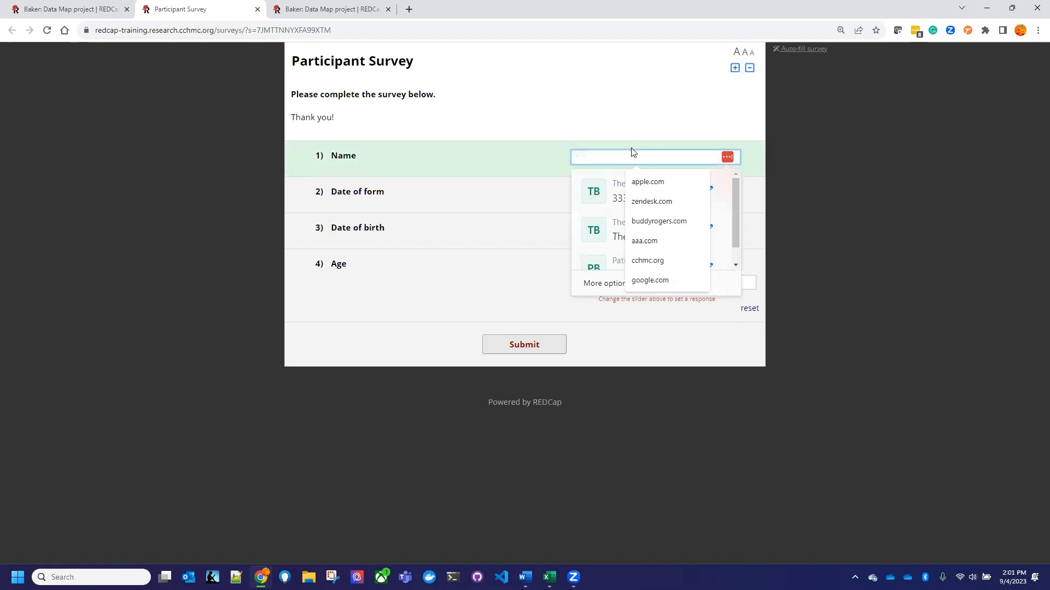
pyautogui.write('test record 1')
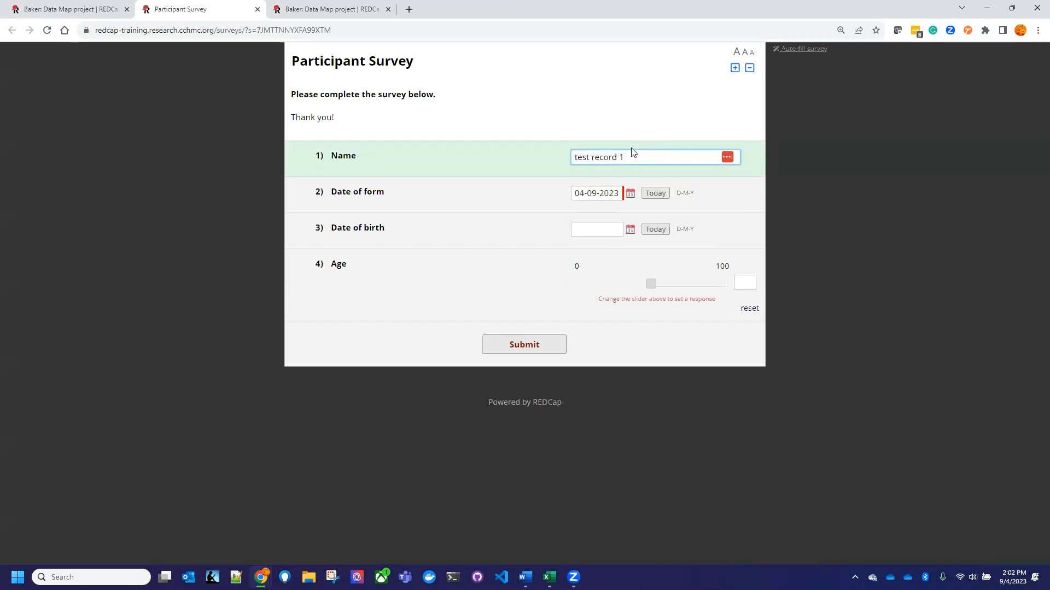
pyautogui.click(632, 229)
pyautogui.click(632, 229)
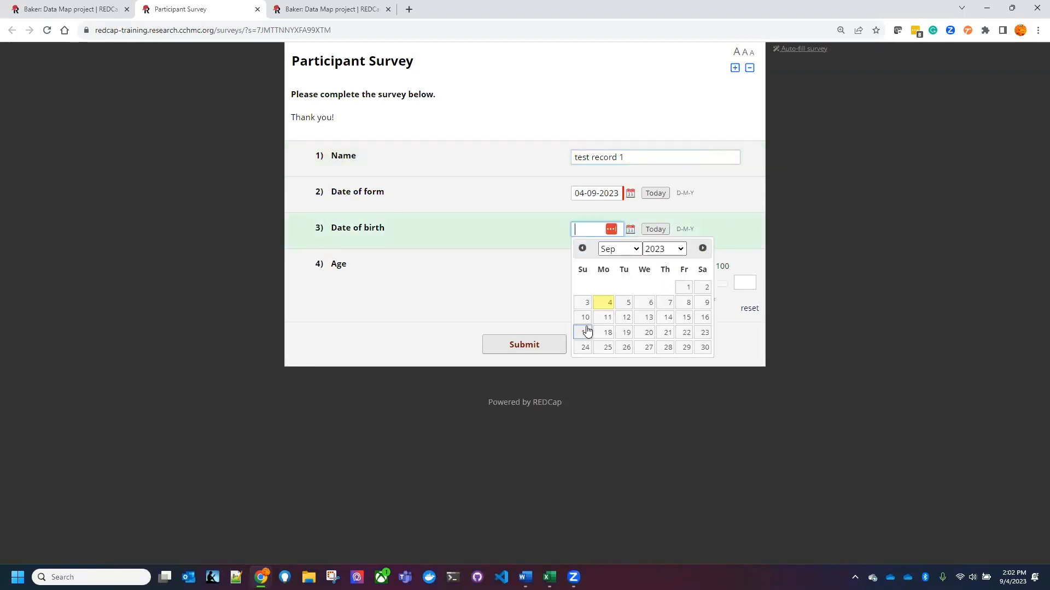
pyautogui.click(670, 252)
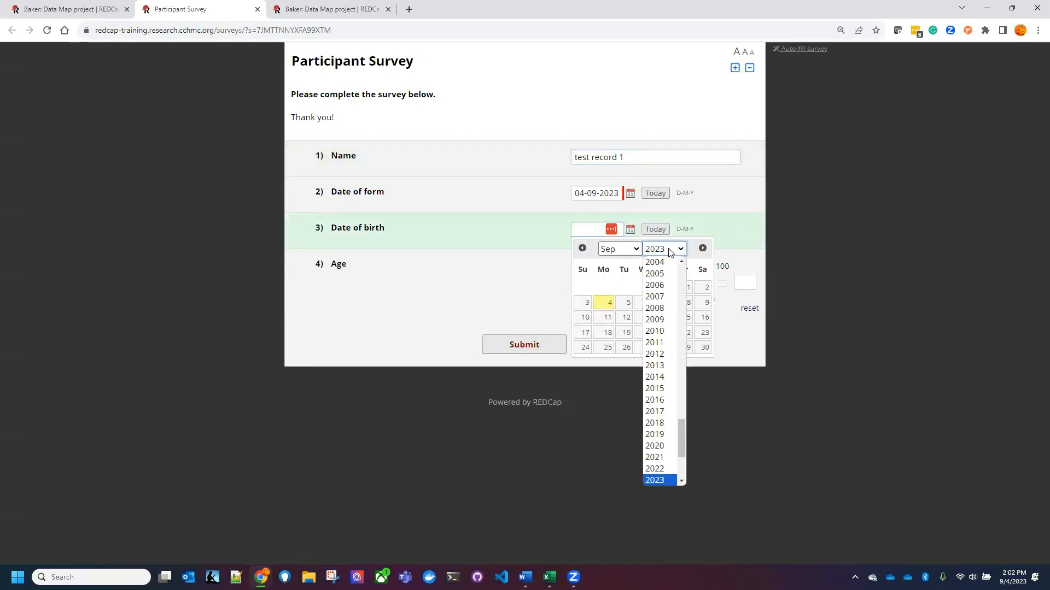
pyautogui.click(655, 412)
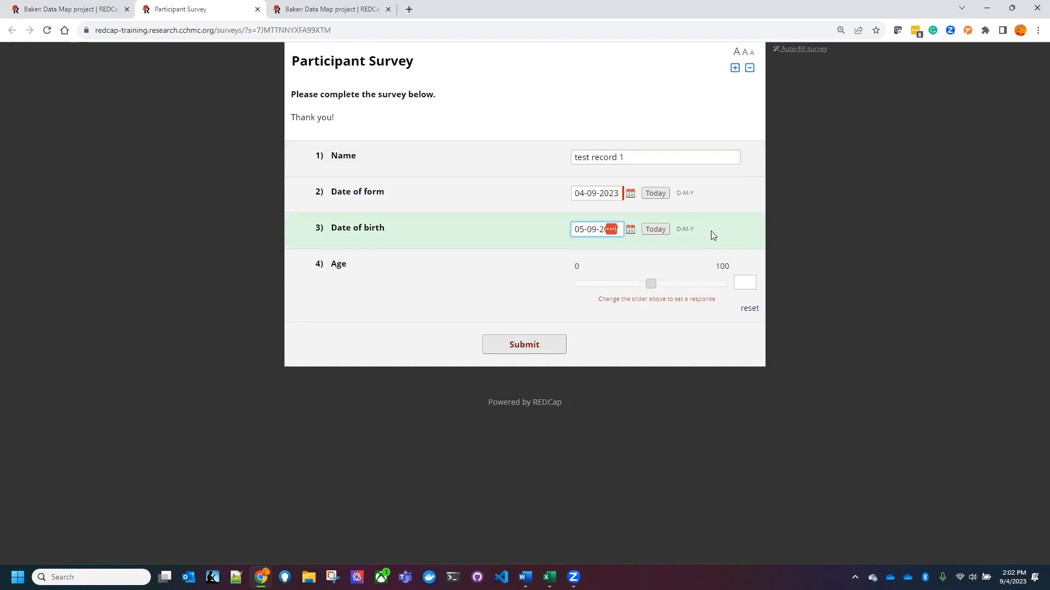
# Change the survey's date of birth to one in an earlier year.
pyautogui.click(607, 241)
pyautogui.click(631, 232)
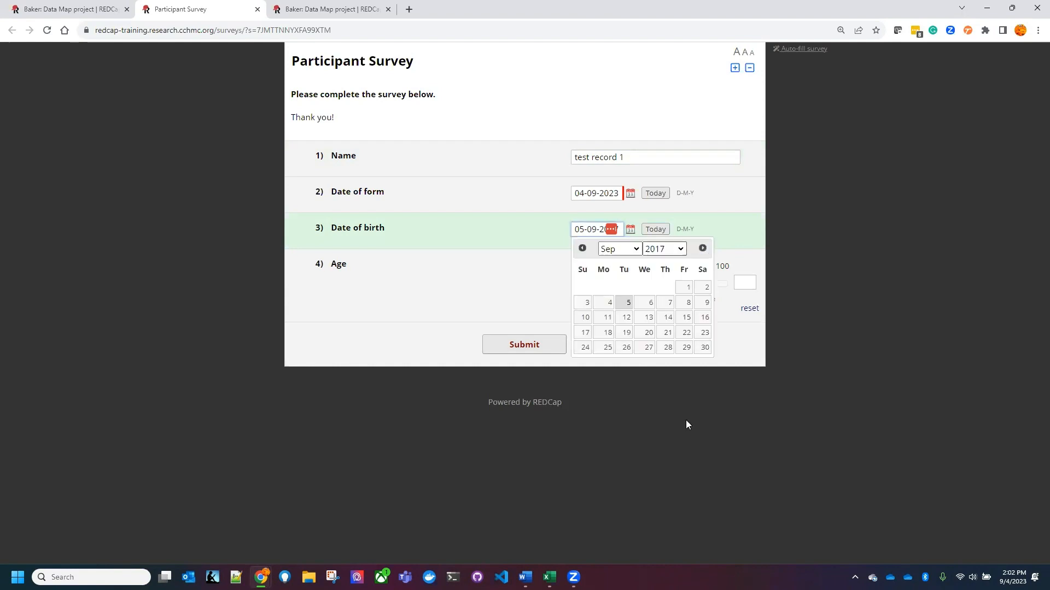
pyautogui.click(666, 249)
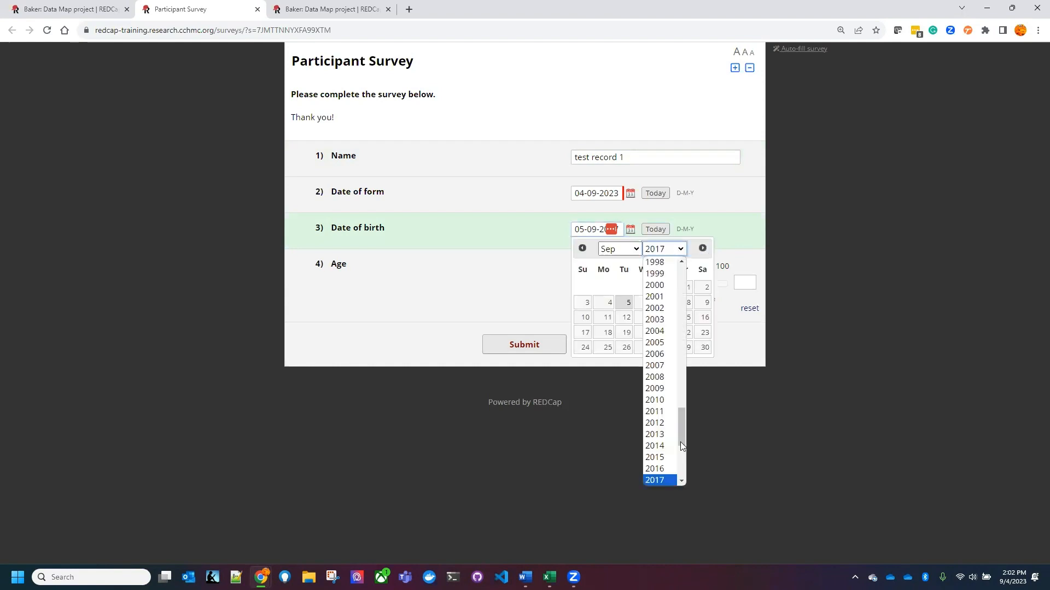
pyautogui.click(650, 365)
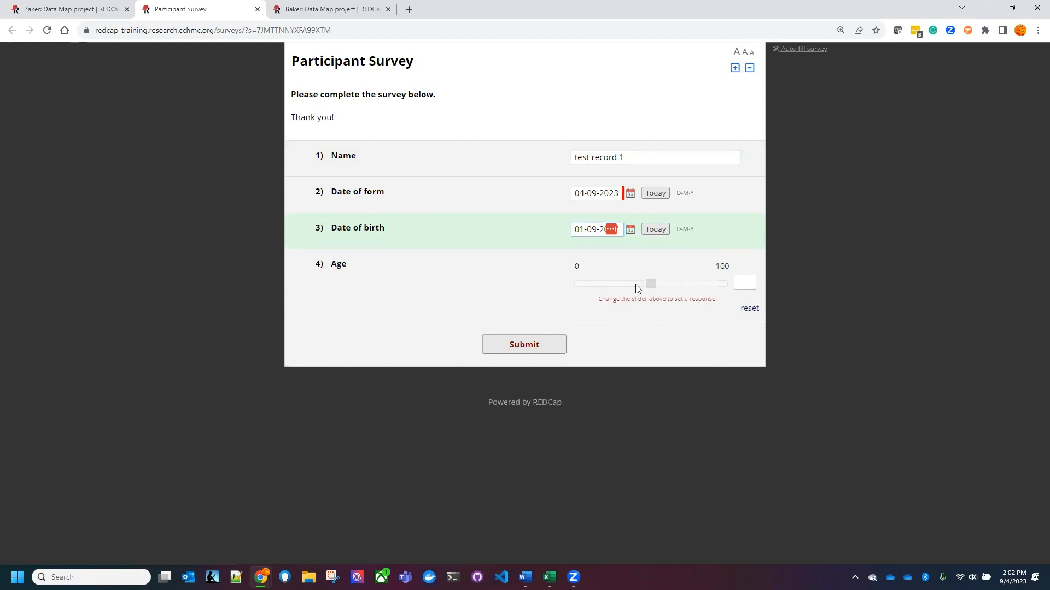
# Set the Age slider to 16, then submit and close the survey.
pyautogui.moveTo(621, 286); pyautogui.dragTo(600, 291)
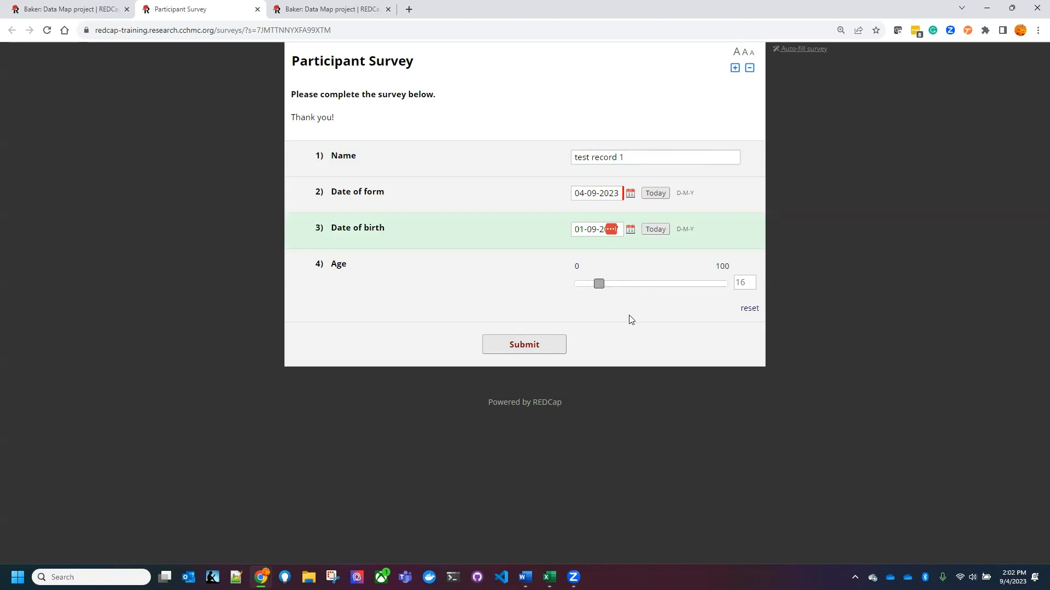
pyautogui.click(530, 350)
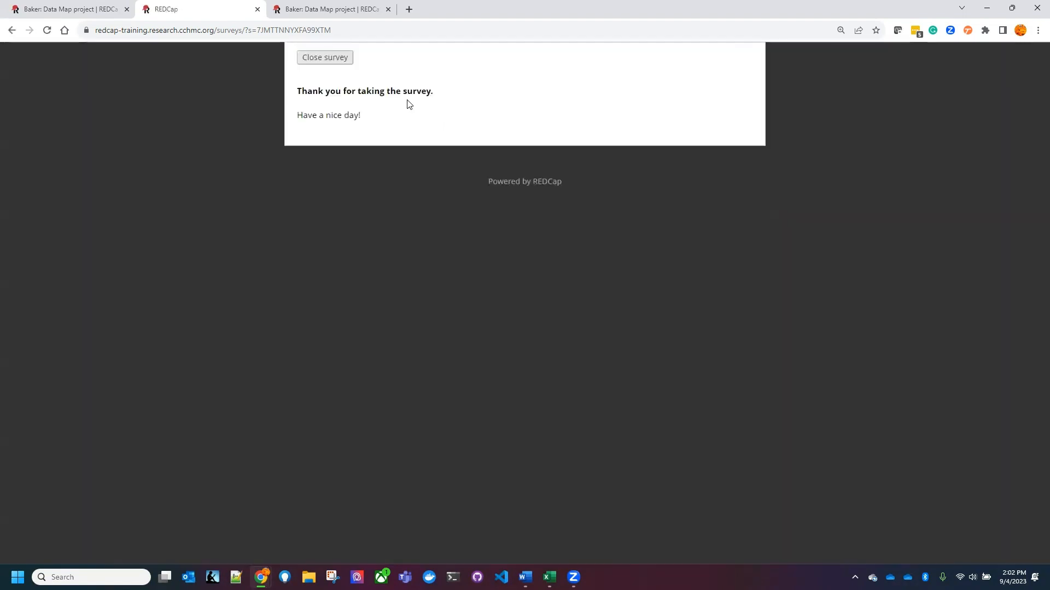
pyautogui.click(300, 54)
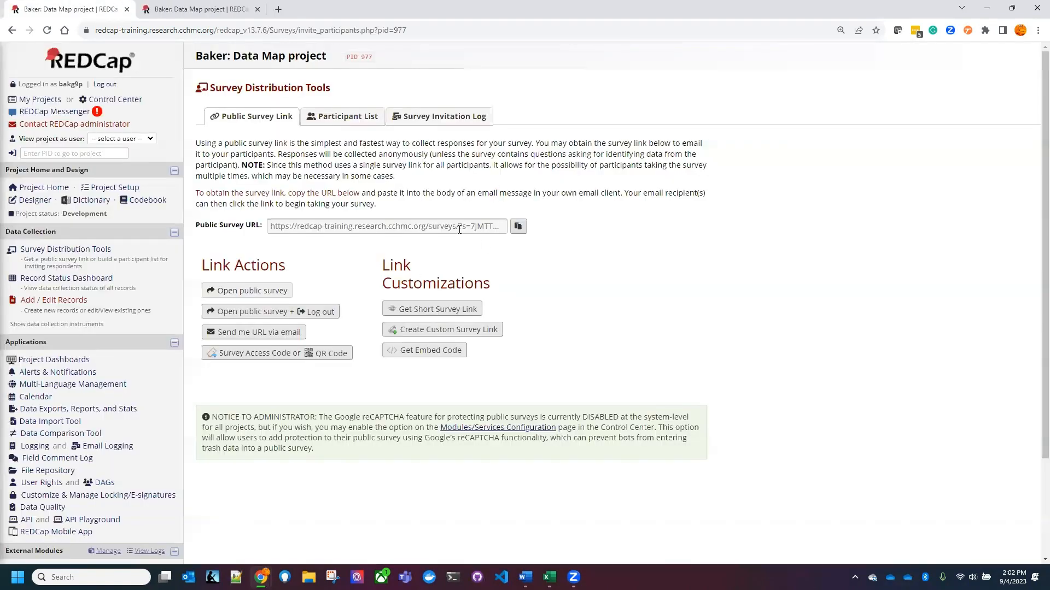
# Open the public survey again and enter "record 2" as the Name.
pyautogui.click(252, 290)
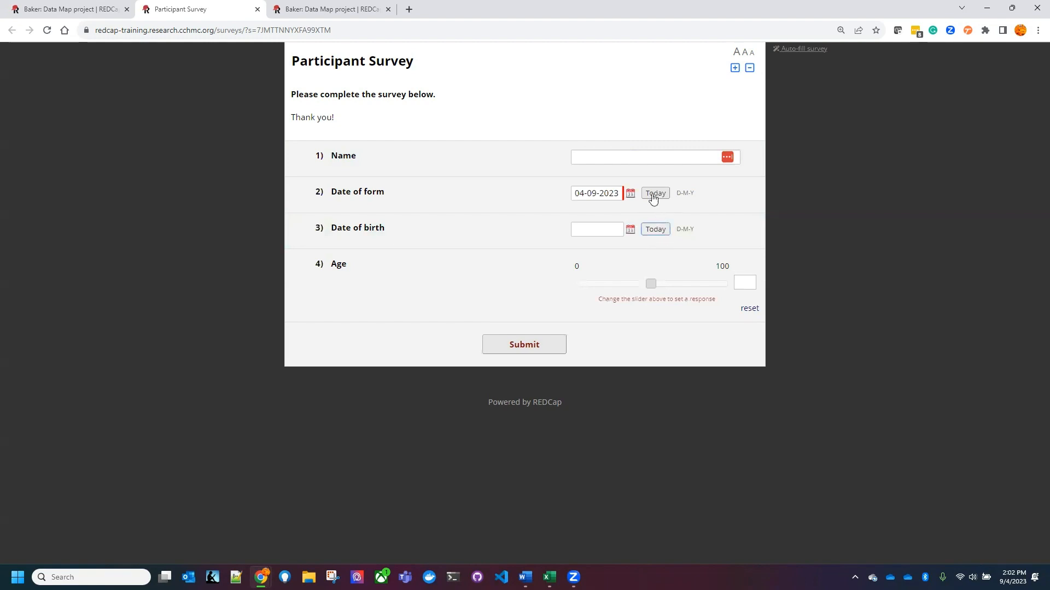
pyautogui.click(625, 161)
pyautogui.write('record 2')
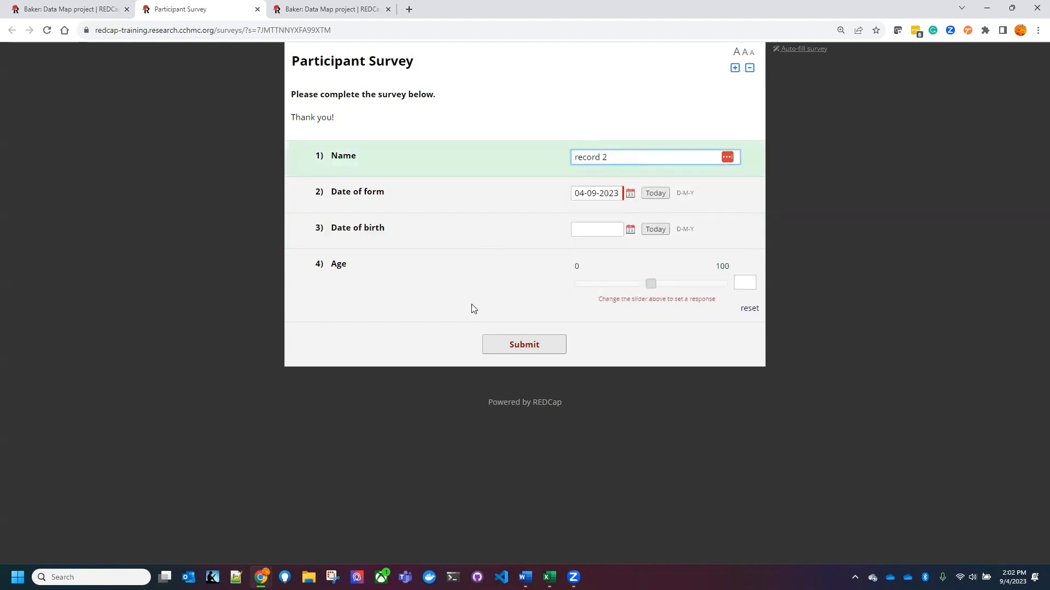
pyautogui.click(473, 309)
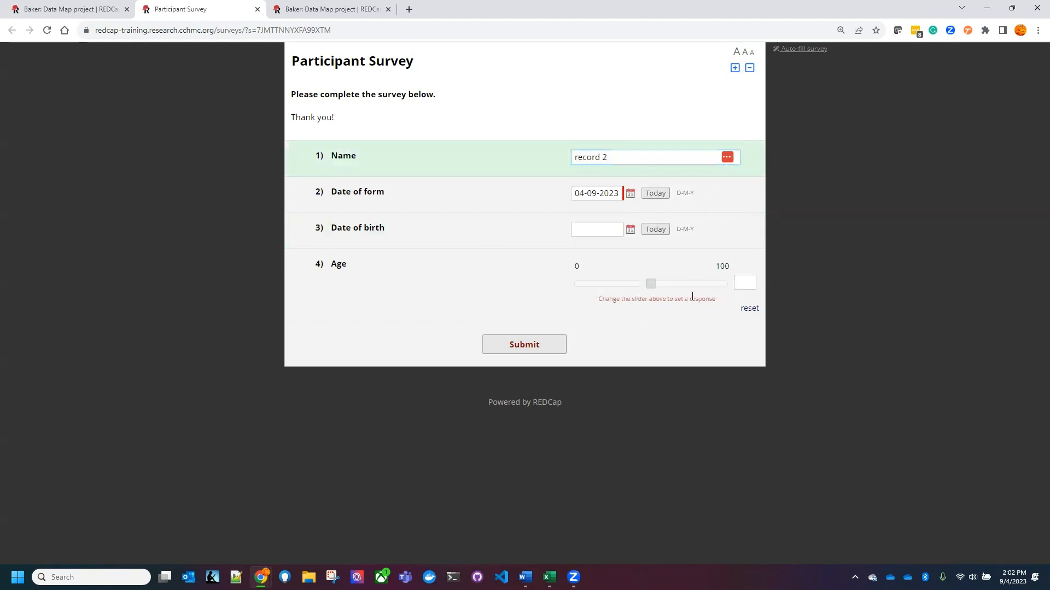
pyautogui.click(630, 229)
pyautogui.click(672, 252)
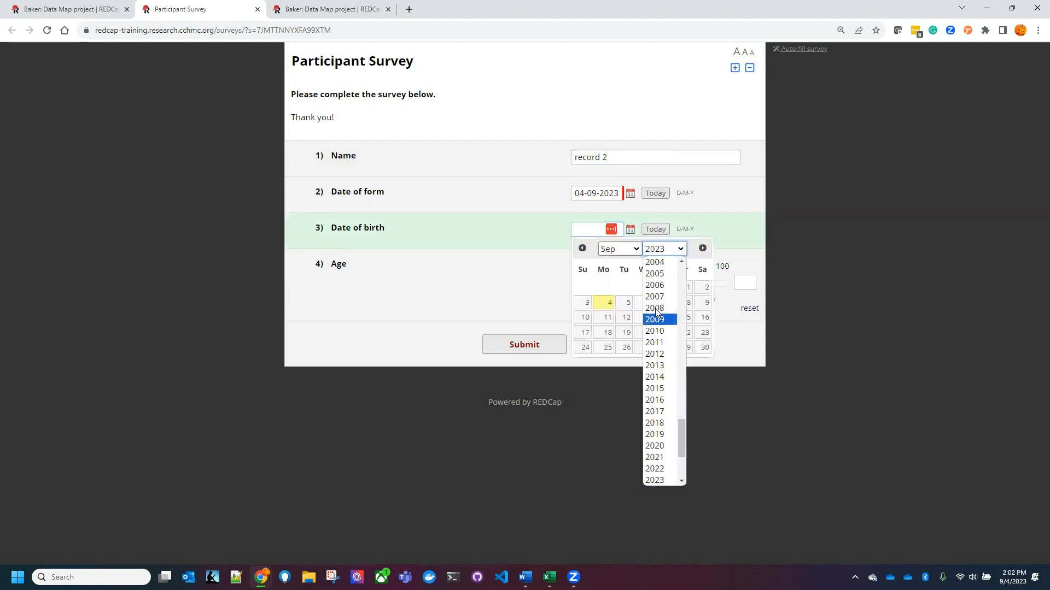
pyautogui.scroll(3, 667, 380)
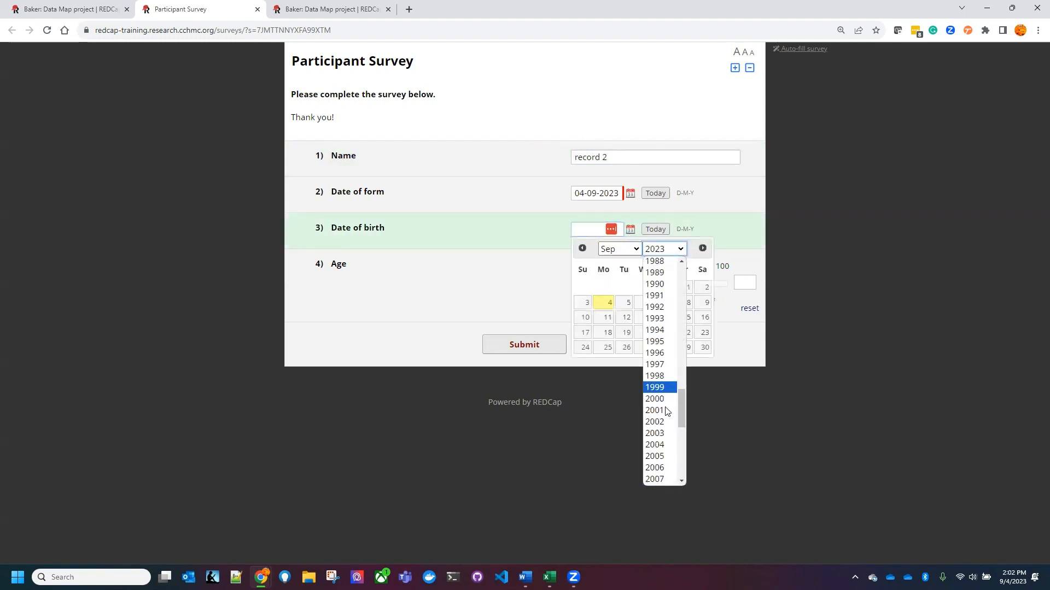
pyautogui.click(662, 433)
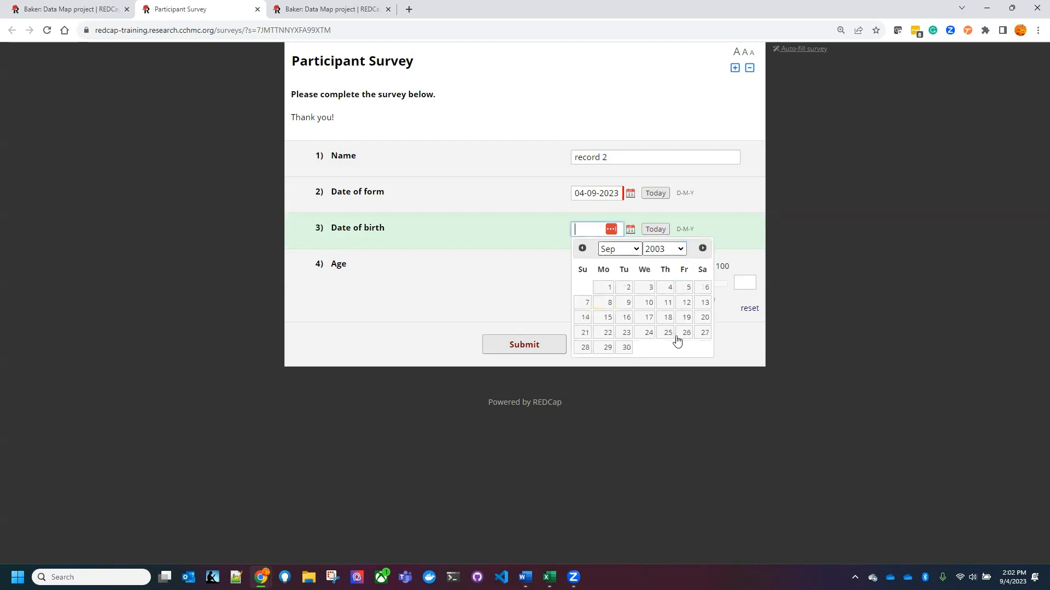
pyautogui.click(718, 207)
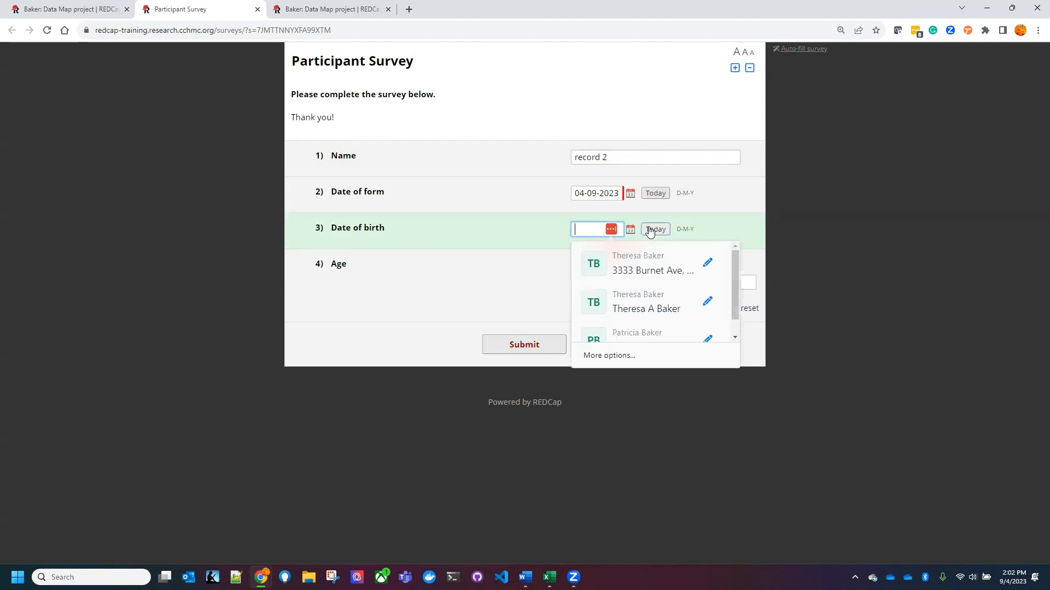
# Enter the date of birth for record 2, picking an earlier year and a day from the calendar.
pyautogui.click(651, 229)
pyautogui.click(599, 230)
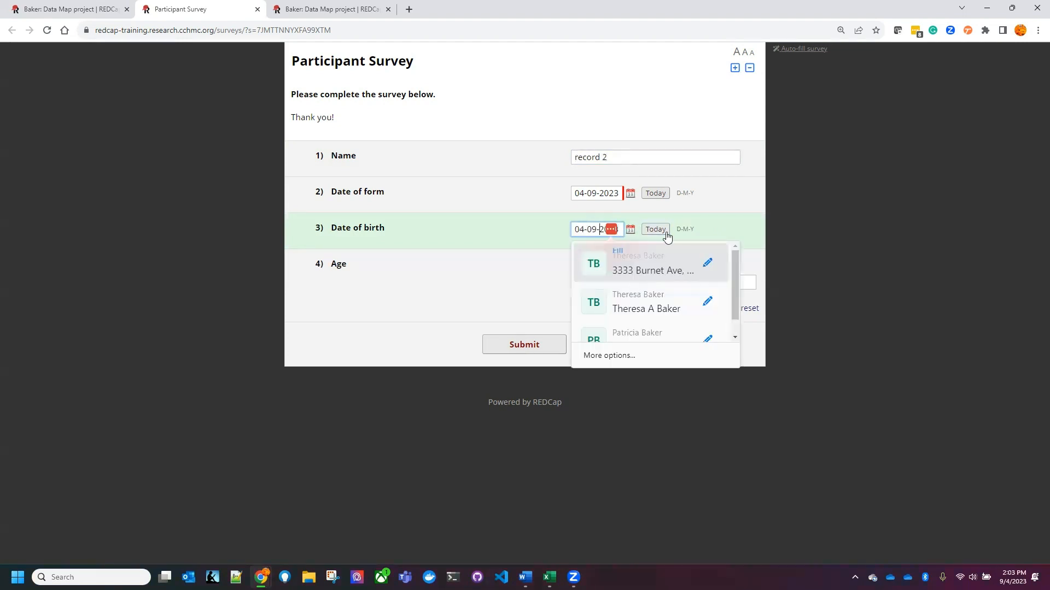
pyautogui.click(629, 229)
pyautogui.click(666, 252)
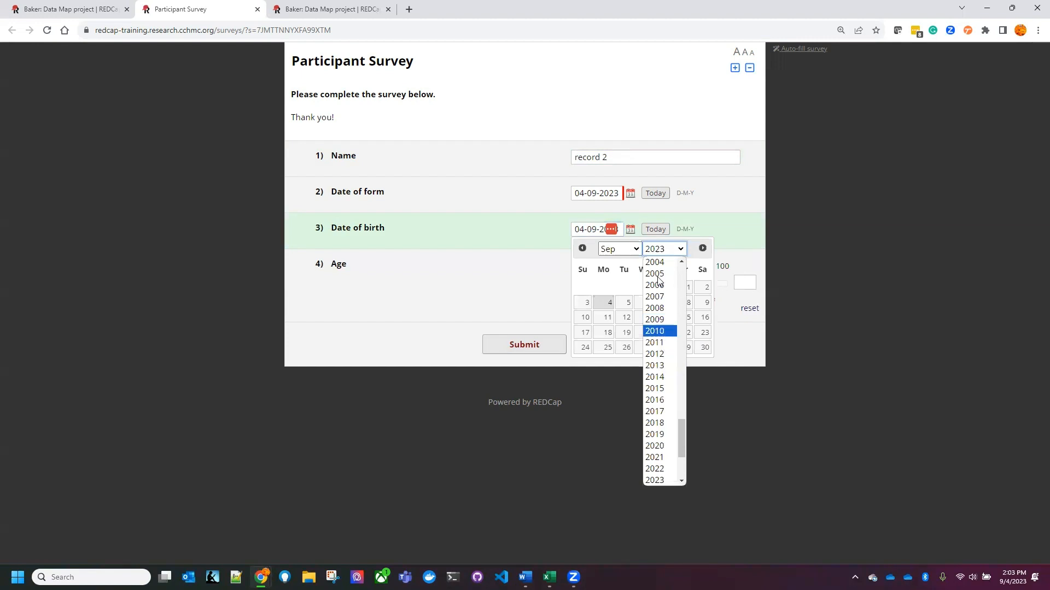
pyautogui.scroll(3, 668, 375)
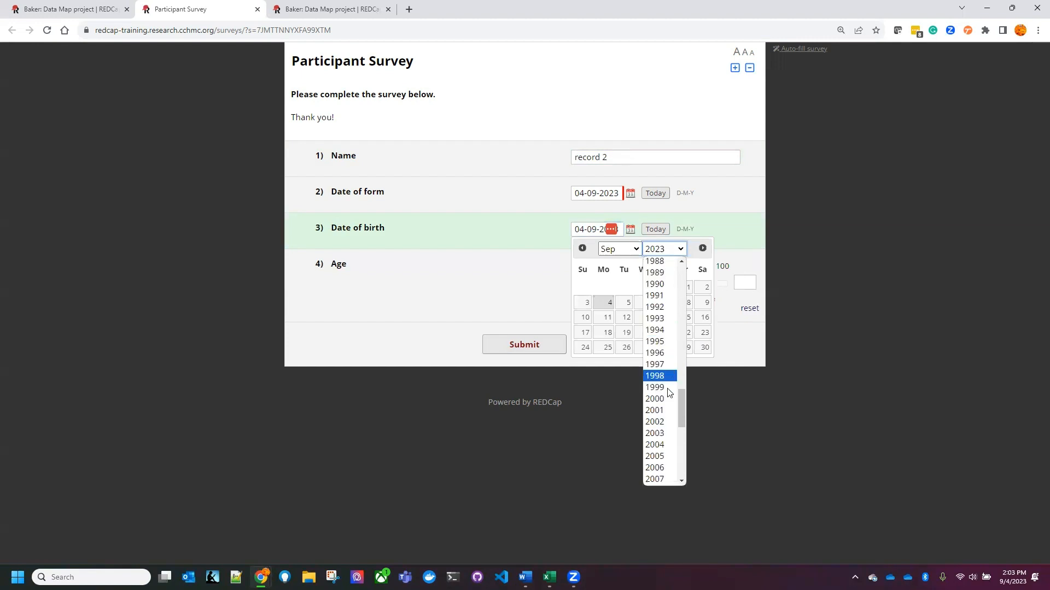
pyautogui.click(660, 435)
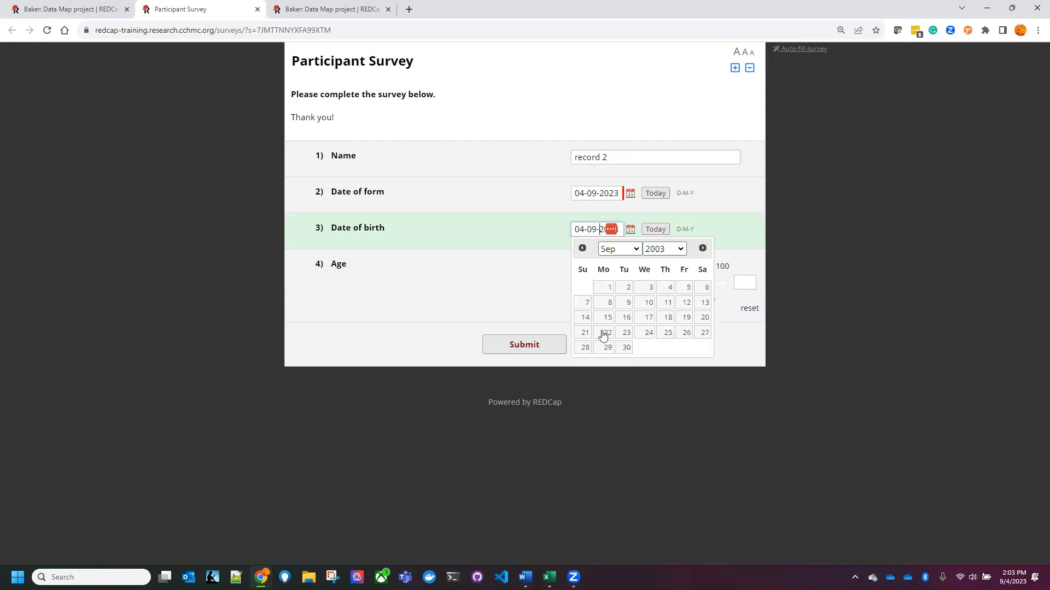
pyautogui.click(607, 287)
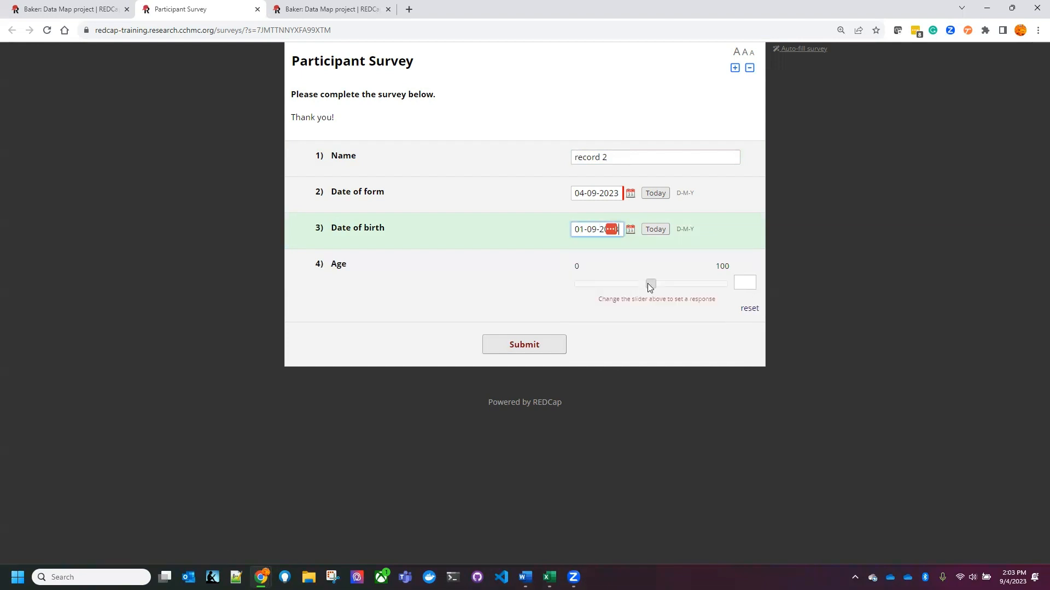
# Lower the Age slider below 50, then submit record 2's survey and close it.
pyautogui.click(650, 283)
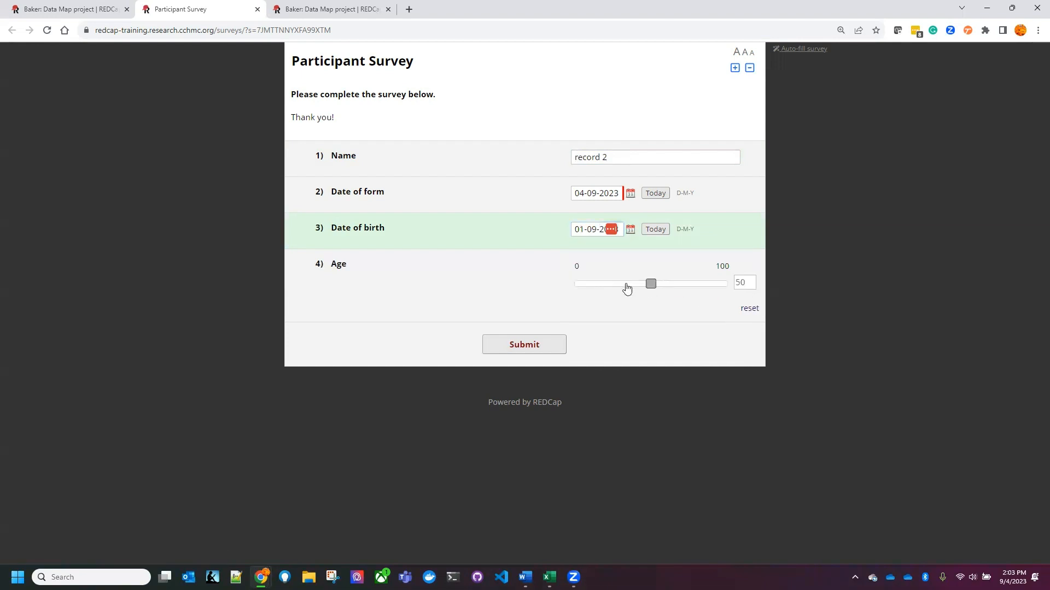
pyautogui.click(610, 296)
pyautogui.moveTo(605, 292); pyautogui.dragTo(603, 293)
pyautogui.click(490, 345)
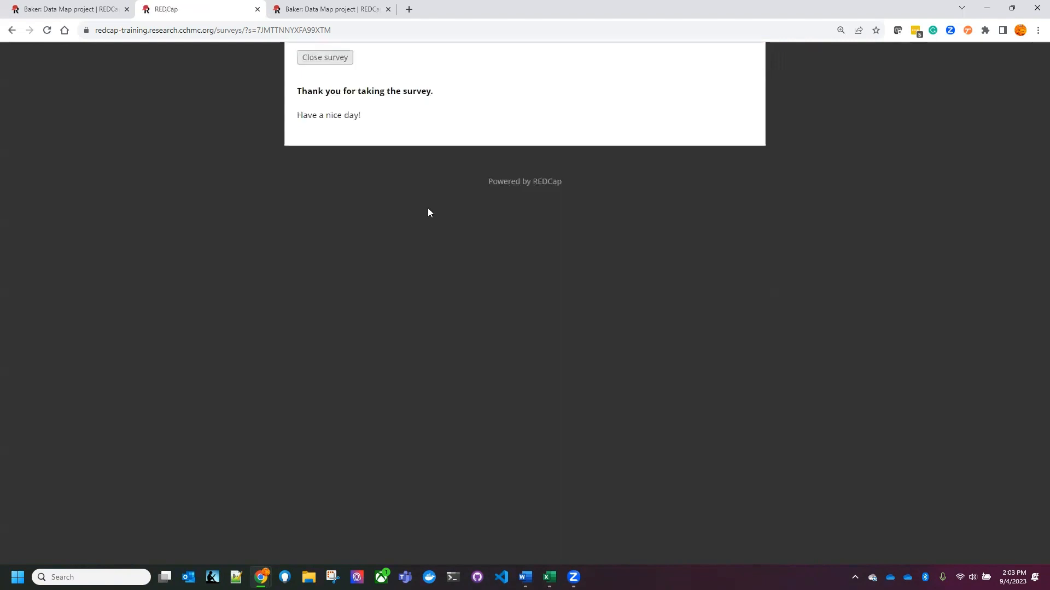
pyautogui.hotkey('ctrl', 'w')
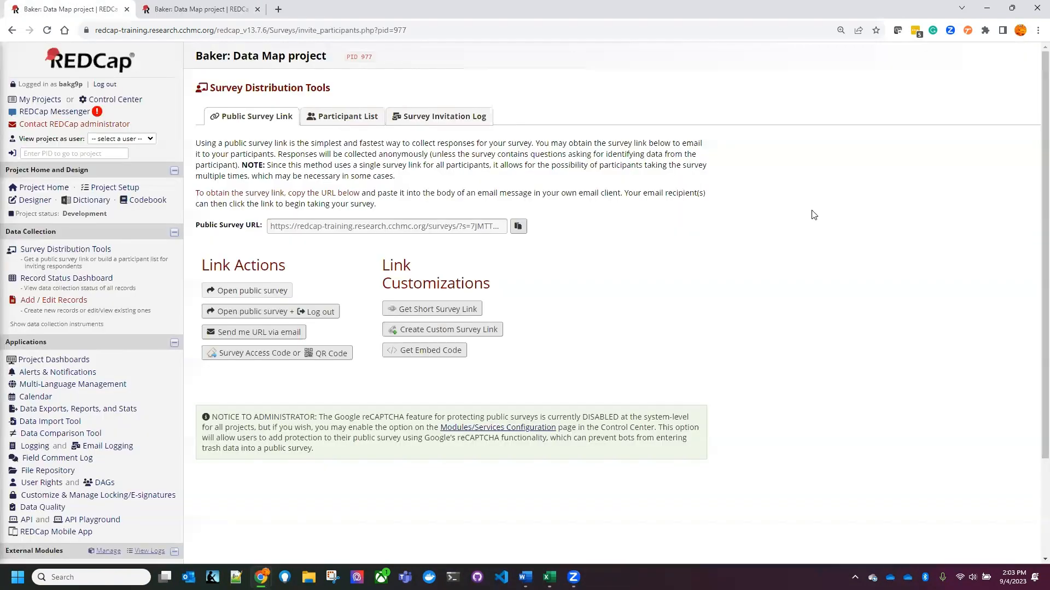
# Open the public survey again and enter "record 3" as the Name.
pyautogui.click(236, 290)
pyautogui.click(640, 157)
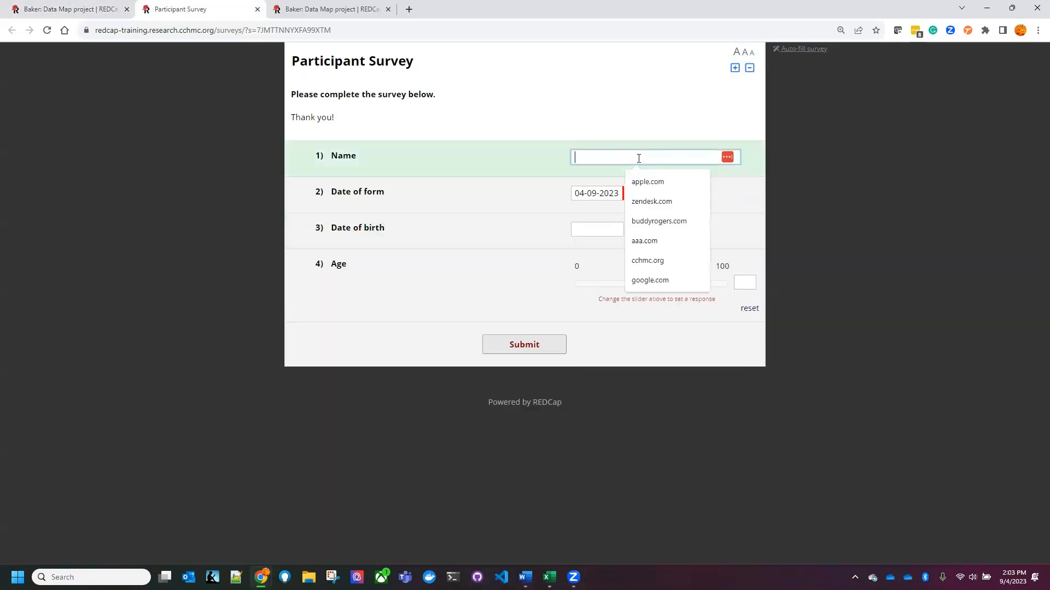
pyautogui.write('record 3')
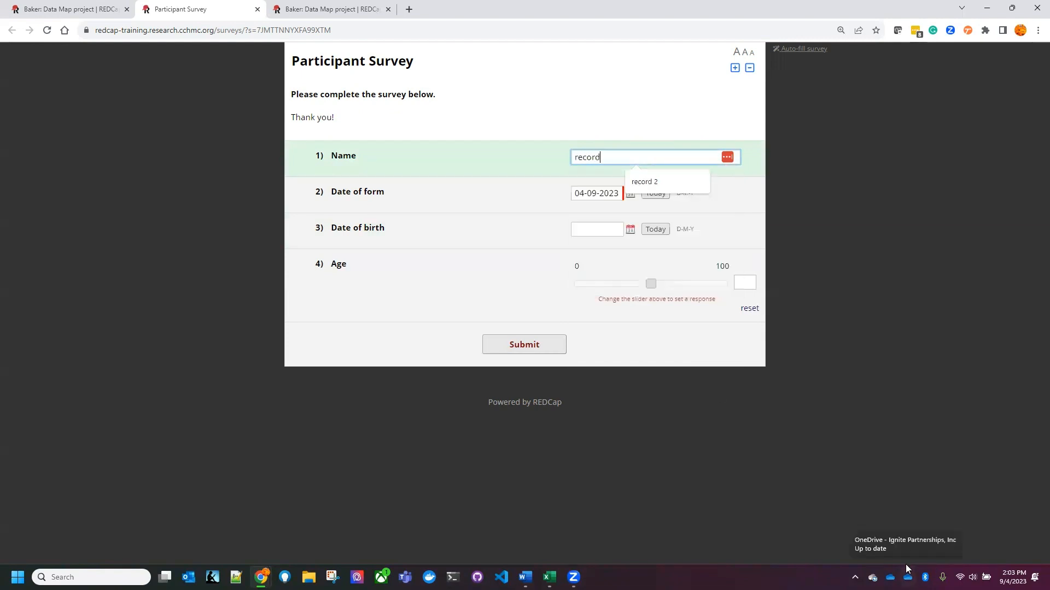
# Choose record 3's date of birth from the calendar, selecting an earlier year.
pyautogui.click(631, 229)
pyautogui.click(671, 253)
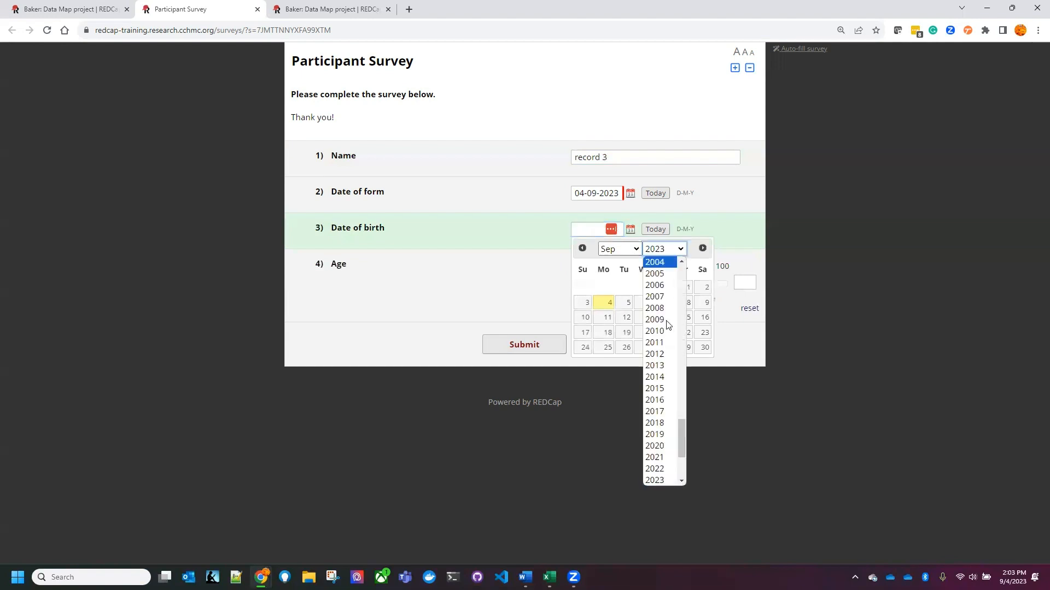
pyautogui.click(662, 306)
pyautogui.click(654, 334)
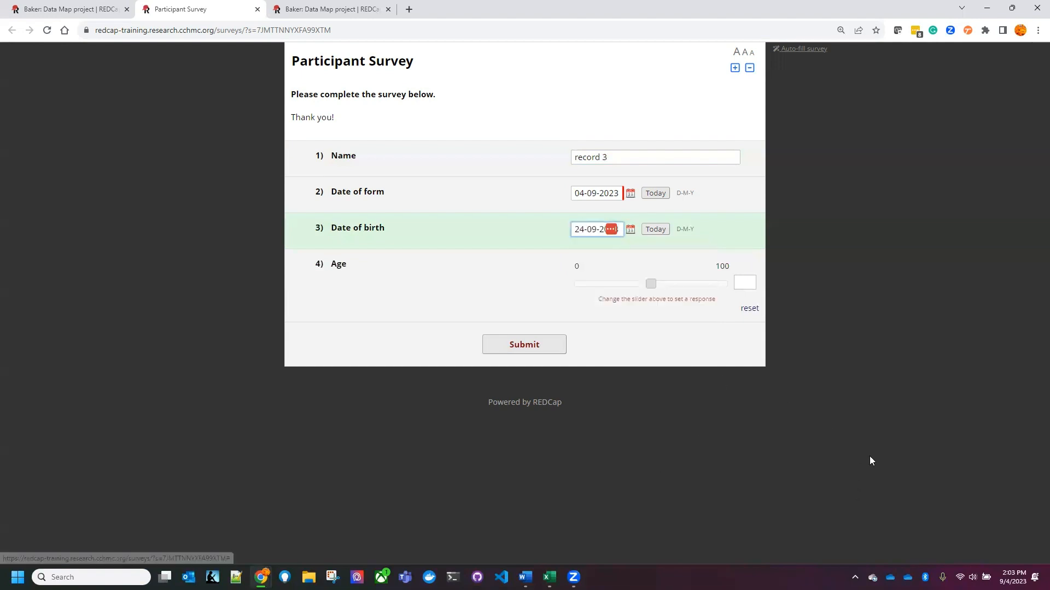
# Set the Age slider for record 3, then submit and close the survey.
pyautogui.click(744, 283)
pyautogui.click(651, 287)
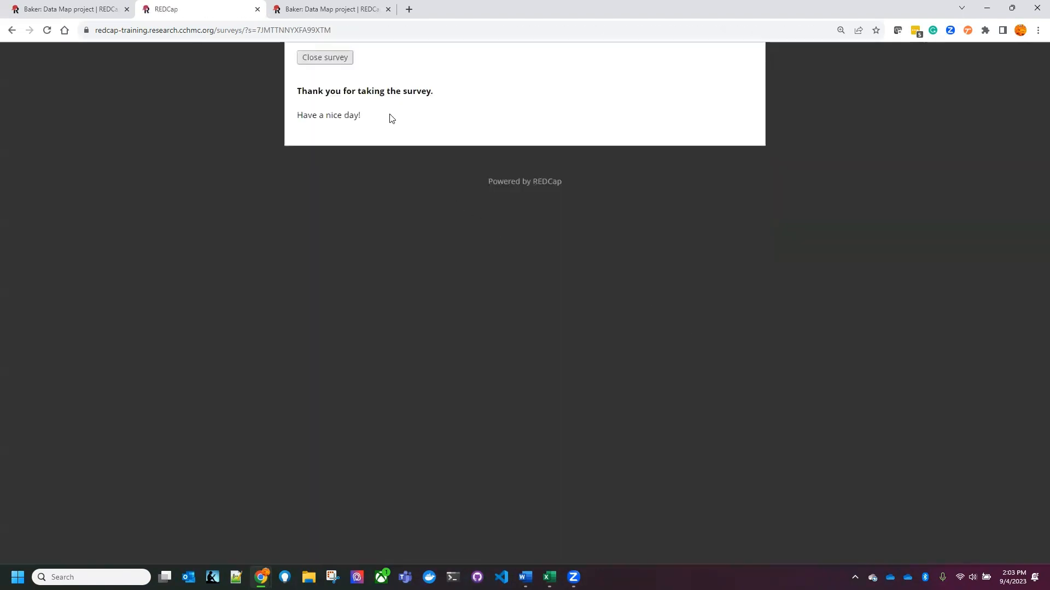
pyautogui.click(323, 53)
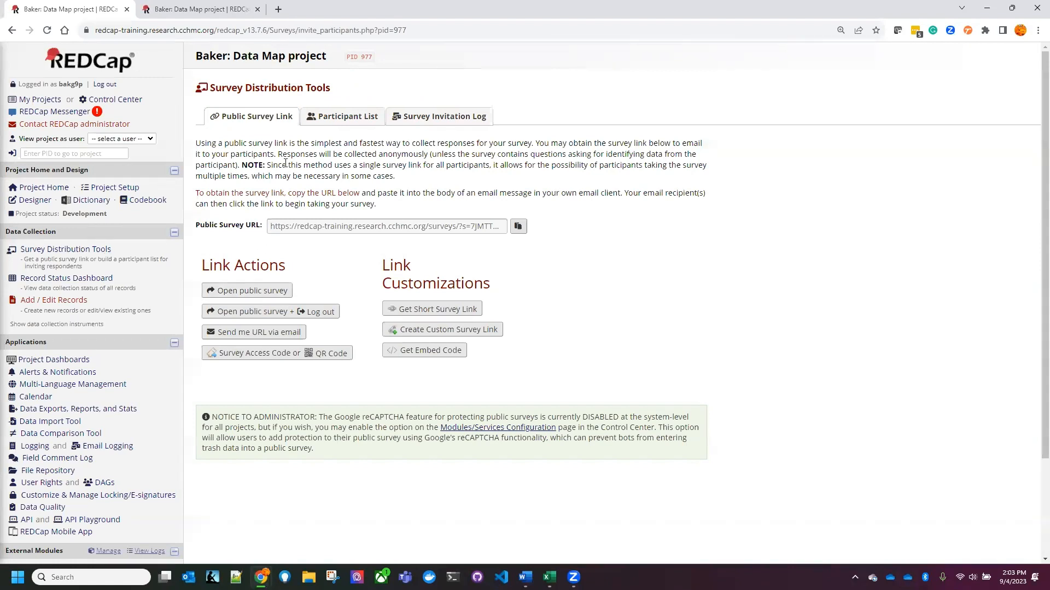
# Fill in record 1's Researcher Data Form with Choice 1 and Boxes 1, 2 and 3, mark it Complete and save.
pyautogui.click(66, 280)
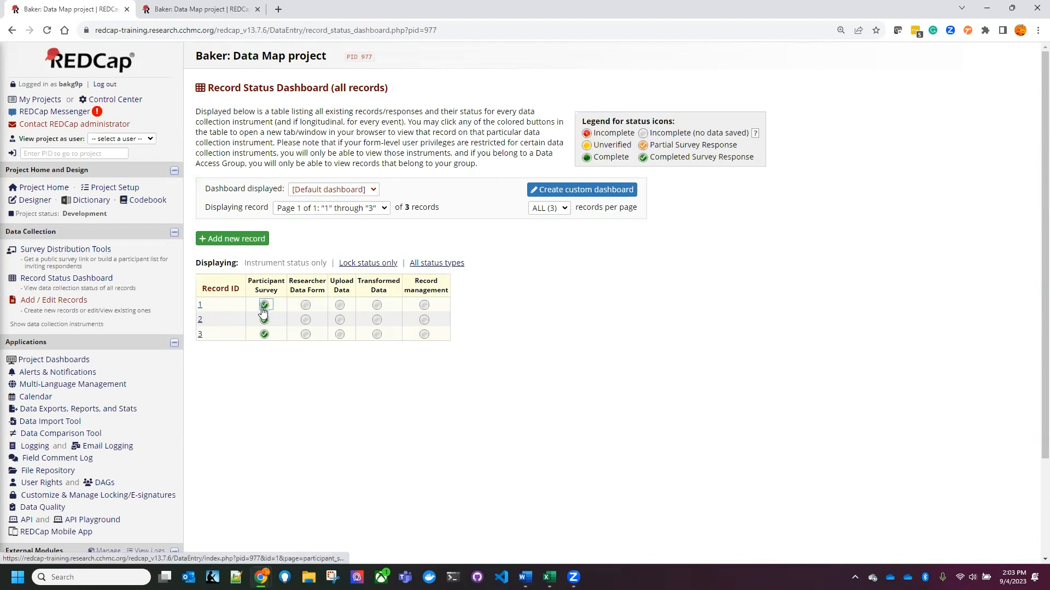
pyautogui.click(305, 305)
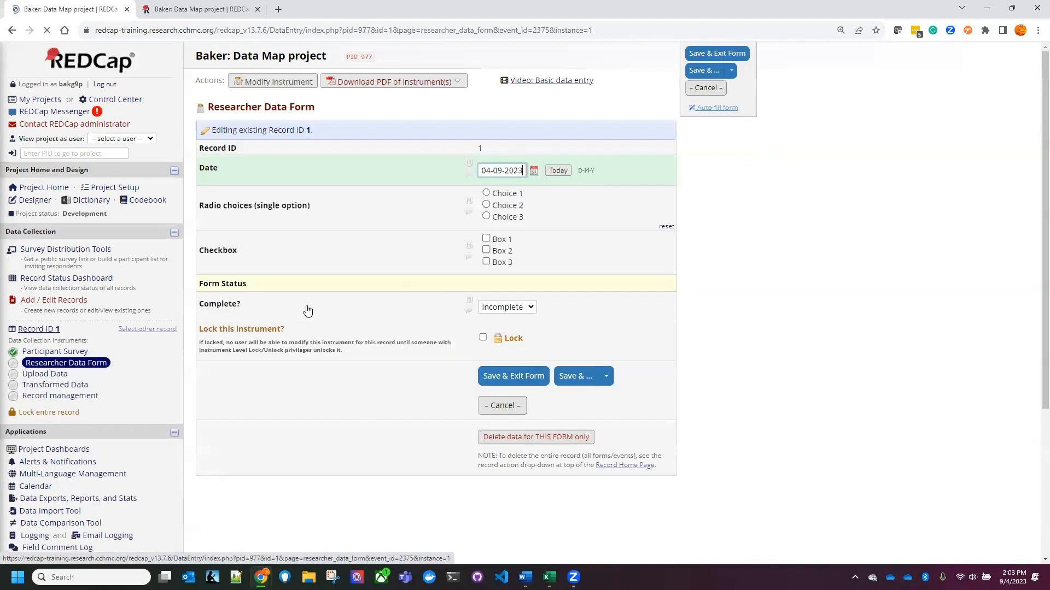
pyautogui.click(486, 193)
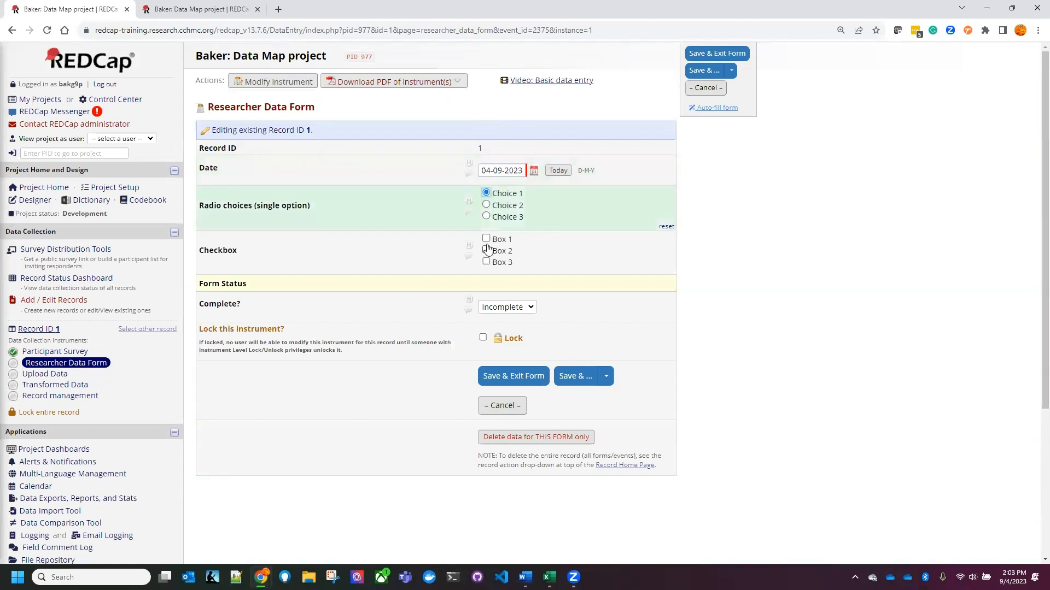
pyautogui.click(486, 256)
pyautogui.click(486, 238)
pyautogui.click(486, 250)
pyautogui.click(486, 262)
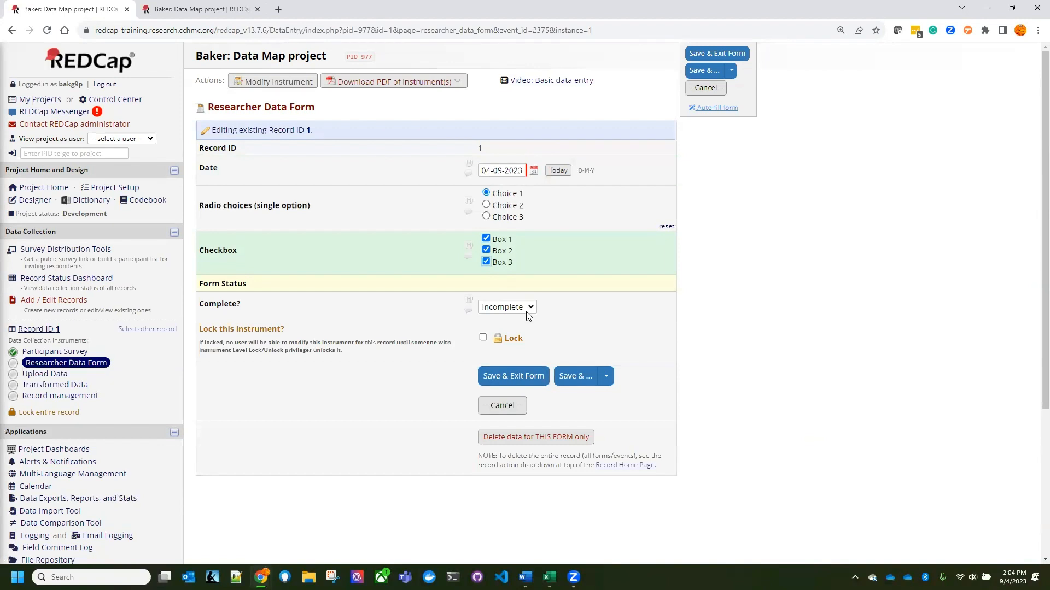
pyautogui.click(503, 345)
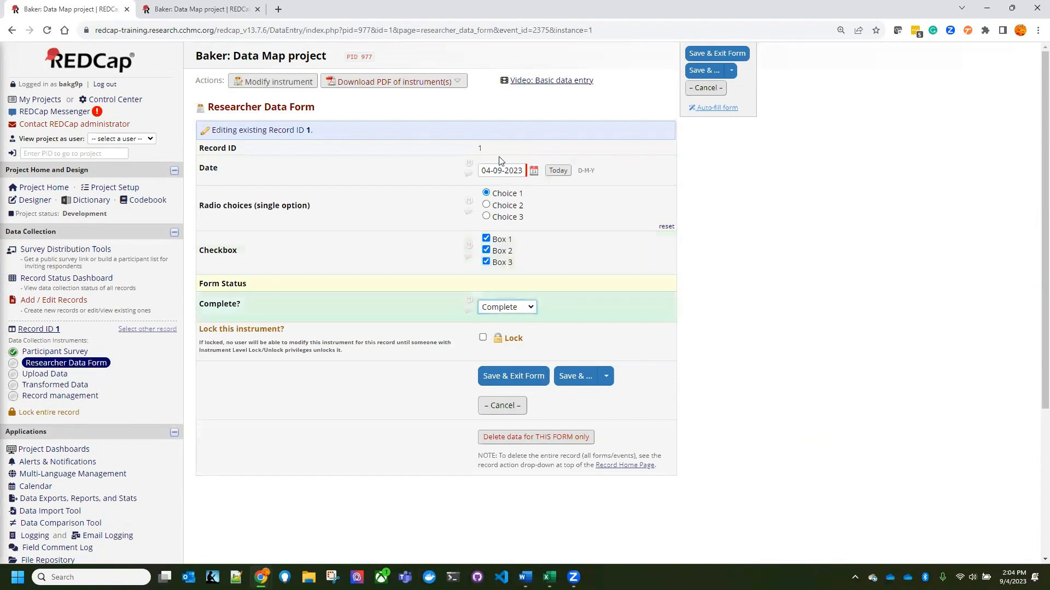
pyautogui.click(513, 376)
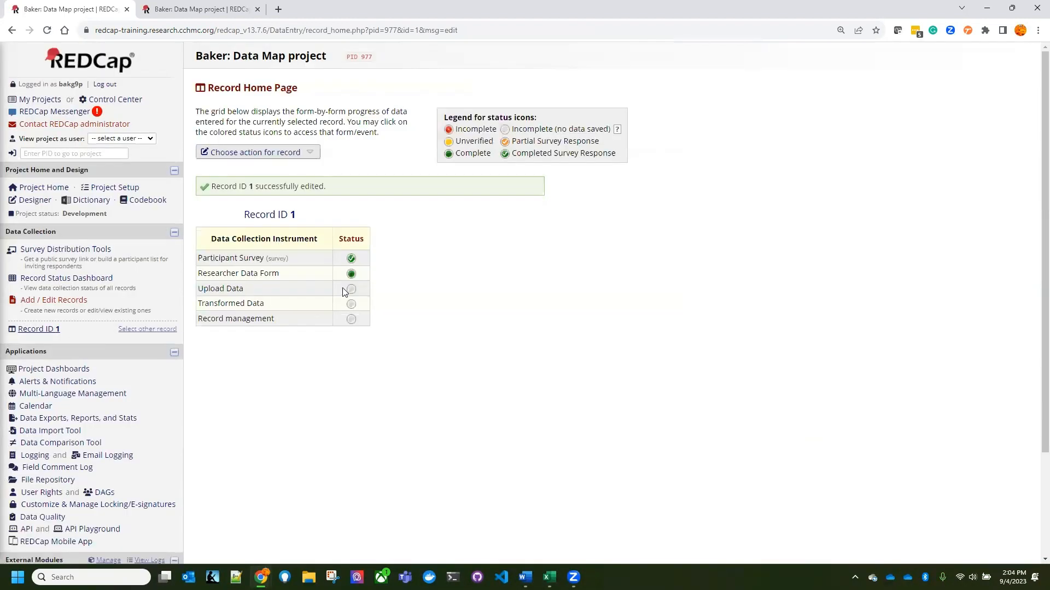
# Enter "asdfasdf" for Upload data 1 and 5.2 for Upload data 2 in record 1, and save the form.
pyautogui.click(351, 289)
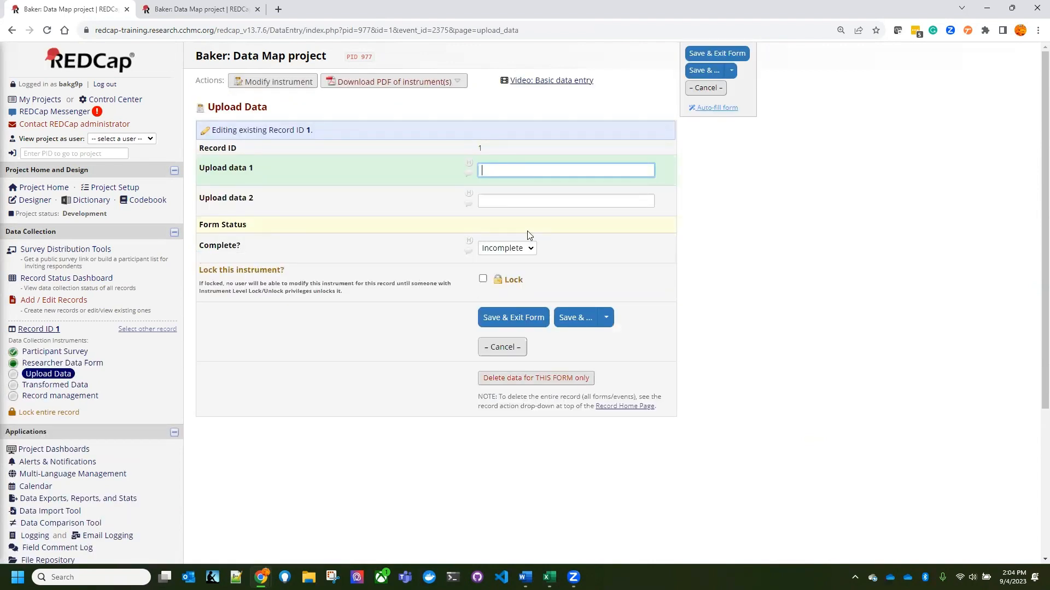
pyautogui.write('asdfasdf')
pyautogui.click(534, 203)
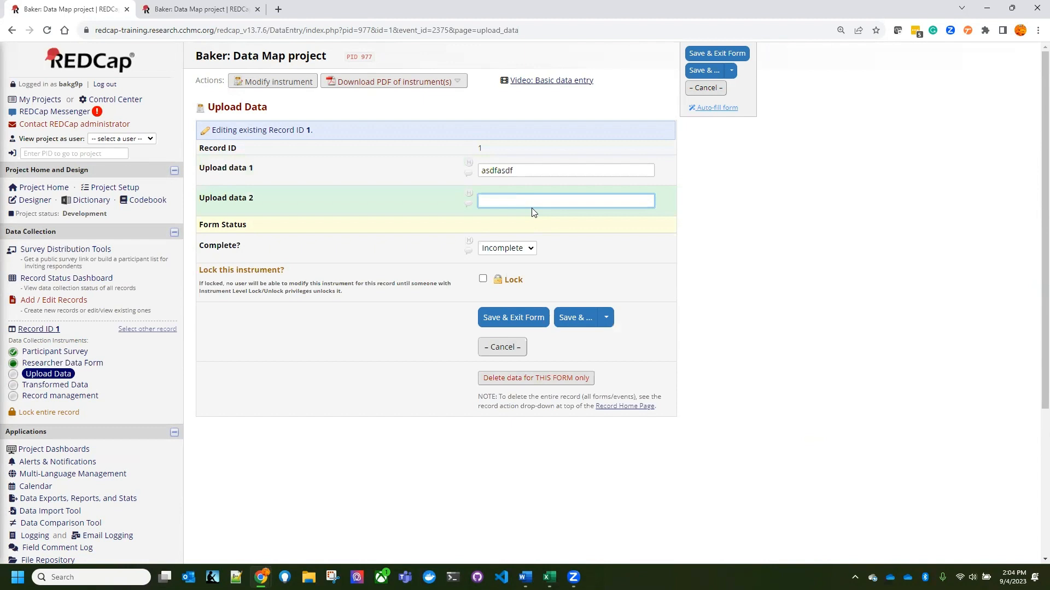
pyautogui.write('5.2')
pyautogui.click(811, 298)
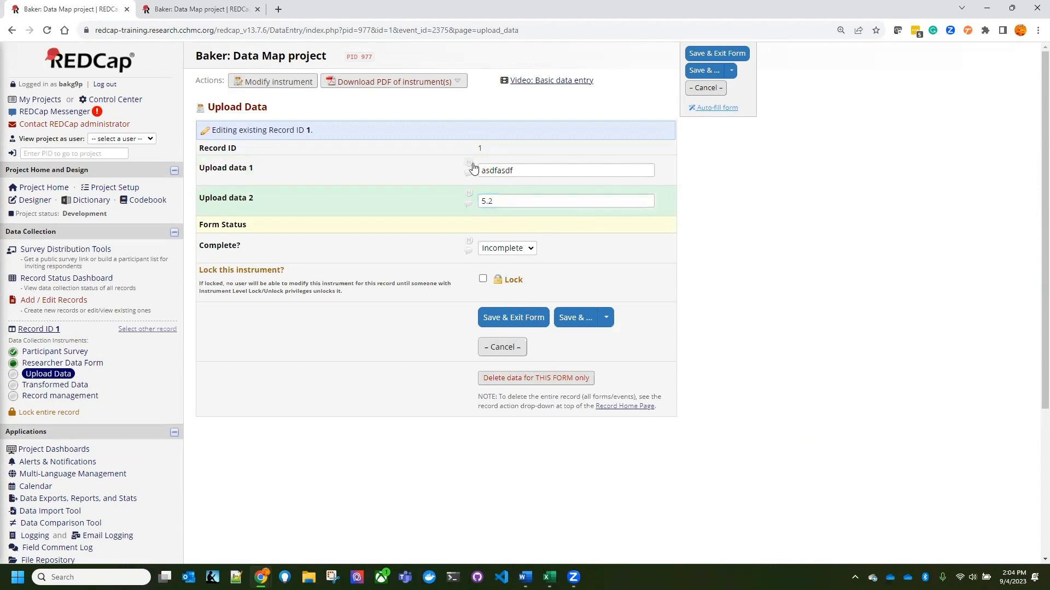
pyautogui.click(495, 320)
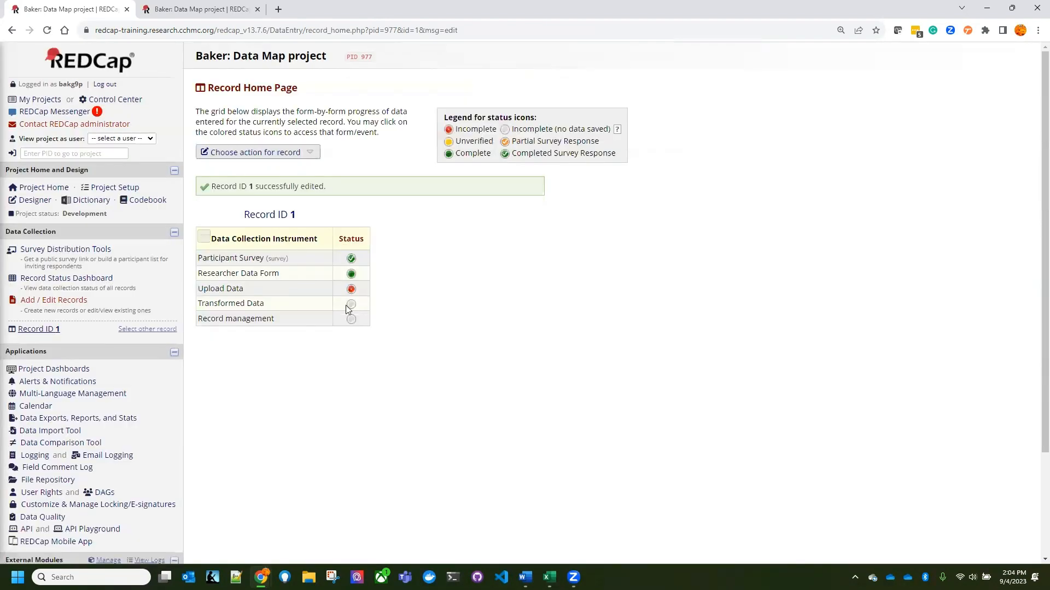
# Examine the equations behind Above 18, Age = Calculated age and sum checkbox in record 1's Transformed Data form.
pyautogui.click(349, 304)
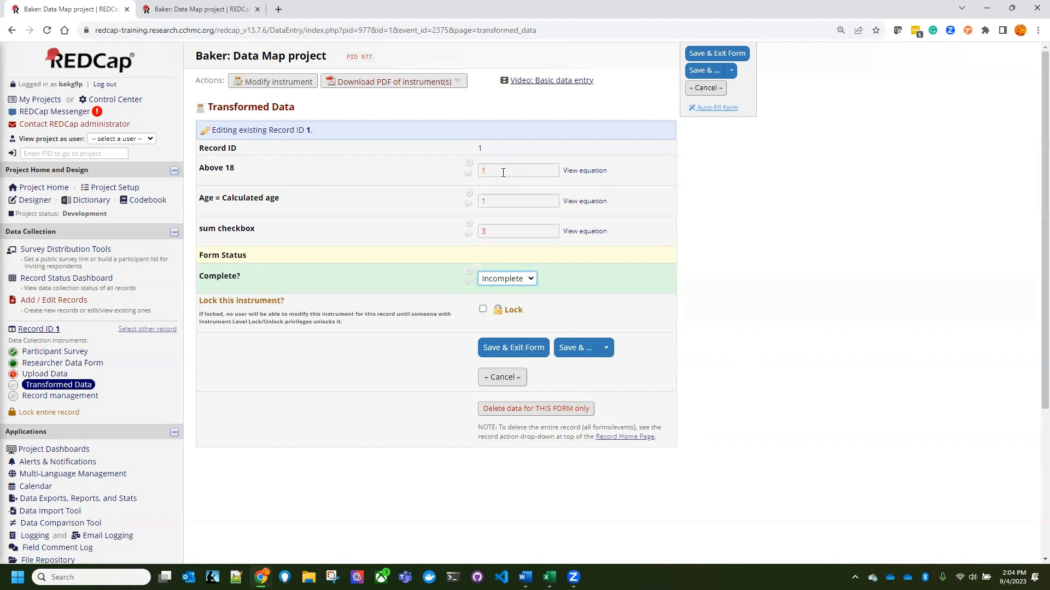
pyautogui.click(584, 170)
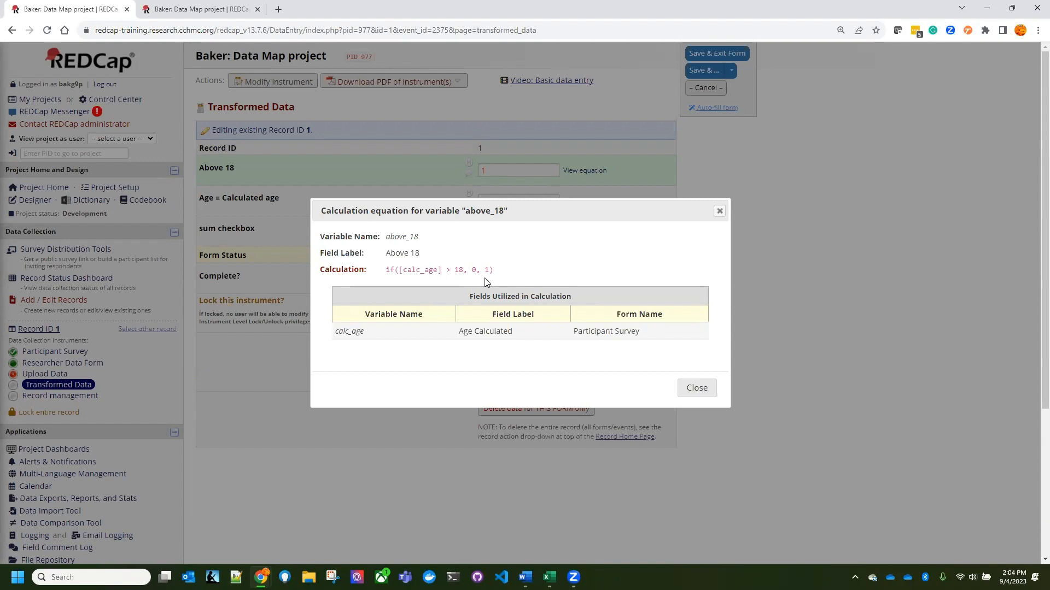
pyautogui.click(695, 385)
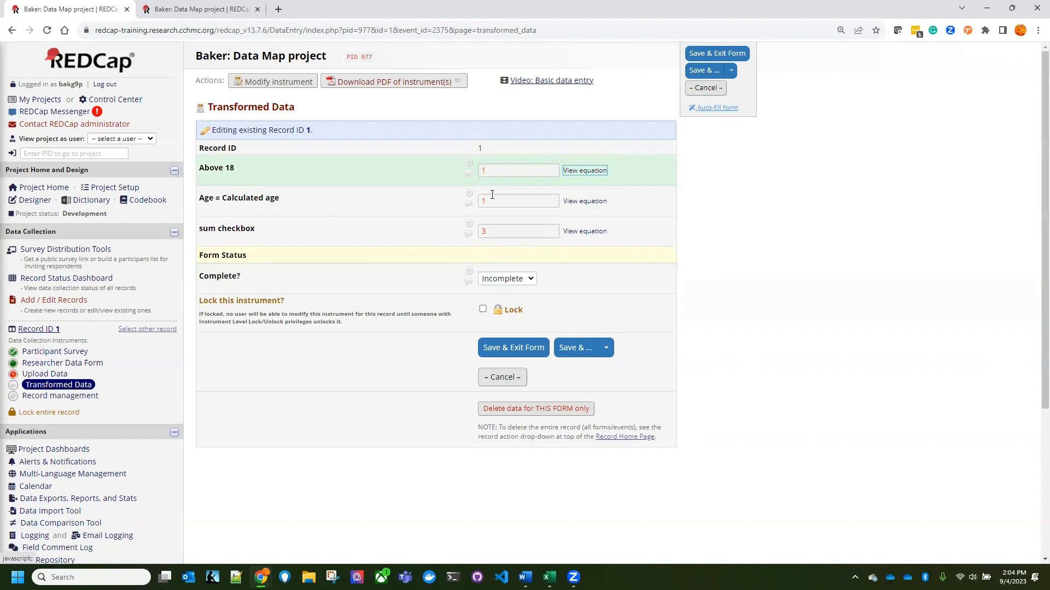
pyautogui.click(585, 201)
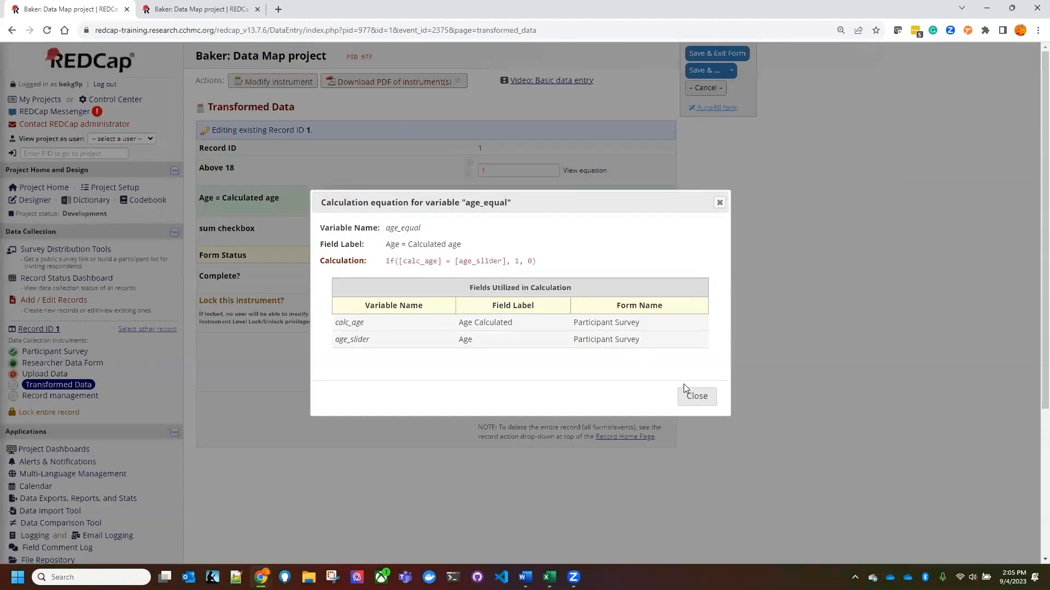
pyautogui.press('Escape')
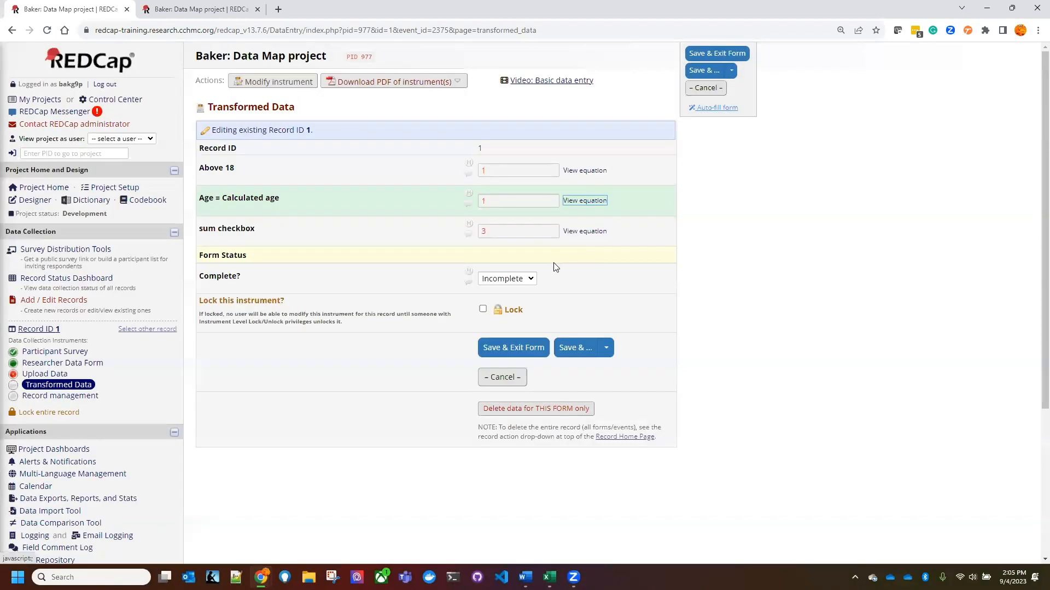
pyautogui.click(585, 232)
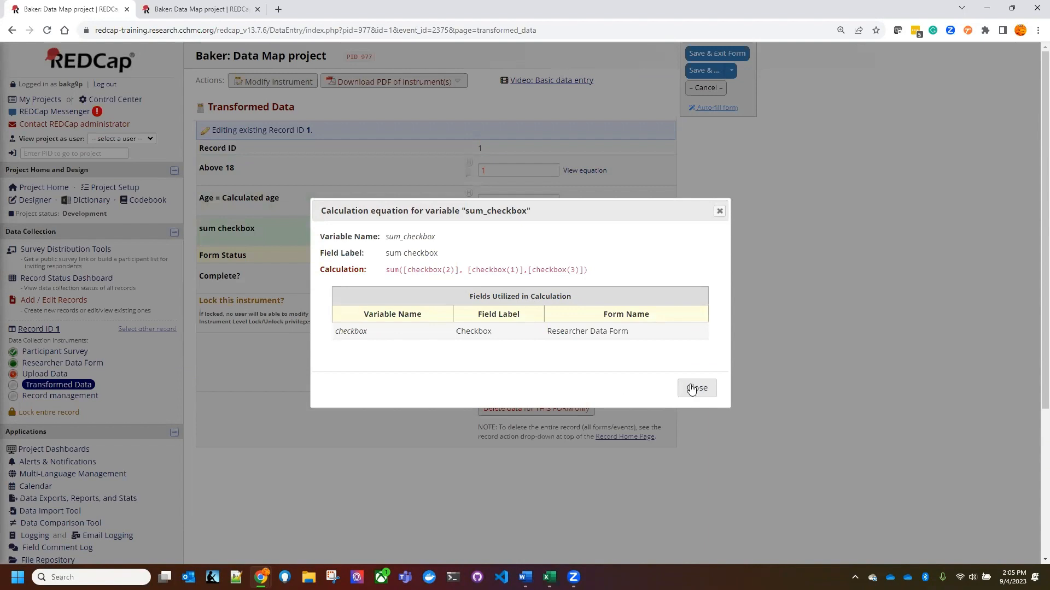
# Save record 1's Transformed Data form and its Record management form with the Active record status.
pyautogui.click(493, 348)
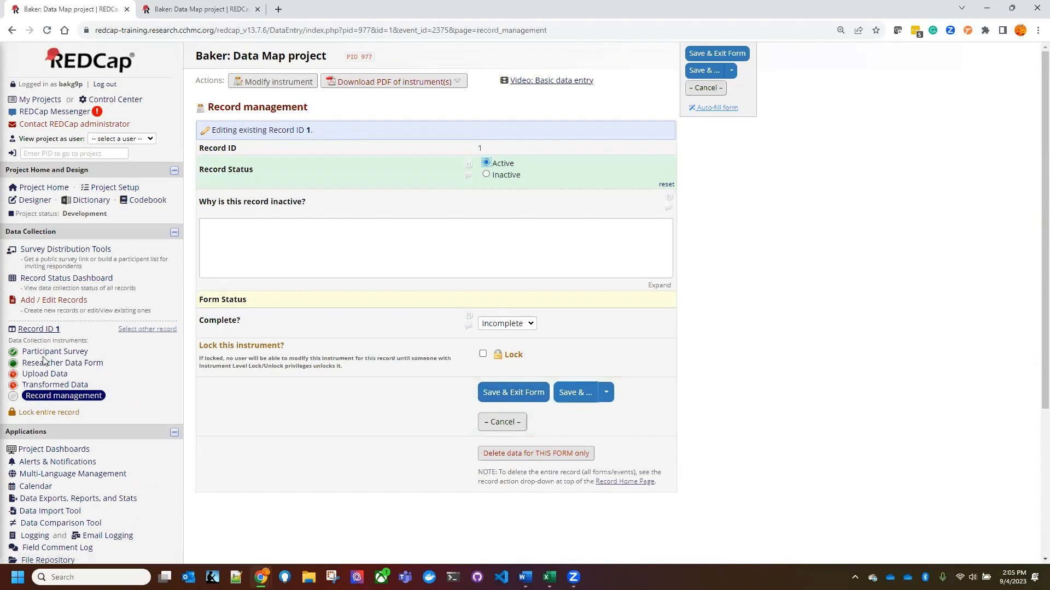
pyautogui.click(43, 362)
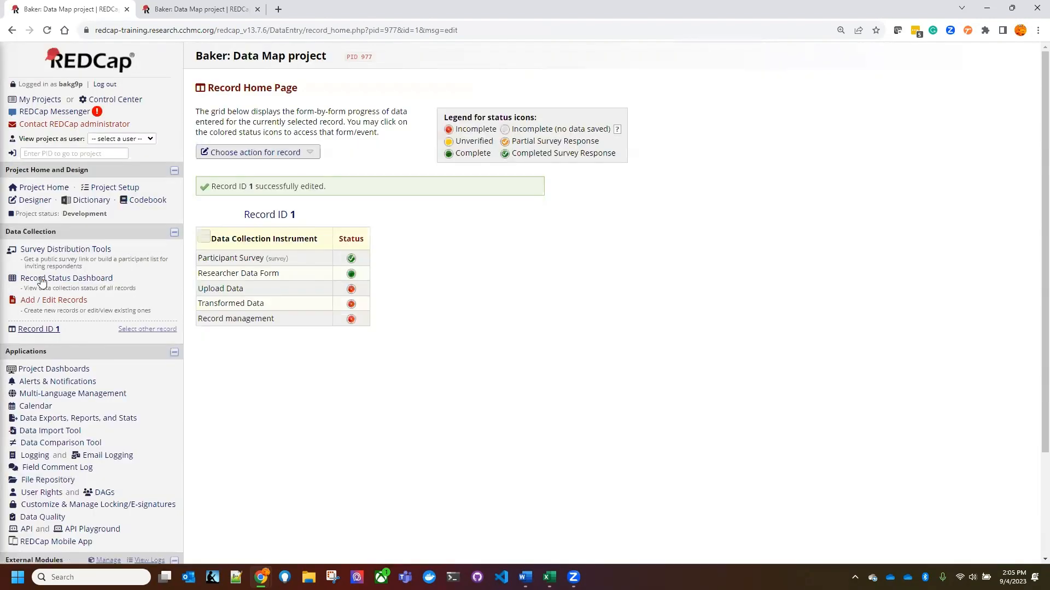
# Review record 1's Participant Survey response from the Record Status Dashboard, checking the Age Calculated field against the entered age.
pyautogui.click(42, 281)
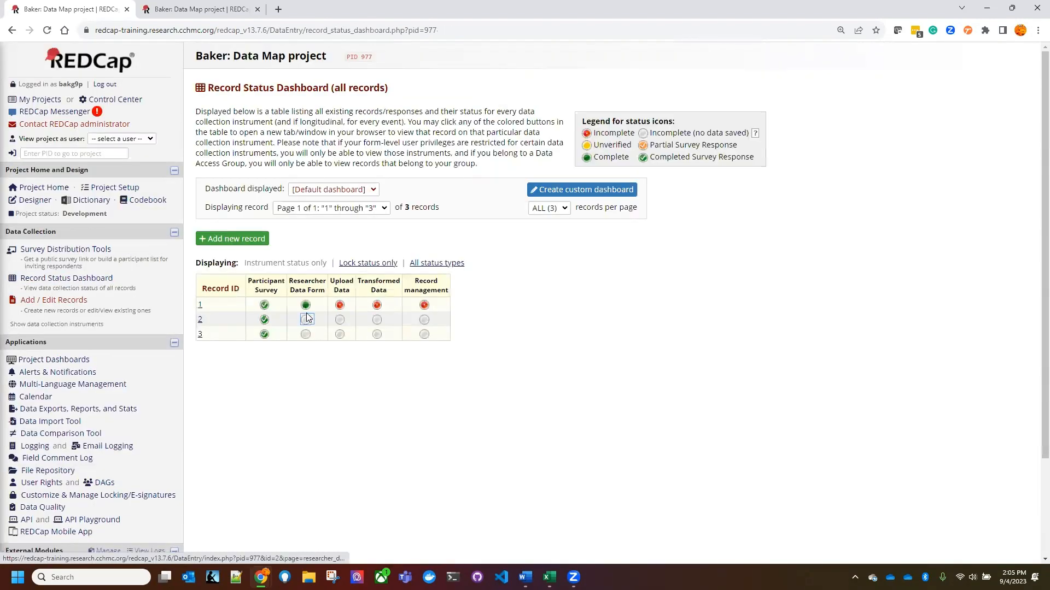
pyautogui.click(264, 305)
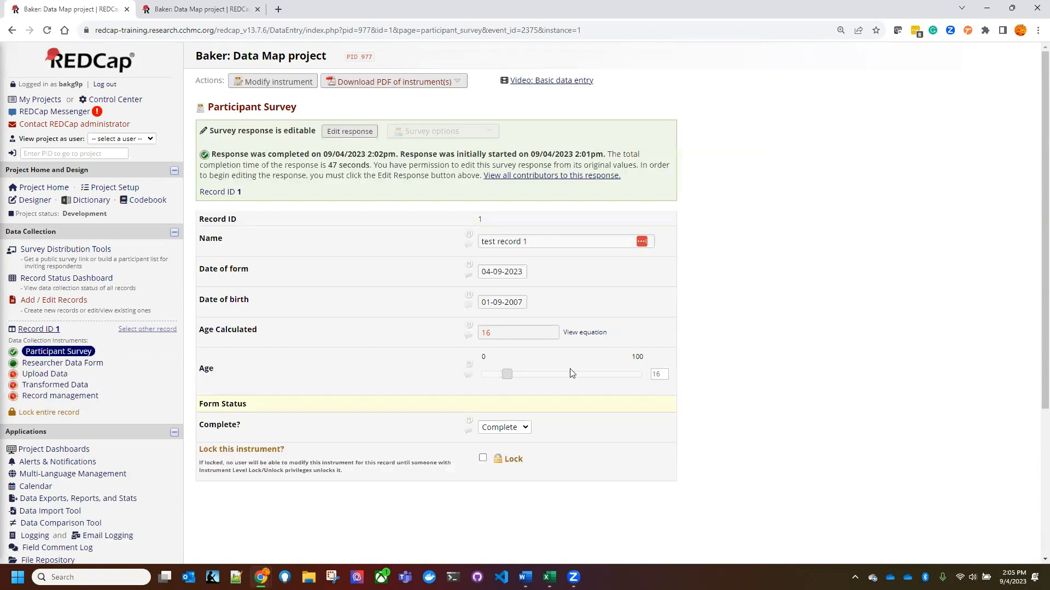
pyautogui.doubleClick(487, 332)
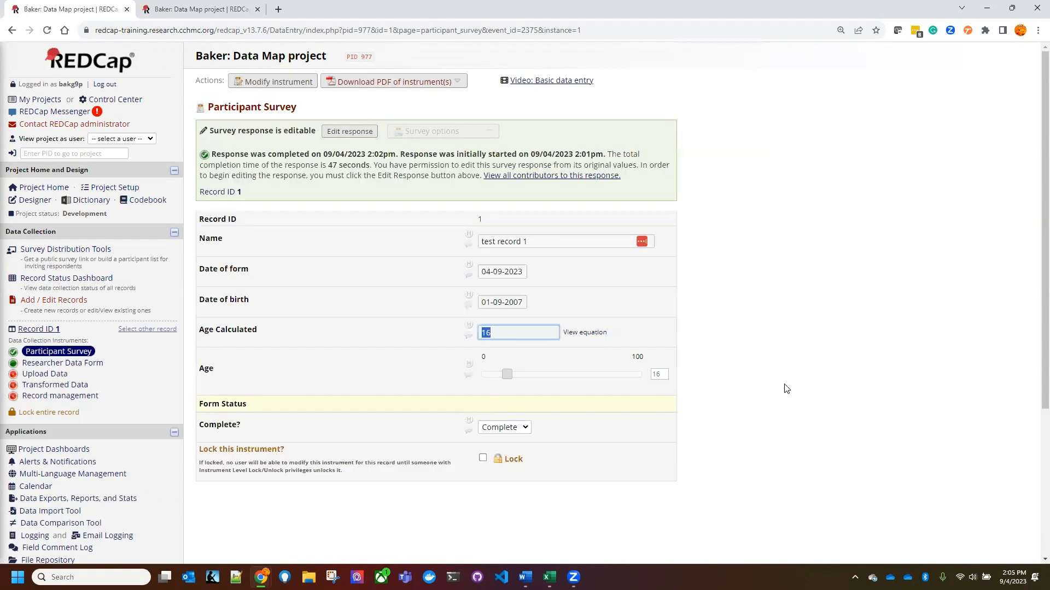
# Change the Above 18 calculation in the Transformed Data instrument to if([calc_age] > 18, 1, 0) and save the field.
pyautogui.click(27, 216)
pyautogui.click(34, 200)
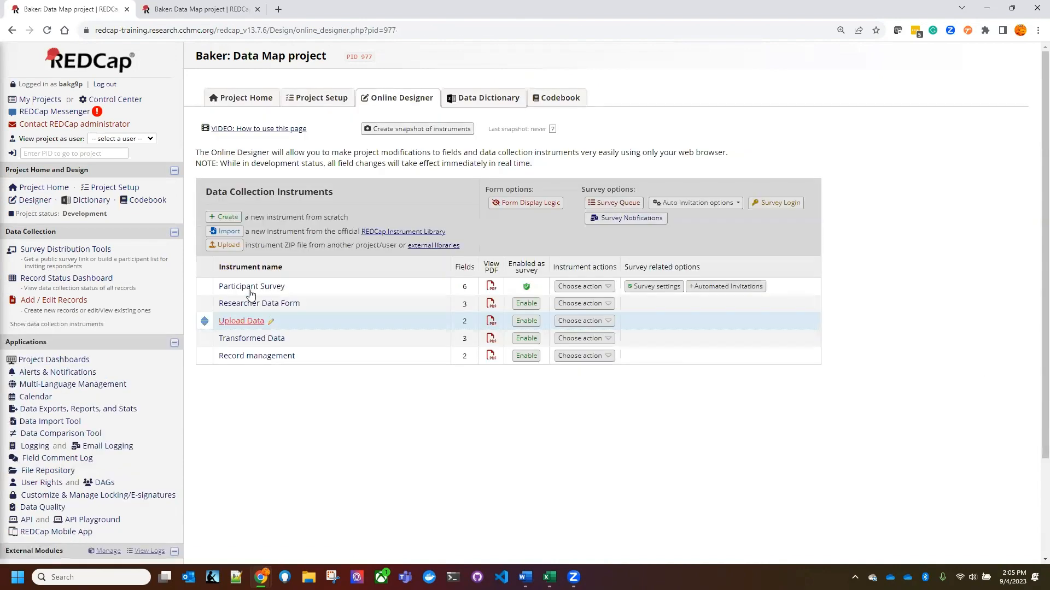
pyautogui.click(240, 340)
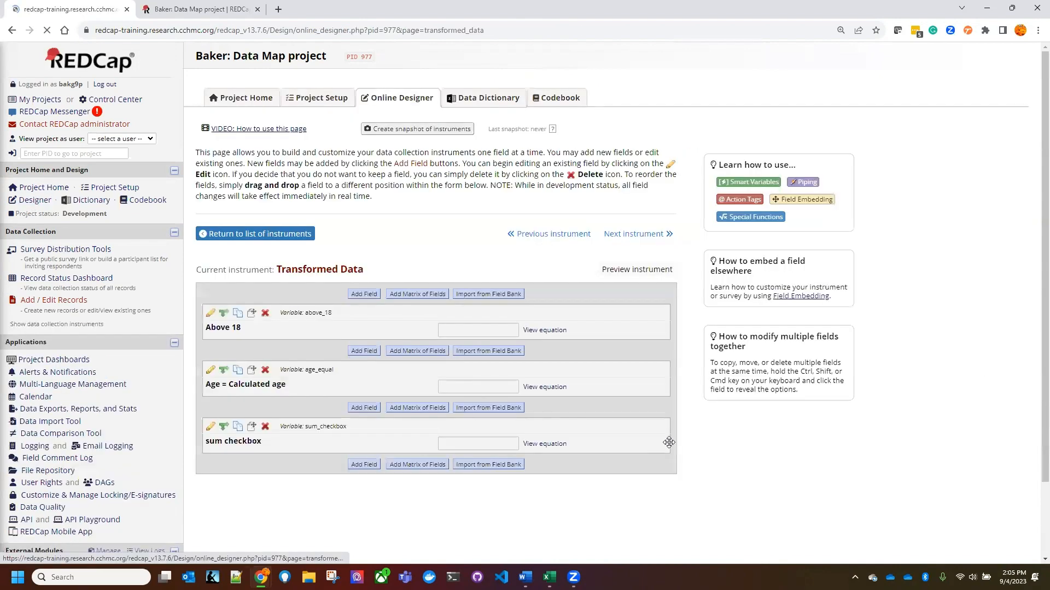
pyautogui.click(211, 314)
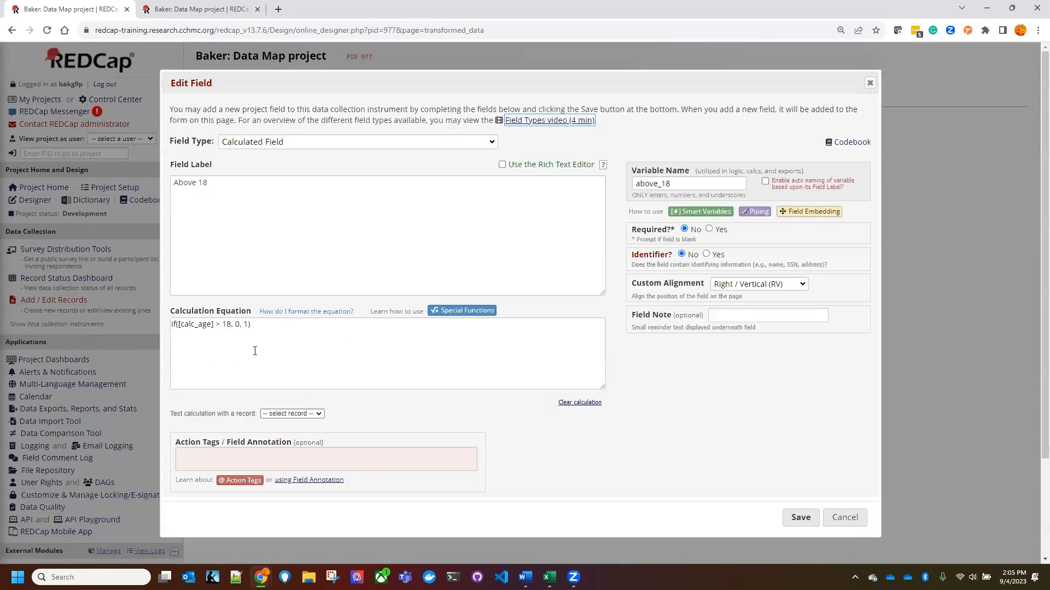
pyautogui.click(219, 334)
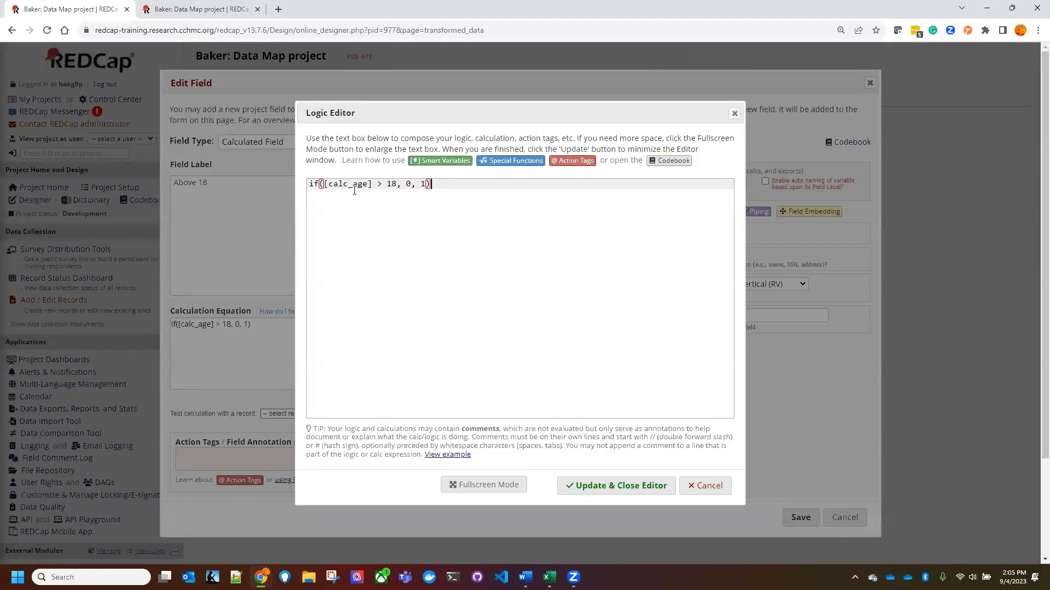
pyautogui.doubleClick(409, 184)
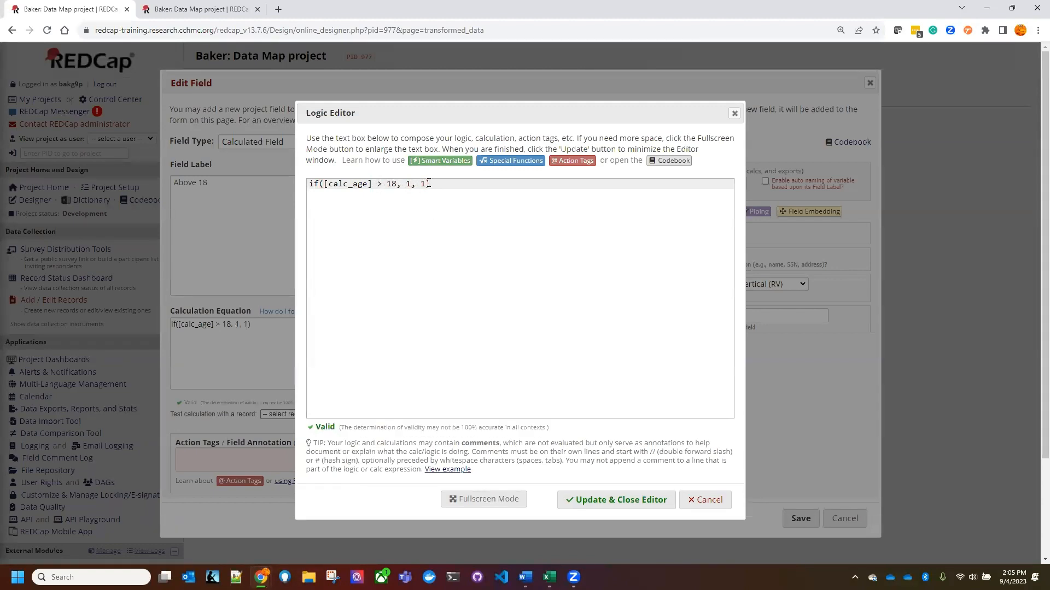
pyautogui.write('0')
pyautogui.click(624, 492)
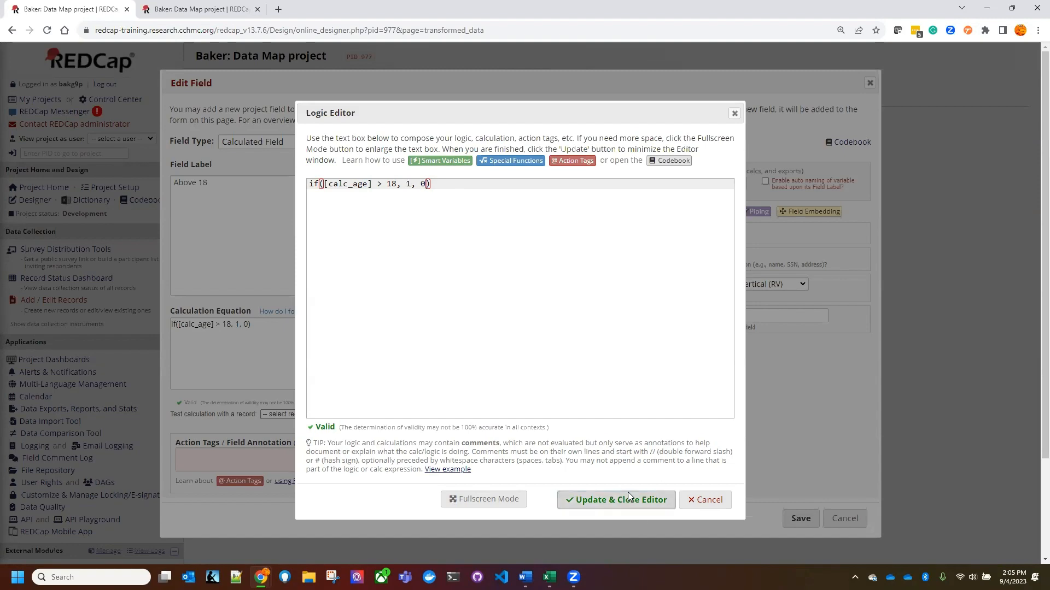
pyautogui.click(803, 519)
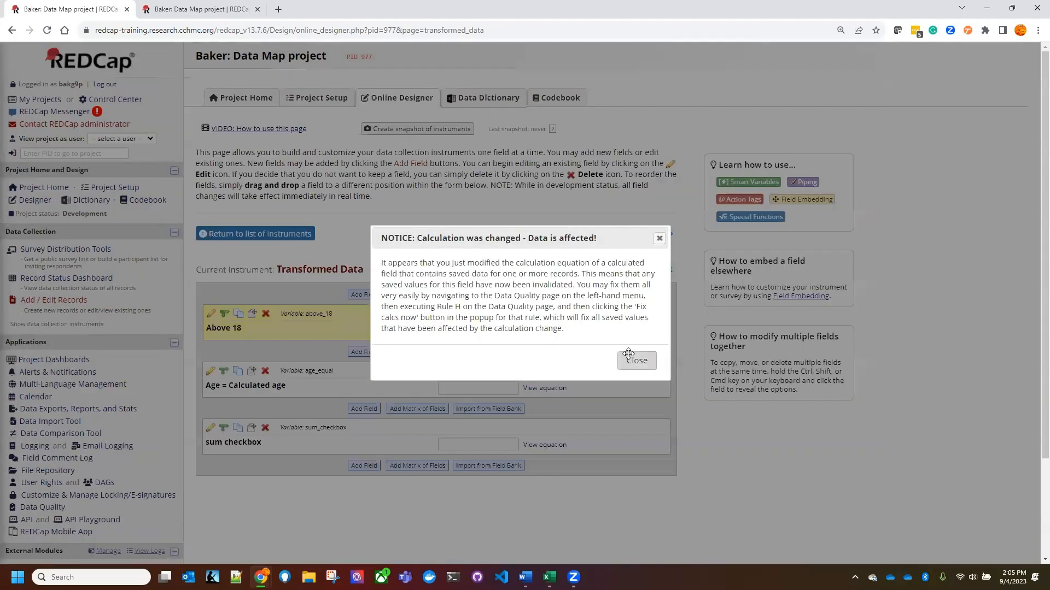
pyautogui.click(638, 359)
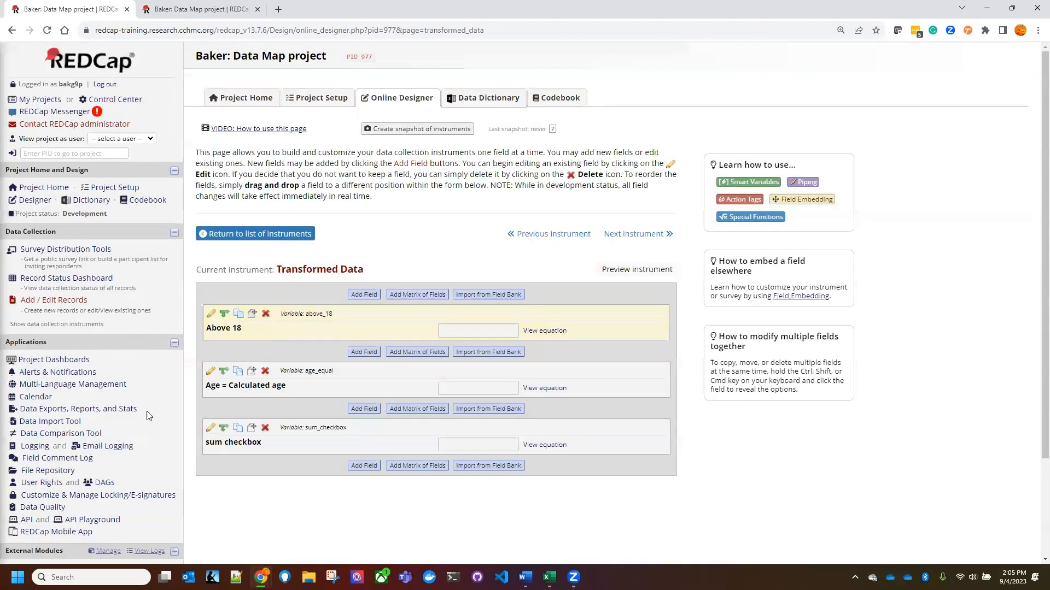
# Re-save record 1's Transformed Data form, staying on it, and check the data history of Above 18.
pyautogui.click(44, 279)
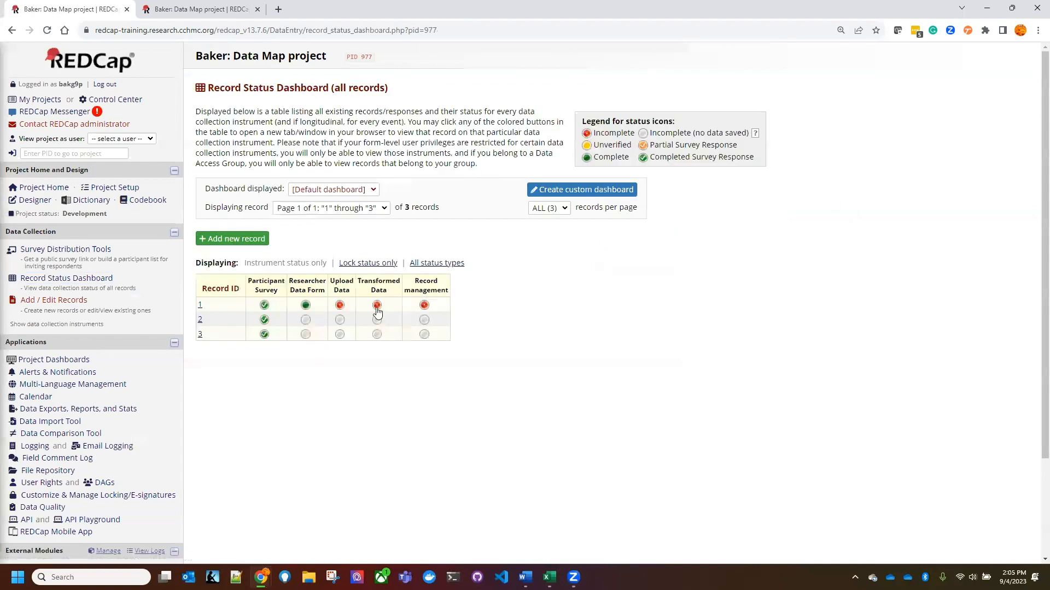
pyautogui.click(377, 306)
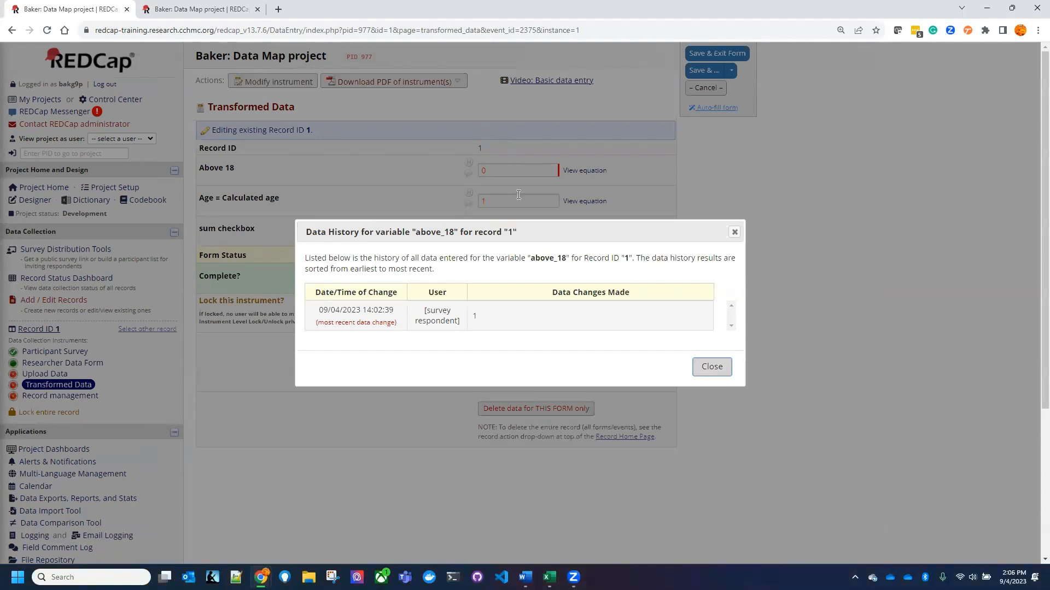
pyautogui.press('Escape')
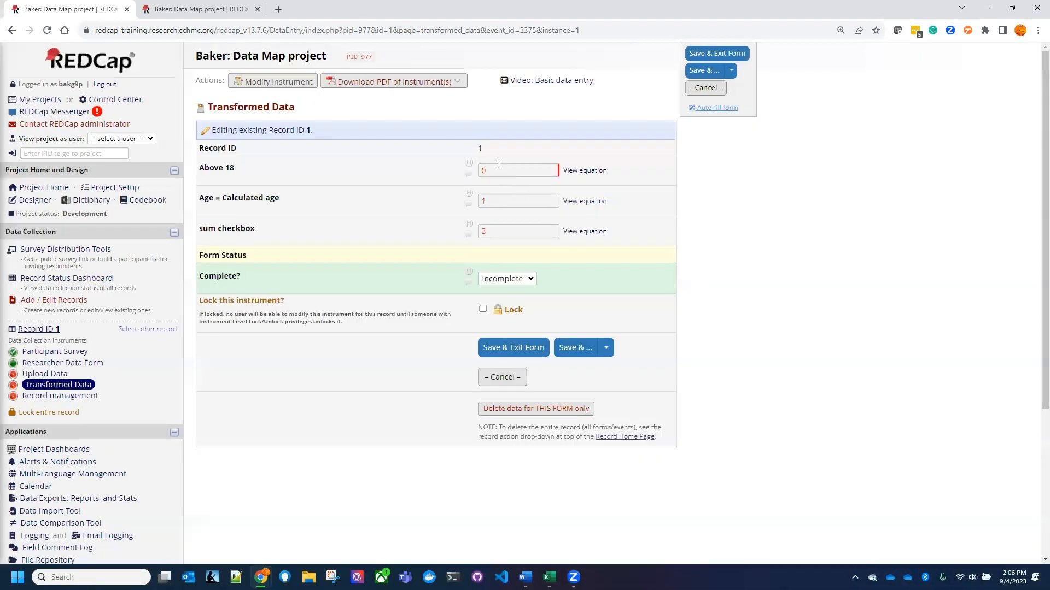
pyautogui.click(608, 354)
pyautogui.click(622, 377)
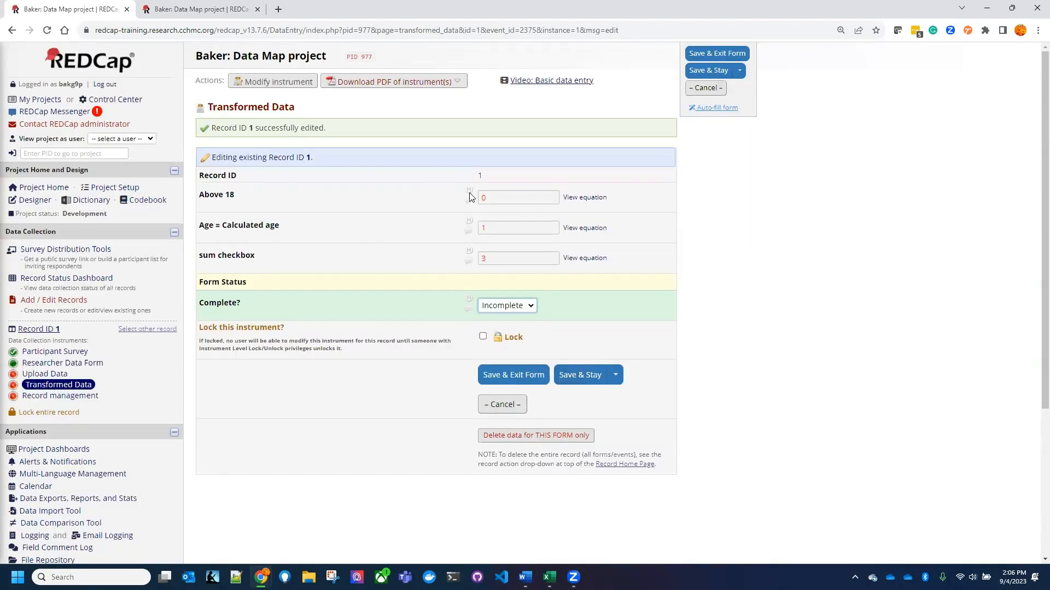
pyautogui.click(470, 192)
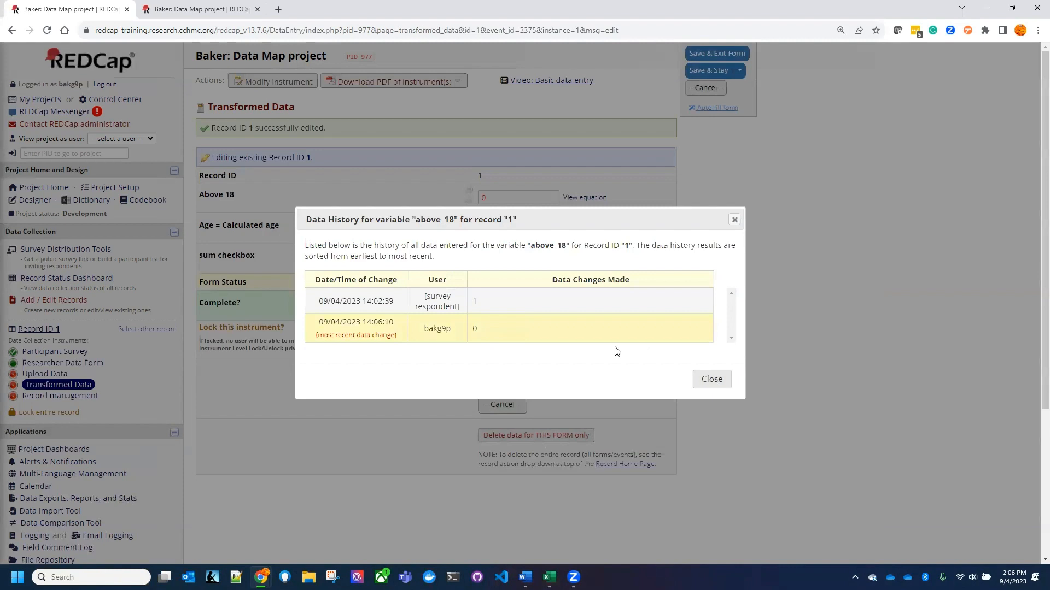
pyautogui.press('Escape')
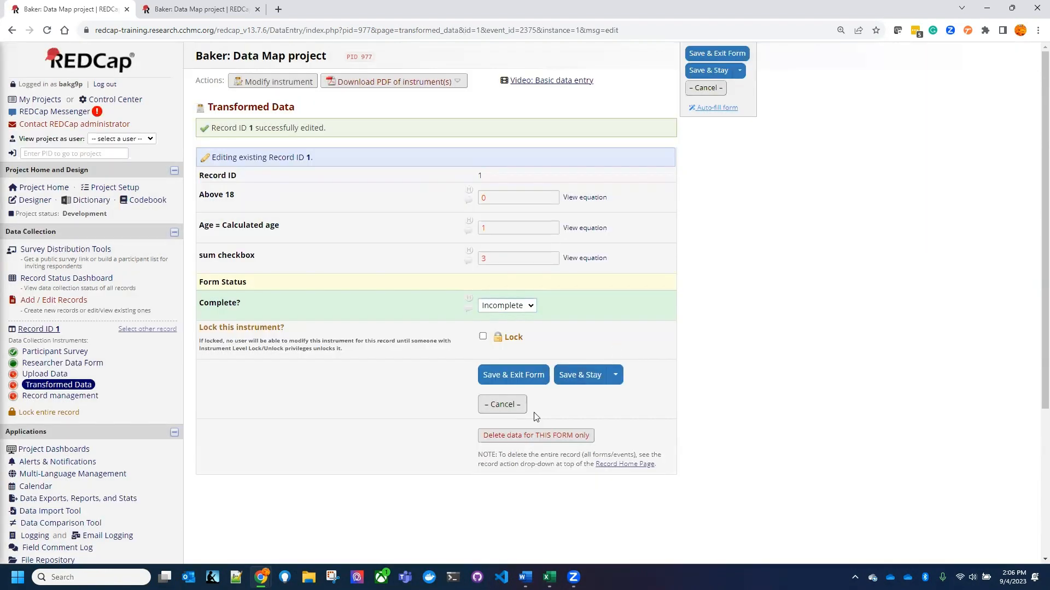
# Select Choice 2 and Box 2 in record 2's Researcher Data Form, then save it and the record's Transformed Data form.
pyautogui.click(47, 386)
pyautogui.click(40, 276)
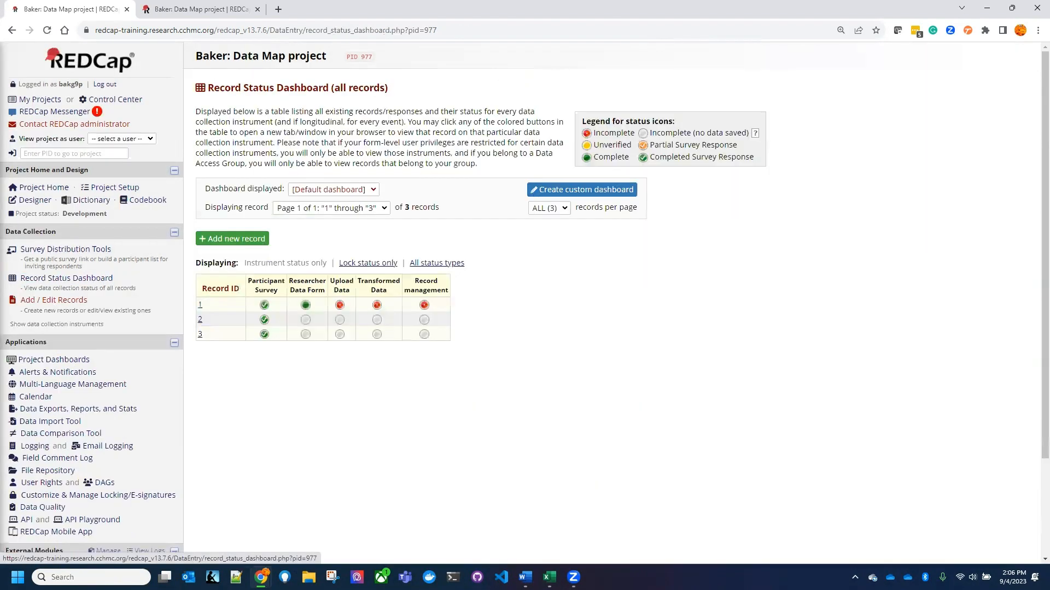
pyautogui.click(304, 320)
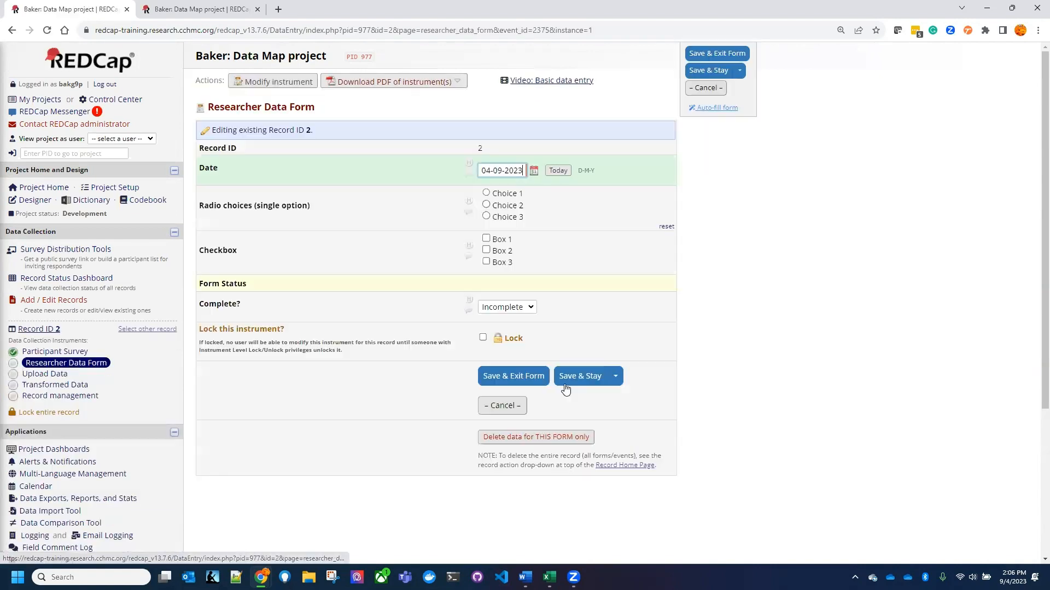
pyautogui.click(486, 205)
pyautogui.click(487, 249)
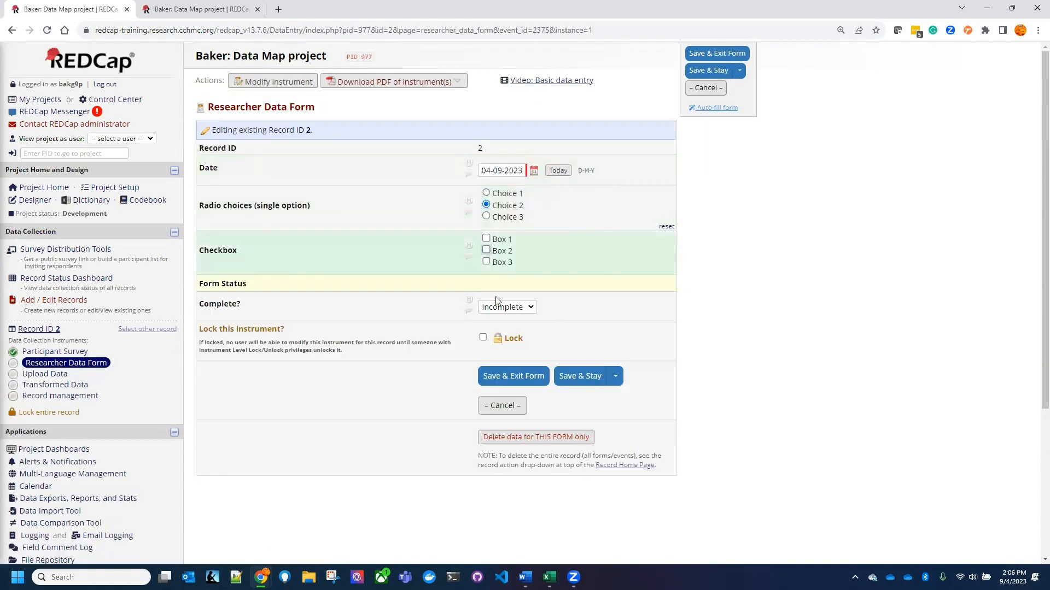
pyautogui.click(509, 376)
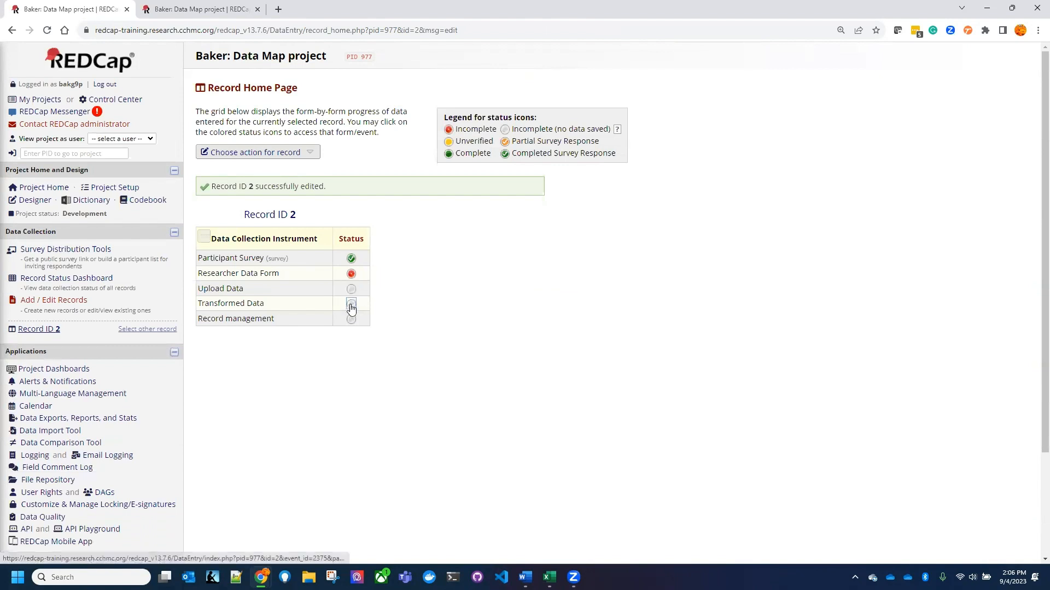
pyautogui.click(351, 304)
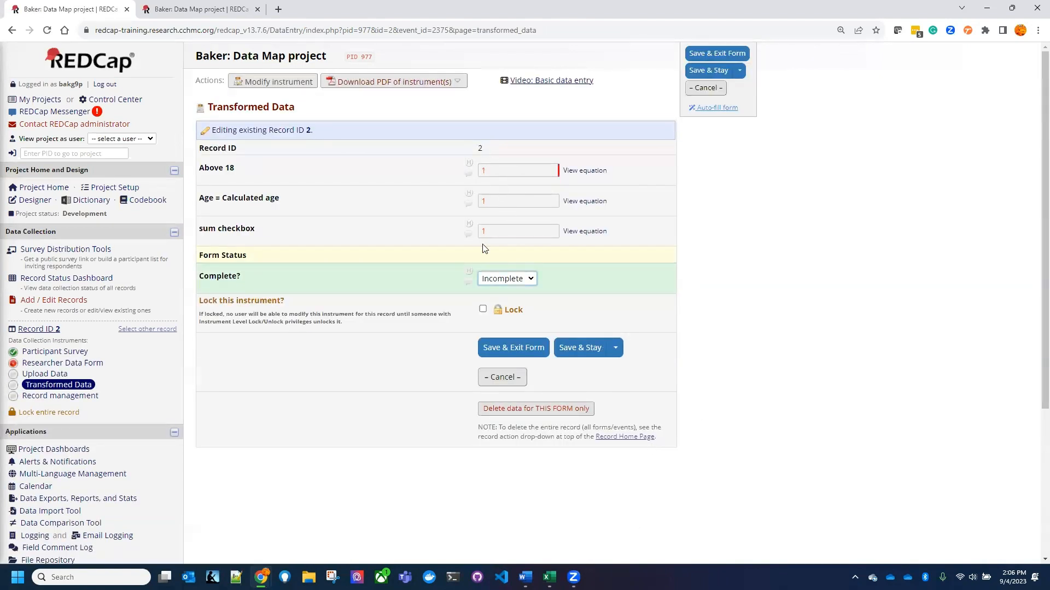
pyautogui.click(523, 356)
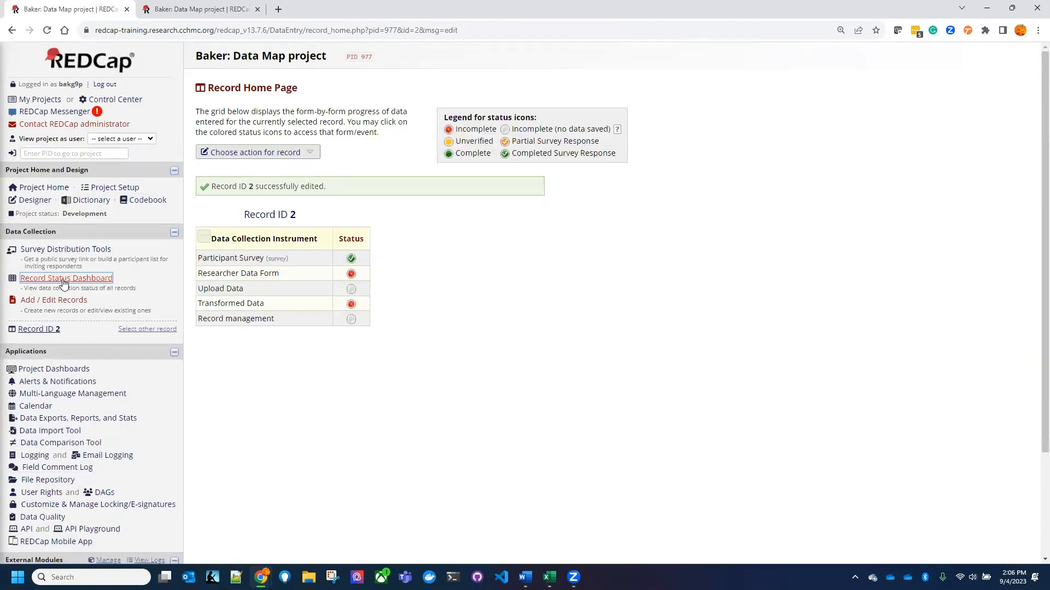
# Select Choice 3, Box 1 and Box 3 in record 3's Researcher Data Form and save it.
pyautogui.click(64, 280)
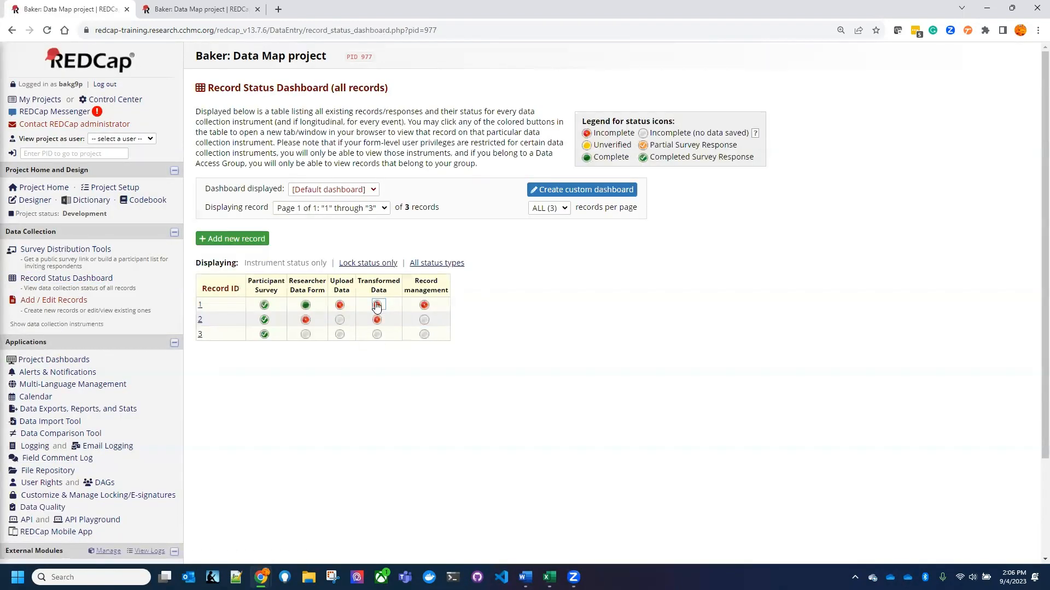
pyautogui.click(306, 334)
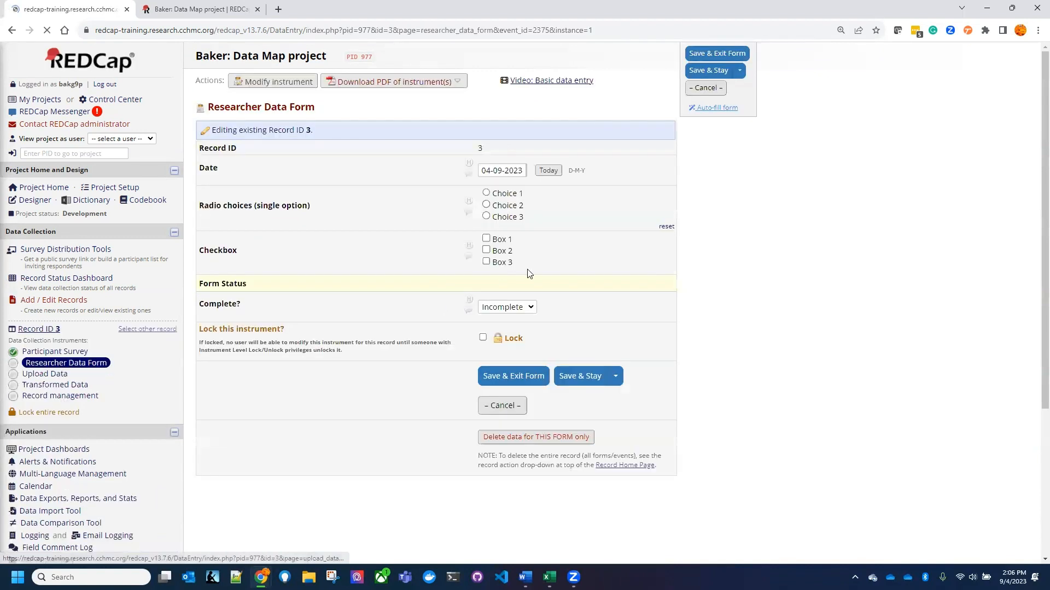
pyautogui.click(486, 216)
pyautogui.click(486, 238)
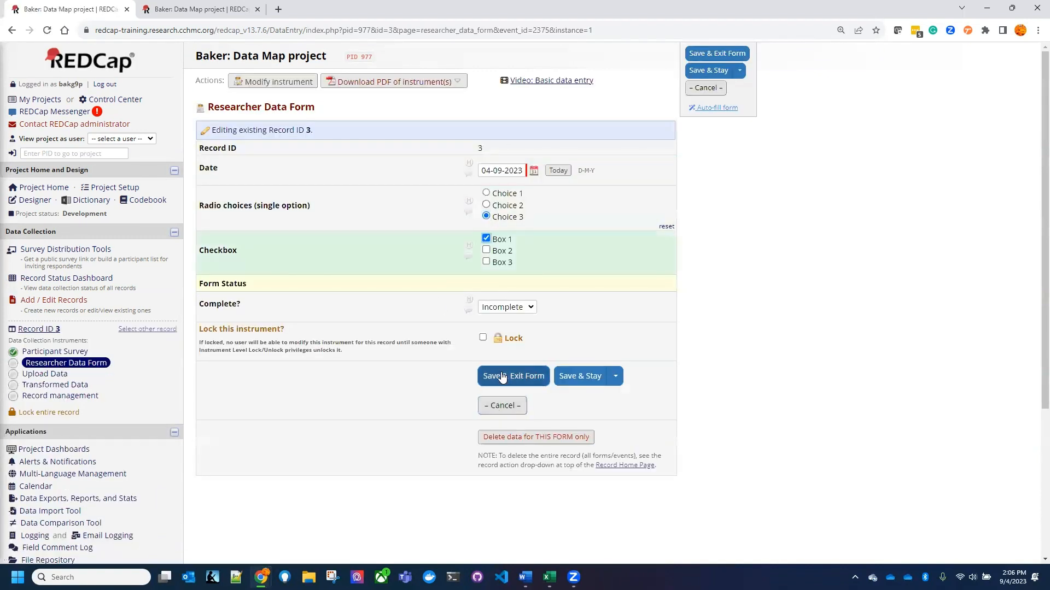
pyautogui.click(486, 261)
pyautogui.click(498, 376)
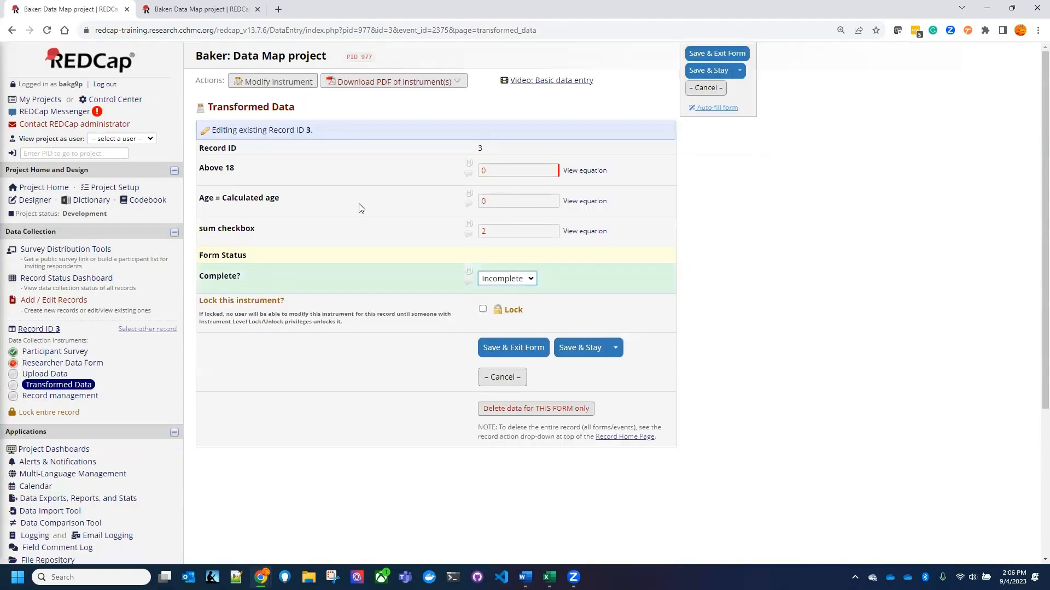
# Save record 3's Transformed Data form and compare Age Calculated with Age in its Participant Survey response.
pyautogui.click(584, 201)
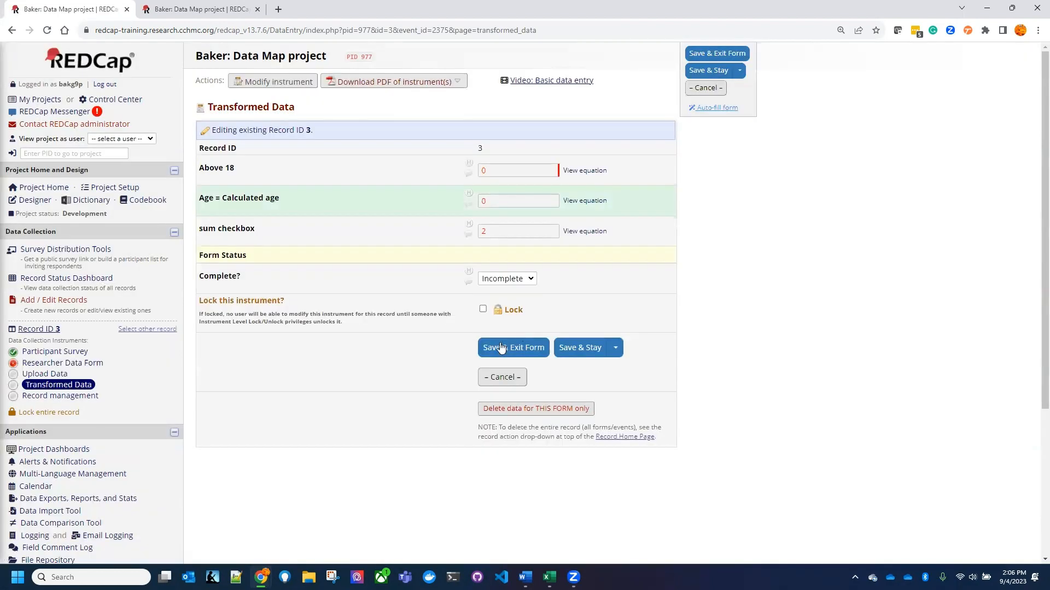
pyautogui.click(496, 347)
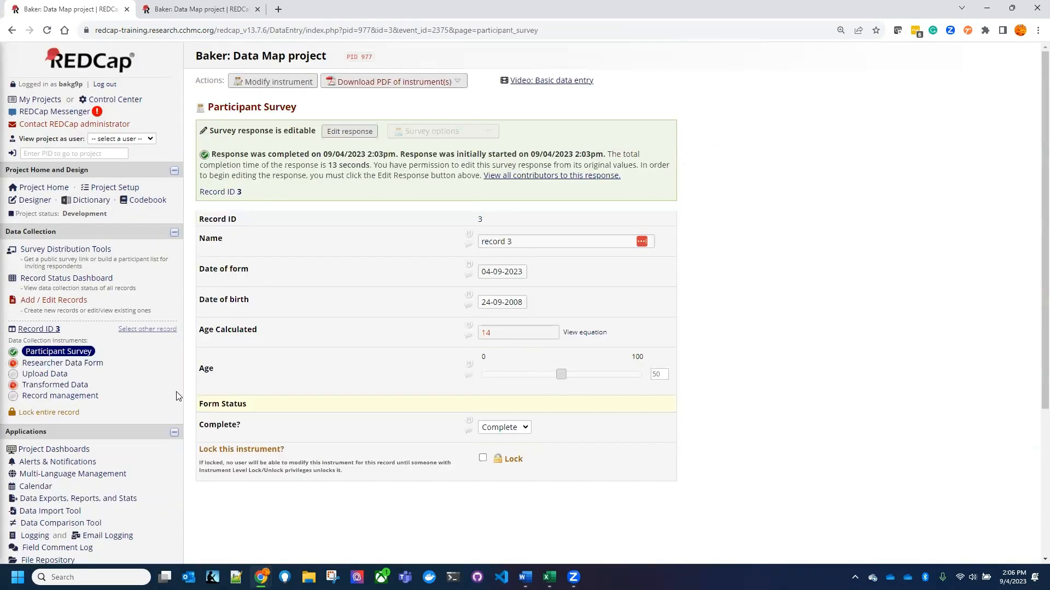
pyautogui.click(49, 414)
pyautogui.scroll(-2, 0, 118)
pyautogui.click(55, 187)
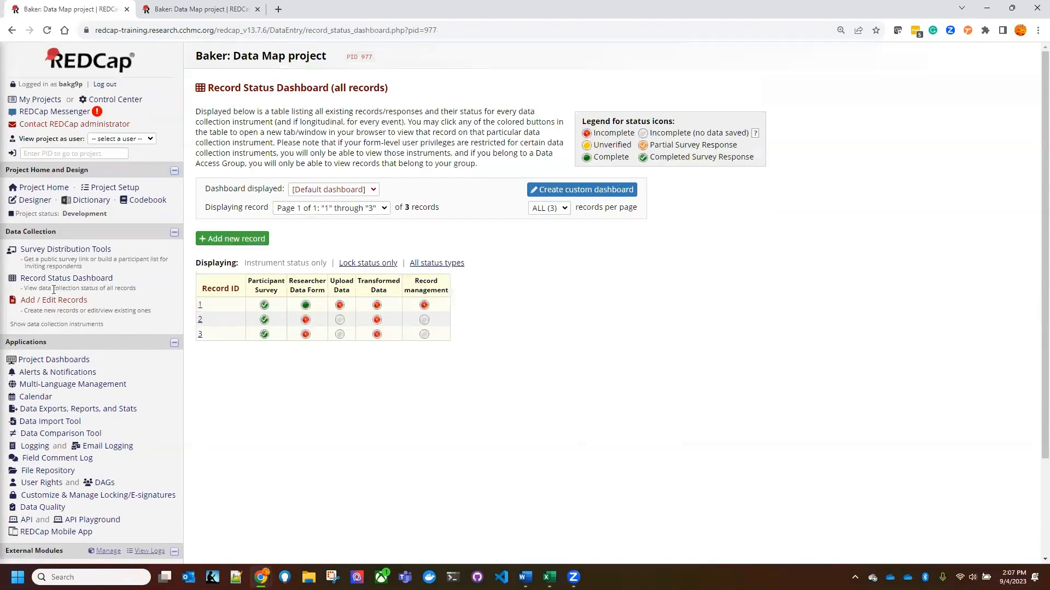
# Export all records and fields as CSV / Microsoft Excel raw data and open the downloaded file in Excel.
pyautogui.scroll(-2, 72, 322)
pyautogui.click(67, 317)
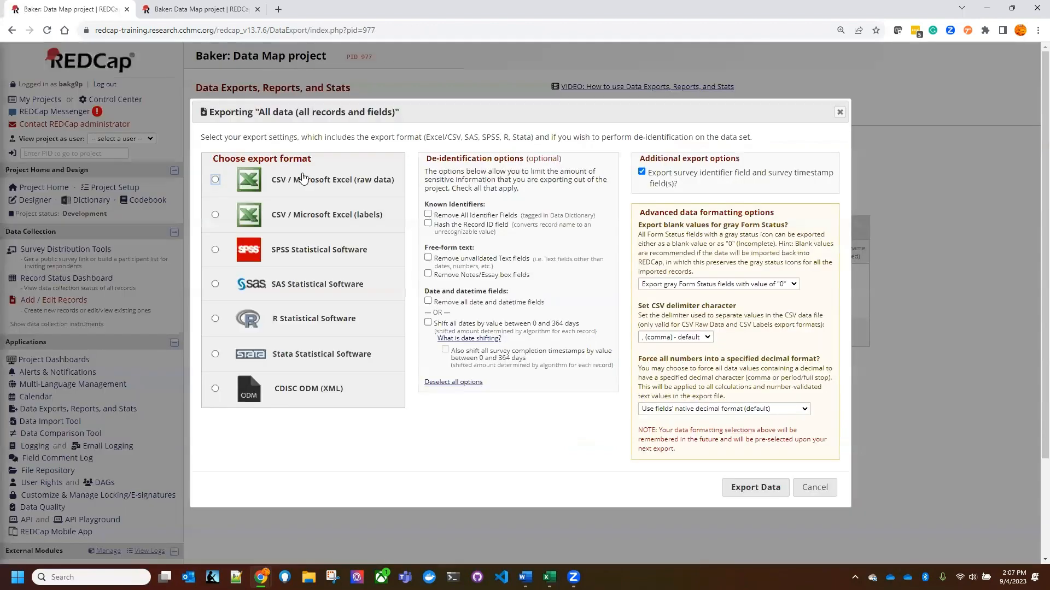
pyautogui.click(303, 179)
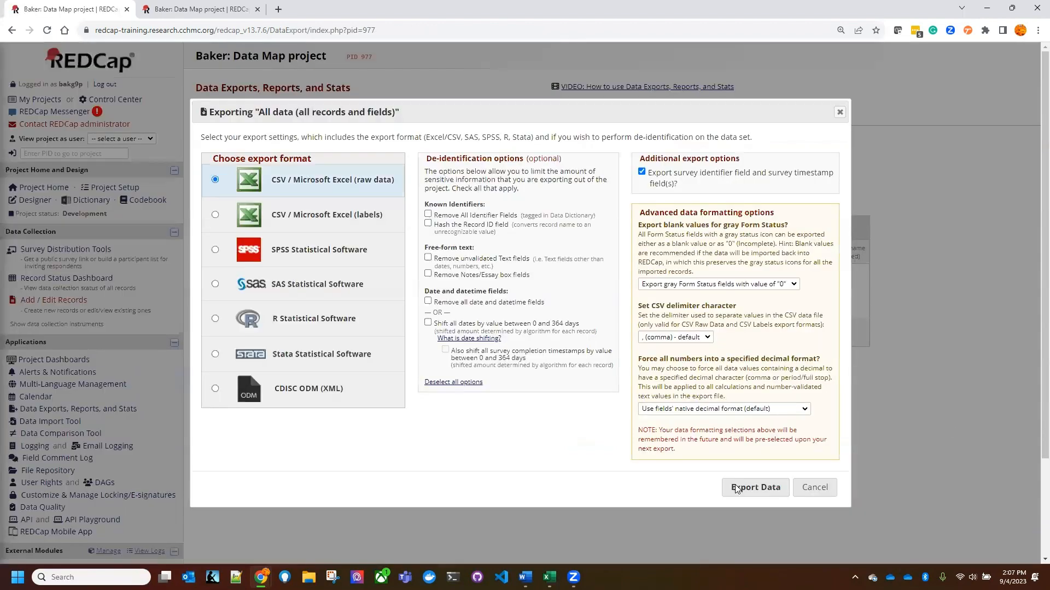
pyautogui.click(755, 487)
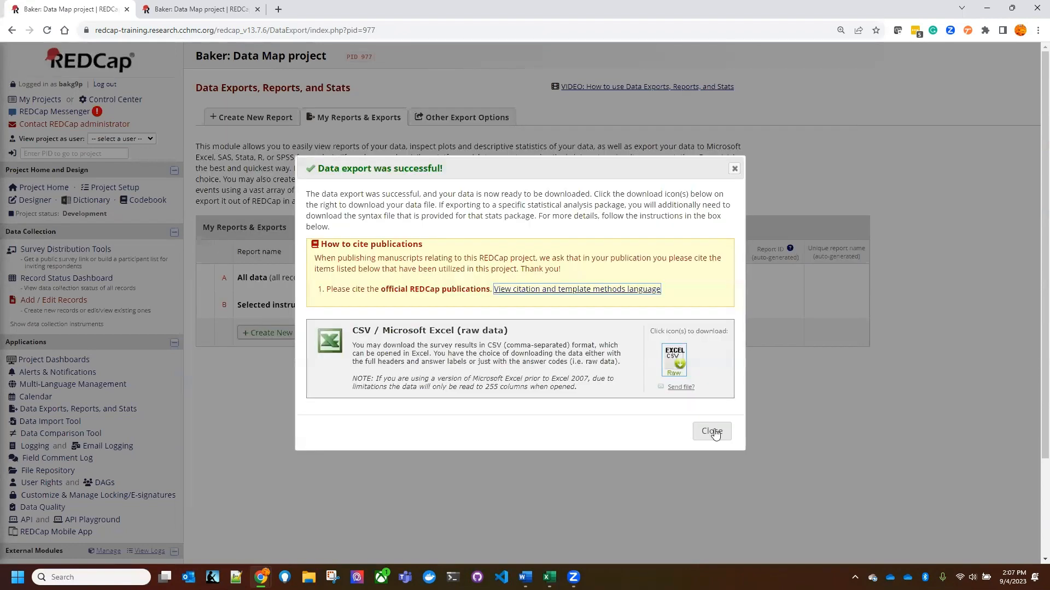
pyautogui.click(717, 430)
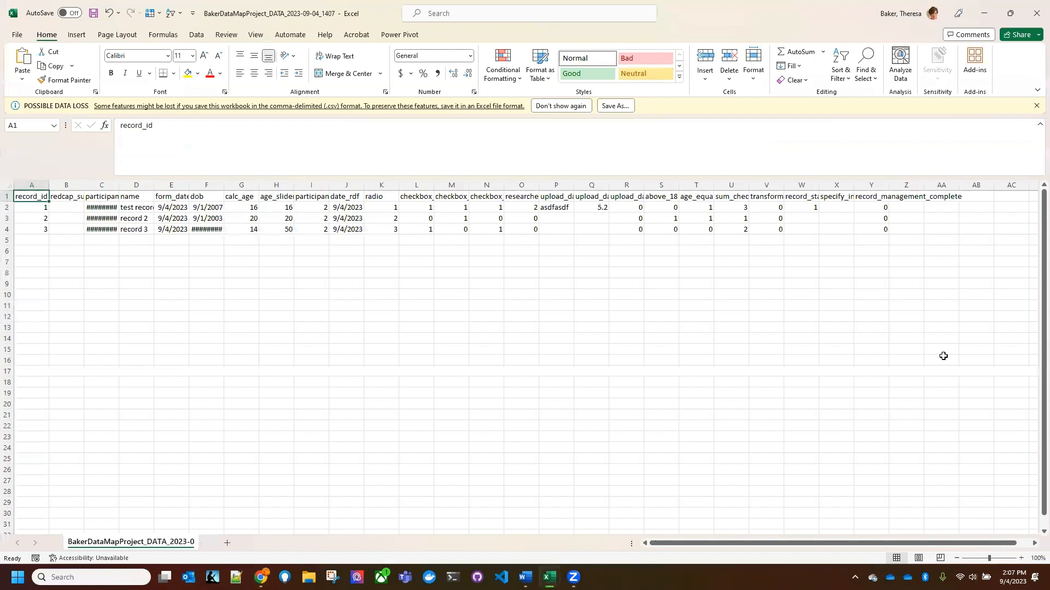
pyautogui.click(241, 361)
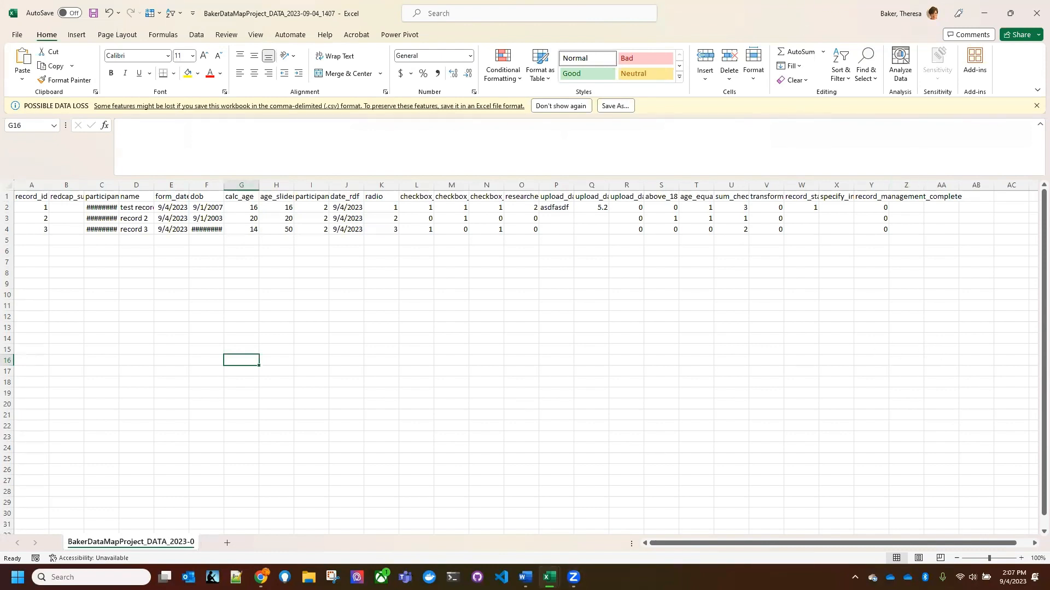
# Switch to the Data Map Walkthrough Fall 2023 diagram in Lucidchart and review its empty table and charts for future reports.
pyautogui.doubleClick(842, 9)
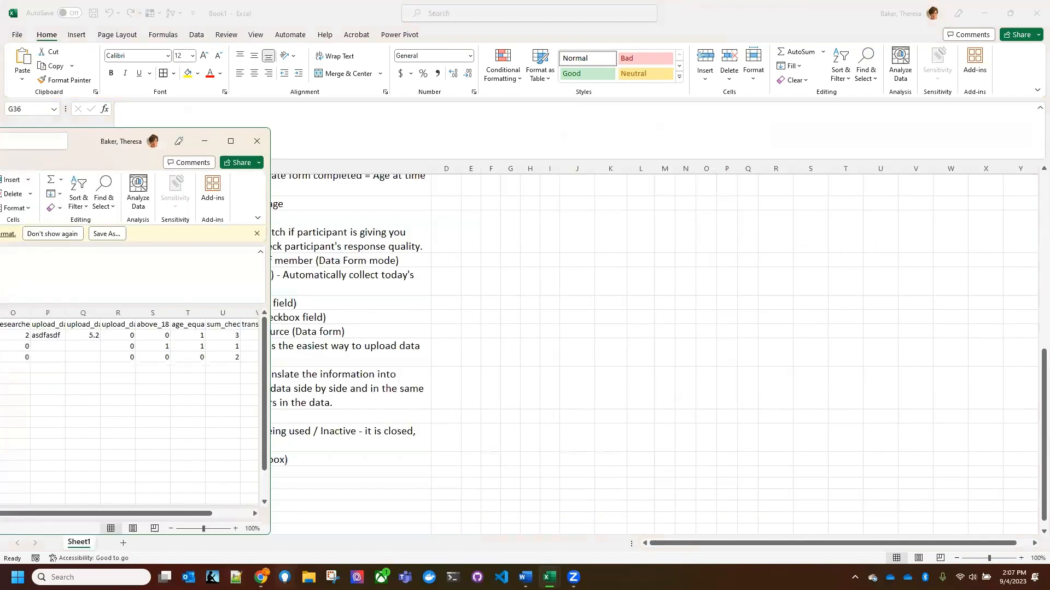
pyautogui.moveTo(260, 577)
pyautogui.click(216, 522)
pyautogui.scroll(-10, 604, 230)
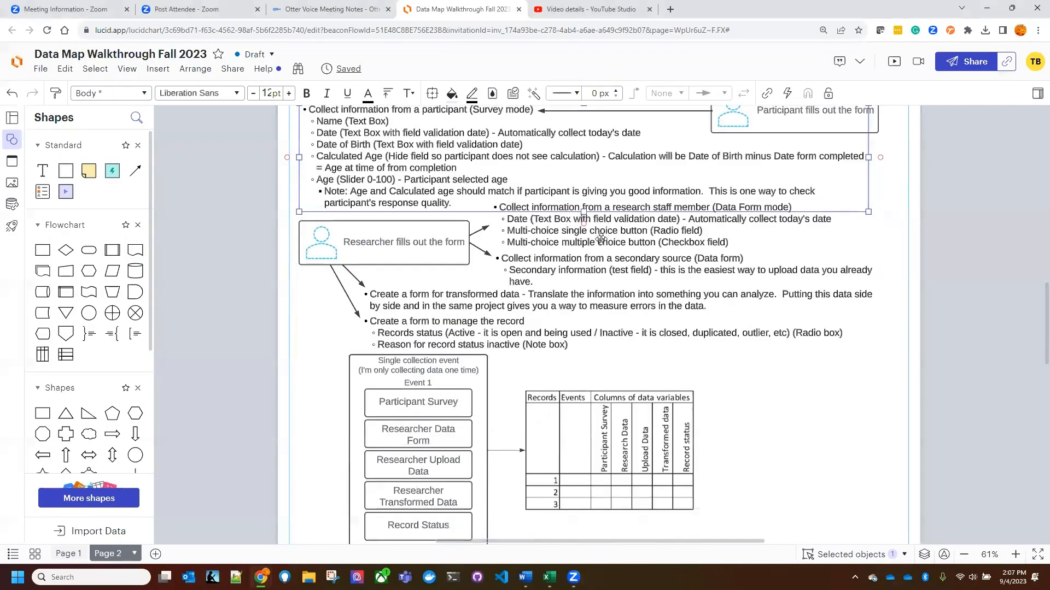
pyautogui.scroll(-2, 686, 350)
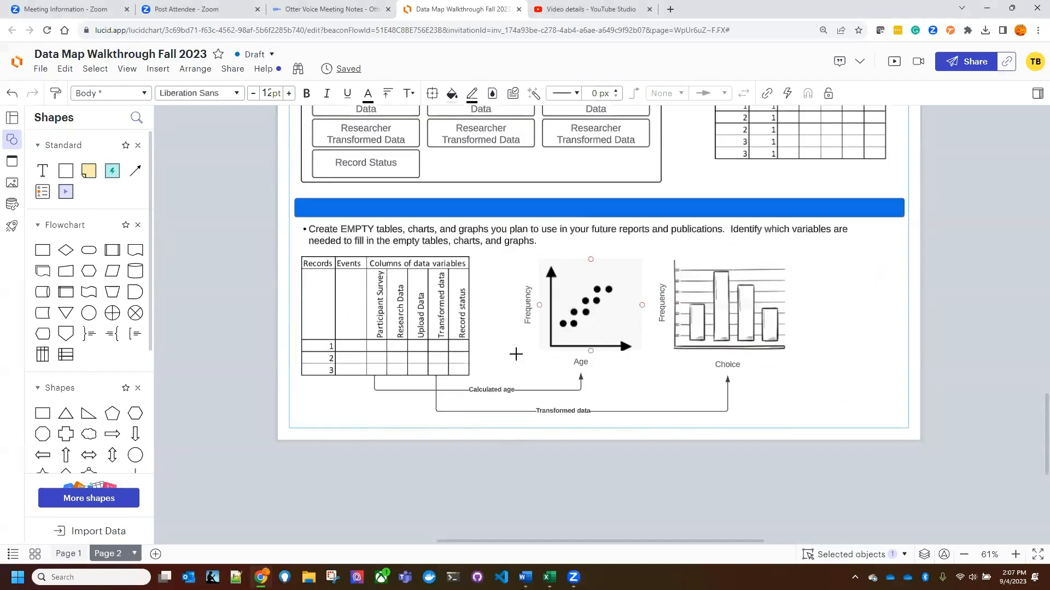
# Switch to the exported data in Excel, maximize its window, and review the calculated columns above_18, age_equal and sum_checkbox.
pyautogui.click(596, 290)
pyautogui.hotkey('alt', 'Tab')
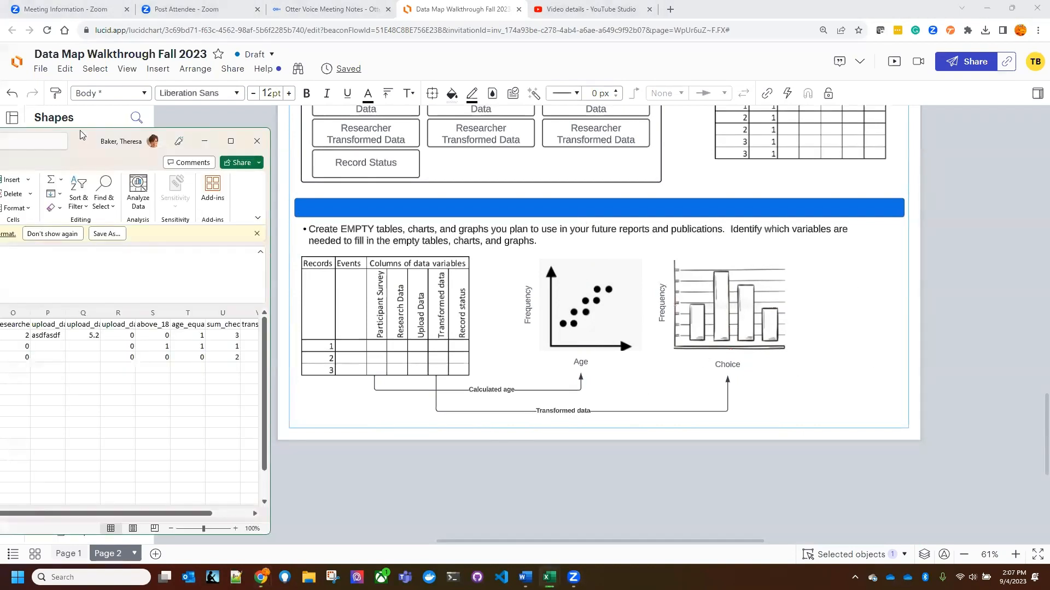
pyautogui.press('super+Up')
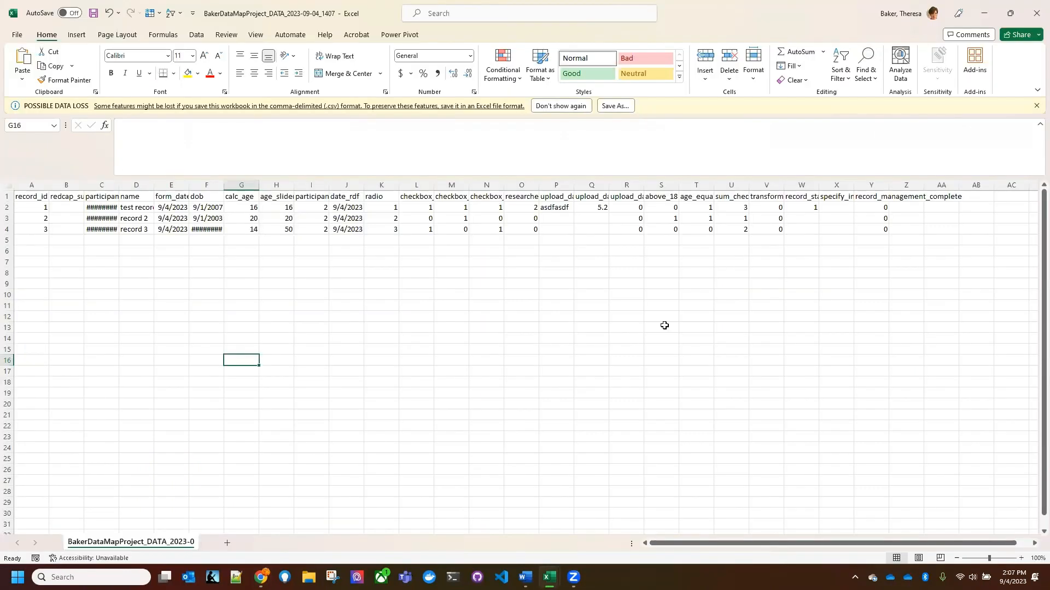
pyautogui.click(687, 280)
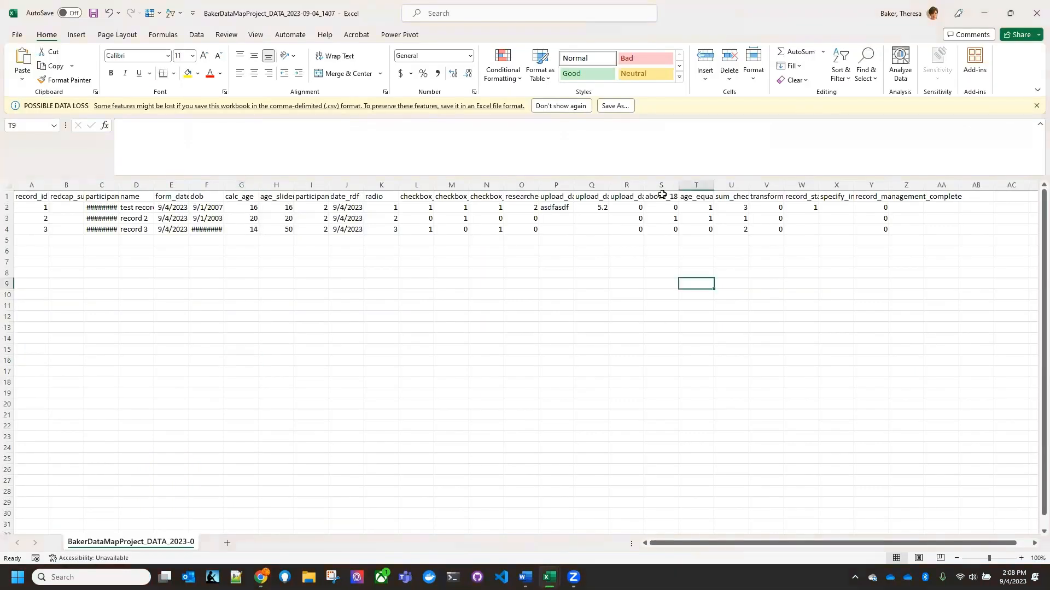
pyautogui.click(662, 192)
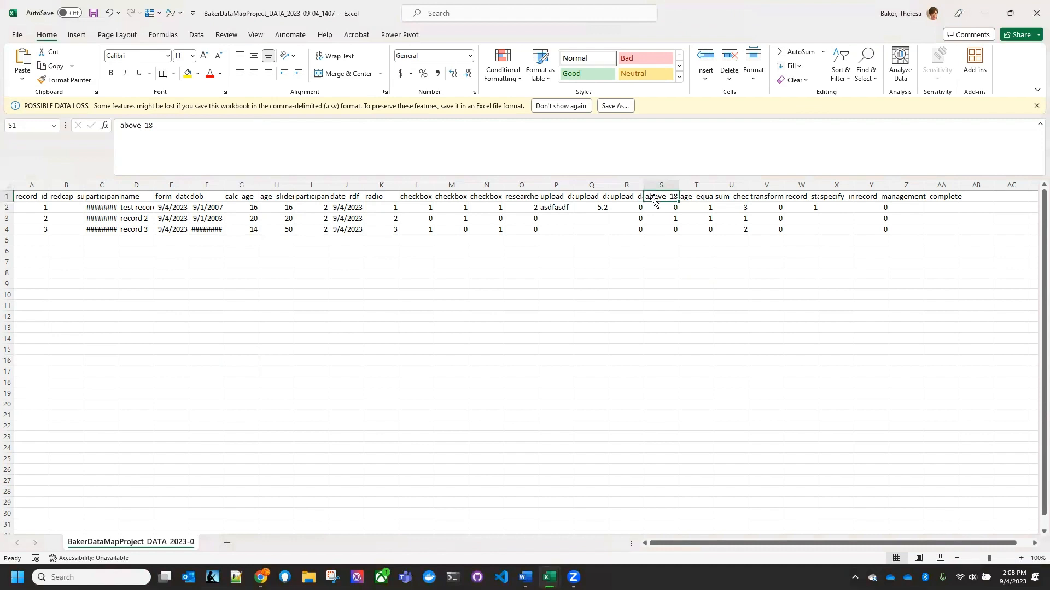
pyautogui.press('Right')
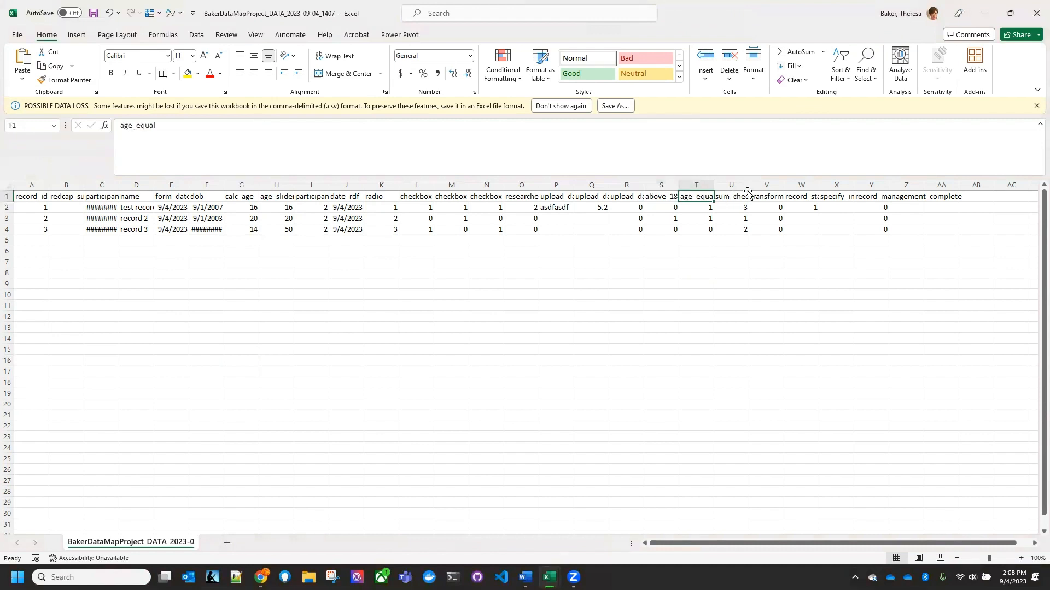
pyautogui.press('Right')
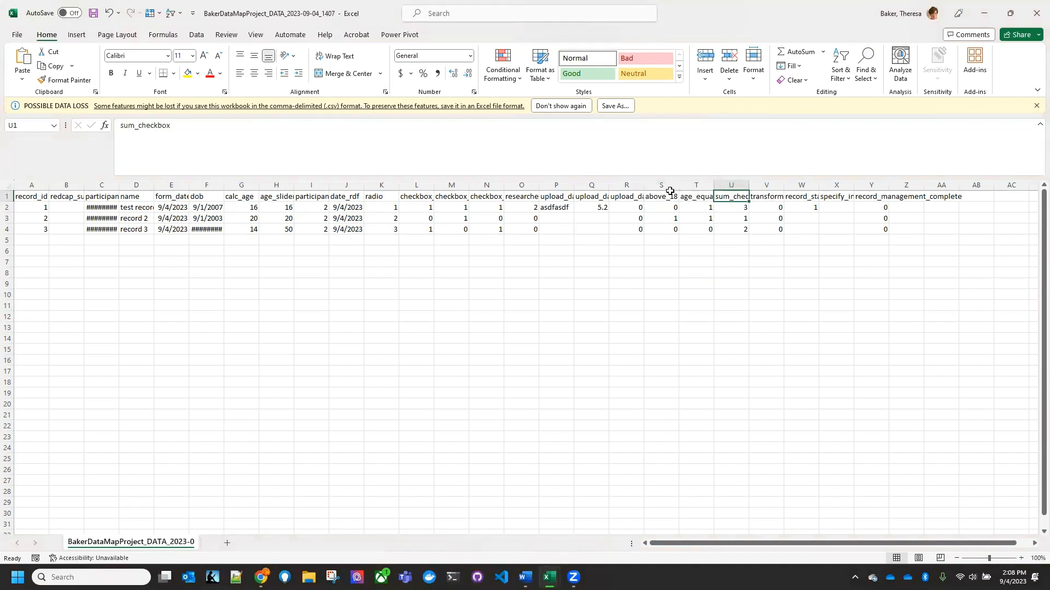
pyautogui.moveTo(670, 186); pyautogui.dragTo(725, 183)
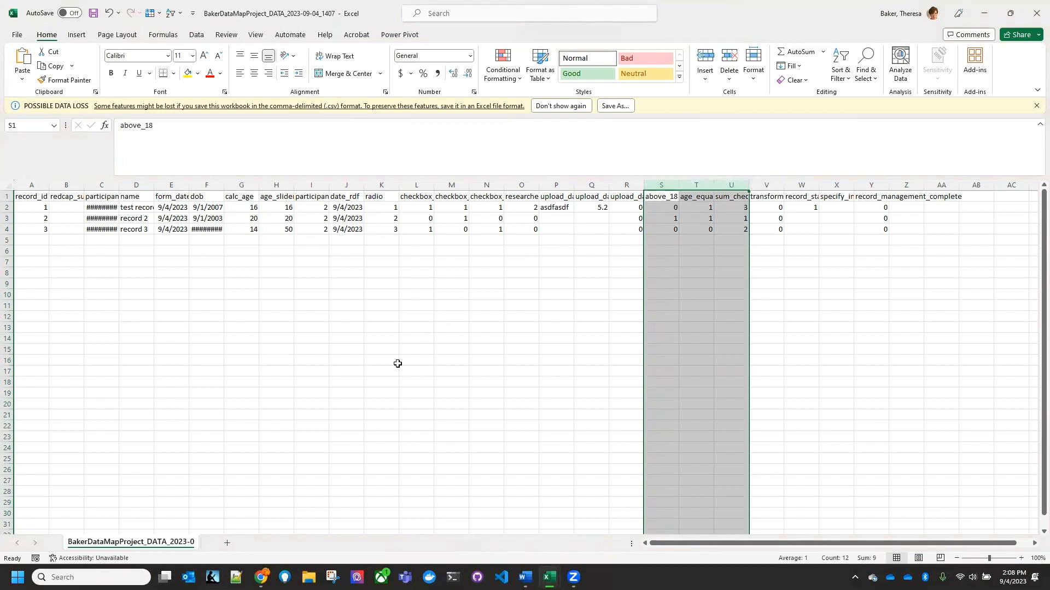
pyautogui.click(284, 274)
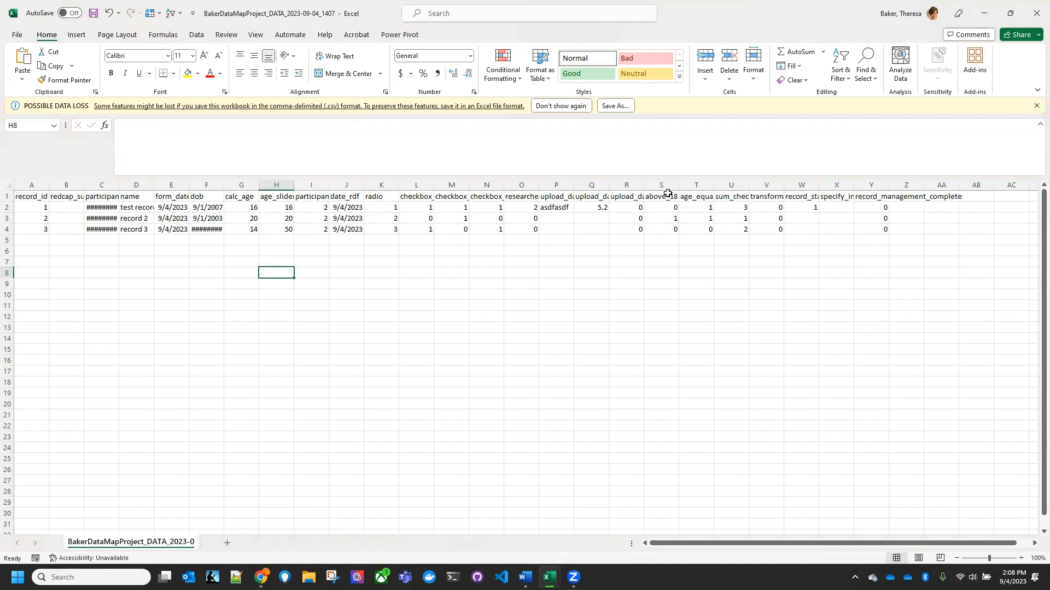
# Check the age_equal values down to record 3 and highlight record 3's entire row in yellow.
pyautogui.moveTo(696, 197); pyautogui.dragTo(693, 227)
pyautogui.click(694, 228)
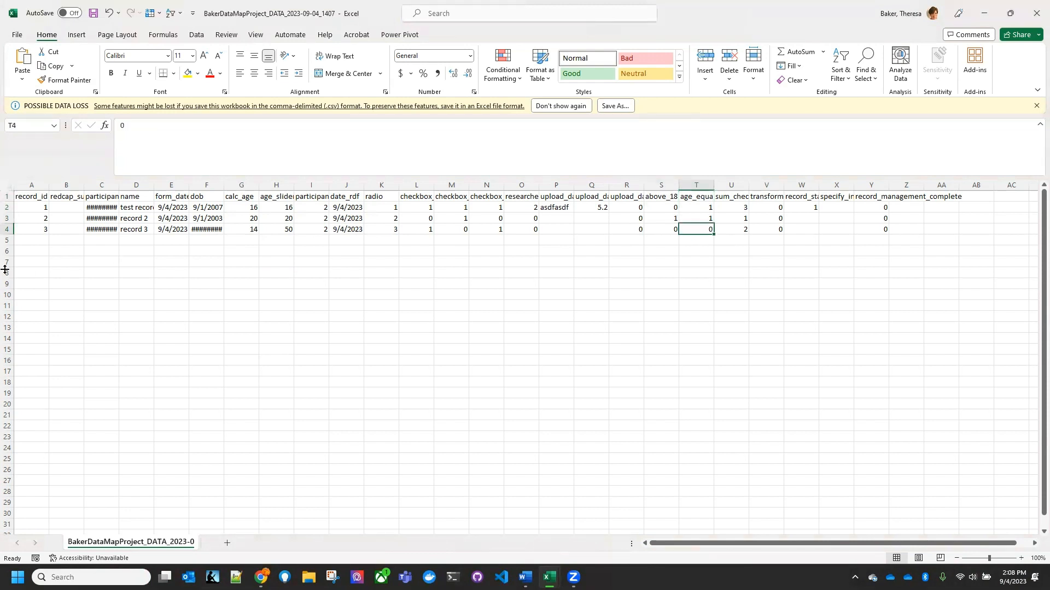
pyautogui.click(8, 227)
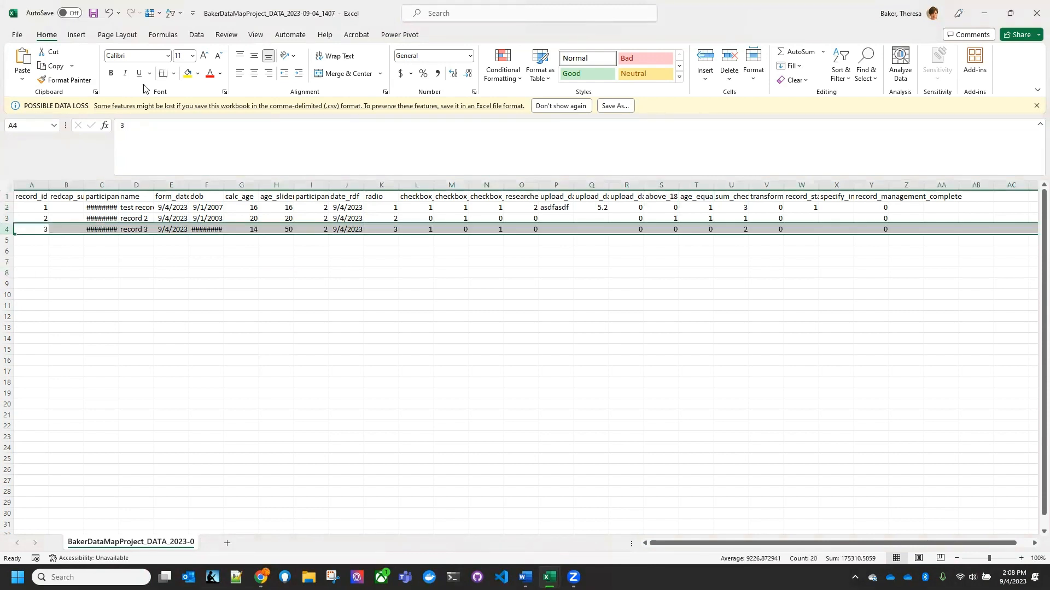
pyautogui.click(188, 72)
# Compare the age_equal flags with the calculated age and age slider values for all three records.
pyautogui.moveTo(688, 196); pyautogui.dragTo(701, 229)
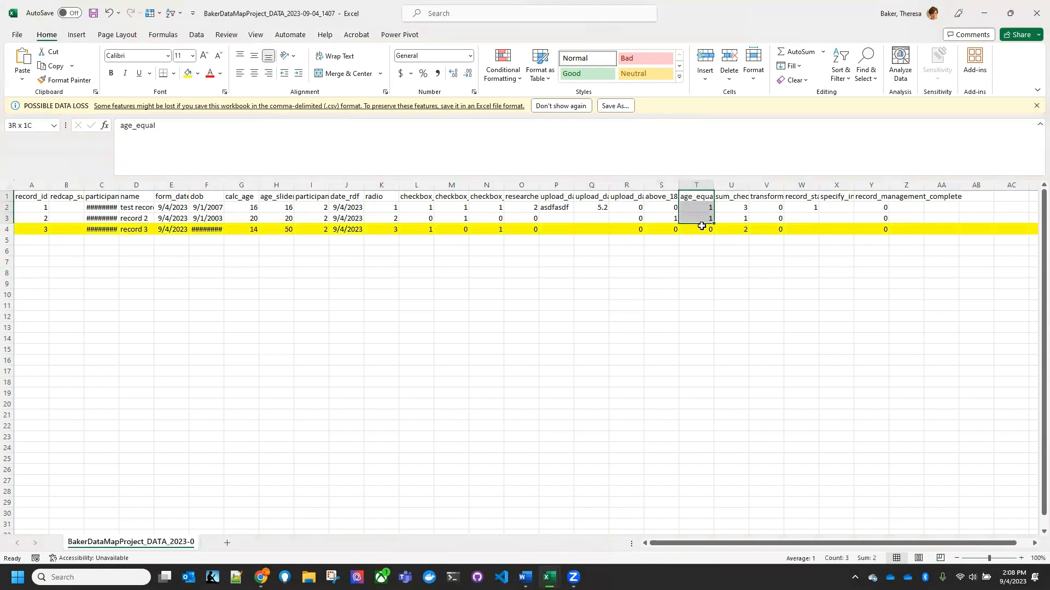
pyautogui.click(698, 227)
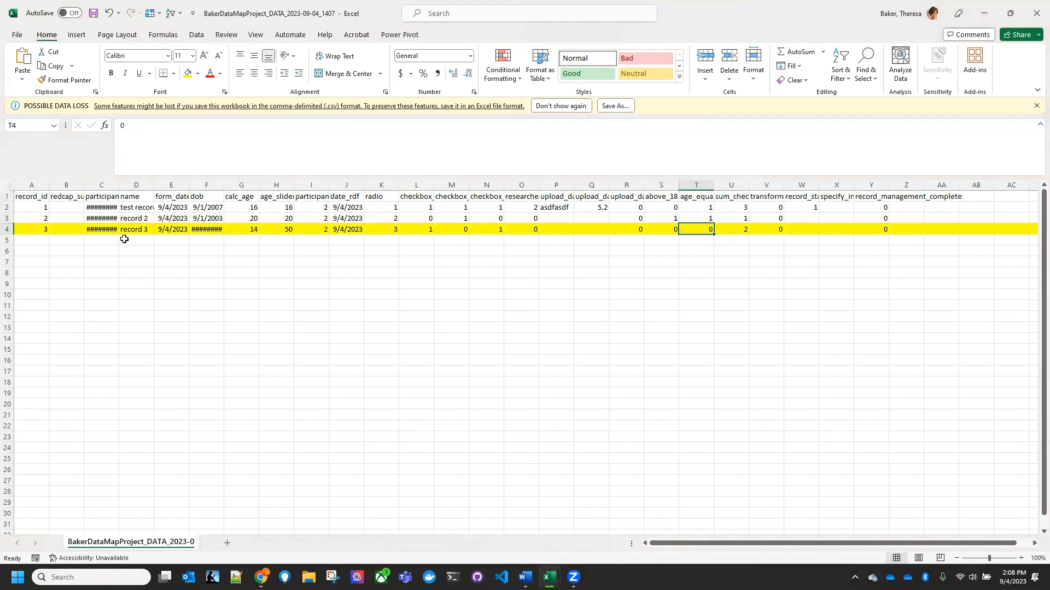
pyautogui.click(267, 228)
pyautogui.moveTo(266, 229); pyautogui.dragTo(251, 231)
pyautogui.click(263, 249)
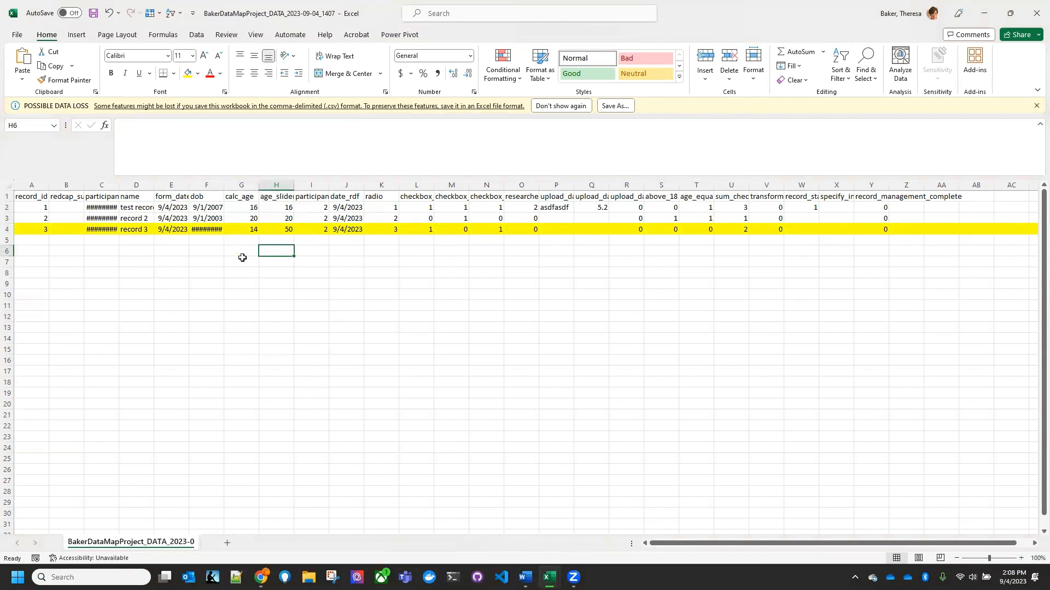
pyautogui.moveTo(250, 204); pyautogui.dragTo(284, 217)
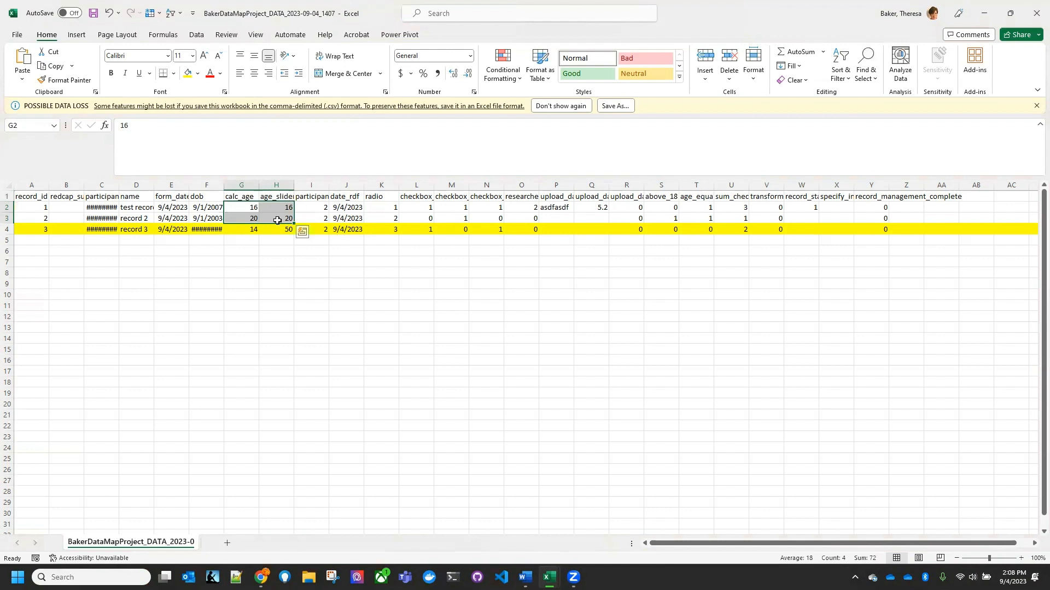
pyautogui.click(276, 272)
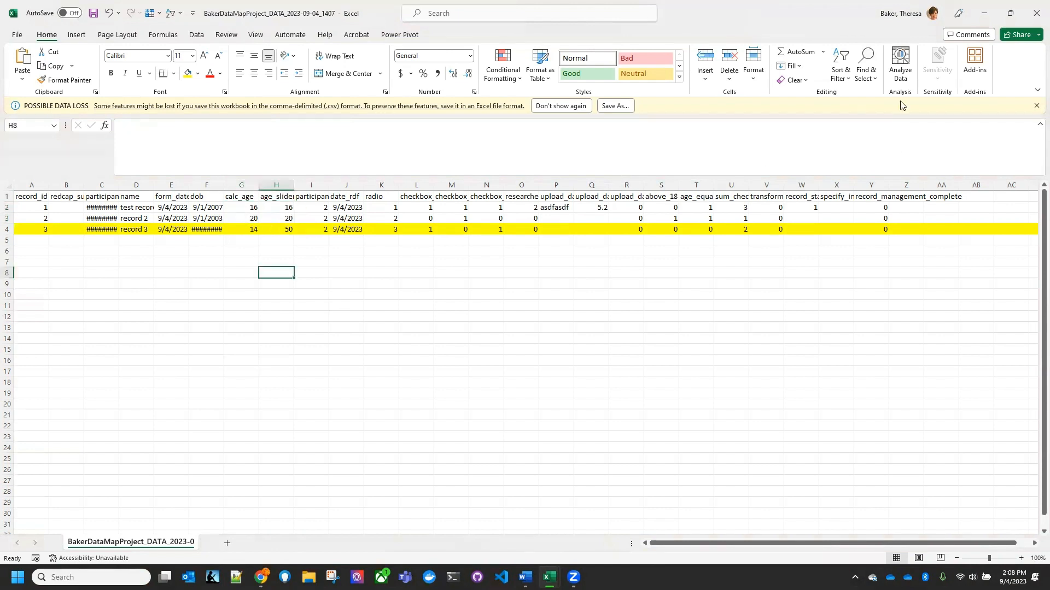